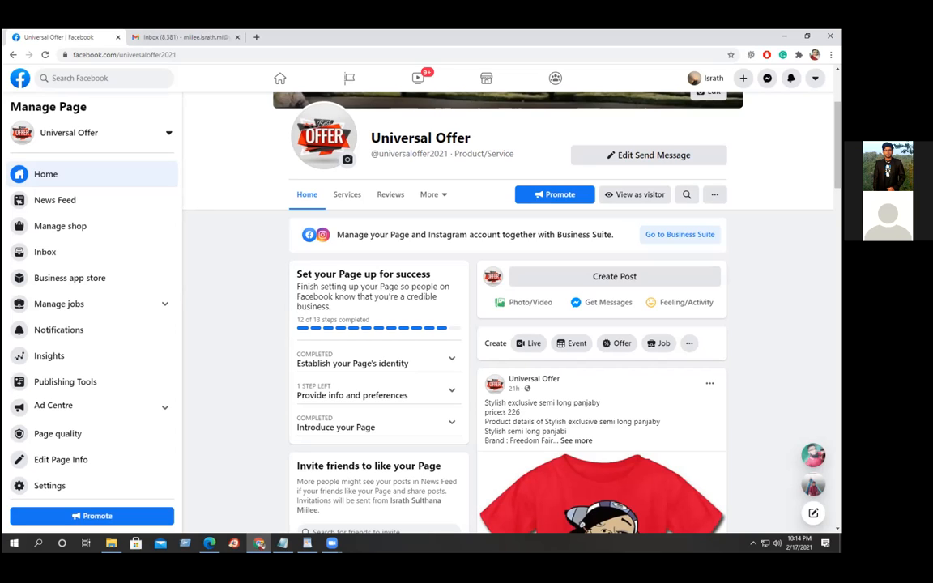
# Return to the Facebook home feed and expand the sidebar's See more list to reveal Ads Manager.
pyautogui.click(280, 80)
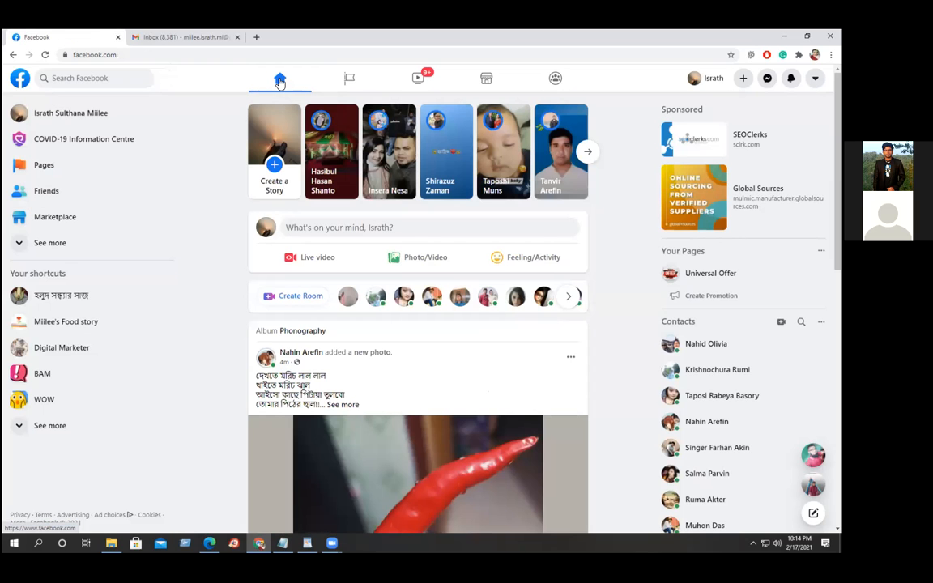
pyautogui.click(84, 78)
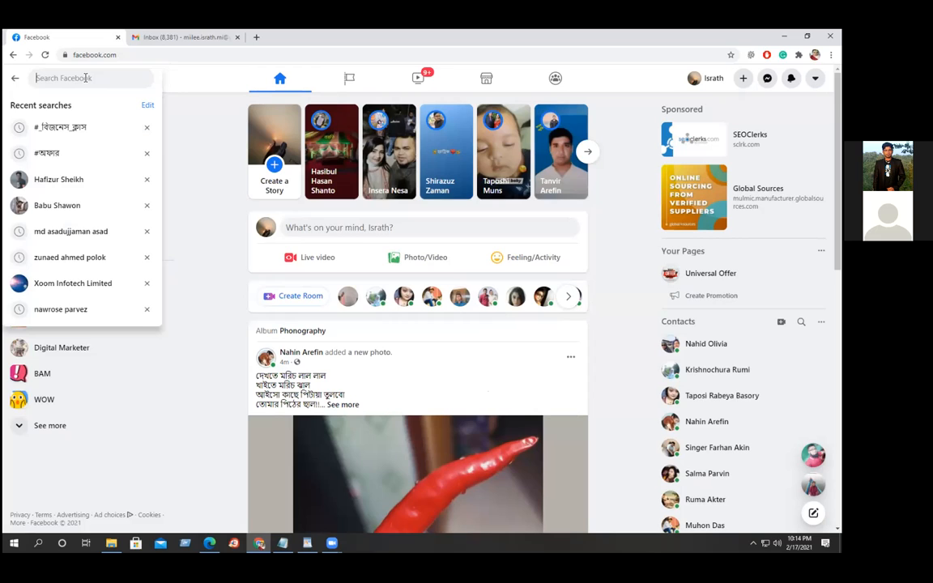
pyautogui.click(212, 317)
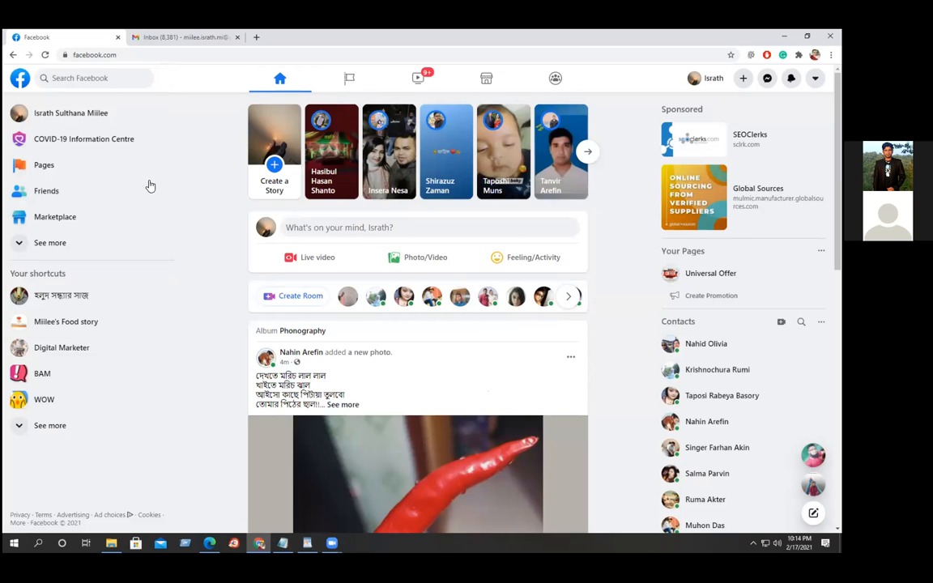
pyautogui.click(51, 245)
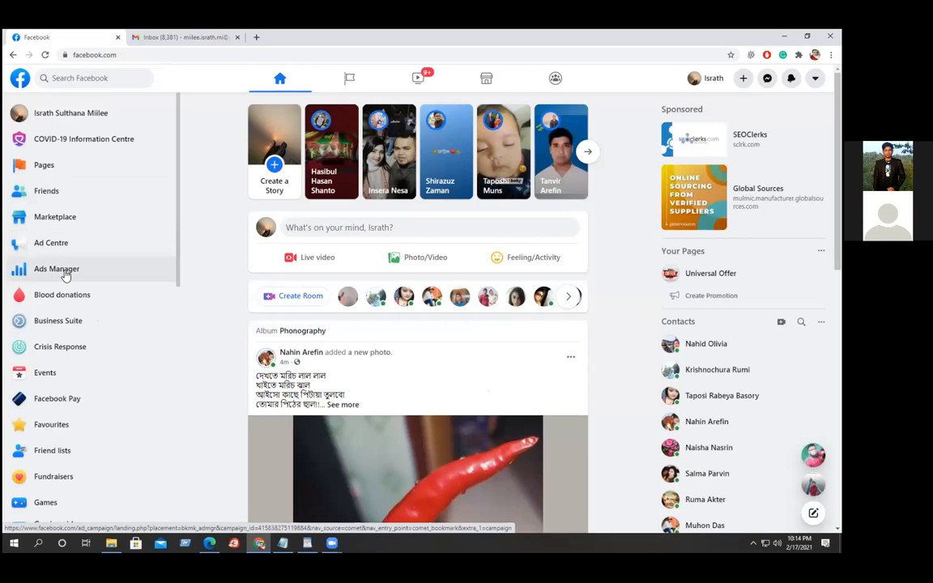
# Open Ads Manager, dismiss the ad blocker and account notices, and tick the second and third E Commerce campaigns.
pyautogui.click(65, 270)
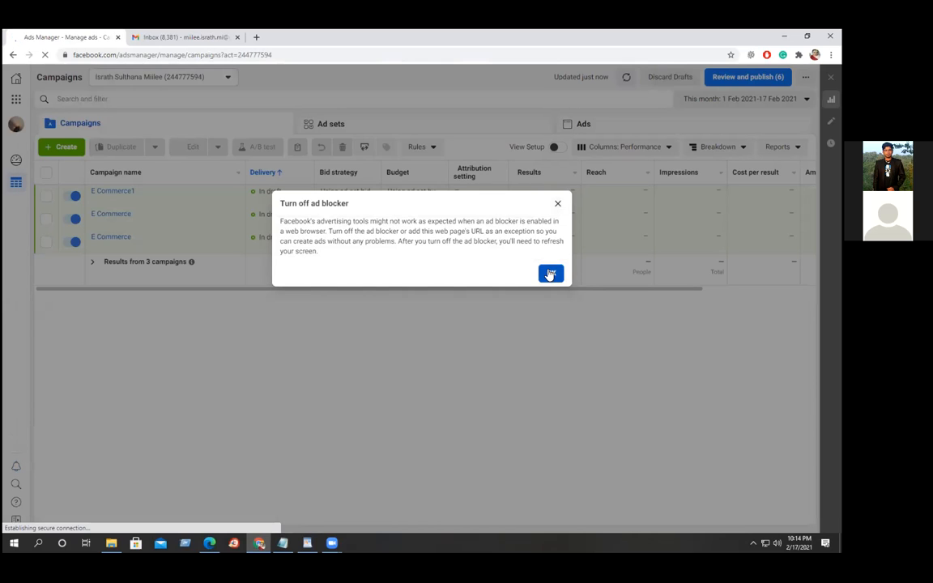
pyautogui.click(550, 274)
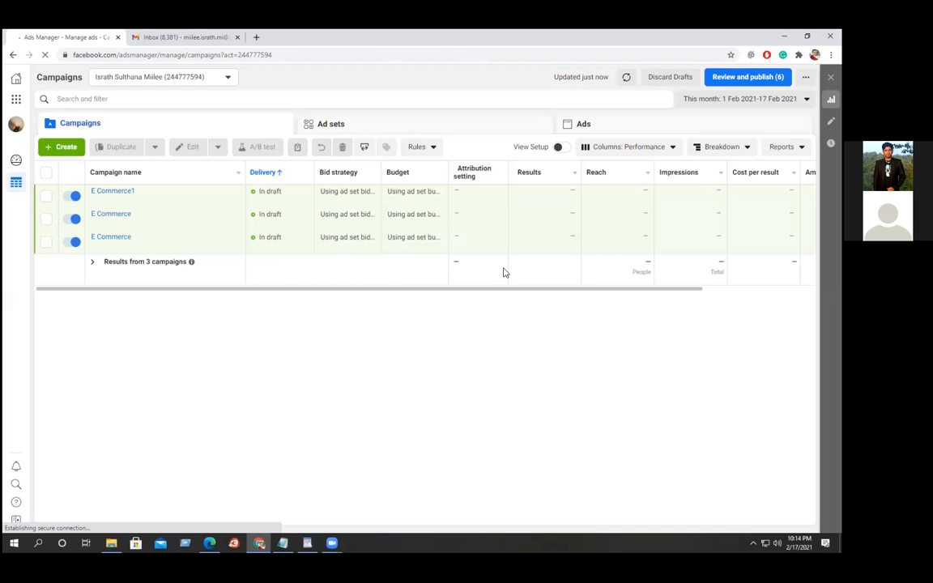
pyautogui.click(46, 241)
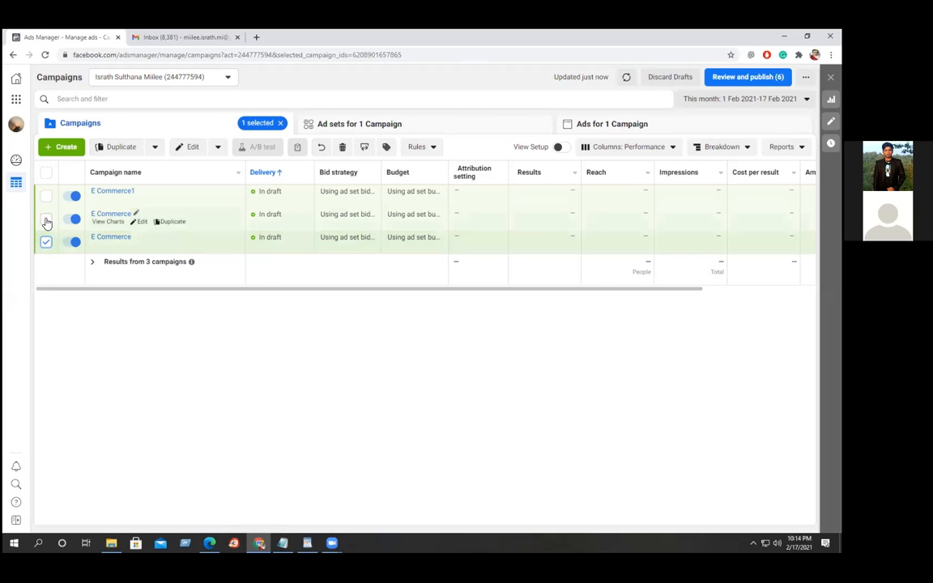
pyautogui.click(46, 219)
pyautogui.moveTo(44, 198)
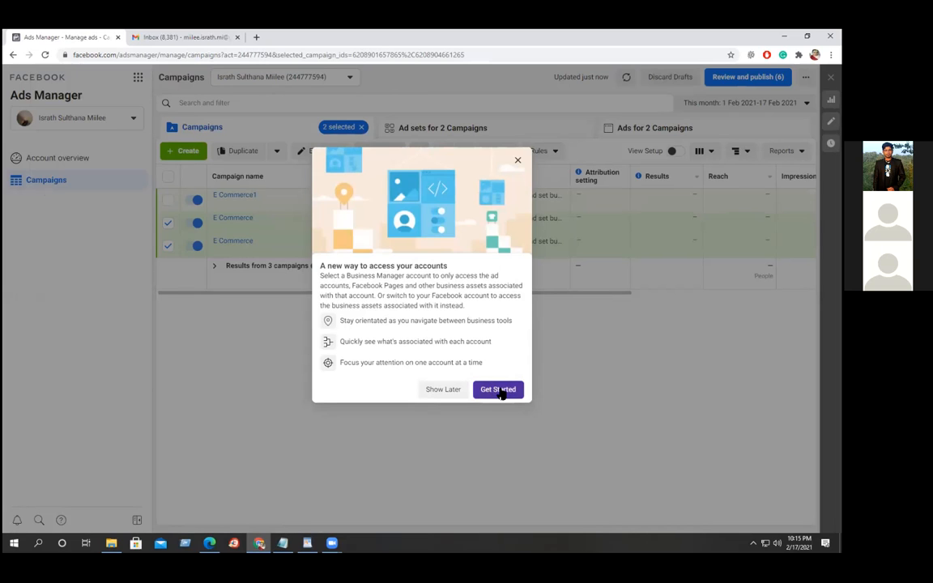
pyautogui.click(518, 162)
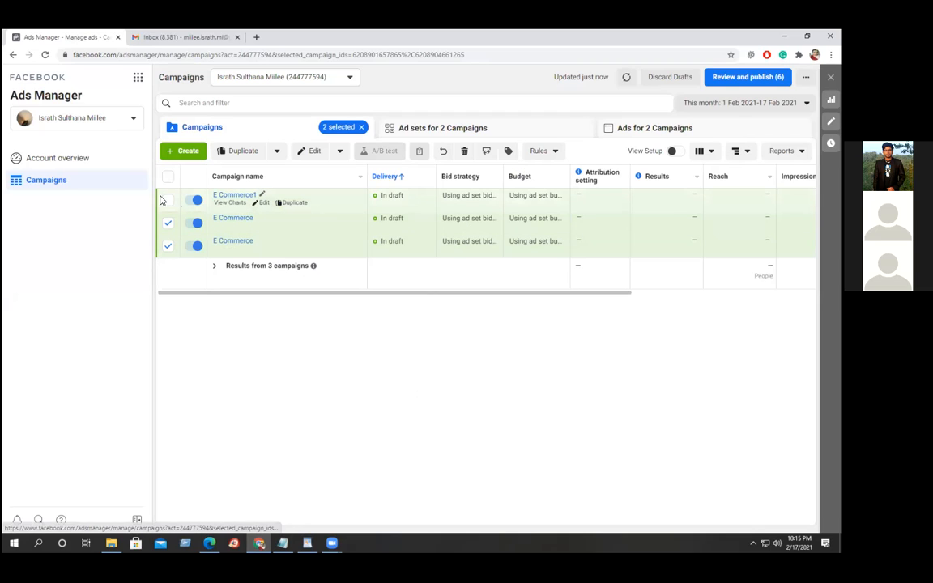
# Also tick E Commerce1 and delete all three selected campaigns.
pyautogui.click(167, 200)
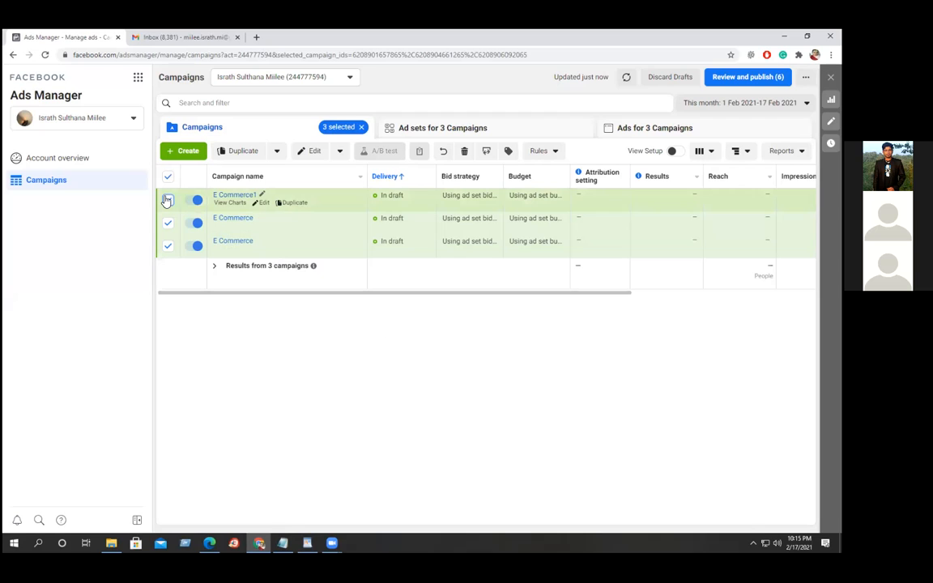
pyautogui.click(341, 152)
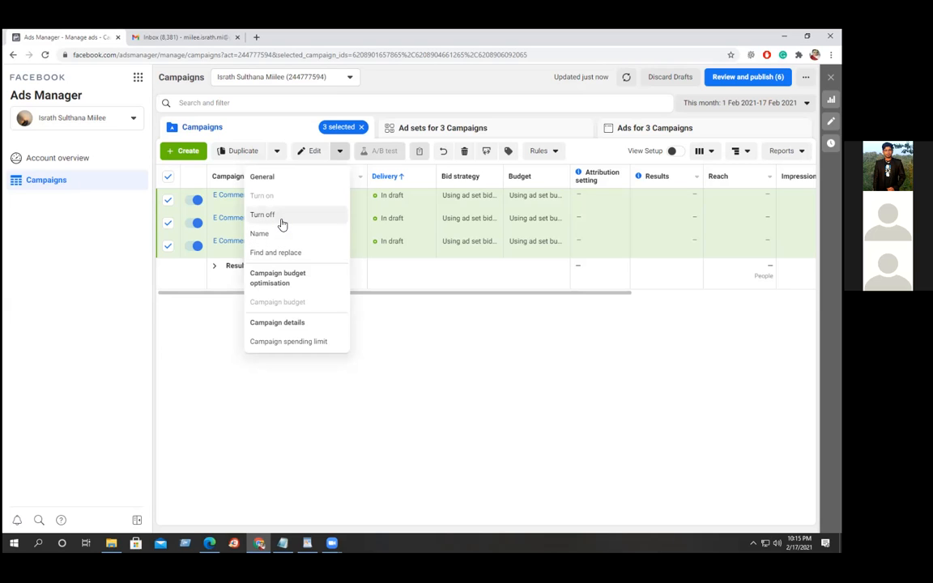
pyautogui.click(465, 152)
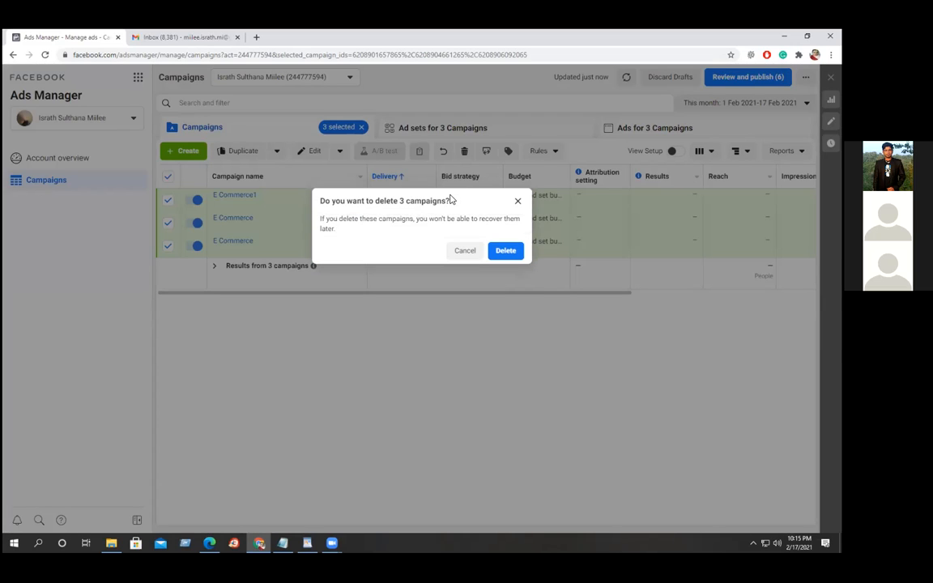
pyautogui.click(502, 251)
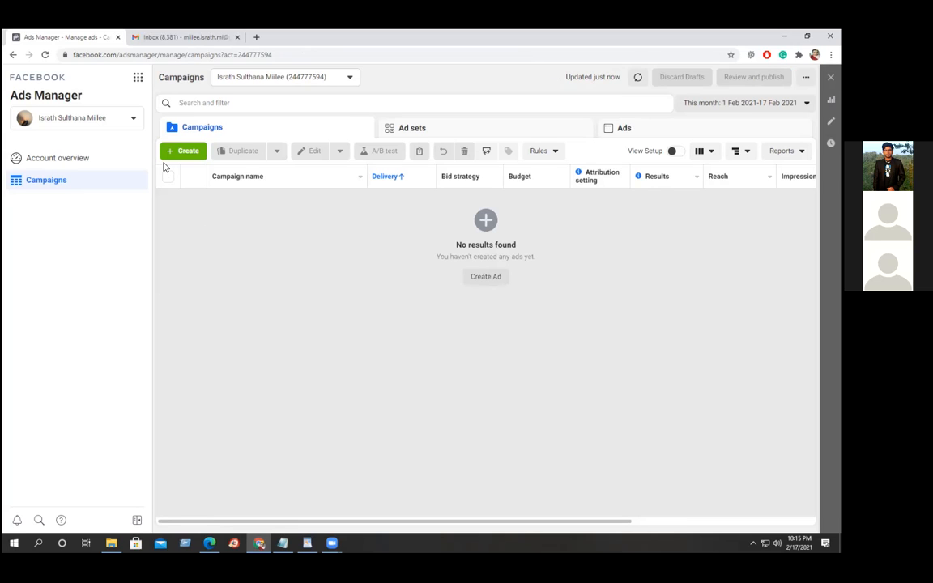
# Open Audience Insights from the Business tools list under Analyse and report.
pyautogui.click(138, 81)
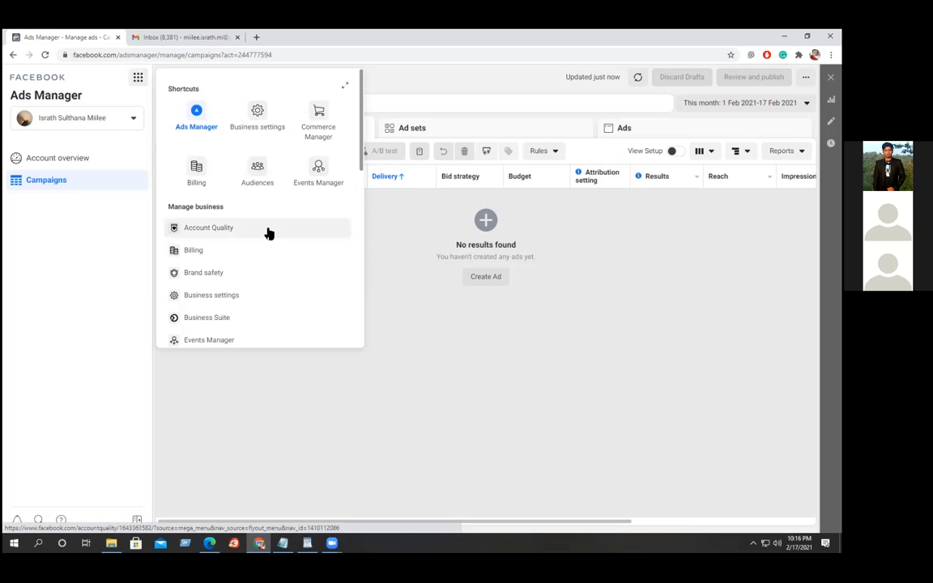
pyautogui.scroll(-1, 262, 235)
pyautogui.scroll(-2, 263, 235)
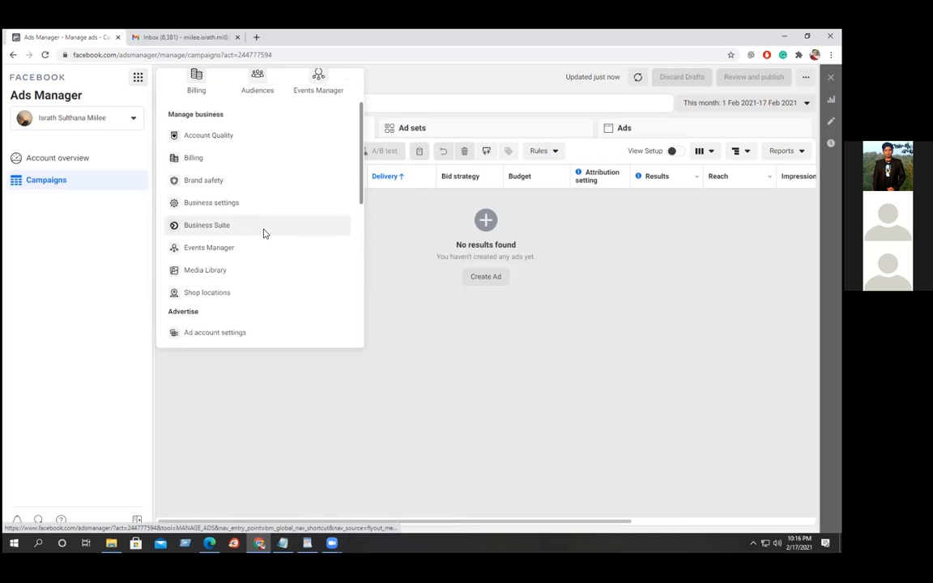
pyautogui.scroll(-4, 264, 235)
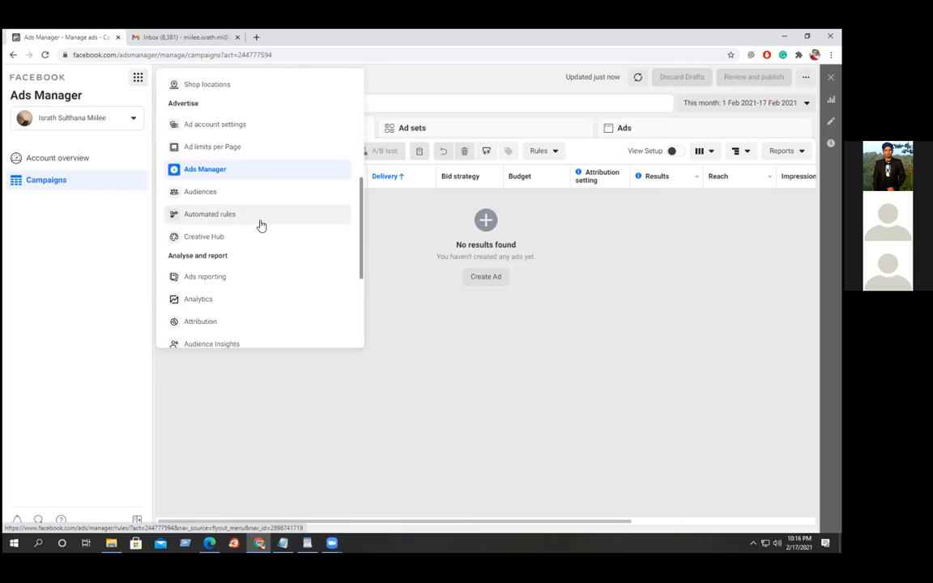
pyautogui.scroll(-1, 260, 225)
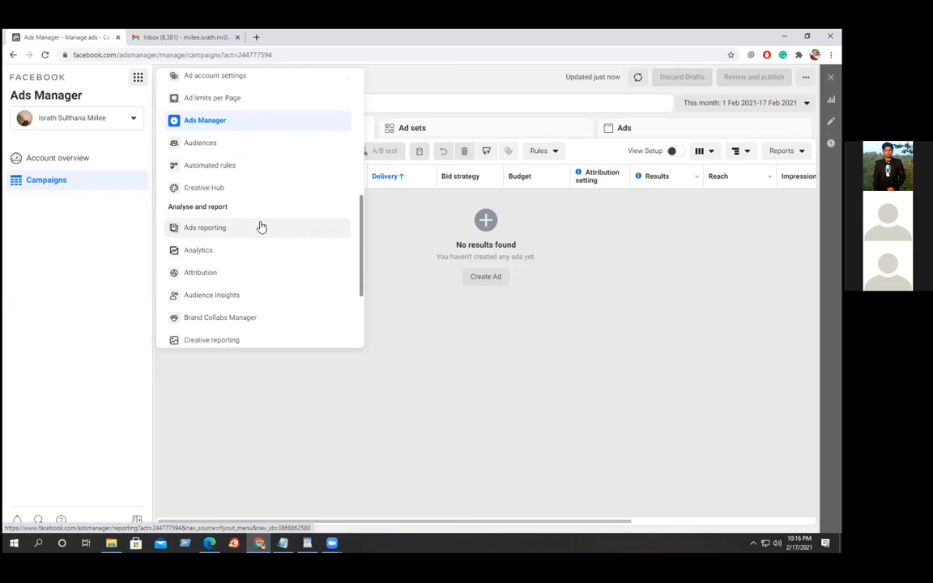
pyautogui.click(206, 297)
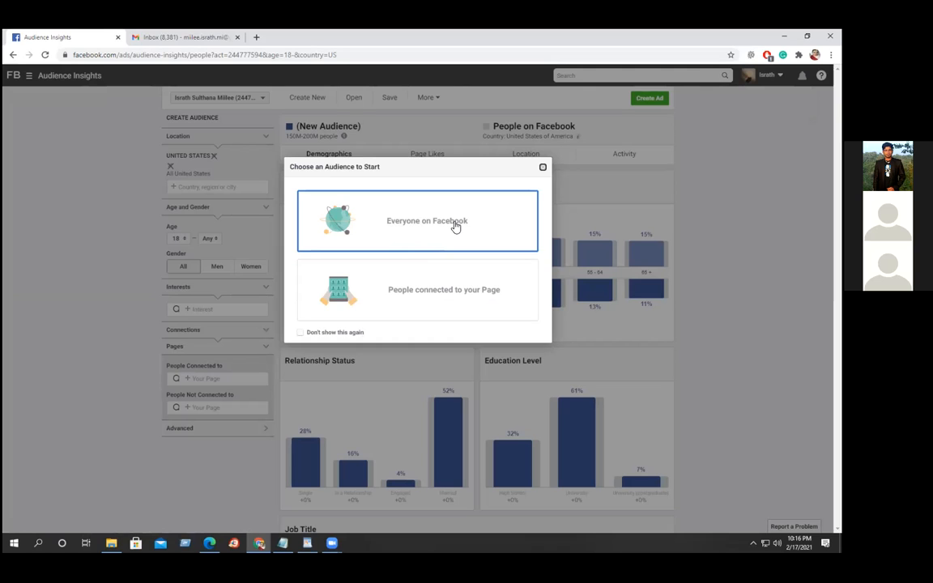
# Start the new audience from Everyone on Facebook and adjust the browser zoom to view the charts.
pyautogui.click(454, 226)
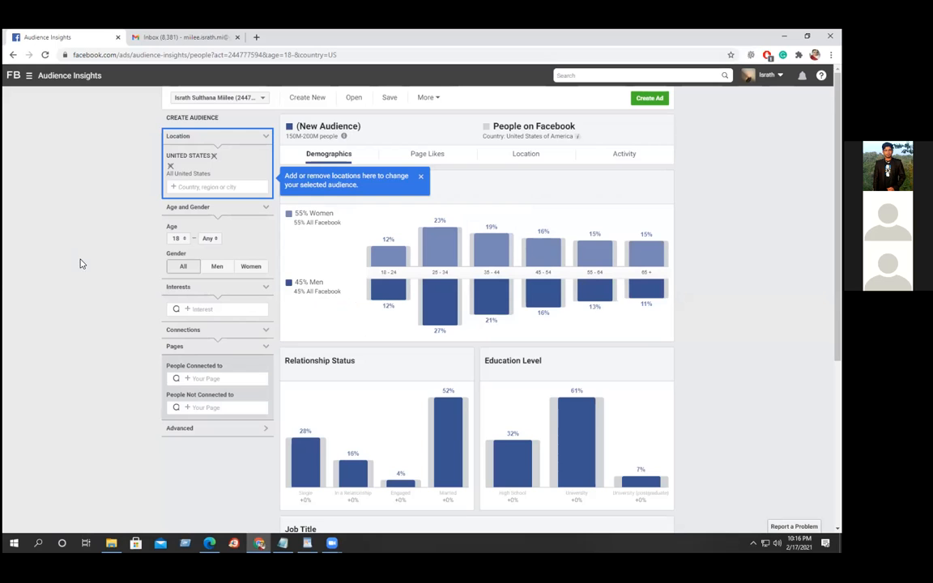
pyautogui.hotkey('ctrl', '+')
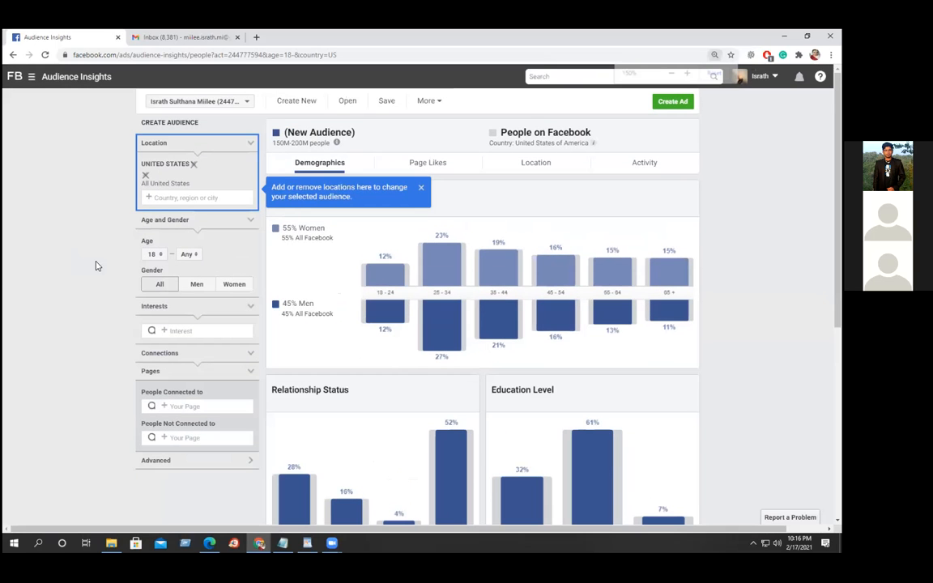
pyautogui.hotkey('ctrl', '+')
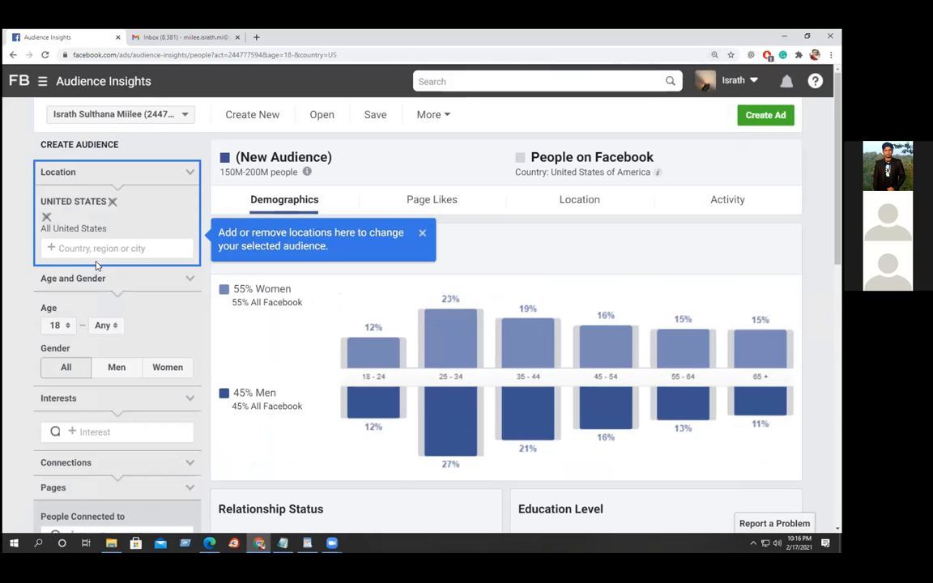
pyautogui.hotkey('ctrl', '+')
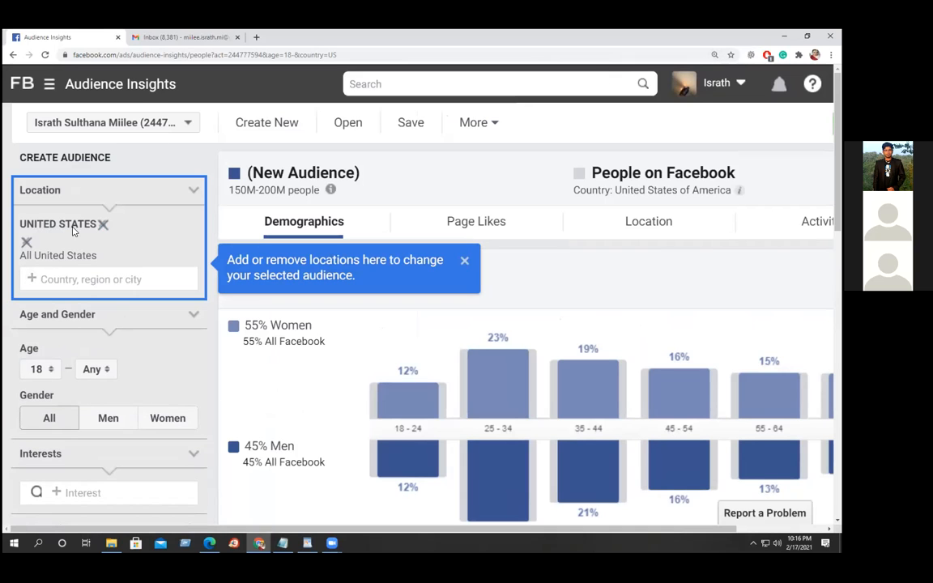
pyautogui.hotkey('ctrl', '-')
pyautogui.hotkey('ctrl', '-')
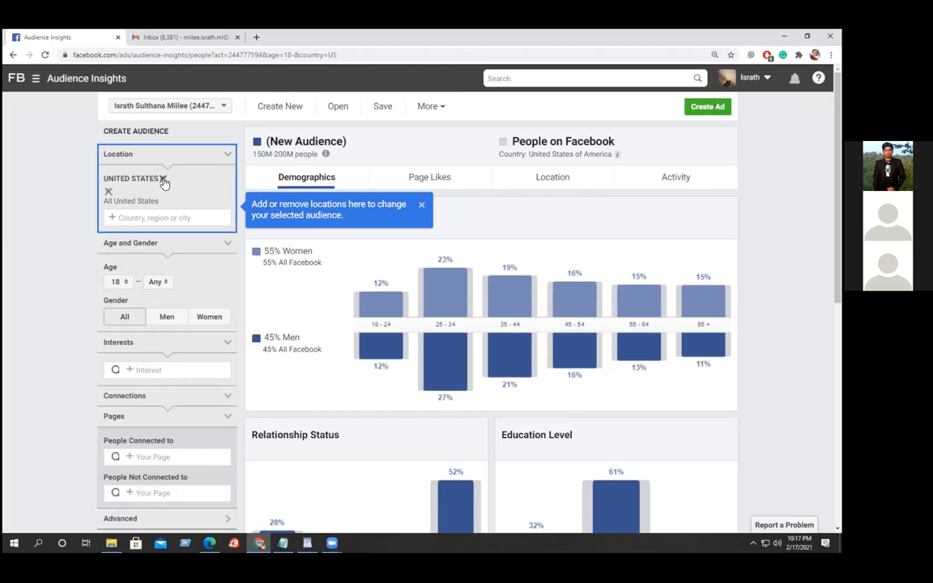
pyautogui.click(163, 180)
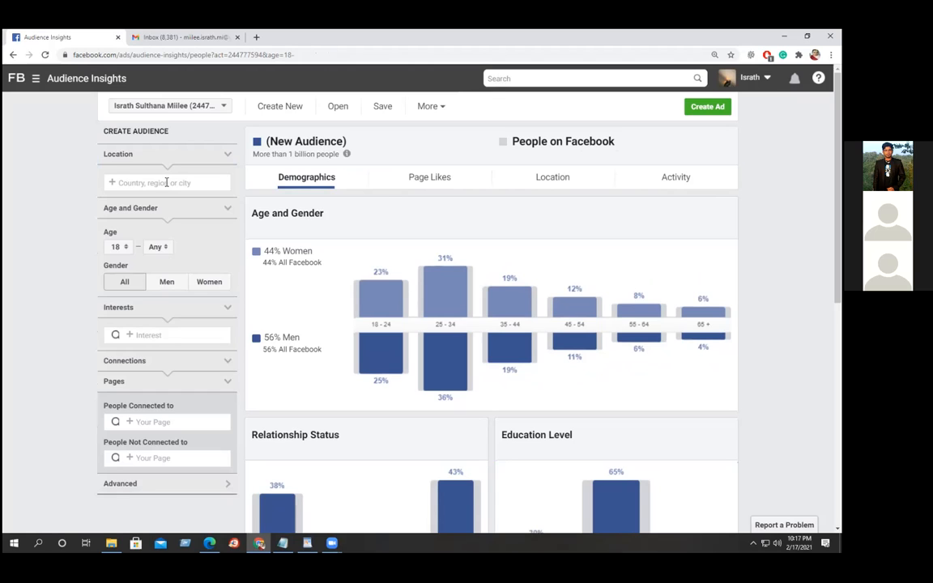
pyautogui.write('bangladesh')
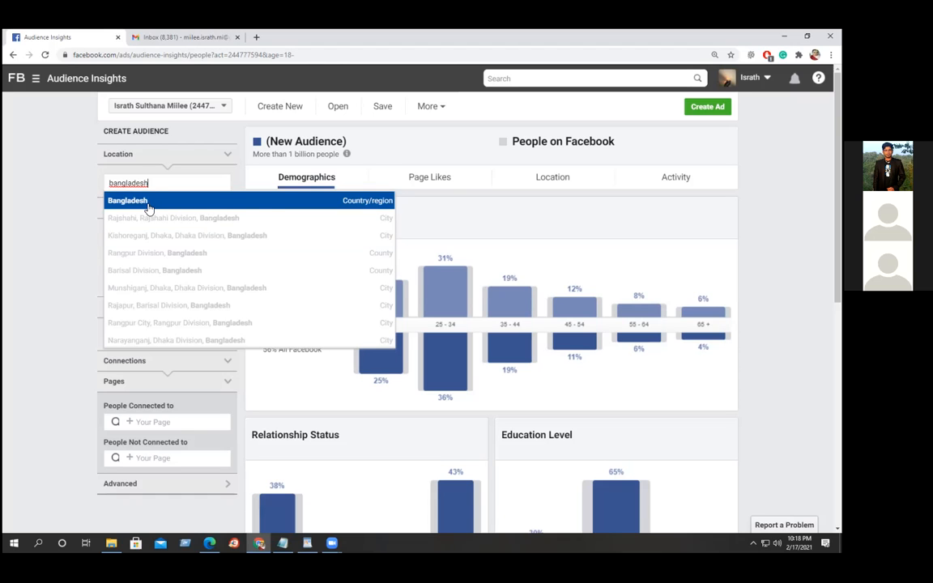
pyautogui.click(149, 209)
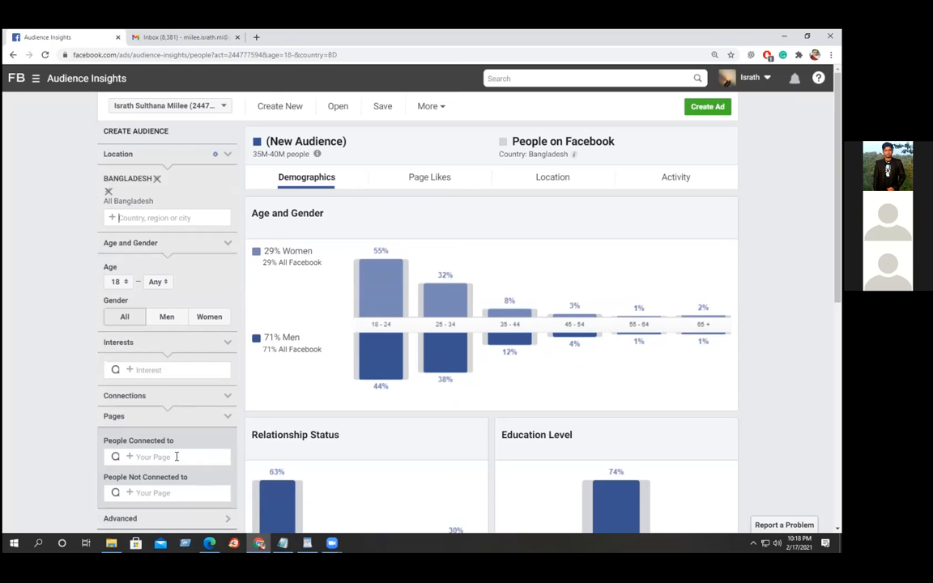
pyautogui.click(173, 457)
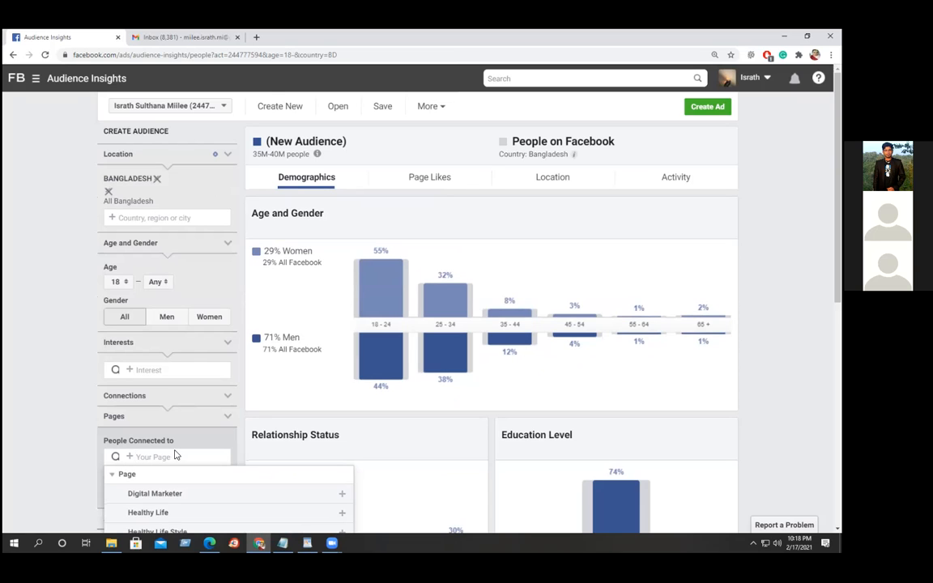
pyautogui.write('t sh')
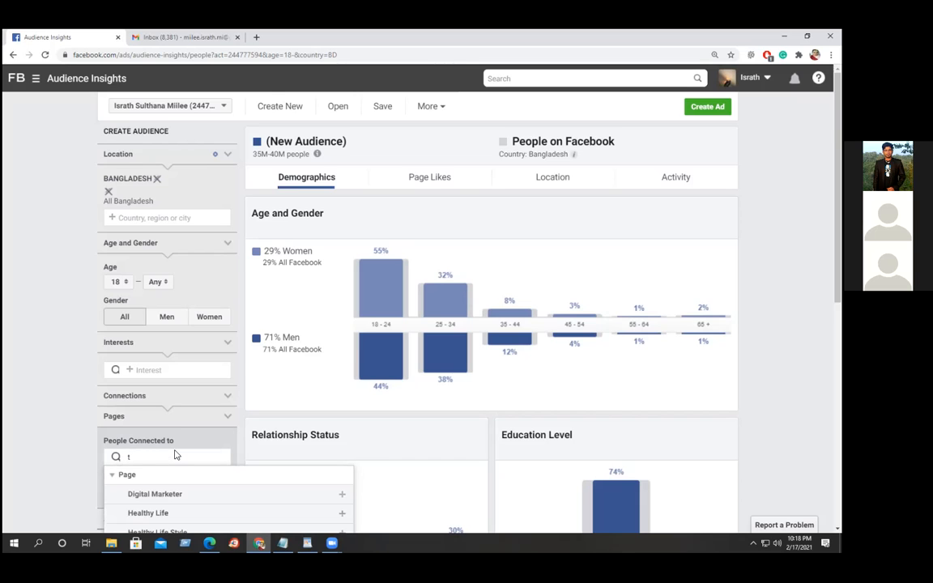
pyautogui.write('it')
pyautogui.press('BackSpace')
pyautogui.write('rt')
pyautogui.tripleClick(183, 457)
pyautogui.write('t')
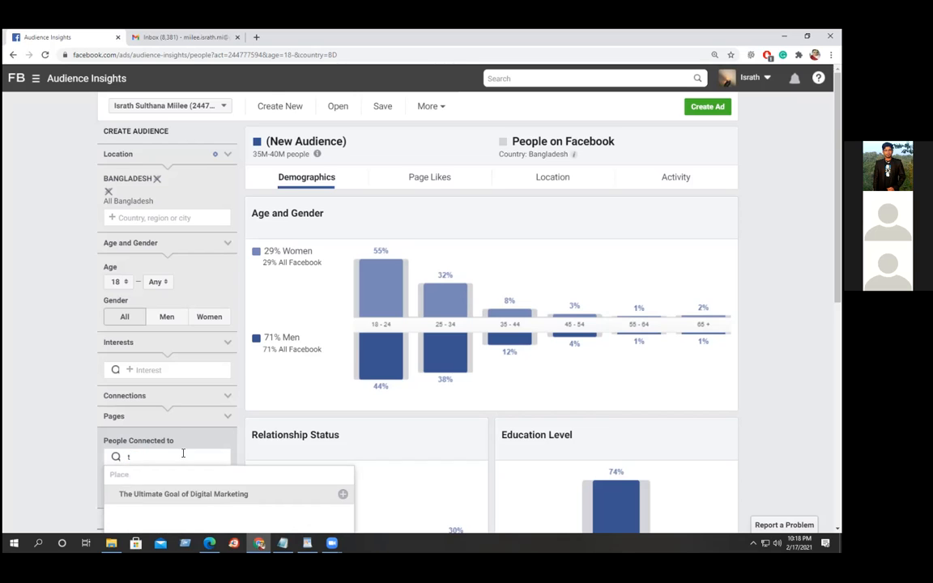
pyautogui.write('-s')
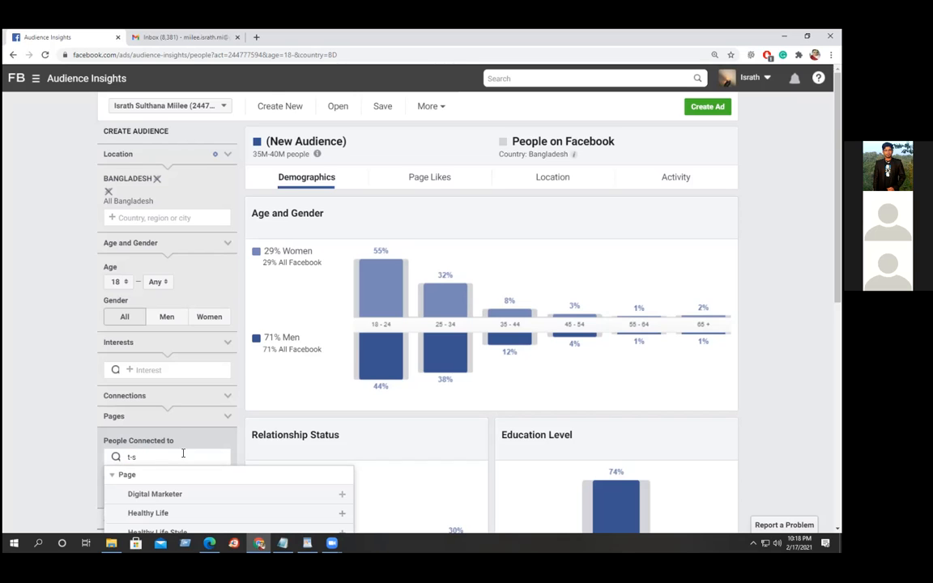
pyautogui.write('hirt')
pyautogui.press('BackSpace')
pyautogui.press('BackSpace')
pyautogui.press('BackSpace')
pyautogui.press('BackSpace')
pyautogui.press('BackSpace')
pyautogui.press('BackSpace')
pyautogui.press('BackSpace')
pyautogui.click(123, 381)
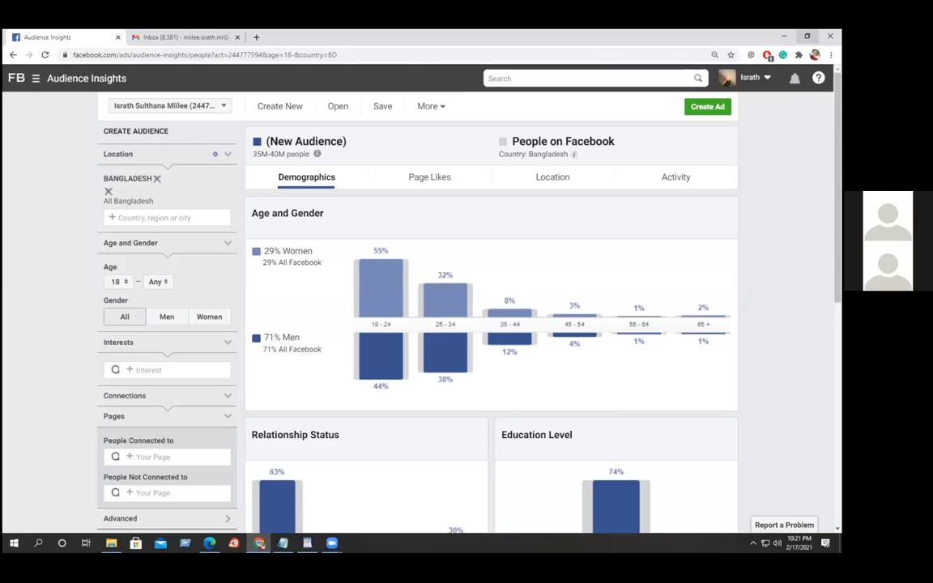
pyautogui.click(167, 370)
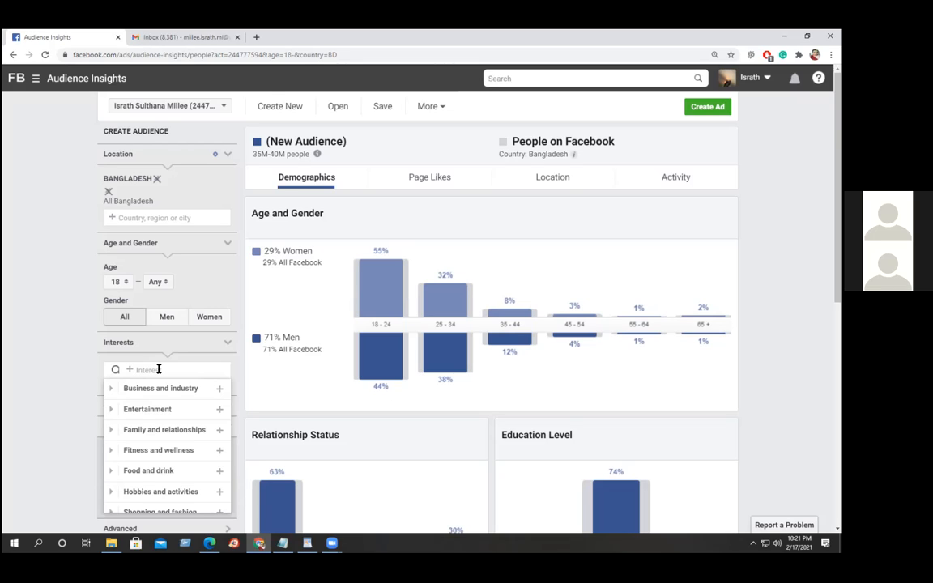
# Search 't shirt' in Interests and add T-shirt as an audience interest.
pyautogui.write('t sh')
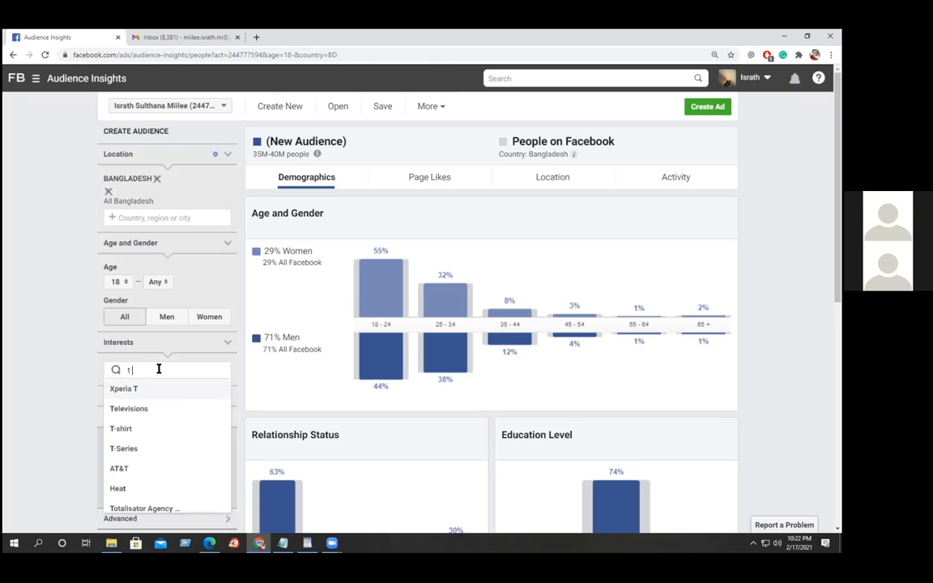
pyautogui.write('irt')
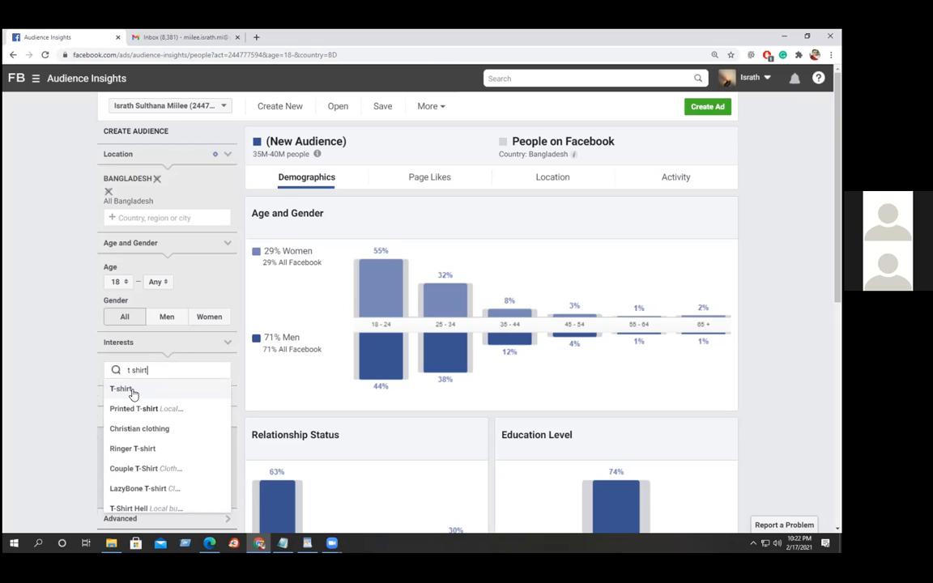
pyautogui.click(132, 391)
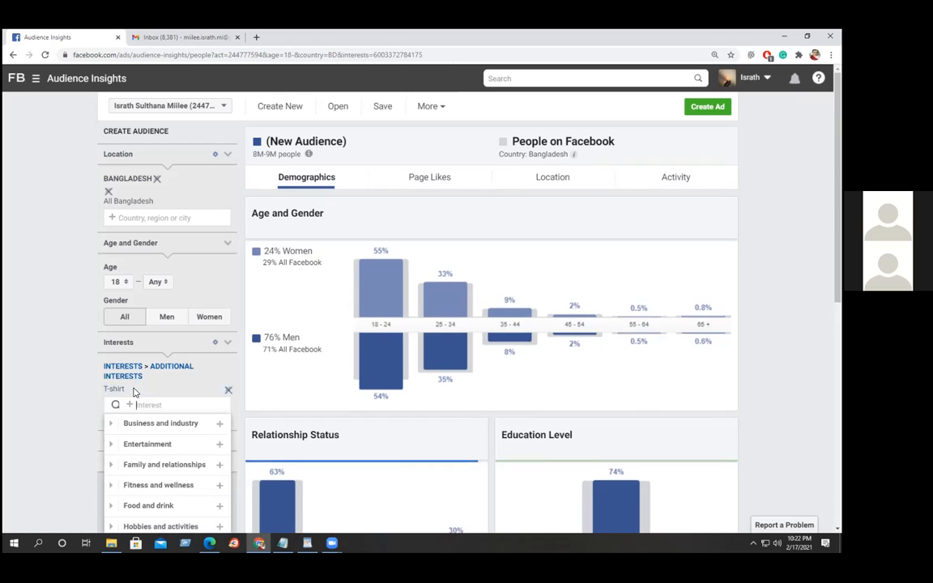
pyautogui.click(56, 346)
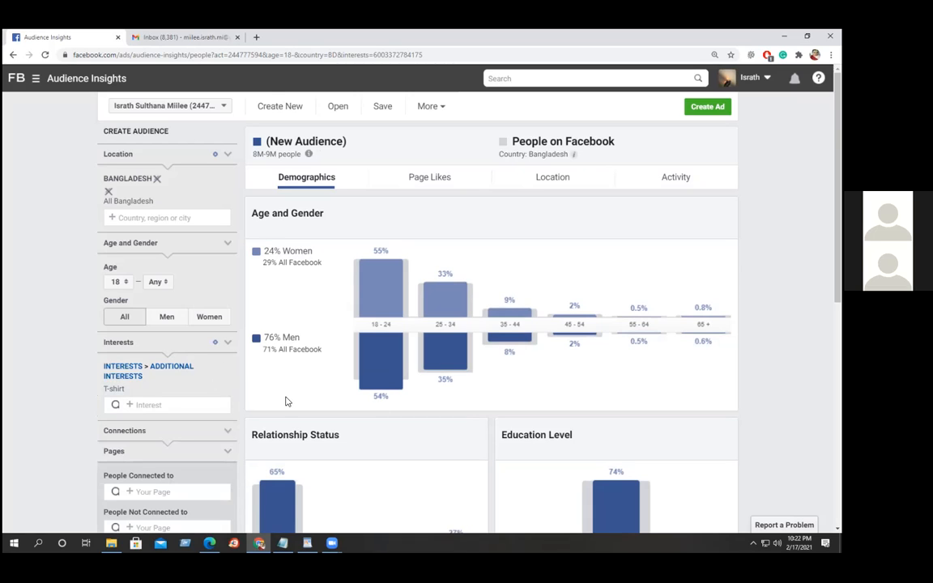
pyautogui.moveTo(376, 295)
pyautogui.moveTo(394, 273)
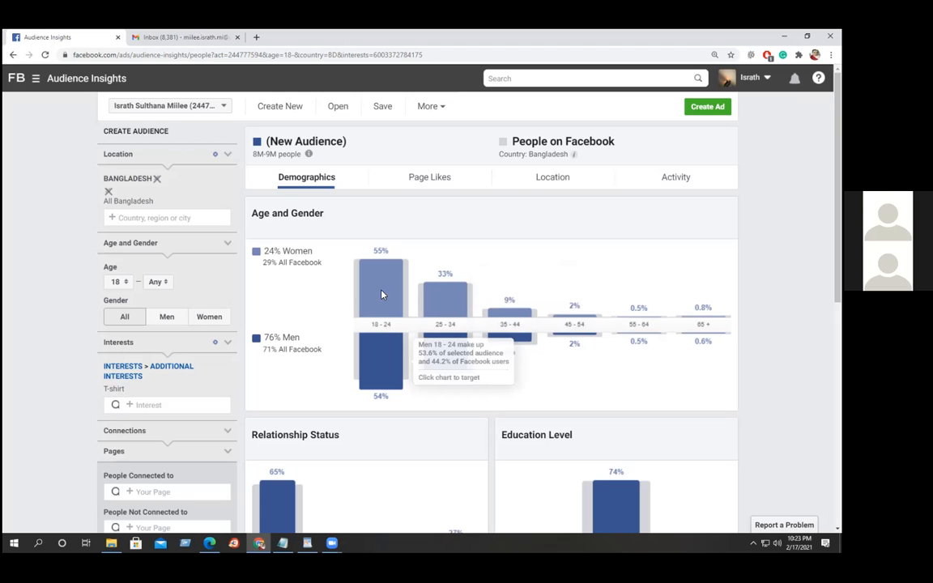
pyautogui.moveTo(363, 359)
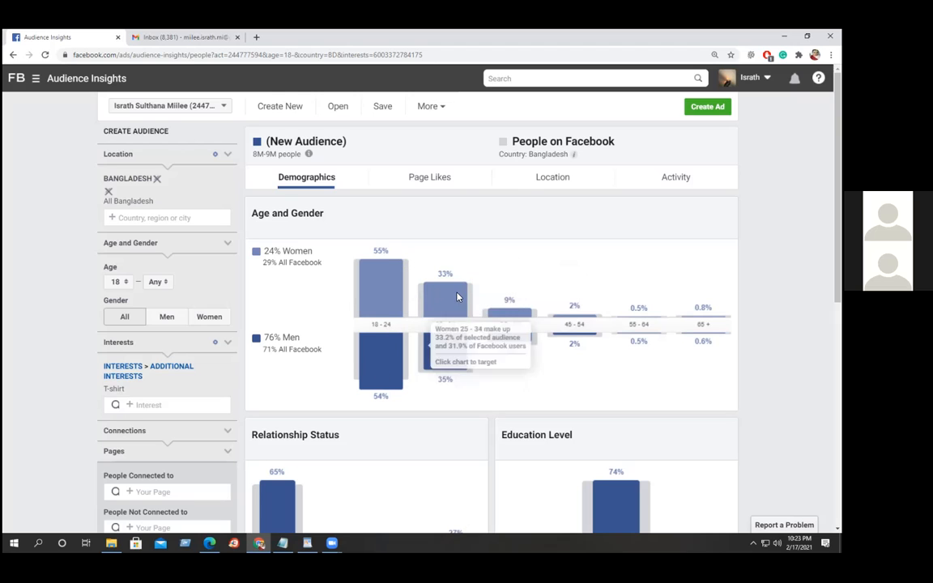
pyautogui.moveTo(453, 327)
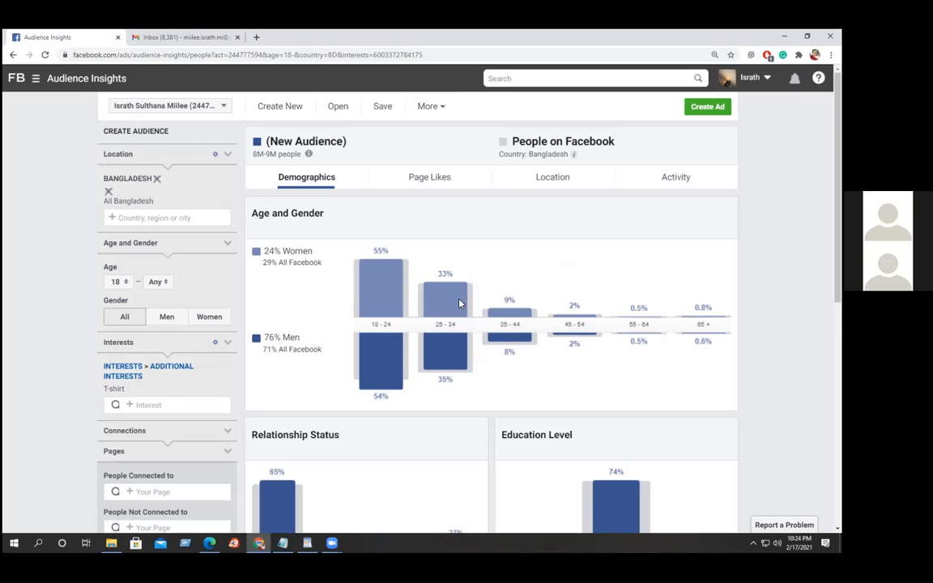
pyautogui.moveTo(456, 282)
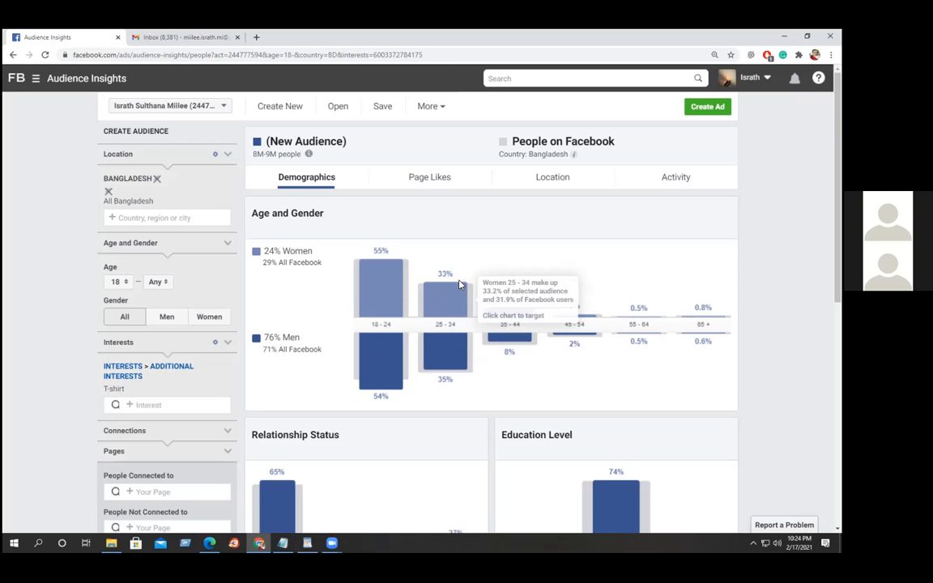
pyautogui.moveTo(358, 377)
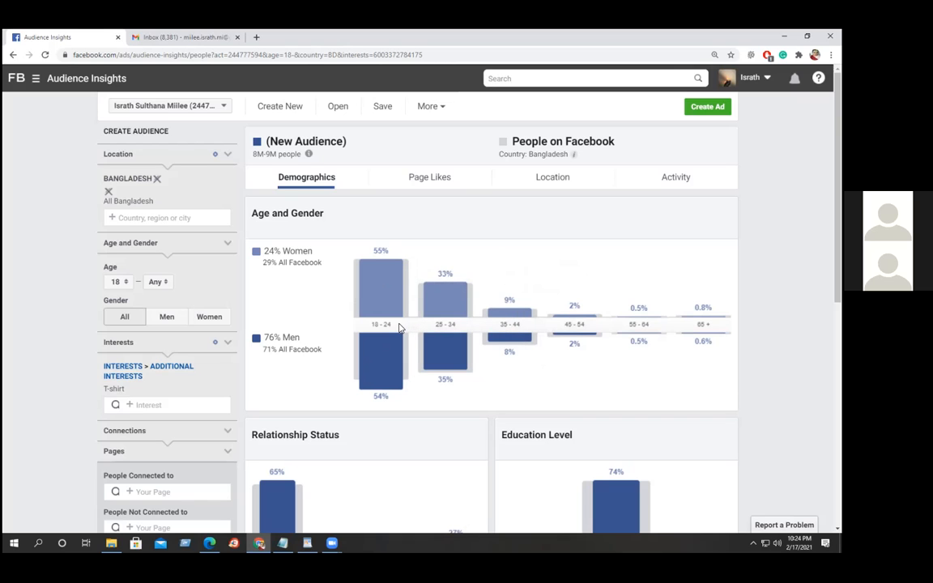
pyautogui.moveTo(390, 321)
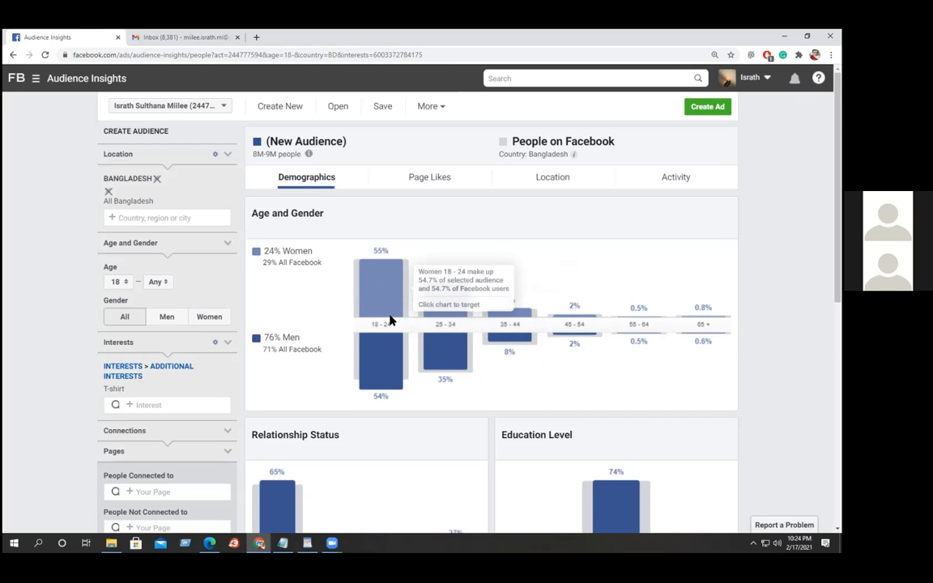
pyautogui.scroll(-2, 390, 321)
pyautogui.moveTo(394, 264)
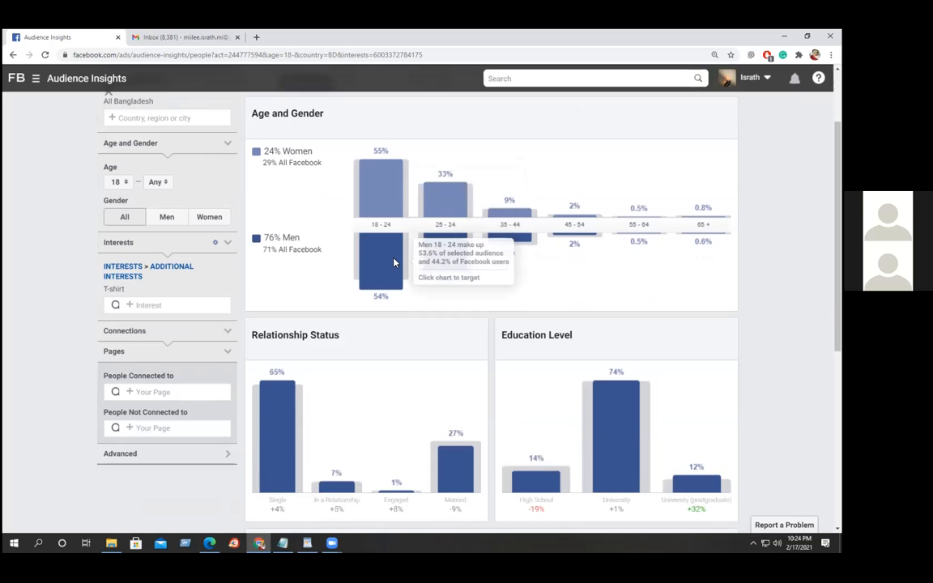
pyautogui.scroll(-1, 394, 264)
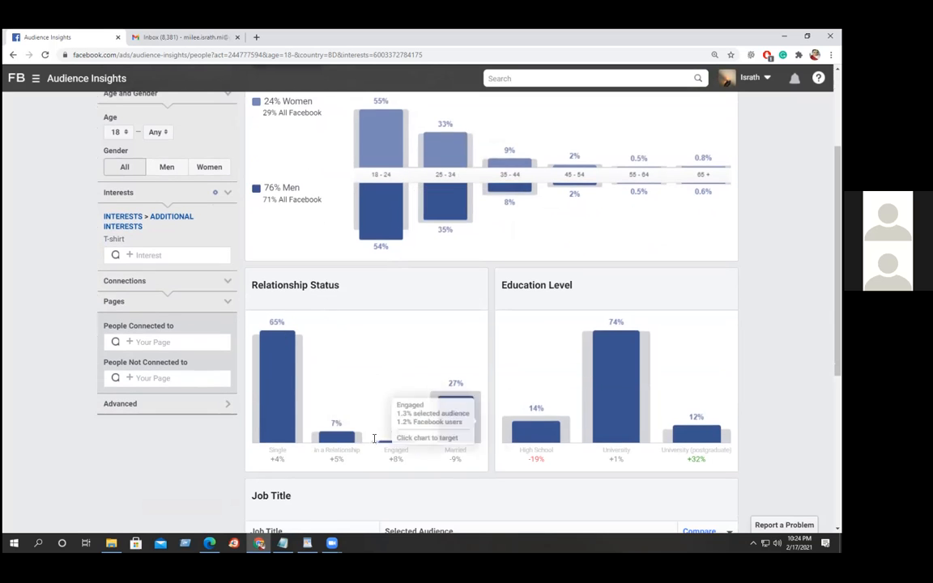
pyautogui.moveTo(280, 459)
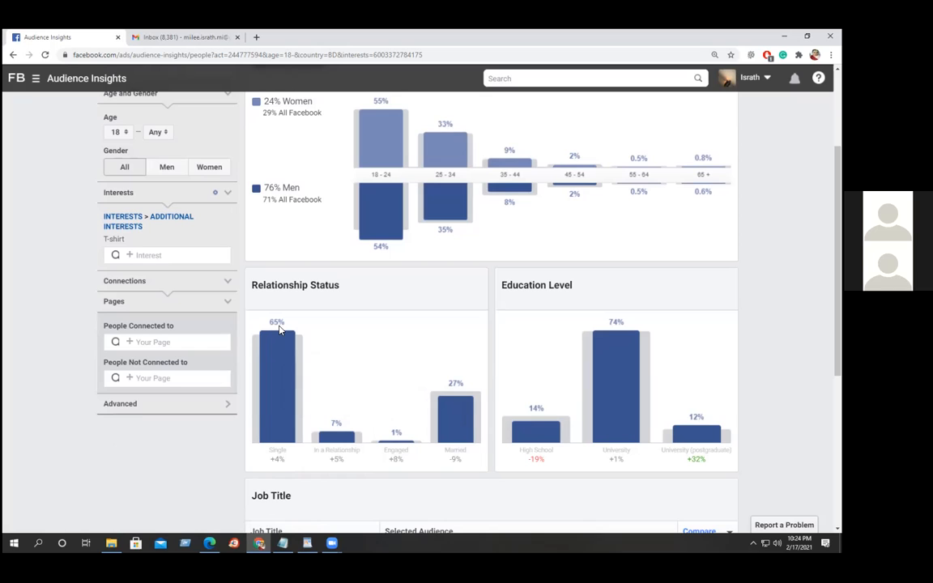
pyautogui.moveTo(282, 358)
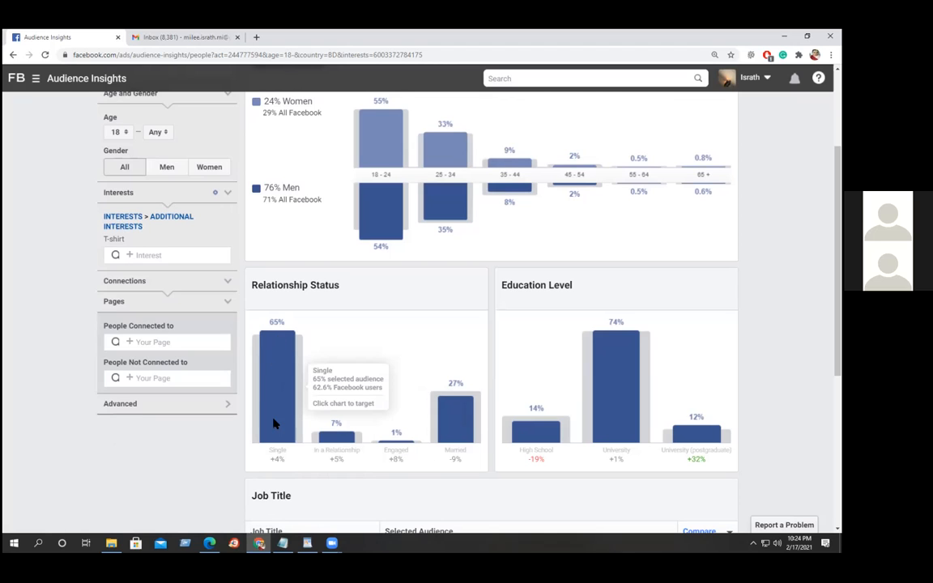
pyautogui.moveTo(387, 178)
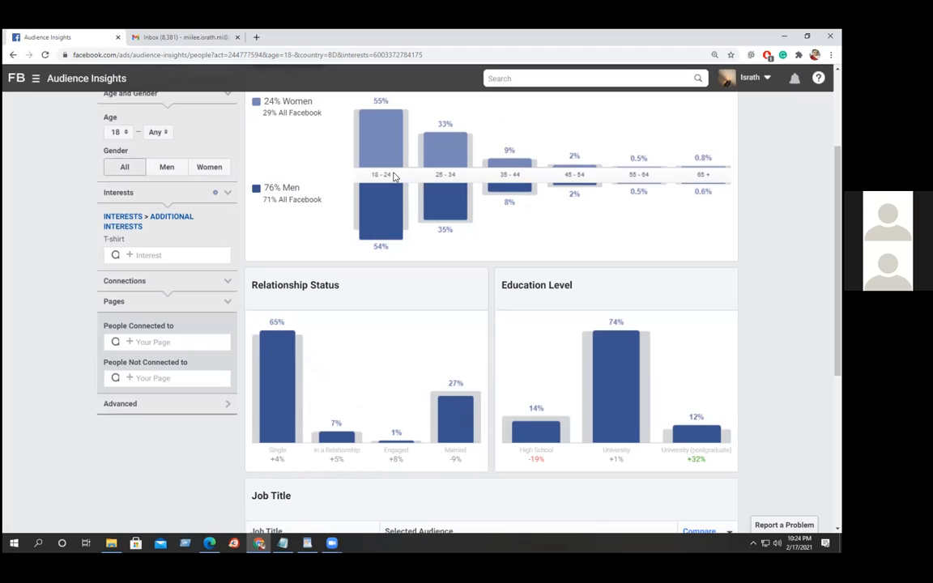
pyautogui.moveTo(381, 219)
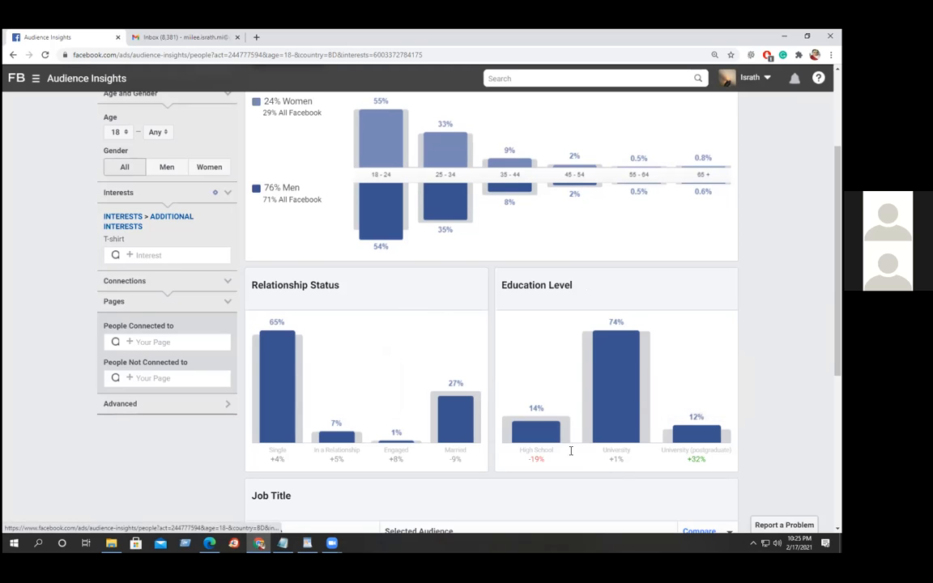
pyautogui.moveTo(551, 433)
pyautogui.moveTo(627, 345)
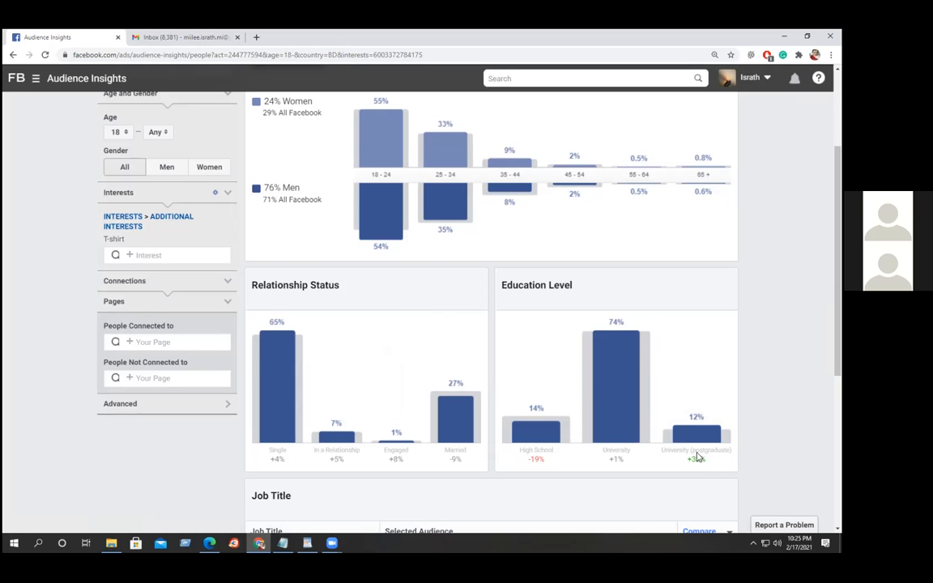
pyautogui.moveTo(702, 441)
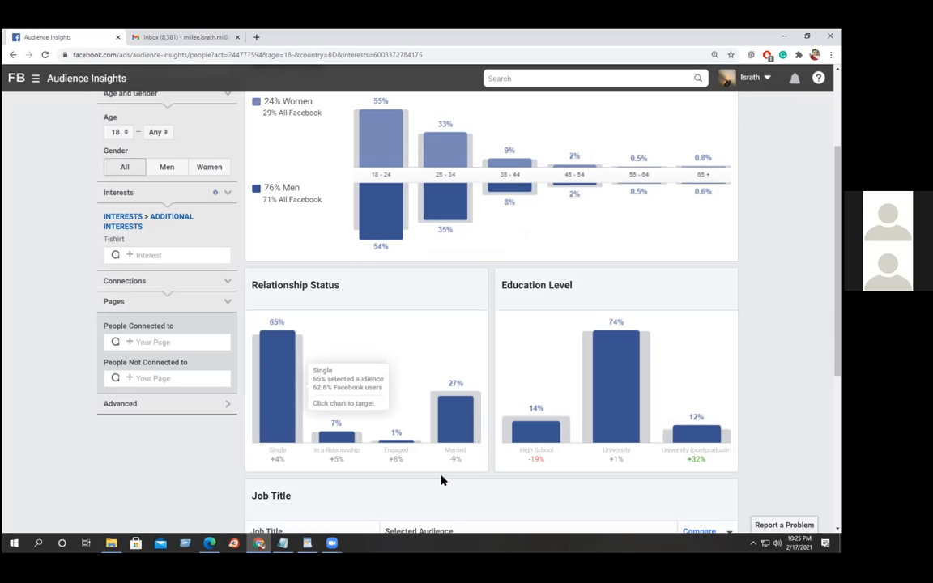
pyautogui.moveTo(605, 438)
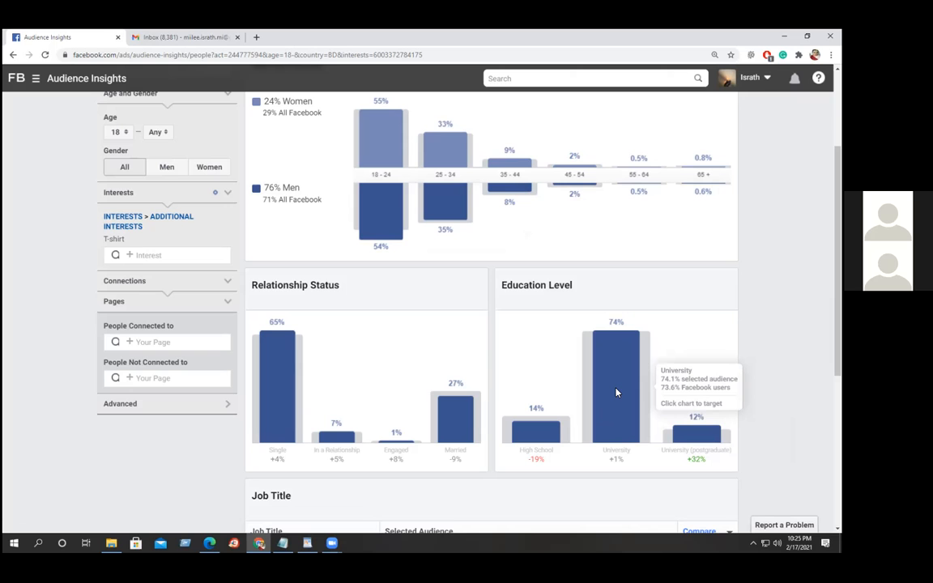
pyautogui.scroll(-4, 616, 393)
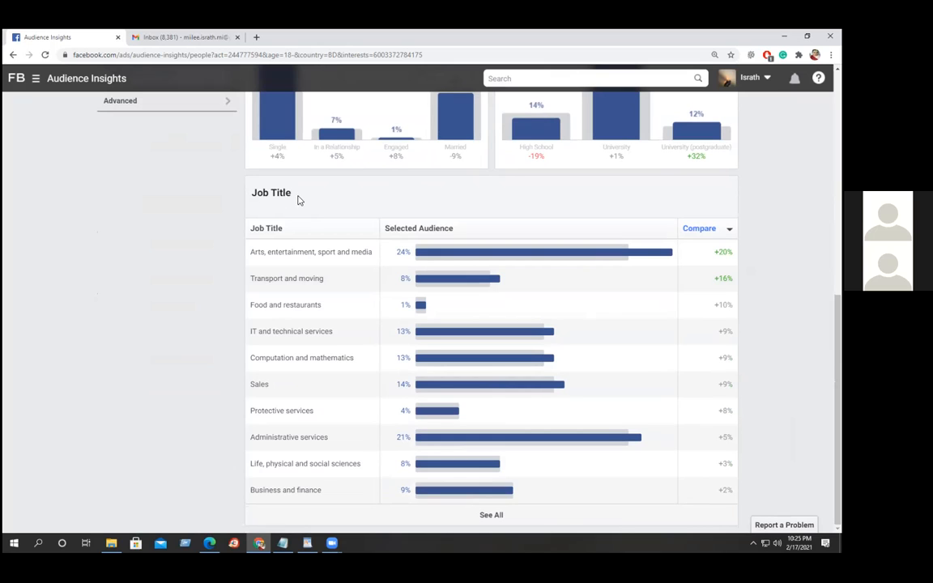
pyautogui.scroll(6, 304, 211)
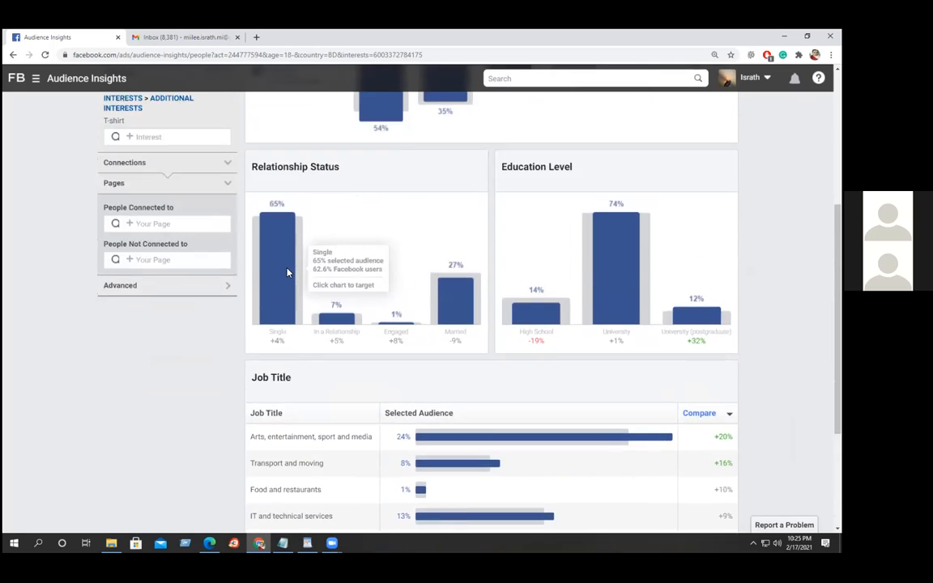
pyautogui.scroll(1, 283, 283)
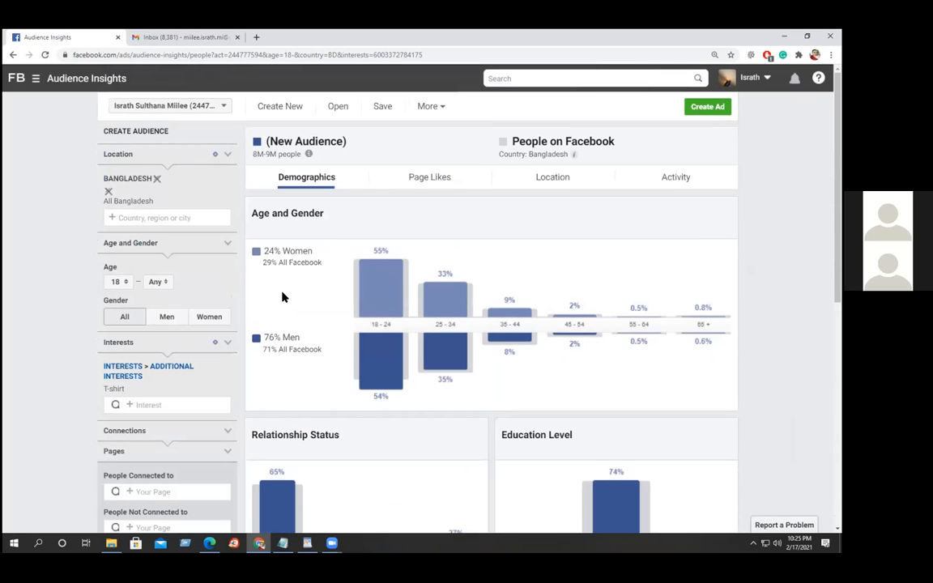
pyautogui.click(438, 180)
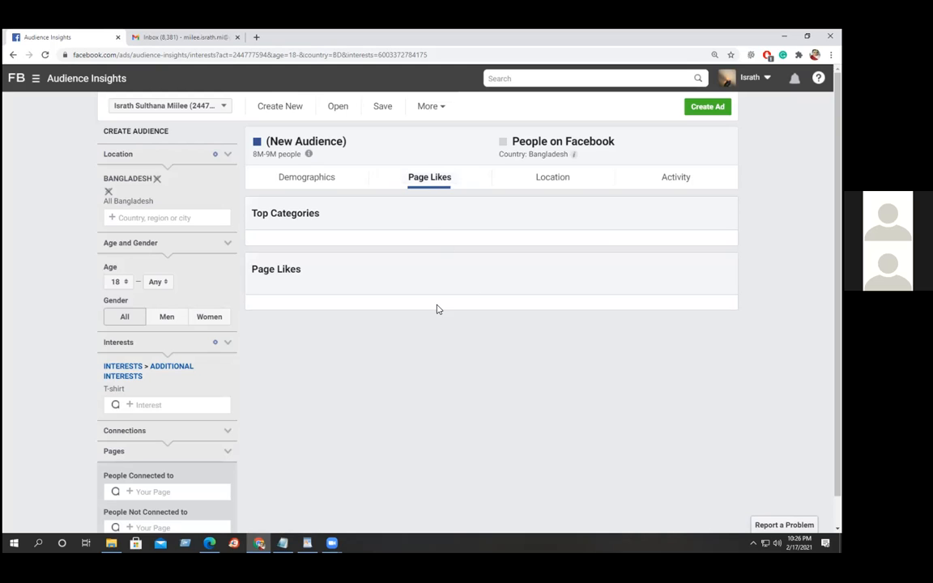
# Switch between the Page Likes and Demographics tabs, ending on the Age and Gender charts.
pyautogui.click(318, 179)
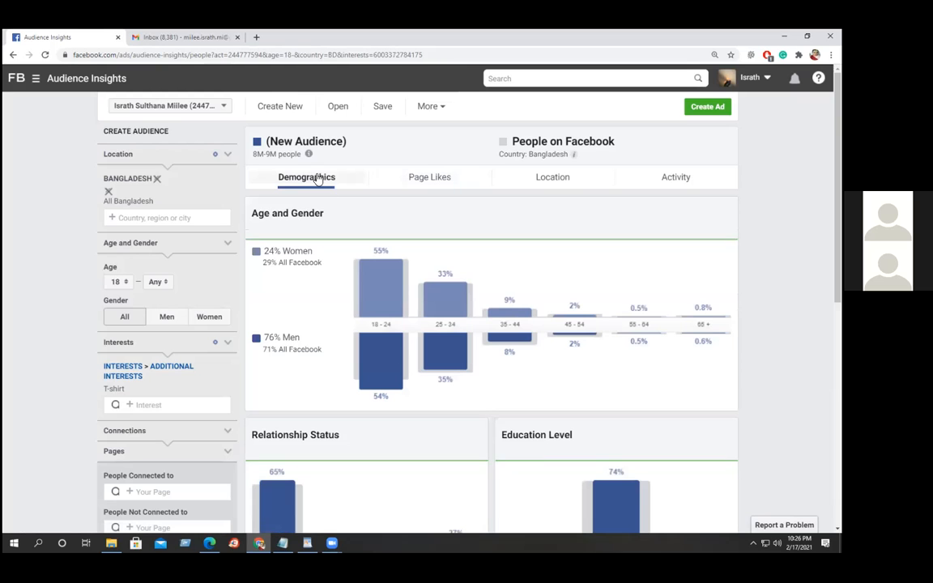
pyautogui.click(421, 180)
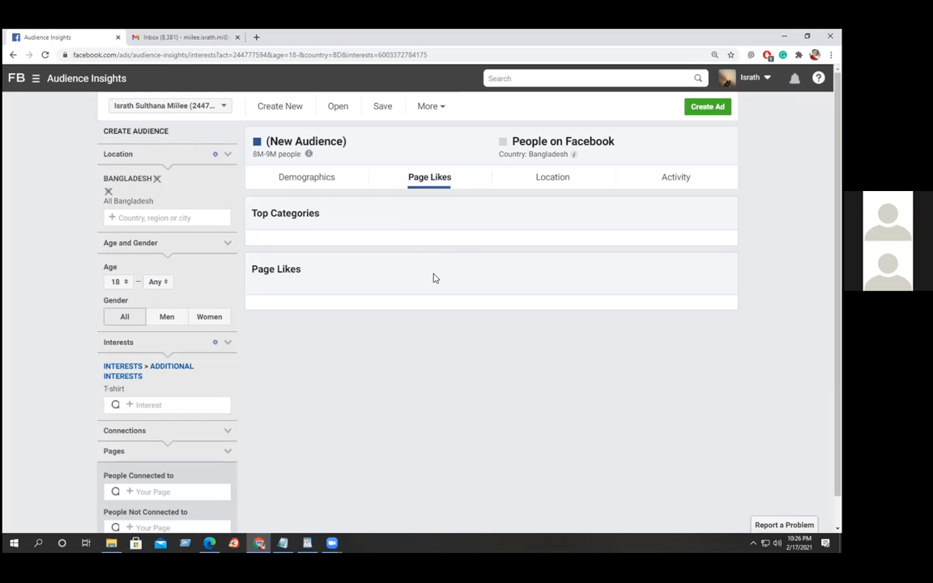
pyautogui.click(313, 182)
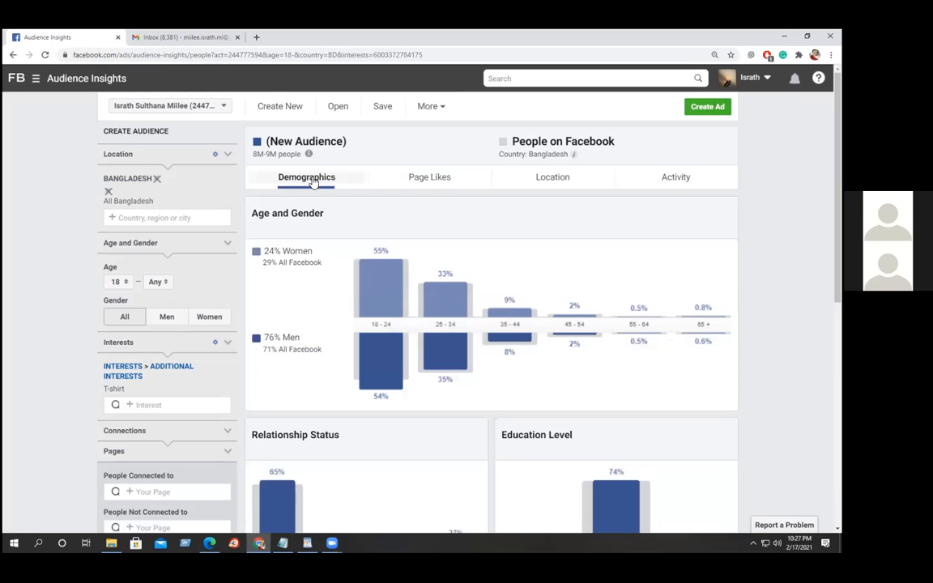
pyautogui.click(431, 179)
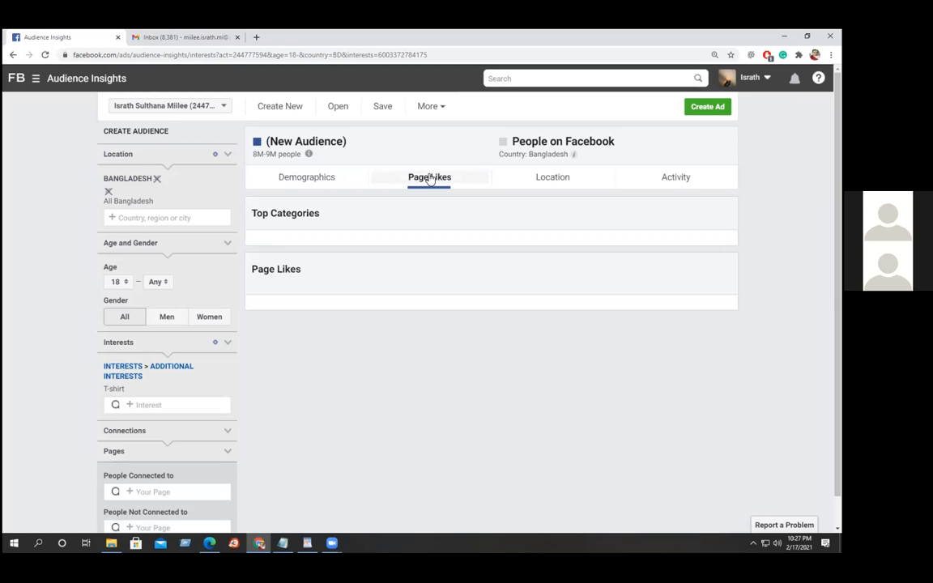
pyautogui.click(305, 184)
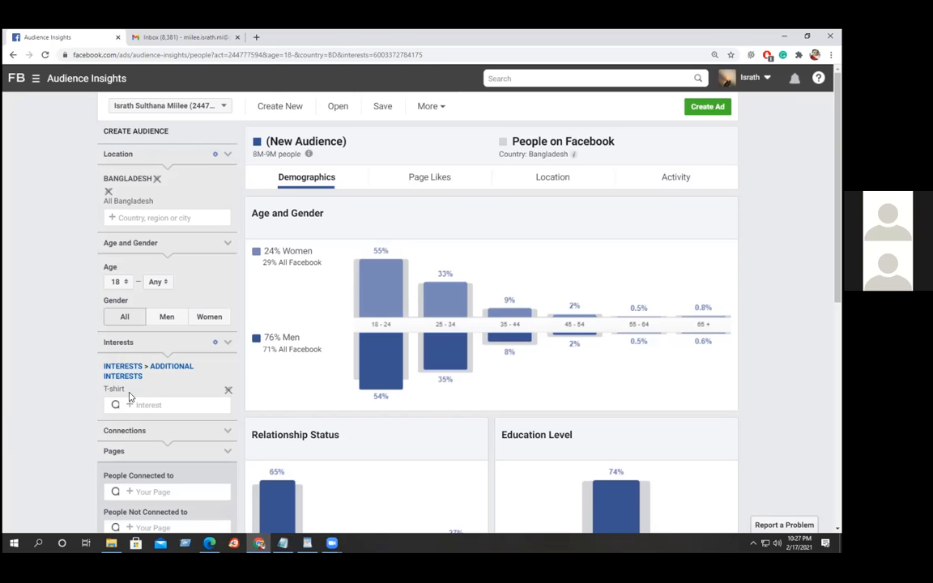
pyautogui.scroll(-2, 3, 395)
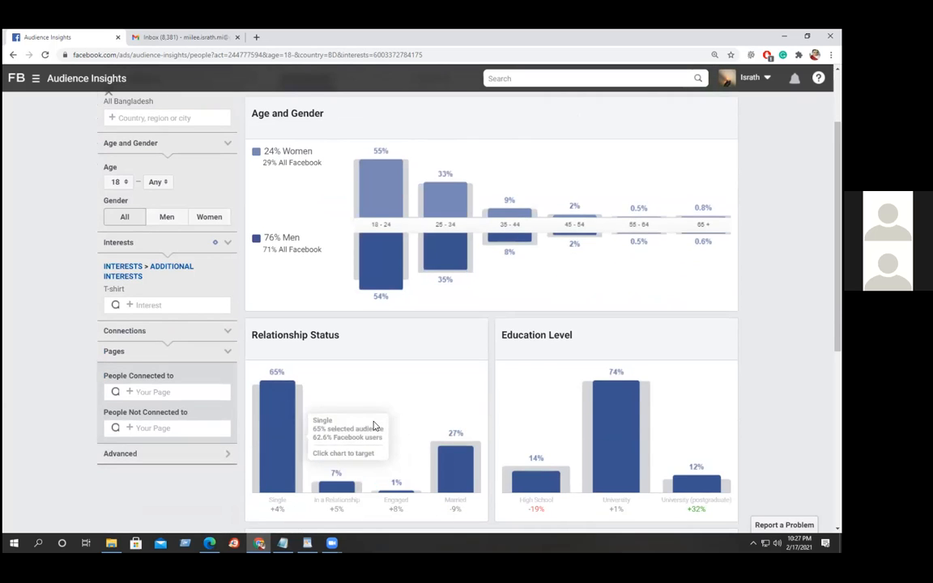
pyautogui.scroll(2, 376, 424)
pyautogui.scroll(-5, 375, 424)
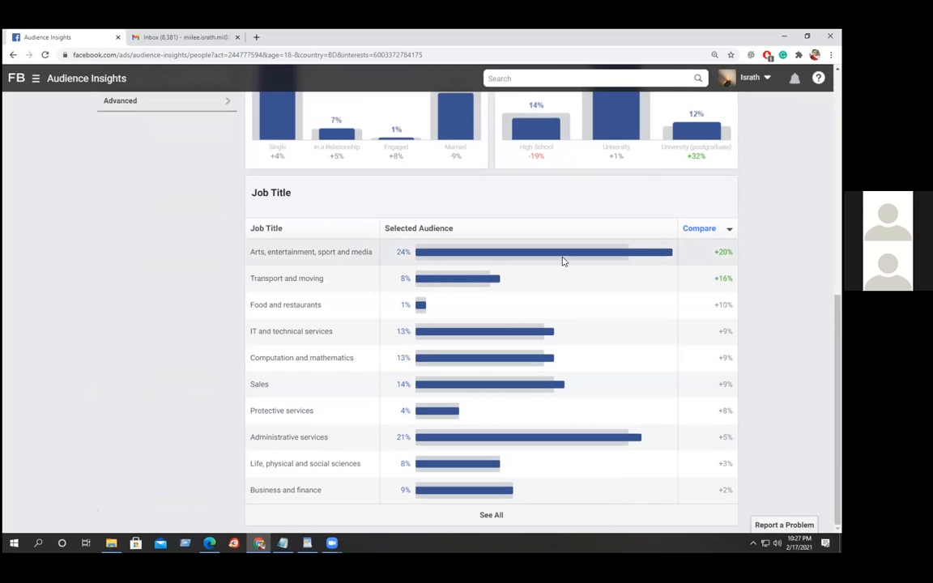
pyautogui.moveTo(642, 252)
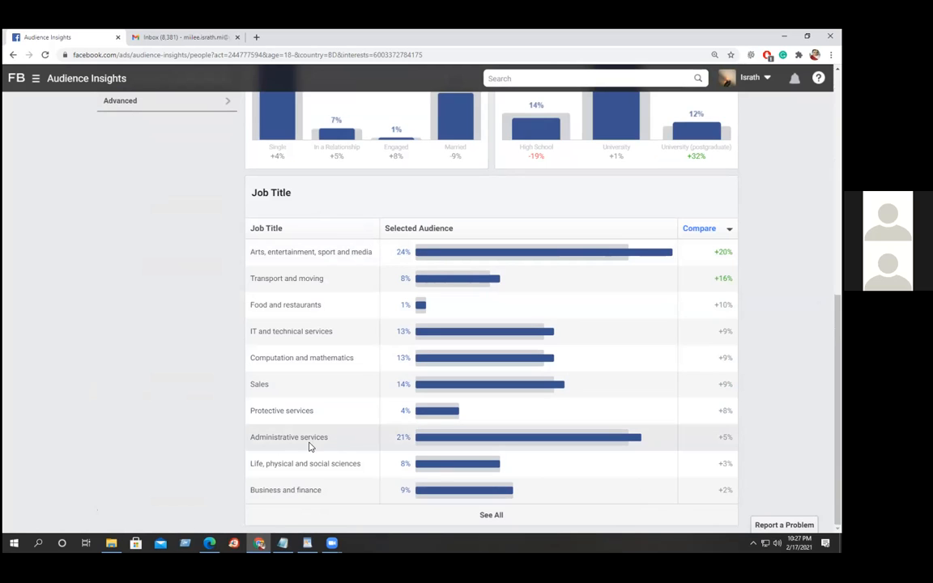
pyautogui.moveTo(635, 444)
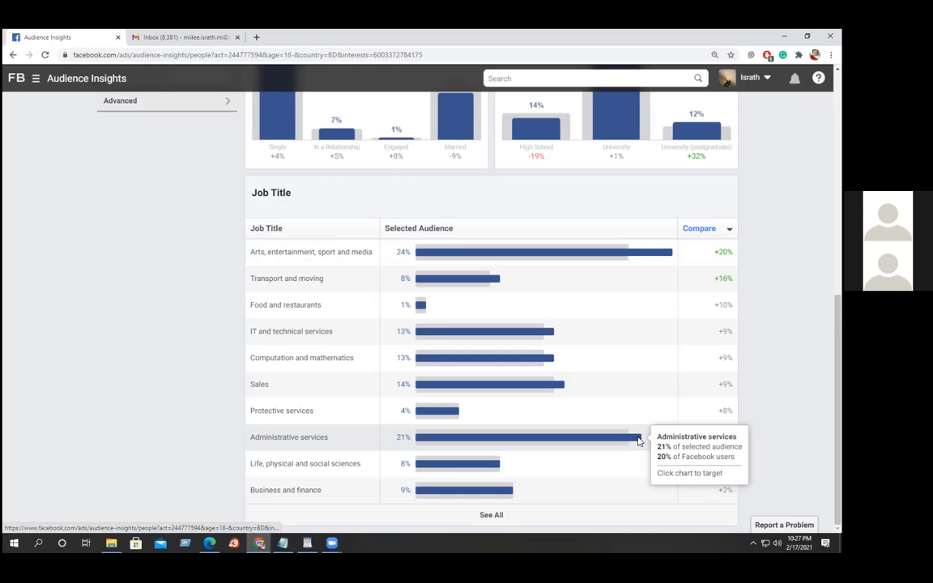
pyautogui.moveTo(561, 252)
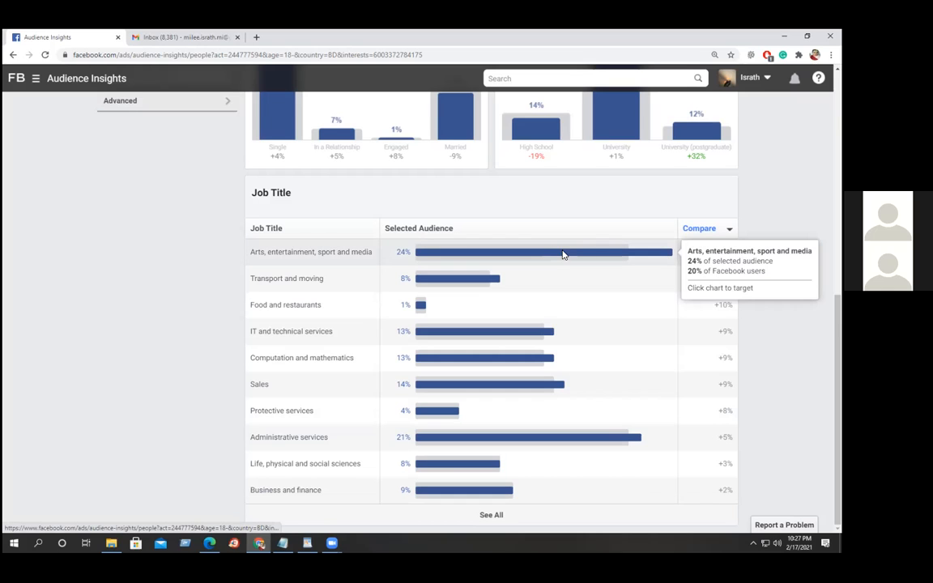
pyautogui.moveTo(587, 442)
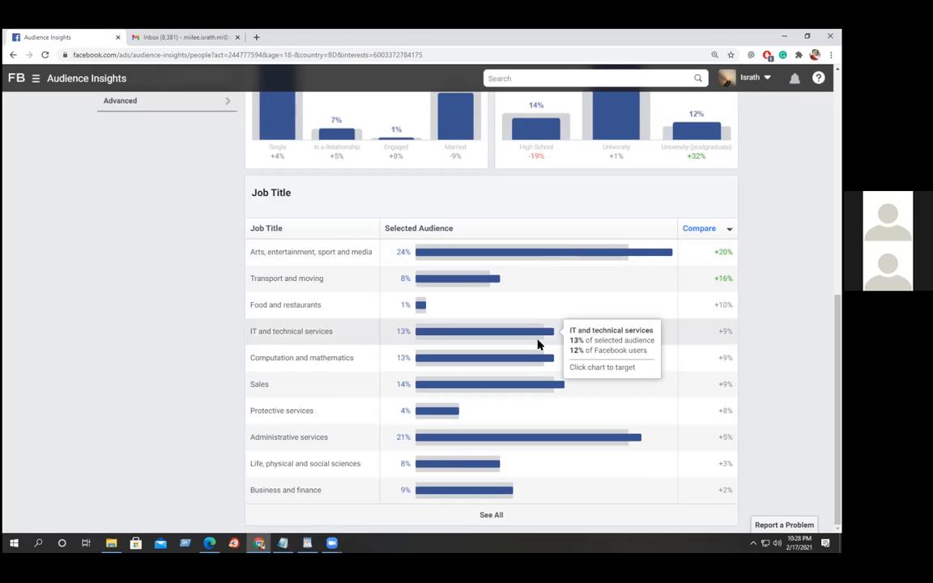
pyautogui.moveTo(542, 391)
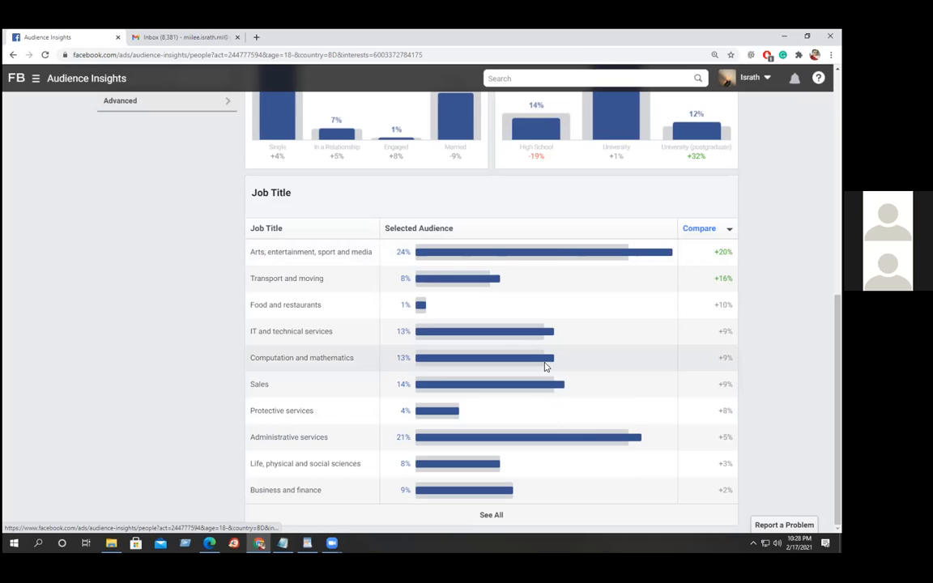
pyautogui.moveTo(545, 333)
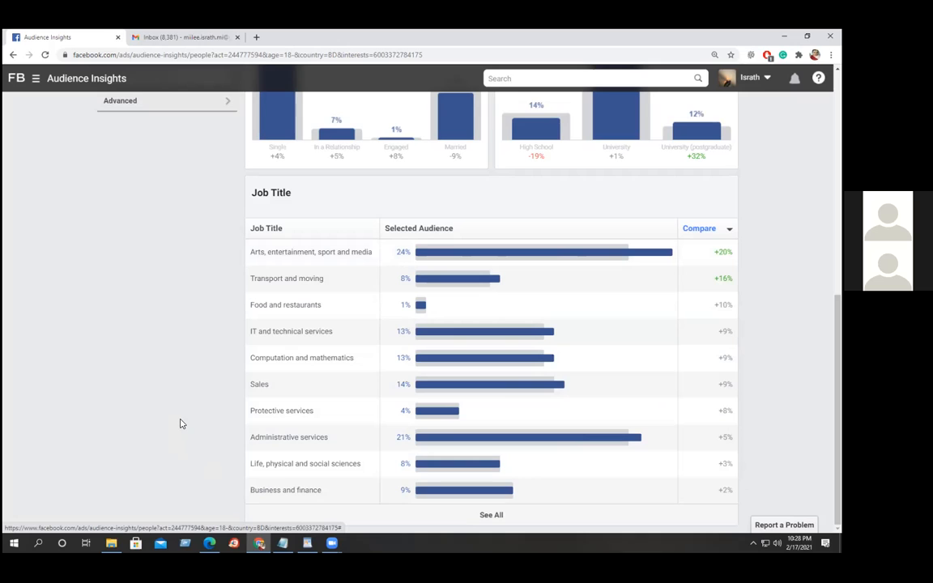
pyautogui.scroll(-1, 500, 490)
pyautogui.scroll(1, 519, 348)
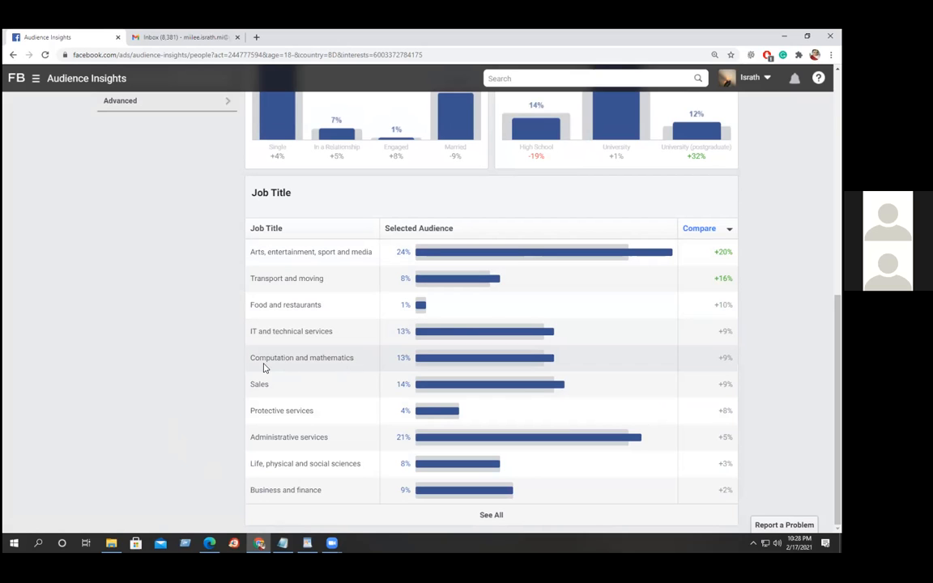
pyautogui.moveTo(838, 366); pyautogui.dragTo(838, 144)
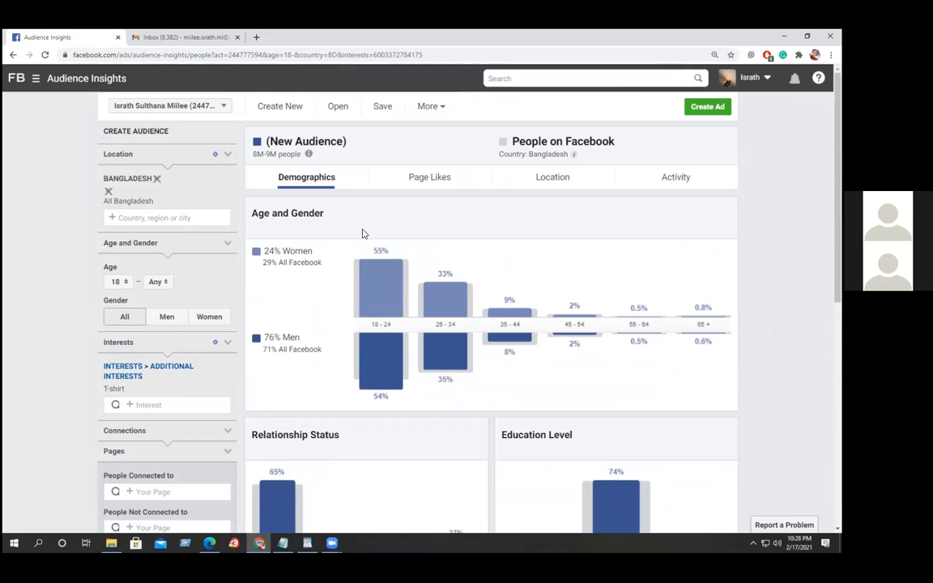
pyautogui.click(551, 179)
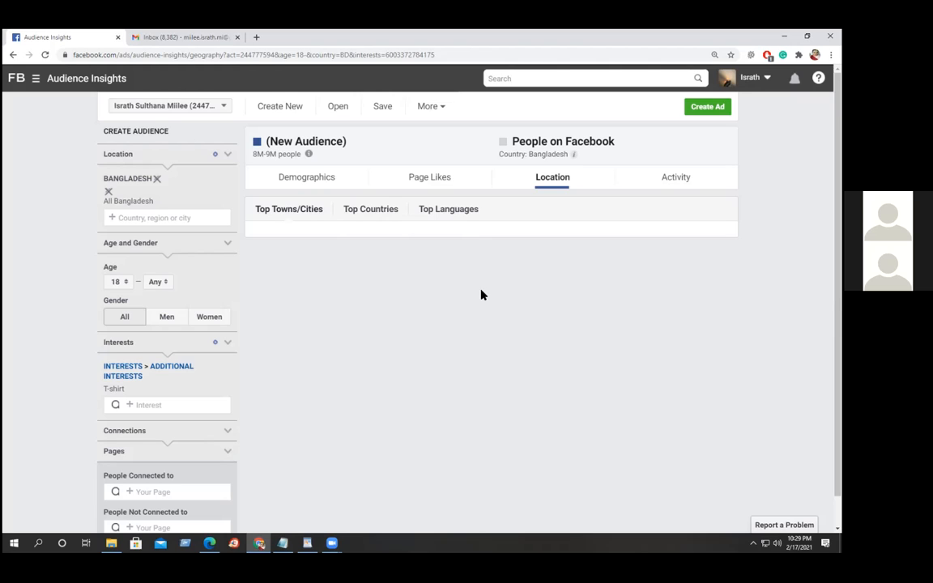
pyautogui.click(302, 179)
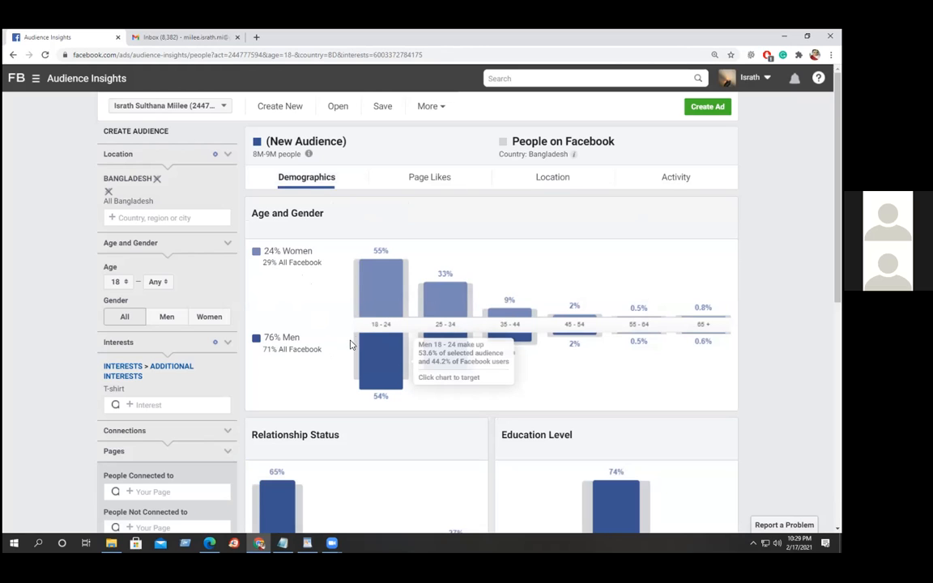
pyautogui.scroll(-3, 330, 348)
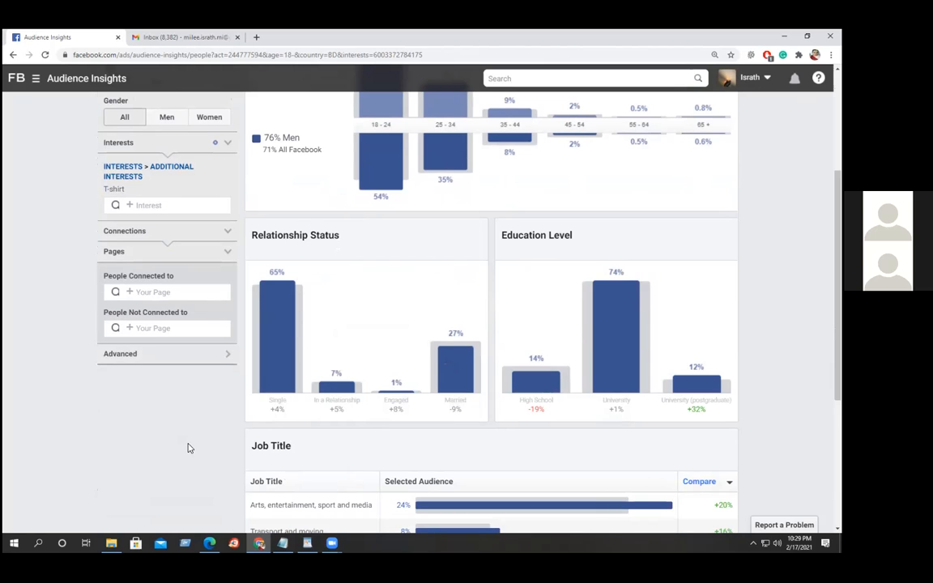
pyautogui.scroll(3, 188, 448)
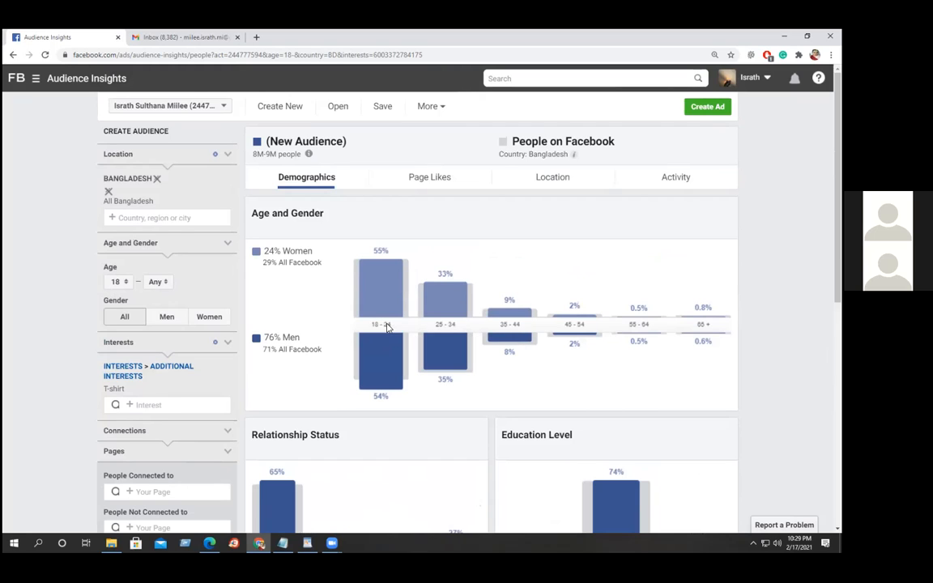
# Set the maximum age to 24 so the audience covers ages 18–24.
pyautogui.click(160, 282)
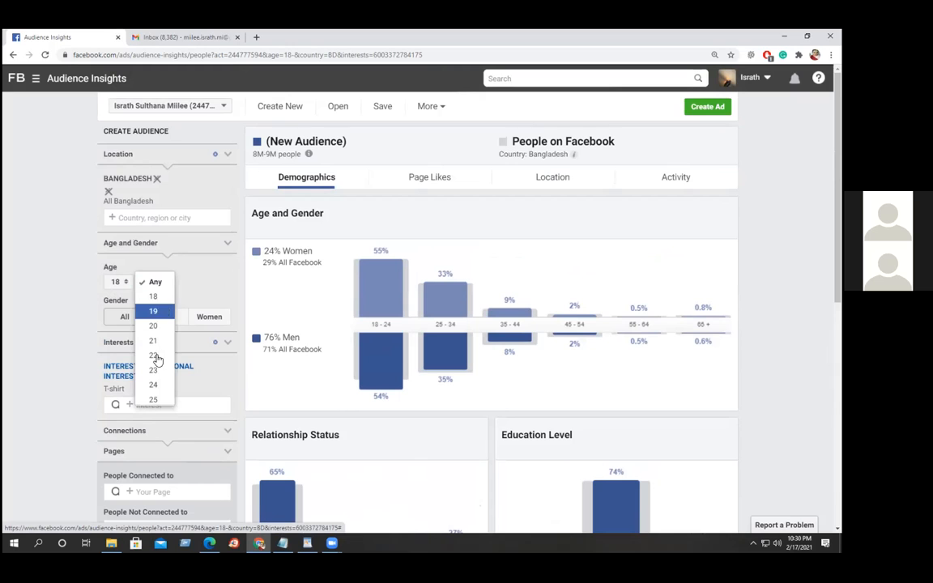
pyautogui.click(156, 386)
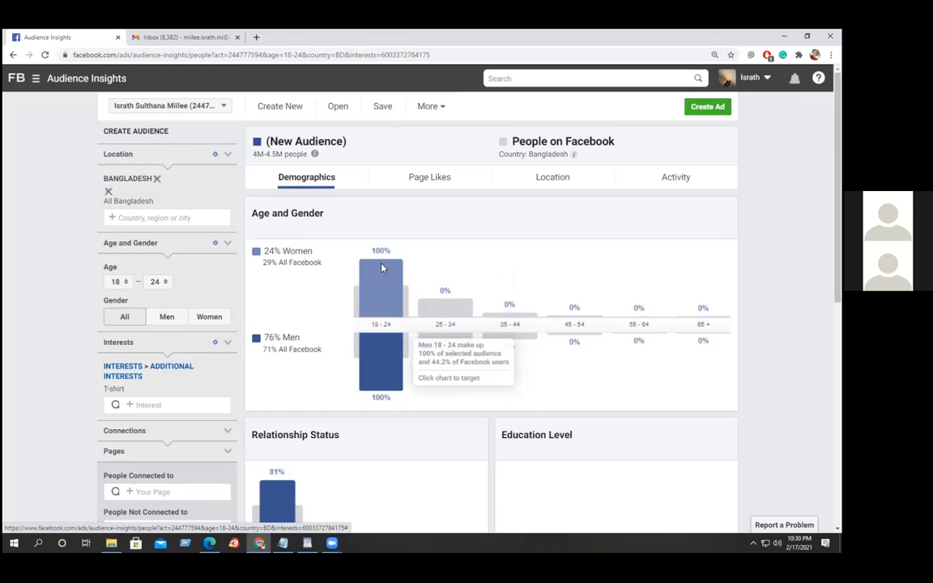
# Collapse and re-expand the Connections and Pages sections, then expand the Advanced filters.
pyautogui.scroll(-1, 36, 324)
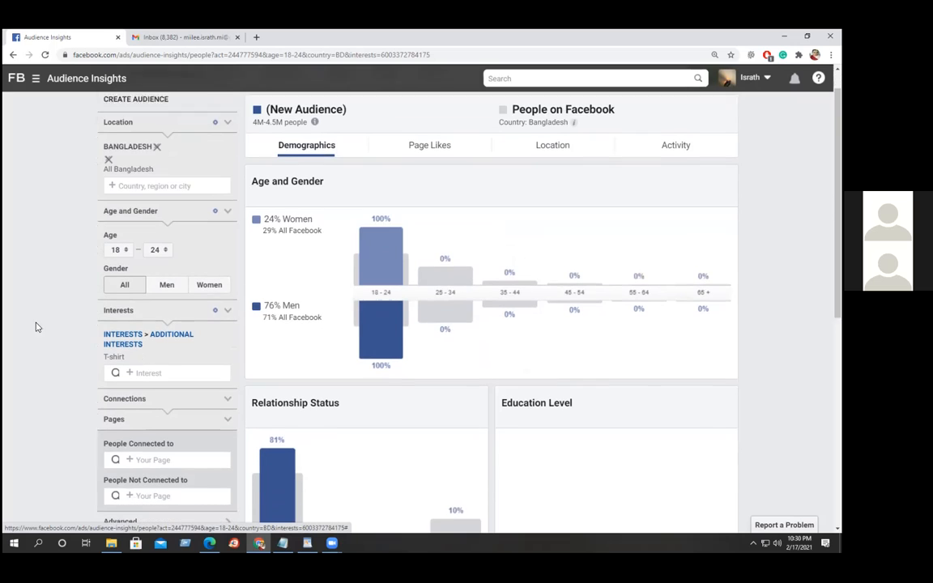
pyautogui.scroll(-2, 40, 329)
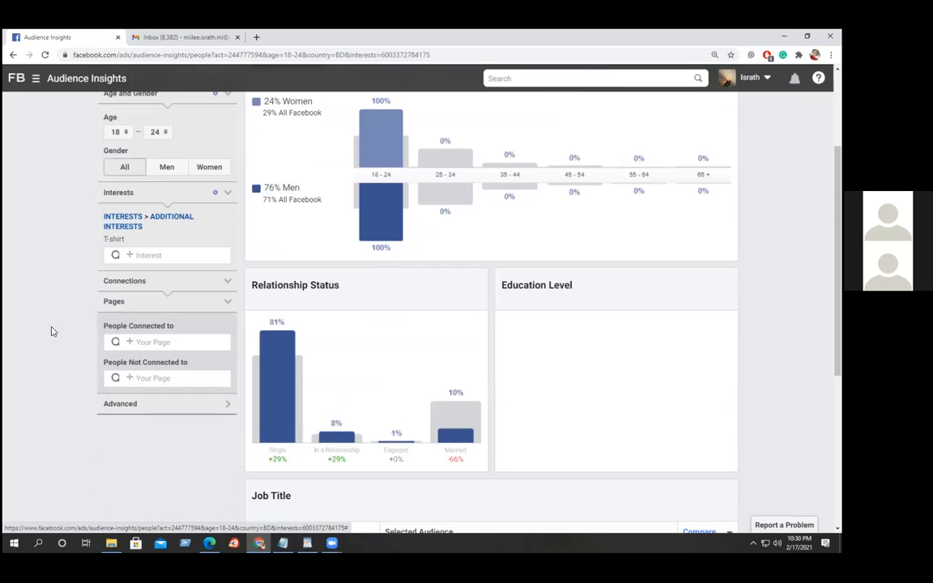
pyautogui.click(228, 282)
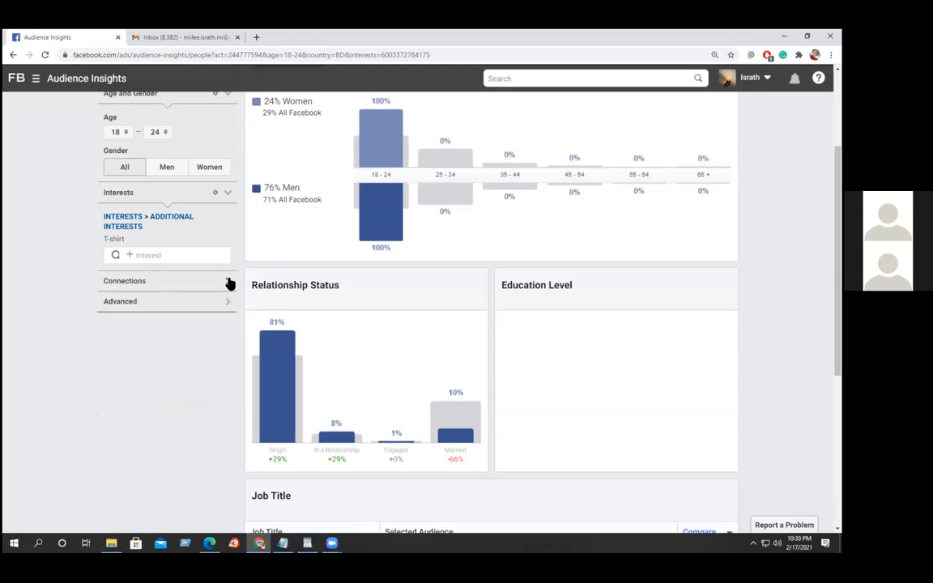
pyautogui.click(228, 282)
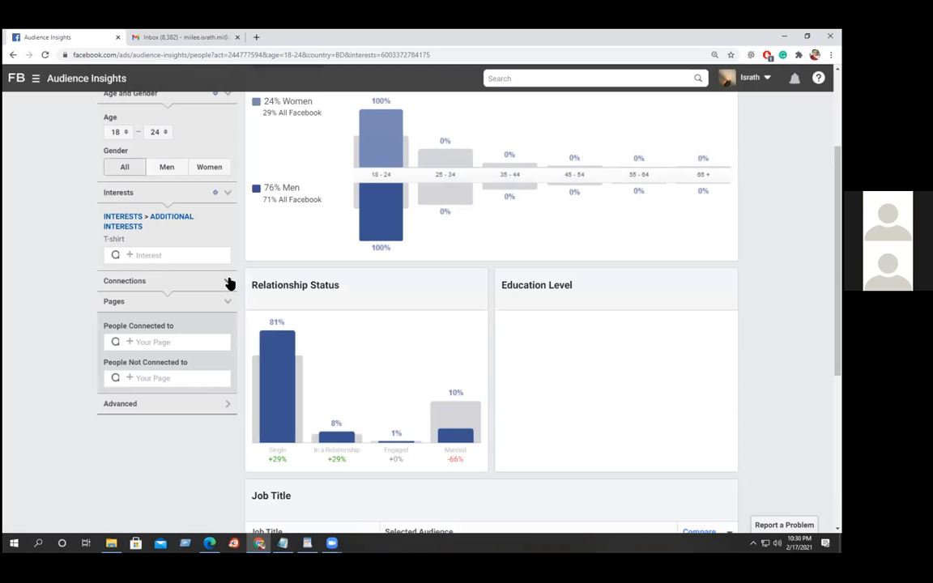
pyautogui.click(227, 304)
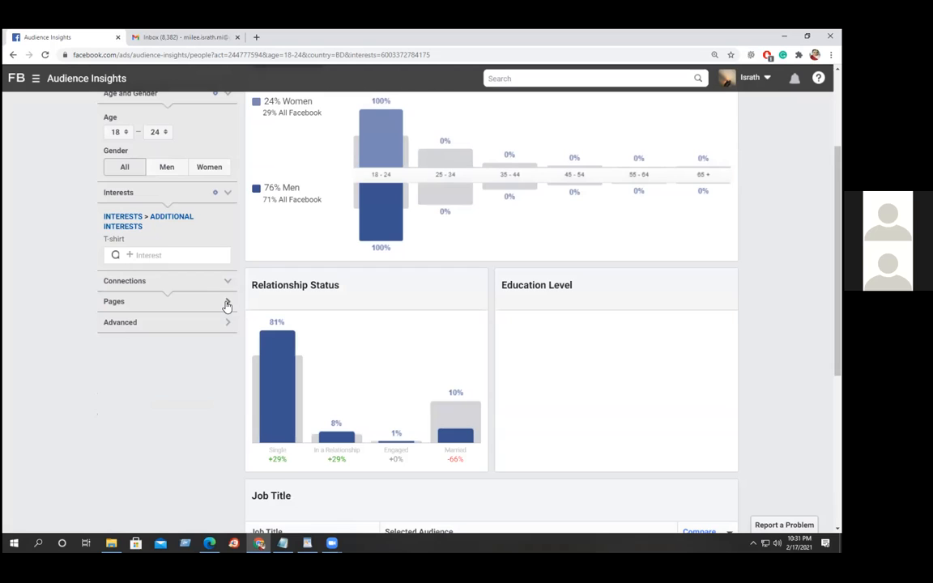
pyautogui.click(227, 304)
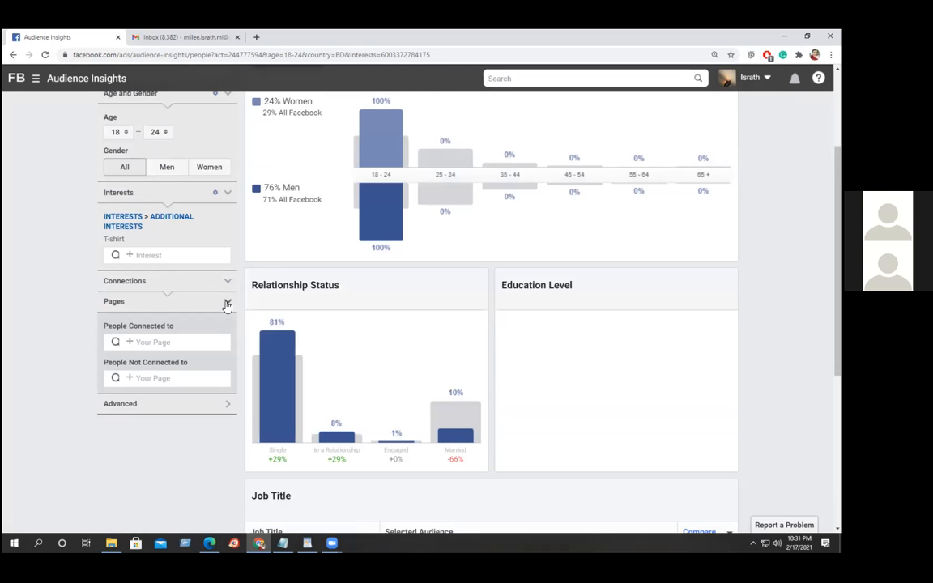
pyautogui.click(226, 404)
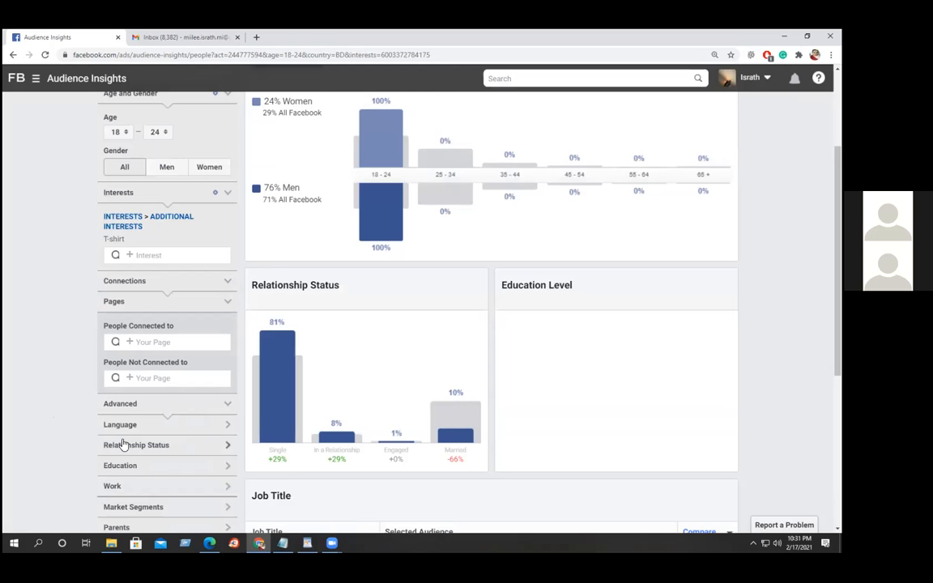
pyautogui.scroll(-2, 206, 442)
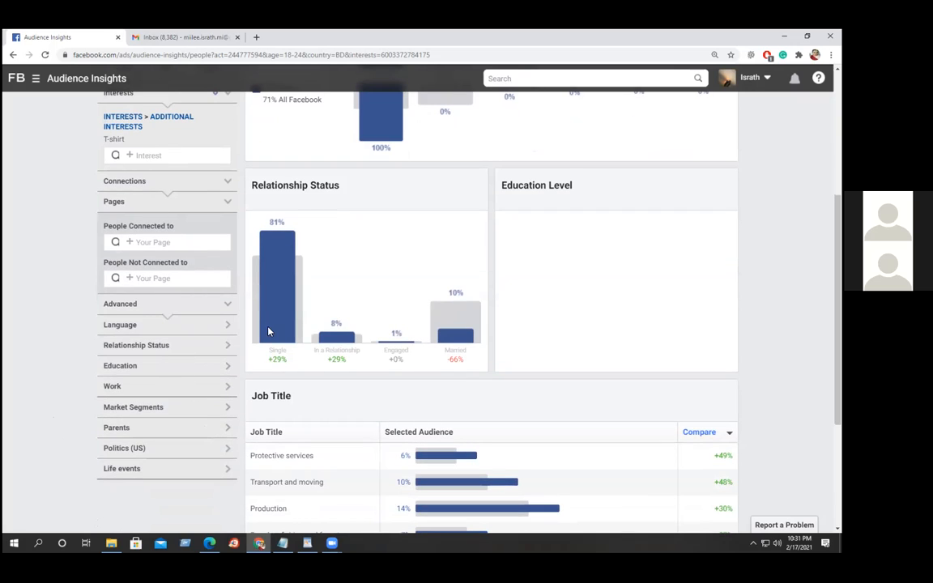
# Set the Relationship Status filter to Single, making the audience 100% single.
pyautogui.moveTo(271, 238)
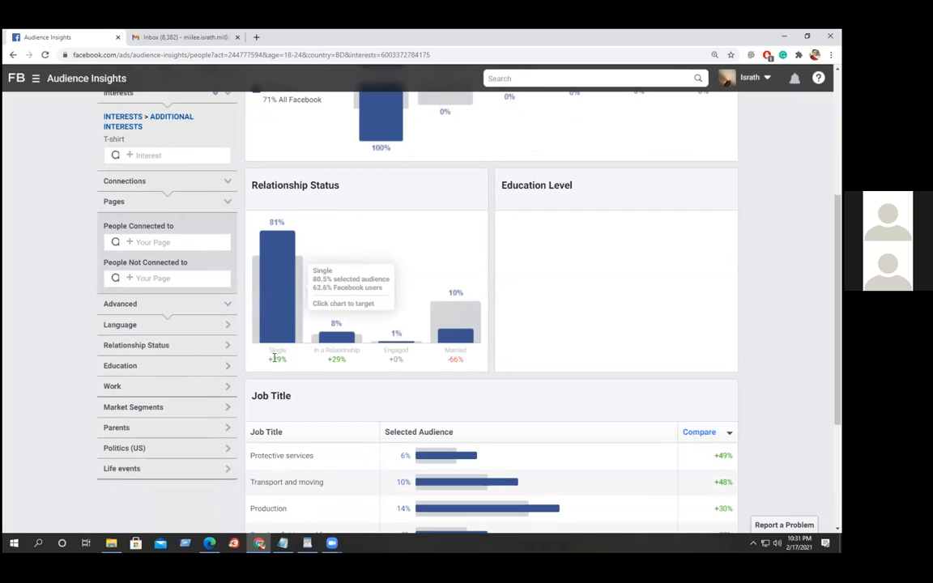
pyautogui.click(227, 345)
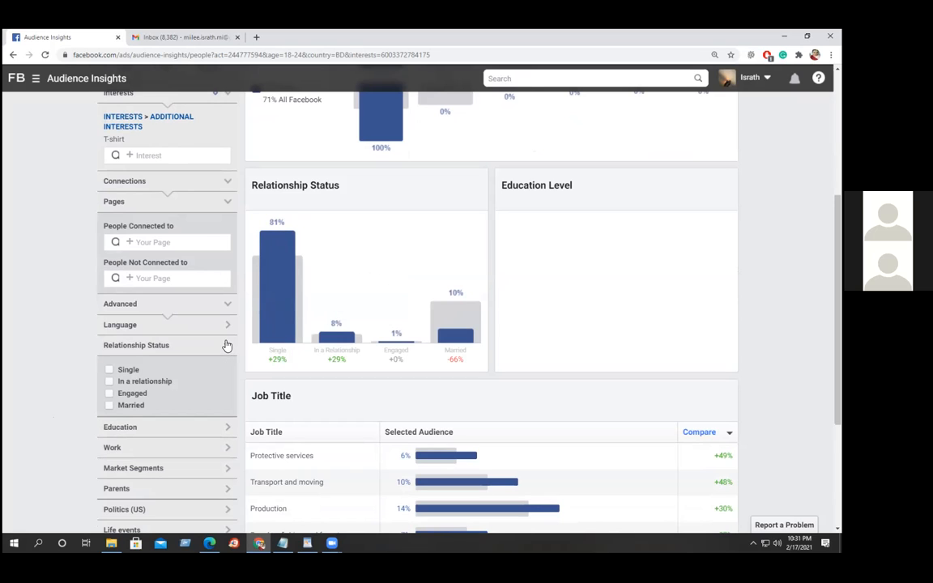
pyautogui.click(108, 370)
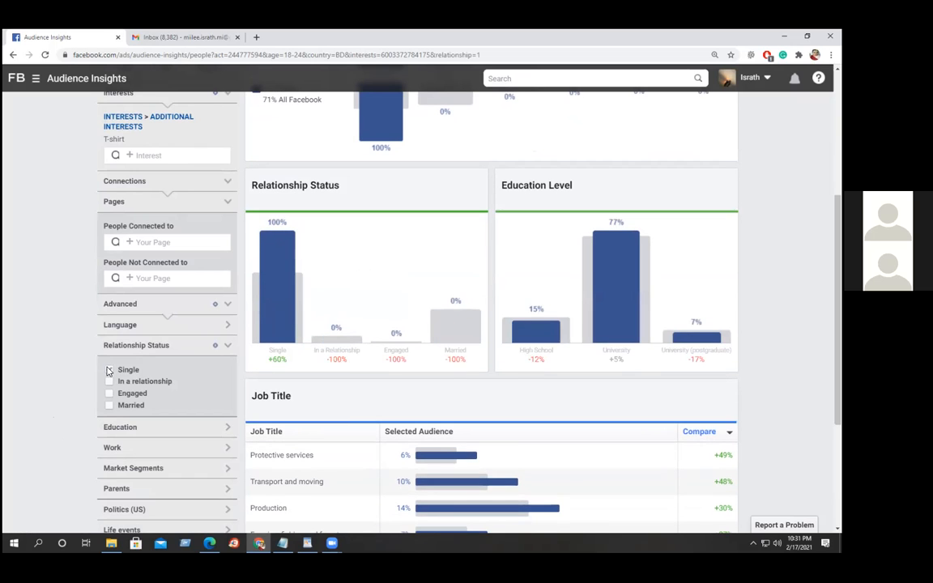
pyautogui.moveTo(272, 257)
pyautogui.moveTo(451, 340)
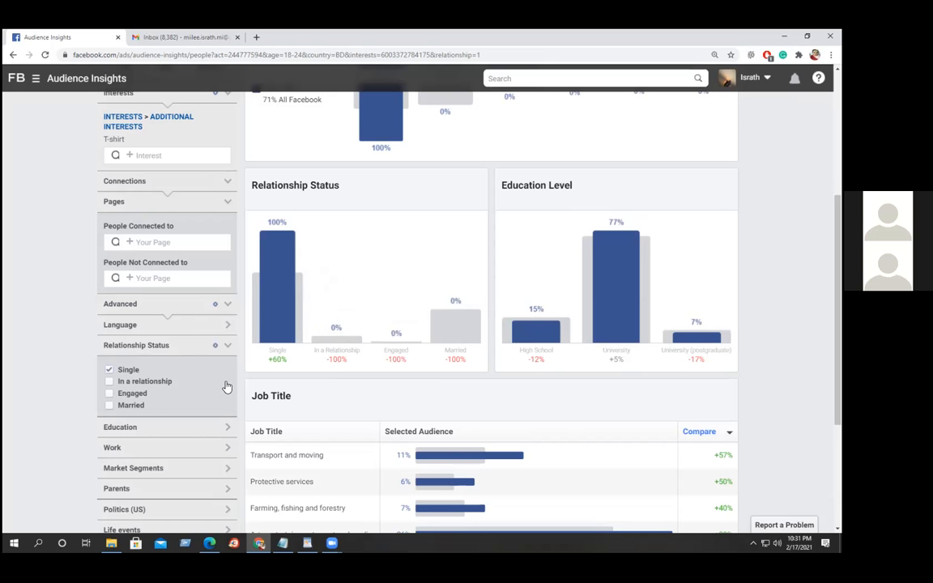
pyautogui.moveTo(648, 287)
# Set the Education filter to University so the audience is fully university-educated.
pyautogui.click(227, 428)
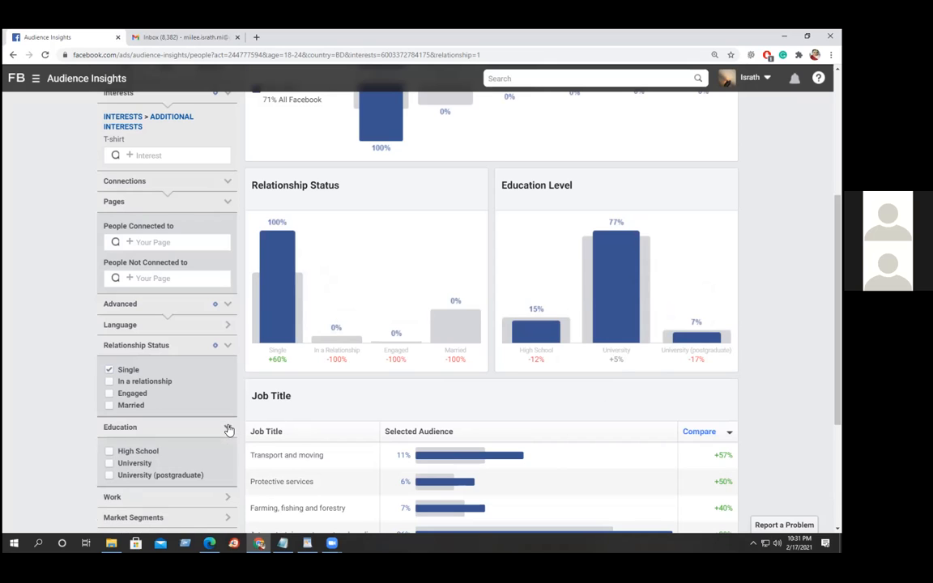
pyautogui.click(109, 464)
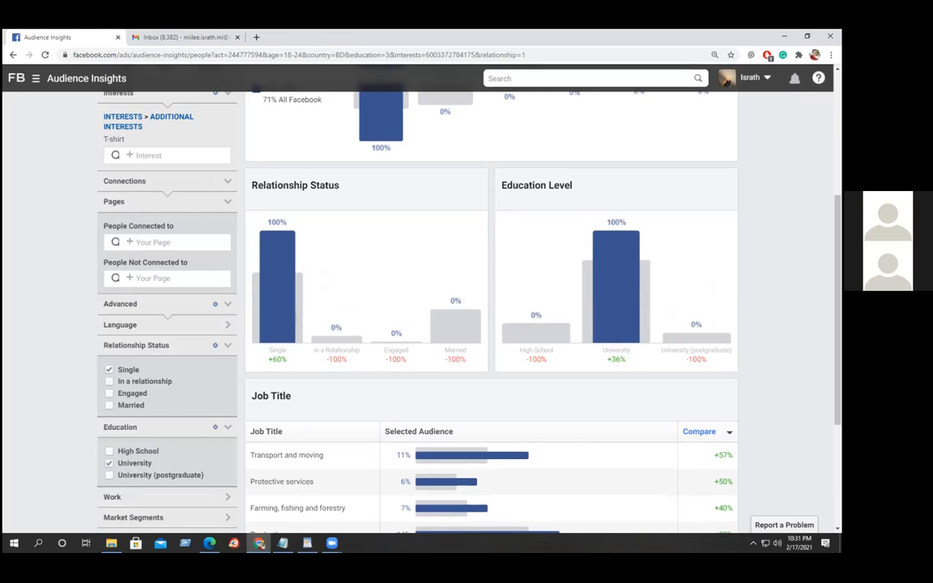
pyautogui.scroll(-1, 9, 316)
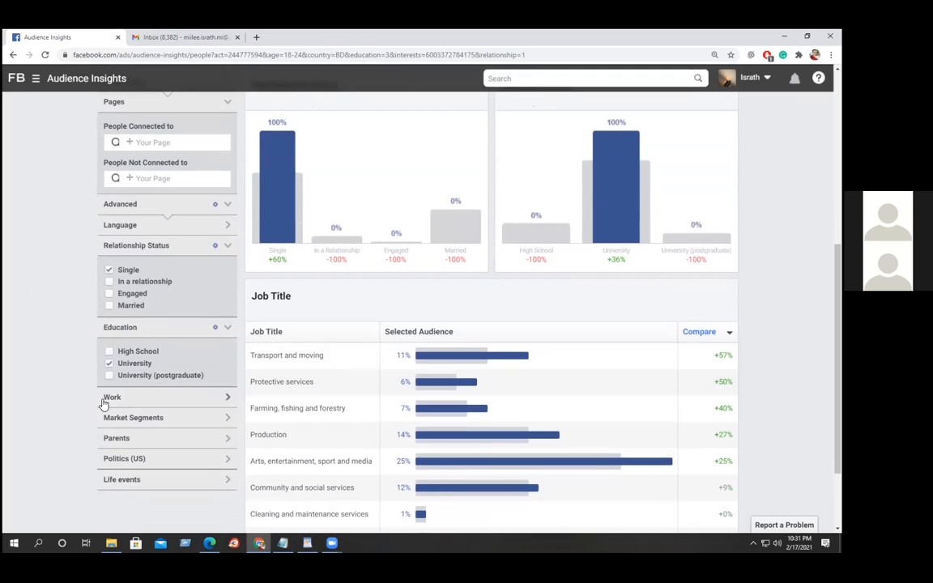
# Open the Job Title filter and add 'Arts, entertainment, sport and media'.
pyautogui.click(226, 398)
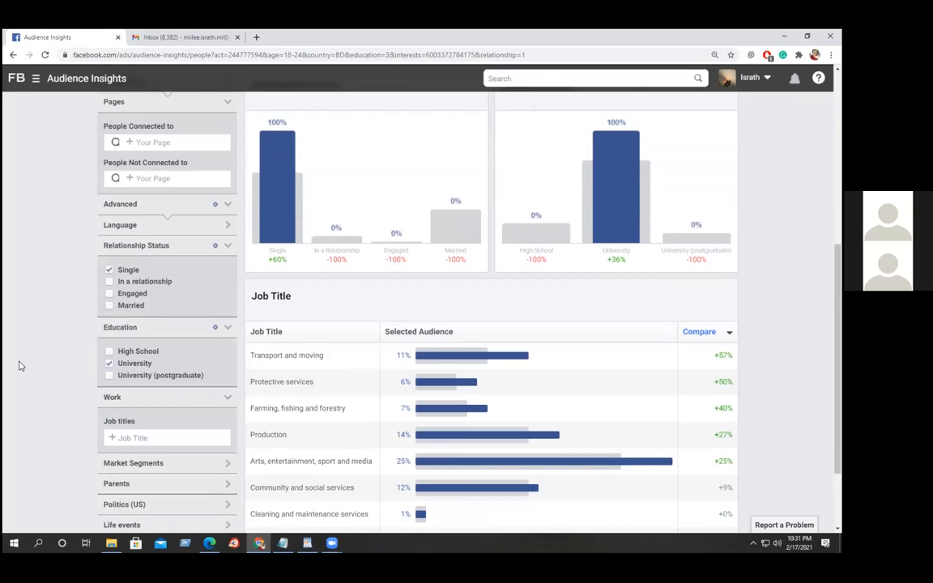
pyautogui.scroll(-1, 17, 363)
pyautogui.scroll(-1, 14, 360)
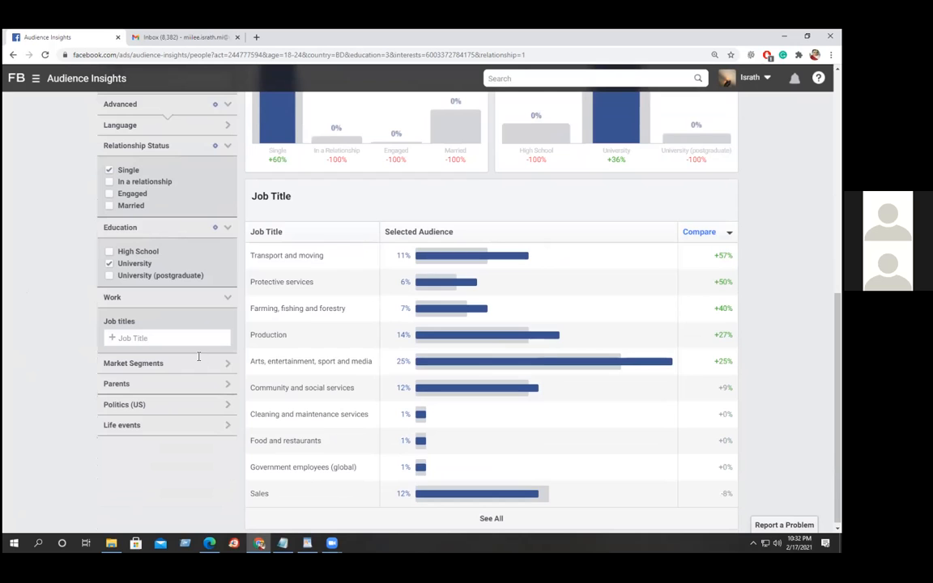
pyautogui.scroll(2, 437, 353)
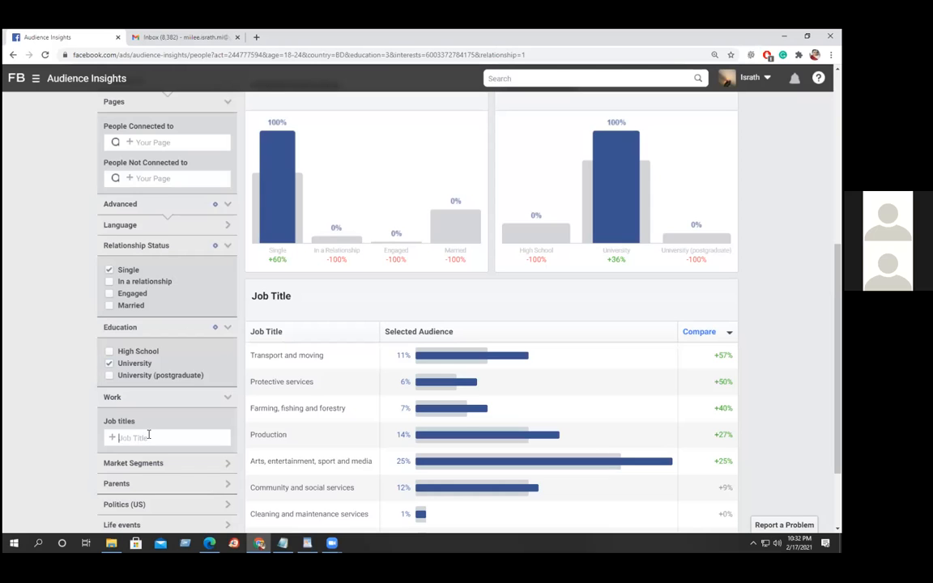
pyautogui.write('air')
pyautogui.scroll(-1, 67, 373)
pyautogui.scroll(-1, 68, 374)
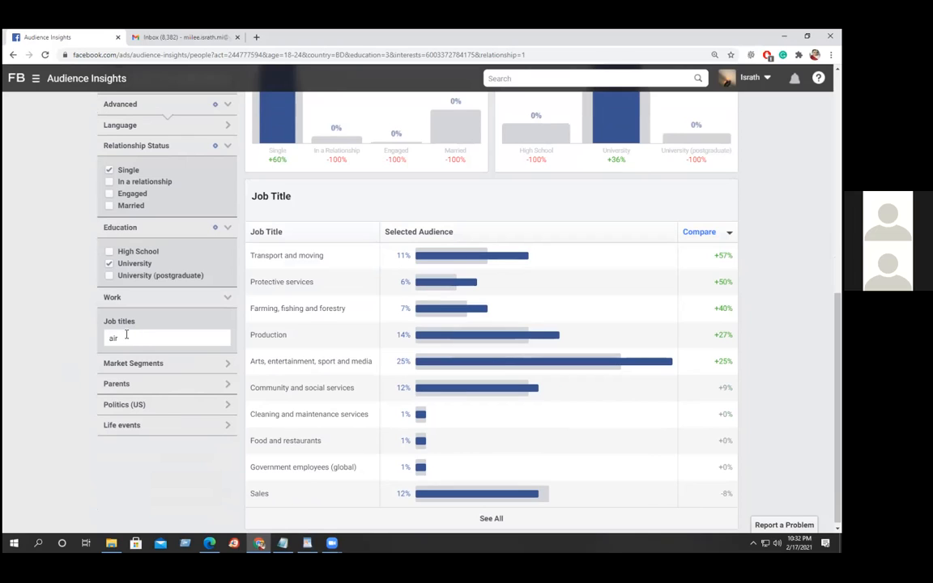
pyautogui.moveTo(121, 339); pyautogui.dragTo(90, 340)
pyautogui.write('en')
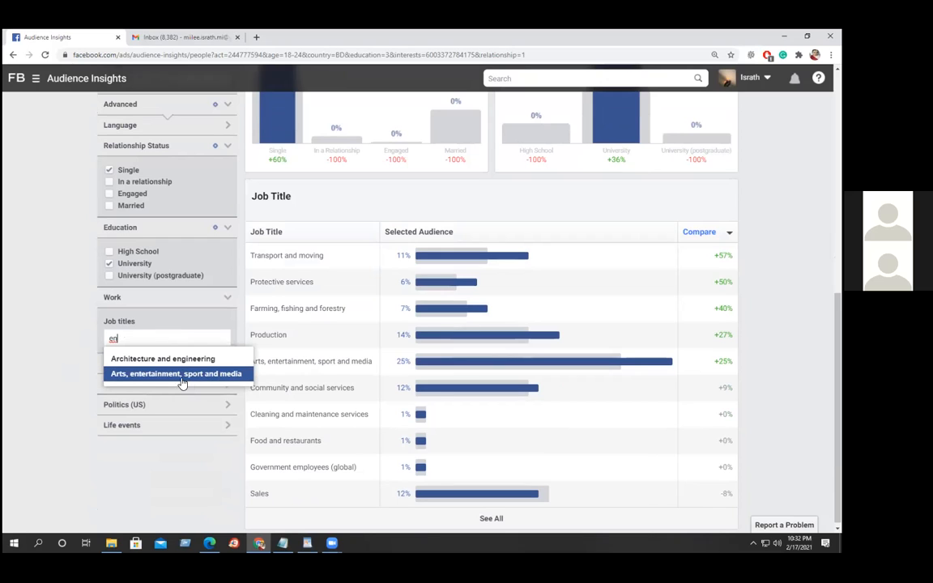
pyautogui.click(181, 377)
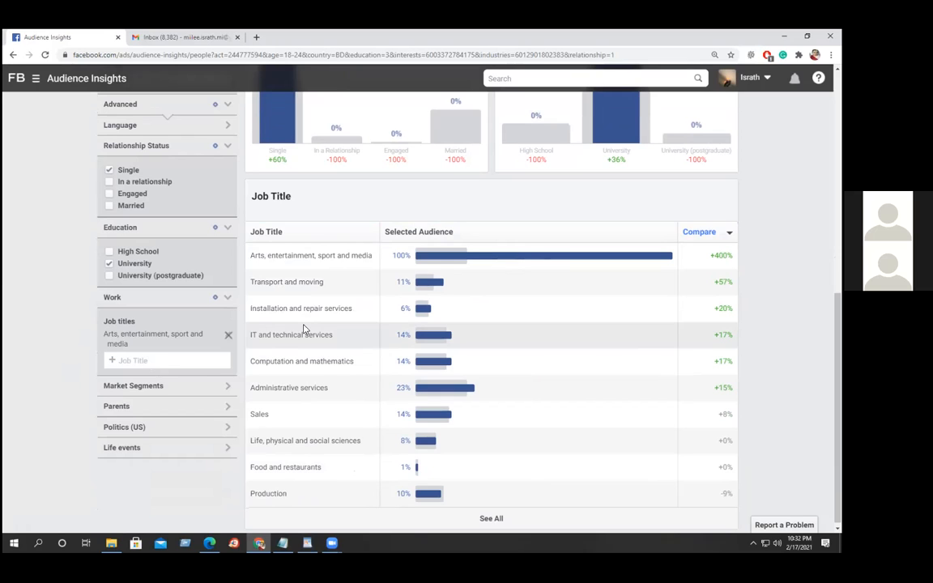
# Add 'IT and technical services', 'Administrative services' and 'Computation and mathematics' job titles.
pyautogui.write('IT')
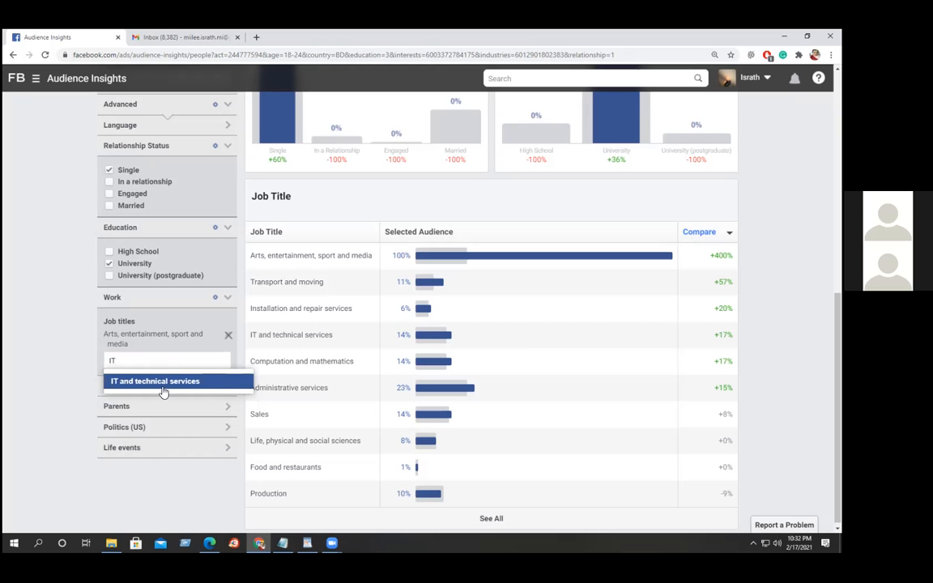
pyautogui.click(162, 386)
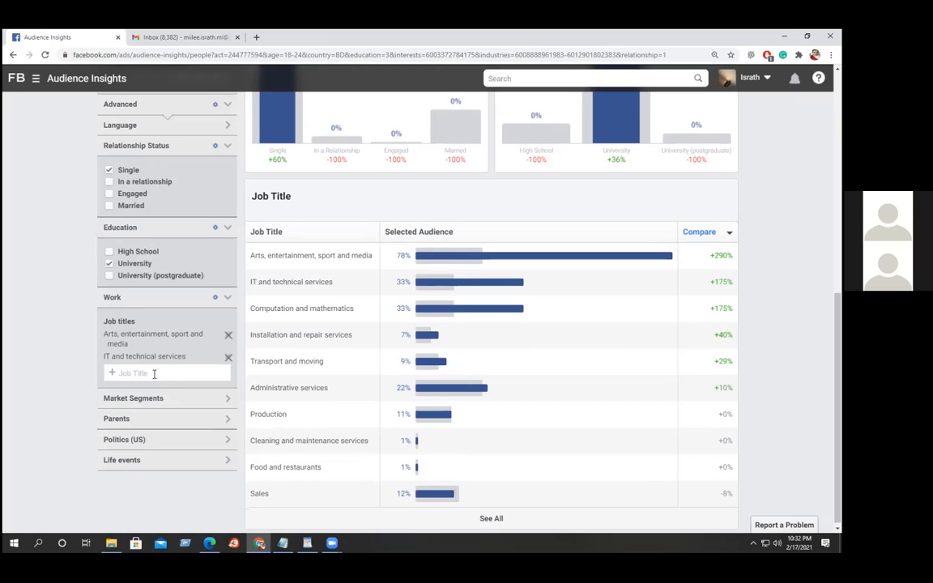
pyautogui.write('Ad')
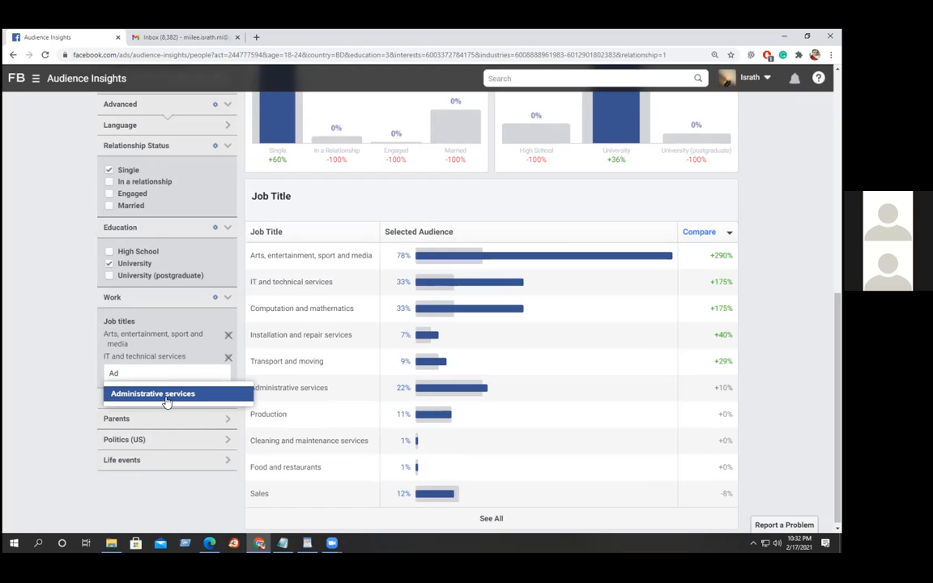
pyautogui.click(165, 396)
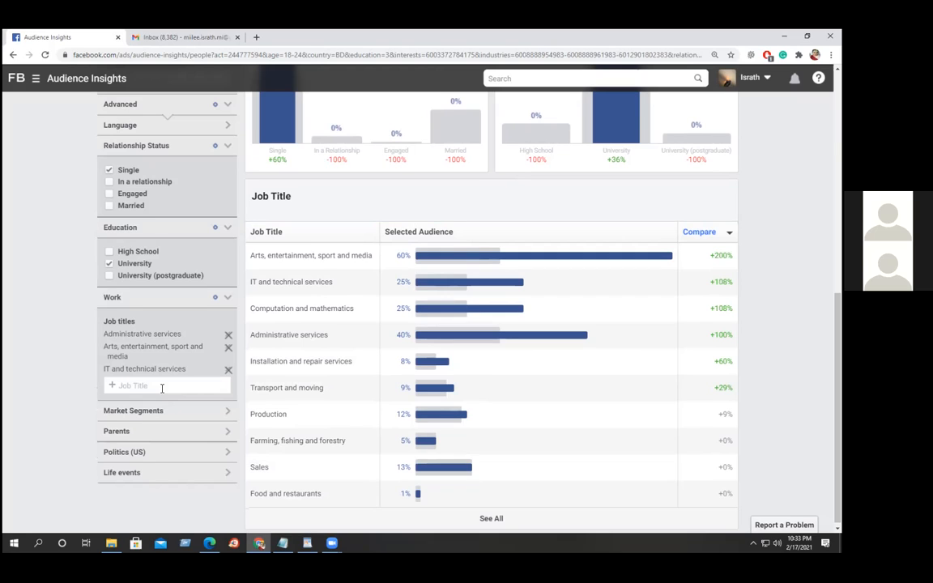
pyautogui.write('Com')
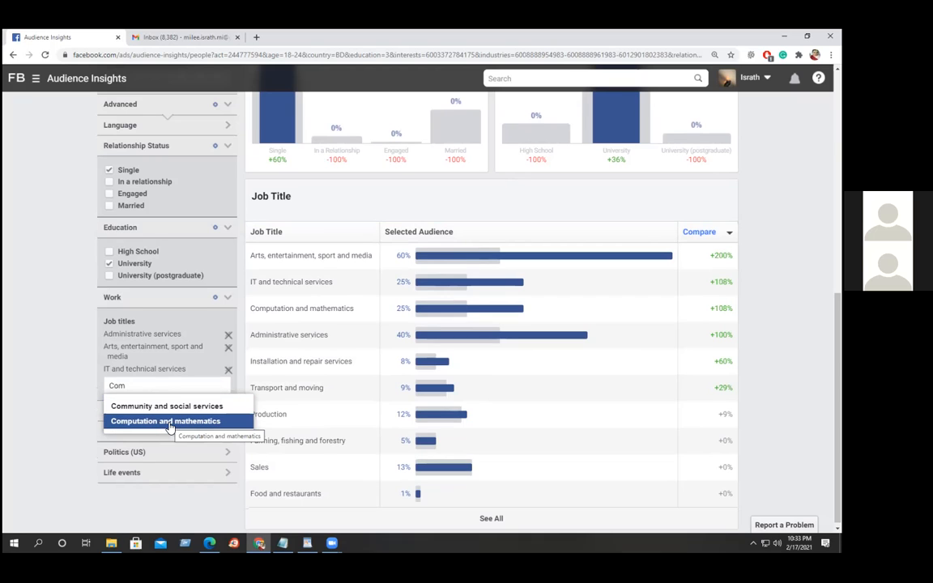
pyautogui.click(170, 423)
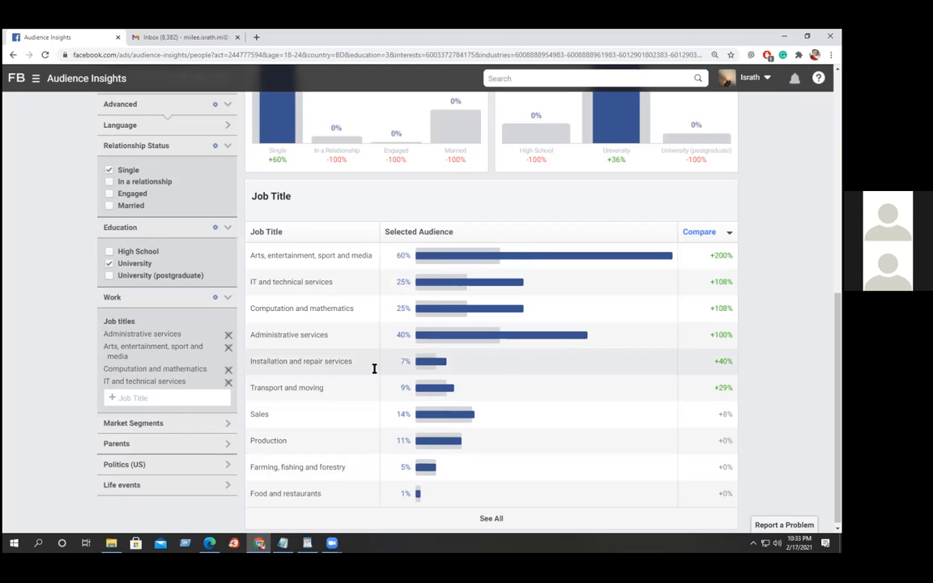
pyautogui.click(227, 424)
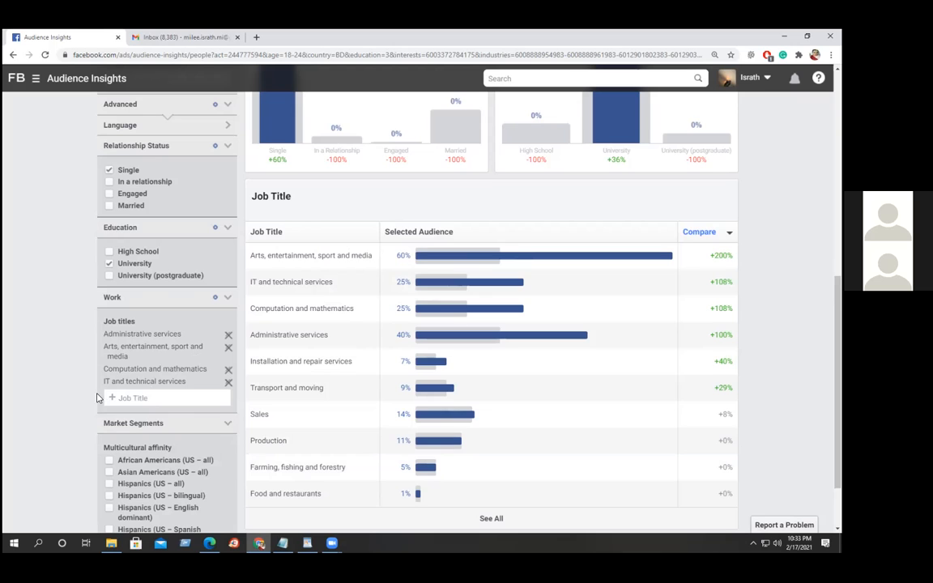
pyautogui.scroll(-1, 66, 389)
pyautogui.scroll(-1, 65, 386)
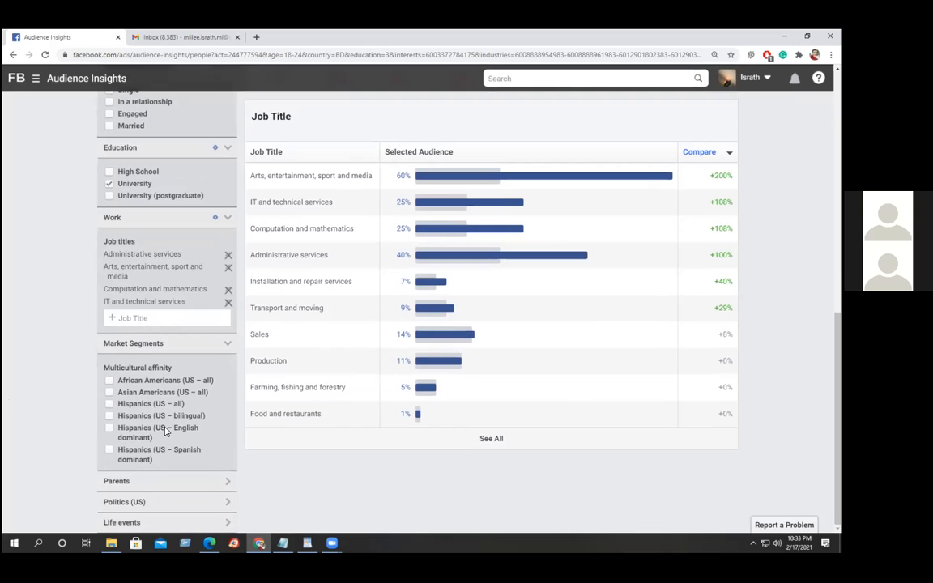
pyautogui.click(227, 343)
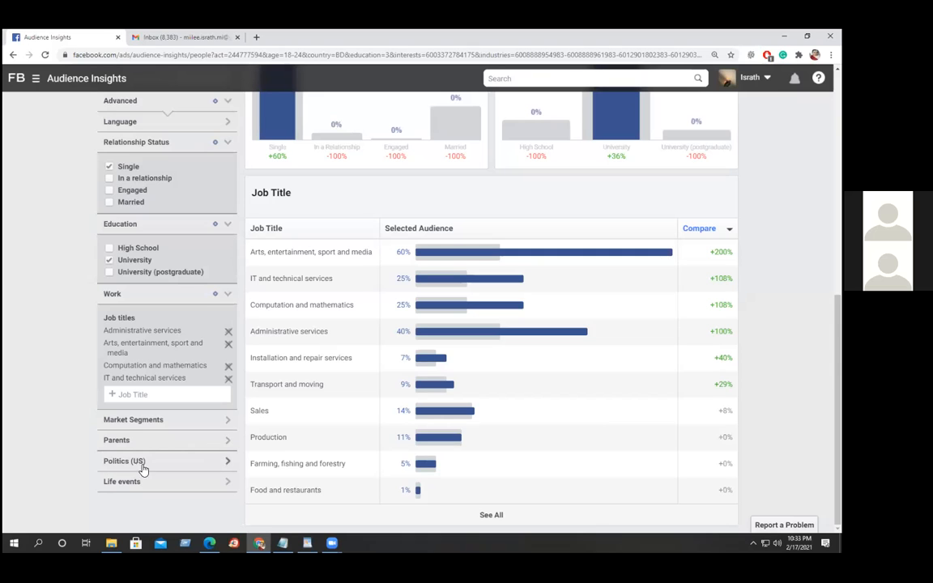
pyautogui.click(226, 462)
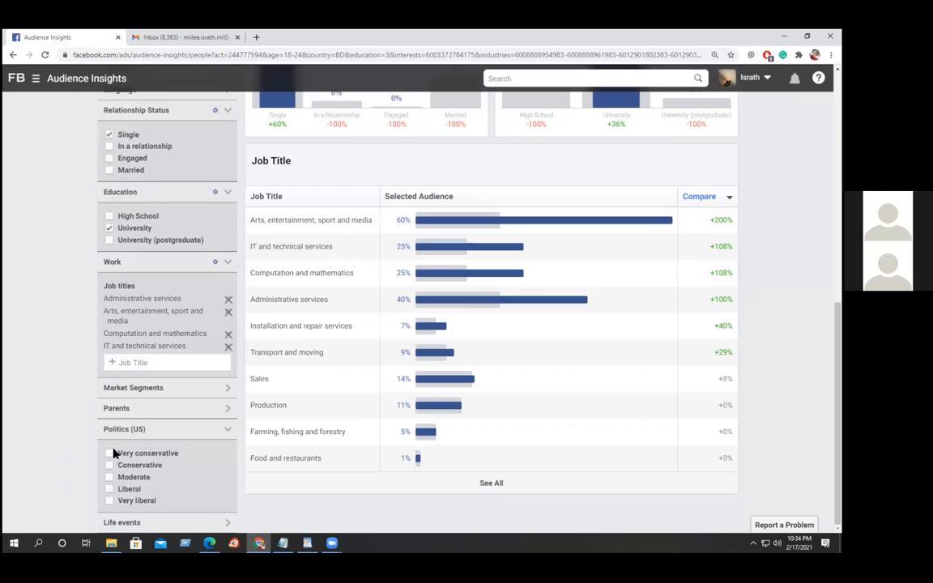
pyautogui.click(225, 433)
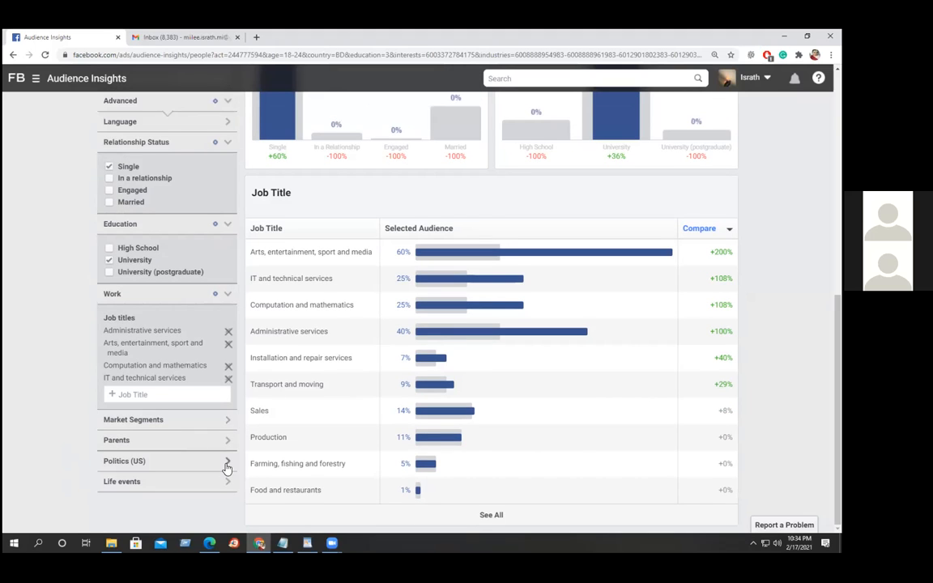
pyautogui.scroll(5, 195, 468)
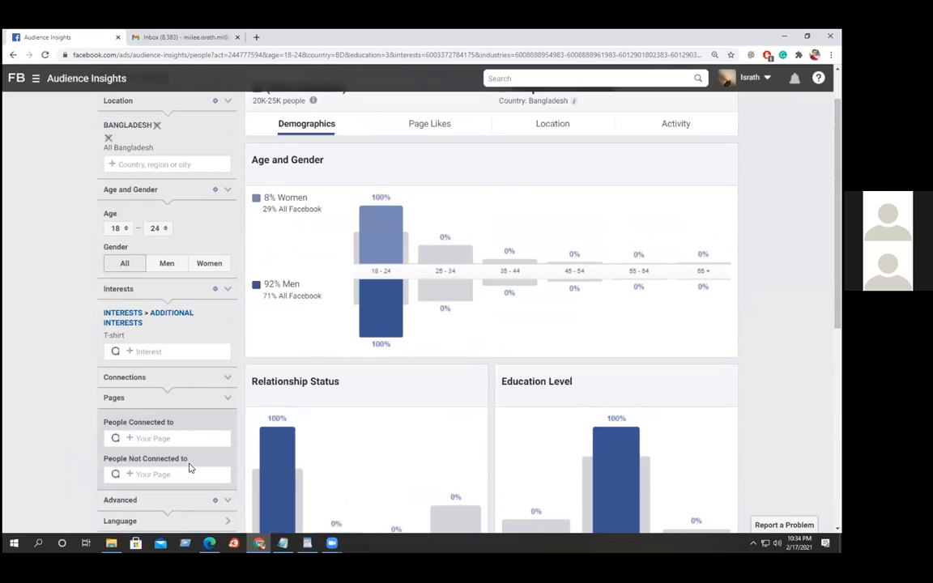
# Scroll to the top and open Save Audience for the 20K–25K-person audience.
pyautogui.scroll(1, 486, 422)
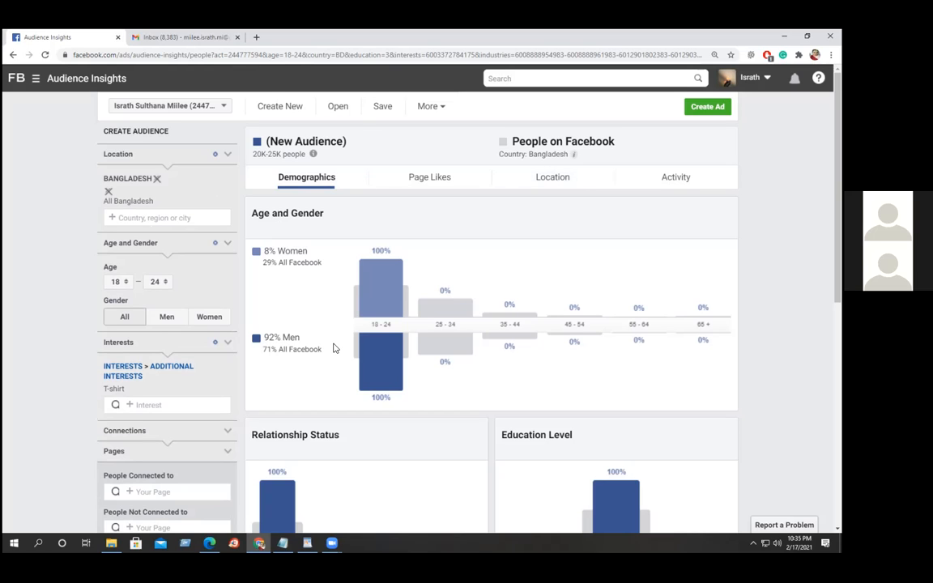
pyautogui.moveTo(381, 361)
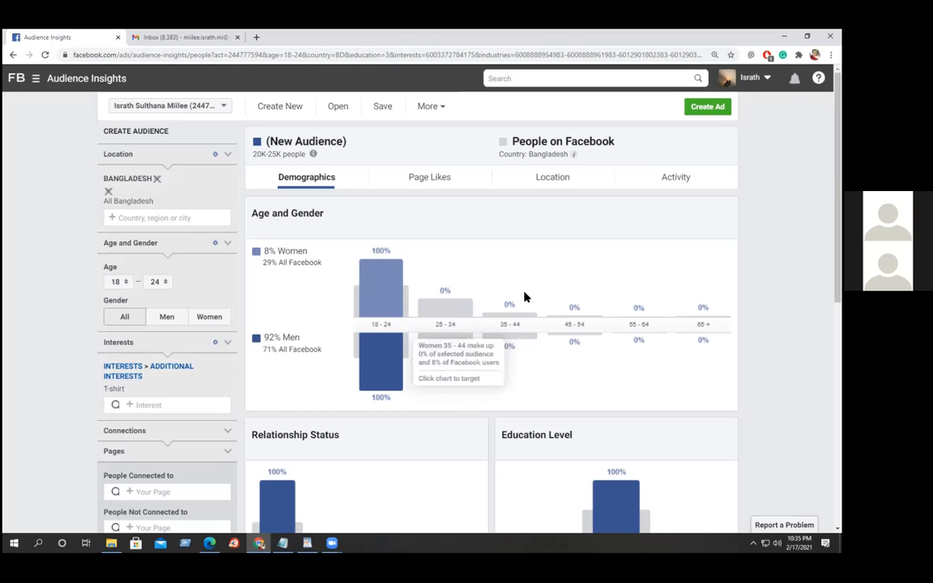
pyautogui.click(383, 108)
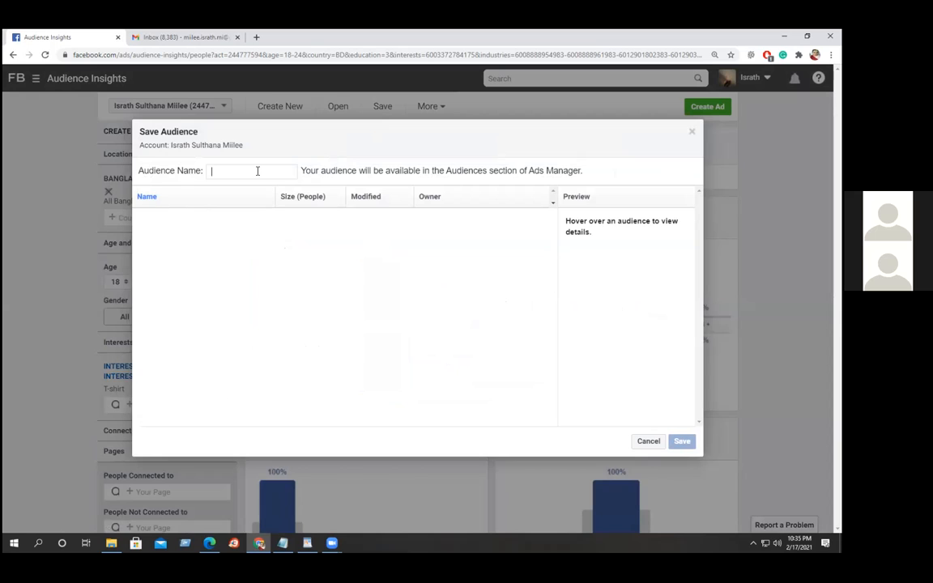
# Name the audience 'Test Campaign', try saving, and sort saved audiences by owner, date and name.
pyautogui.write('Test')
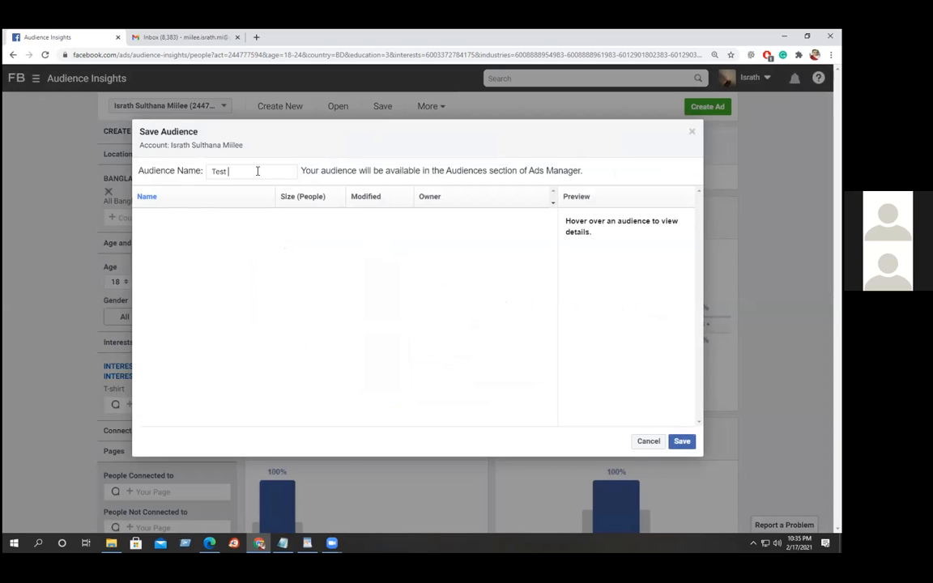
pyautogui.write(' Campaign')
pyautogui.click(682, 442)
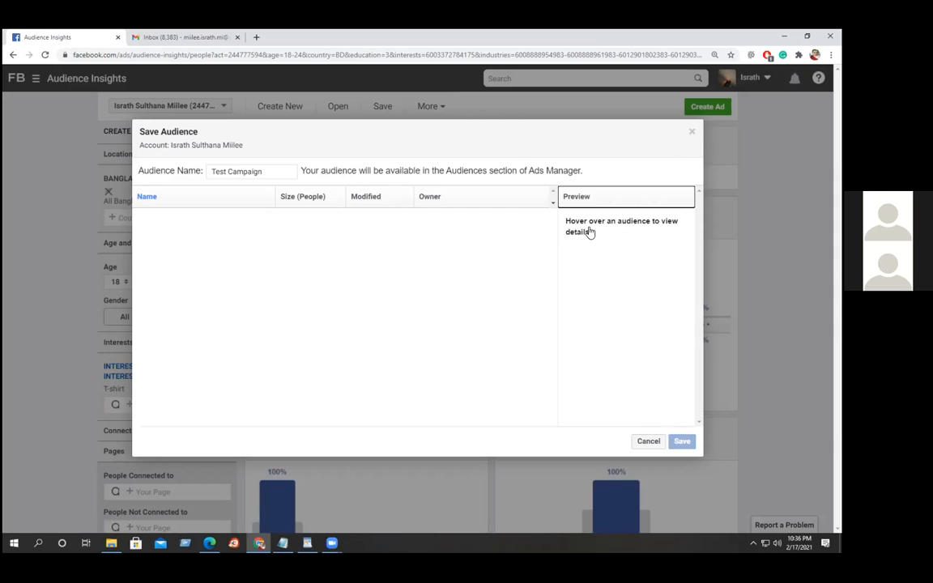
pyautogui.click(482, 201)
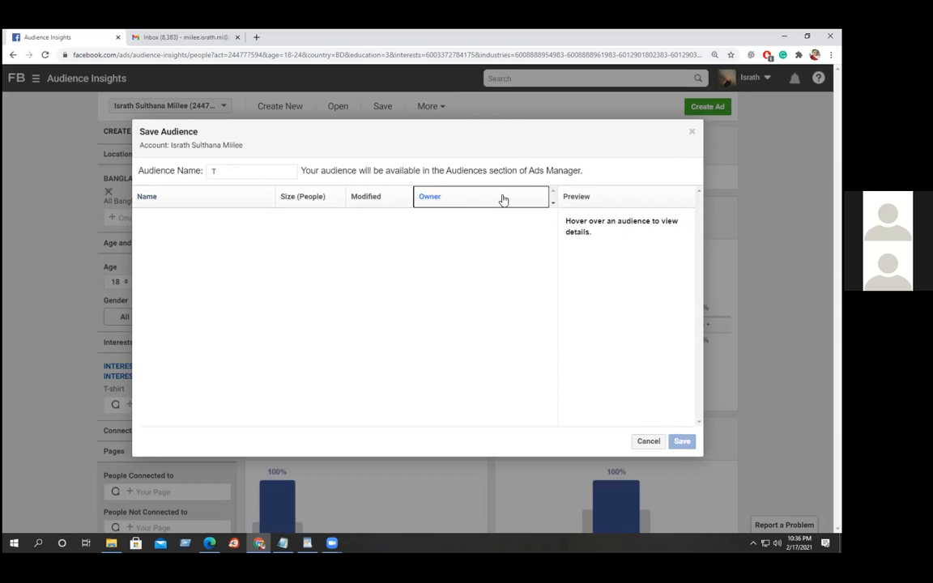
pyautogui.click(364, 202)
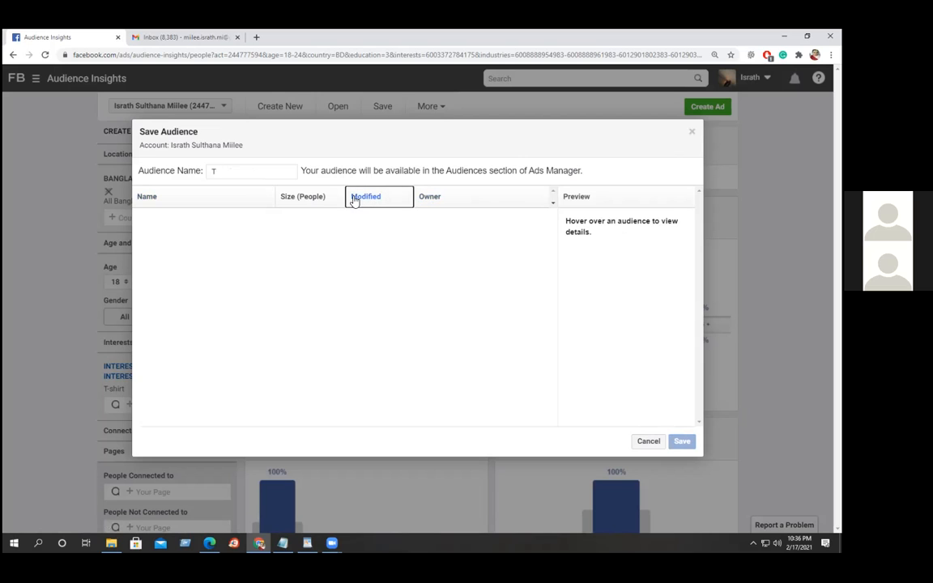
pyautogui.click(227, 198)
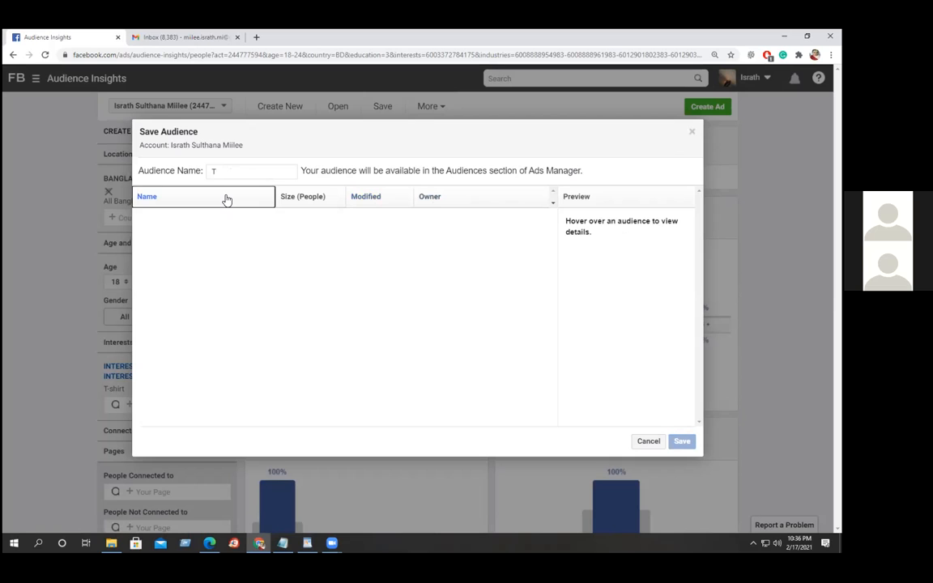
# Change the audience name to 'Test', then dismiss the dialog without saving.
pyautogui.click(230, 170)
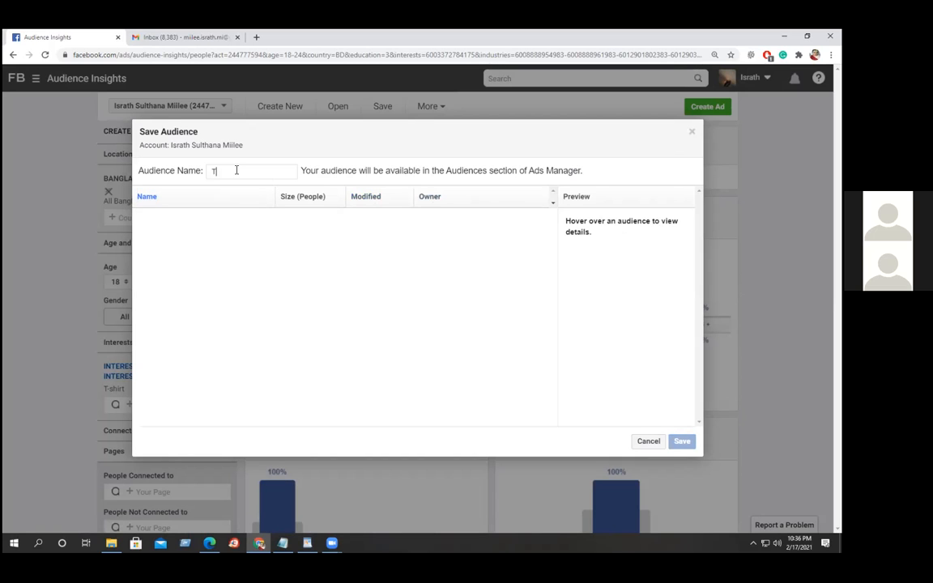
pyautogui.moveTo(237, 170); pyautogui.dragTo(181, 170)
pyautogui.write('Test')
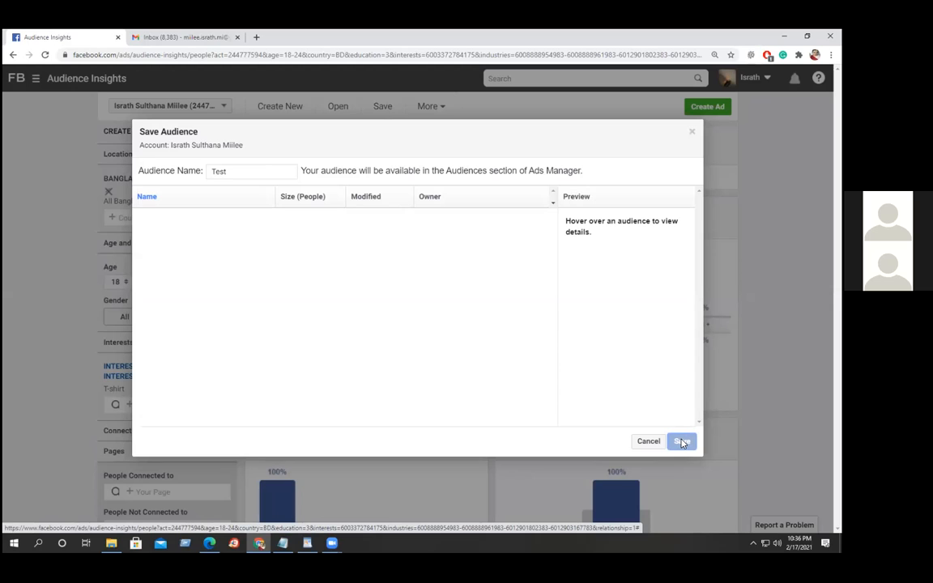
pyautogui.click(691, 134)
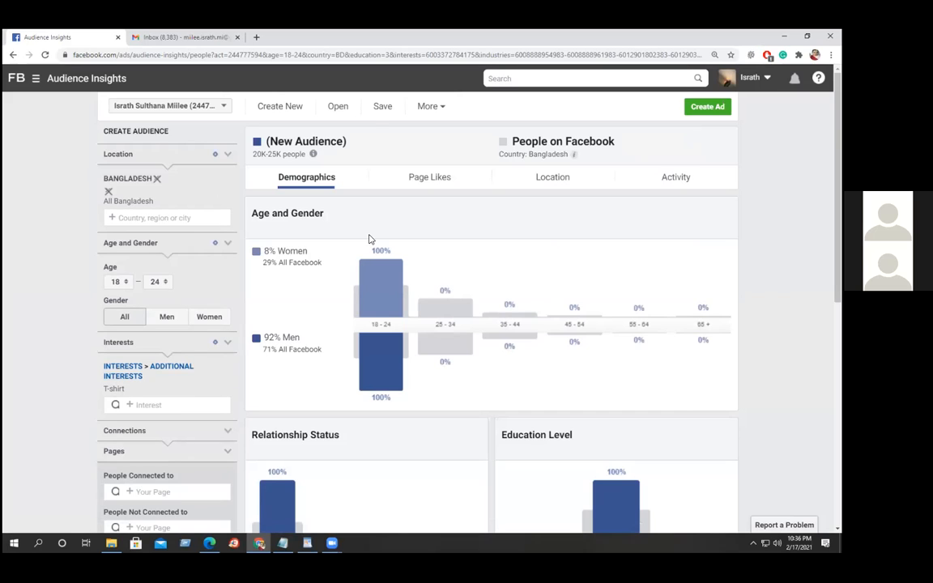
pyautogui.click(442, 110)
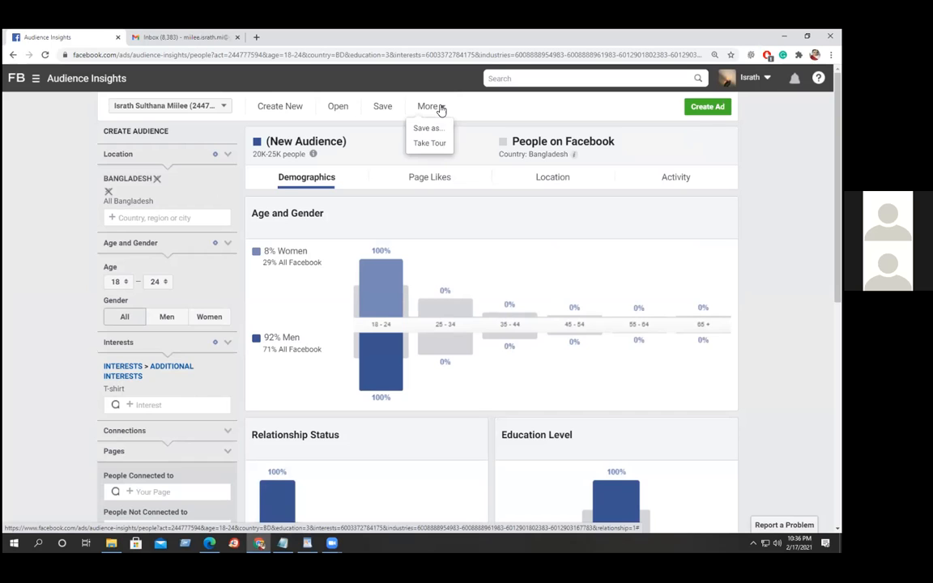
pyautogui.click(428, 130)
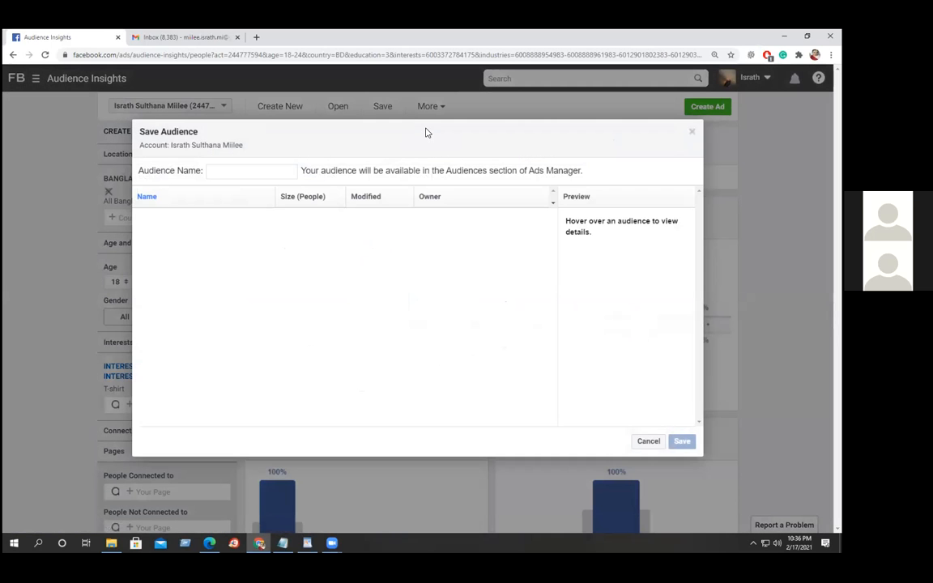
pyautogui.write('te')
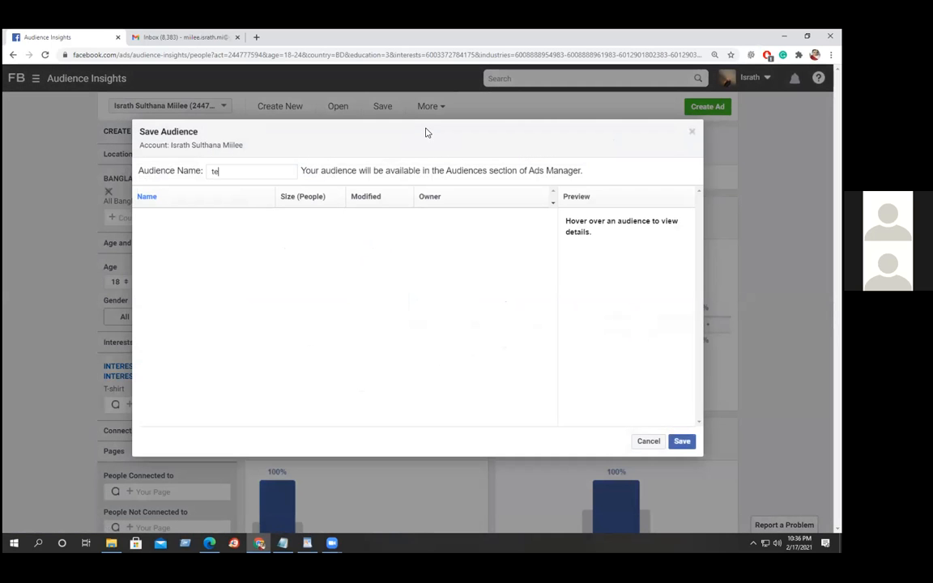
pyautogui.write('st1')
pyautogui.click(682, 443)
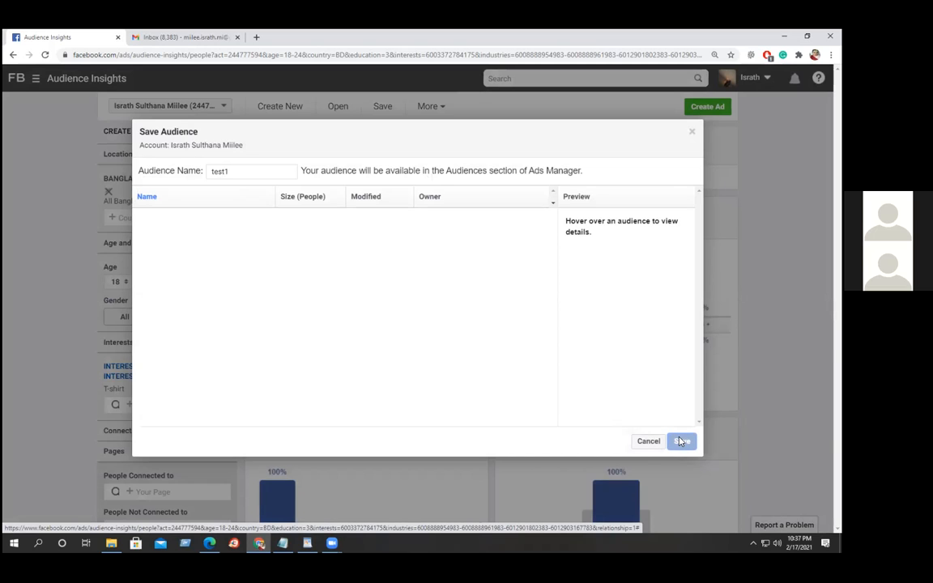
pyautogui.click(691, 132)
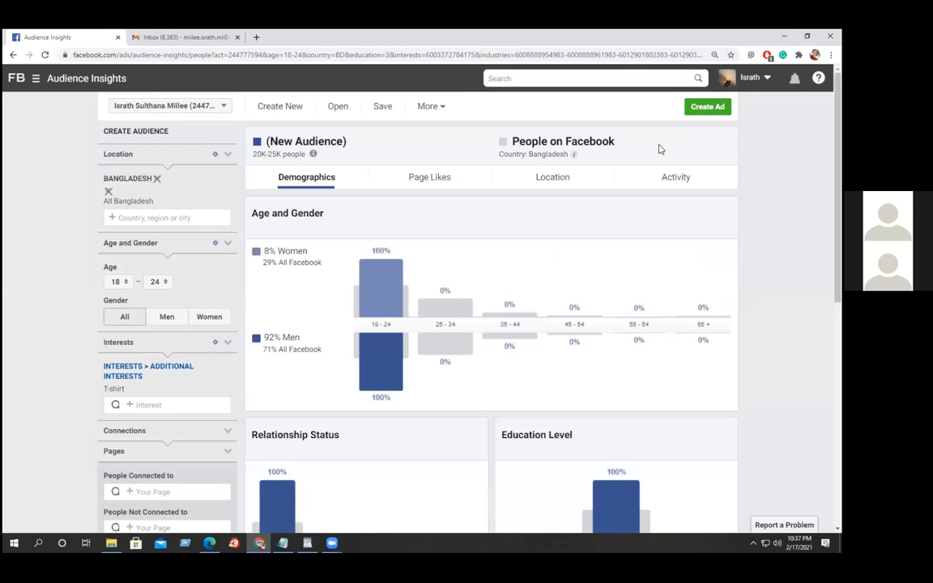
# Switch to Ads Manager through the Shortcuts menu and confirm leaving Audience Insights.
pyautogui.click(36, 78)
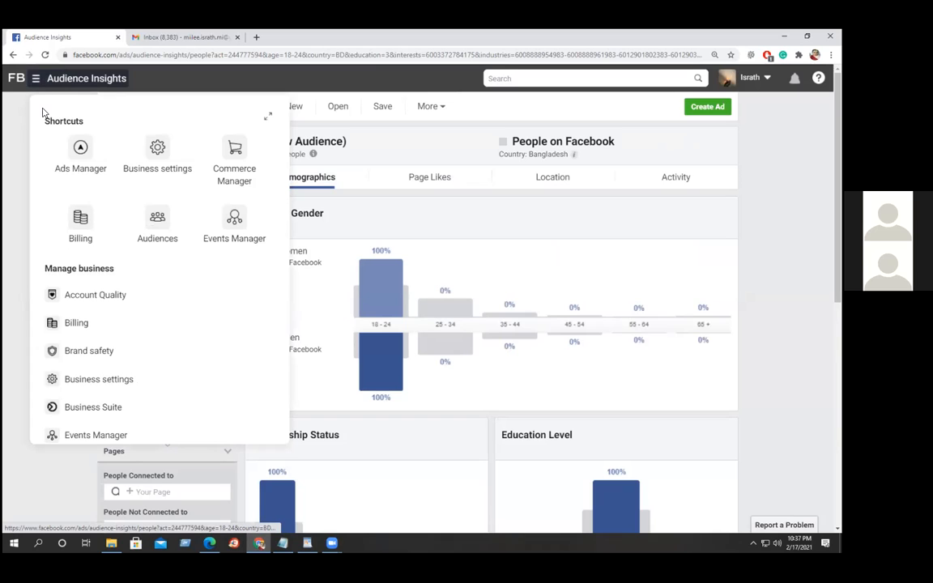
pyautogui.click(81, 147)
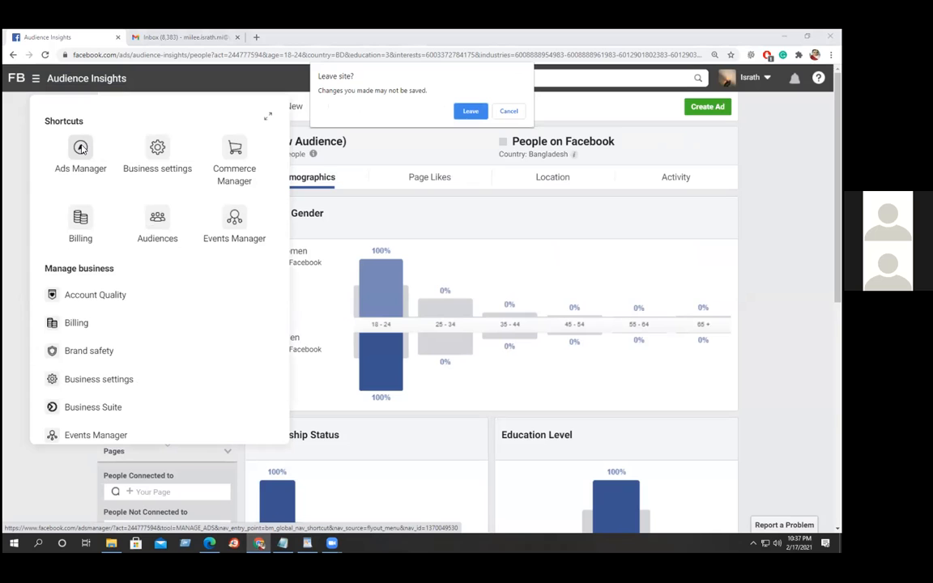
pyautogui.click(470, 112)
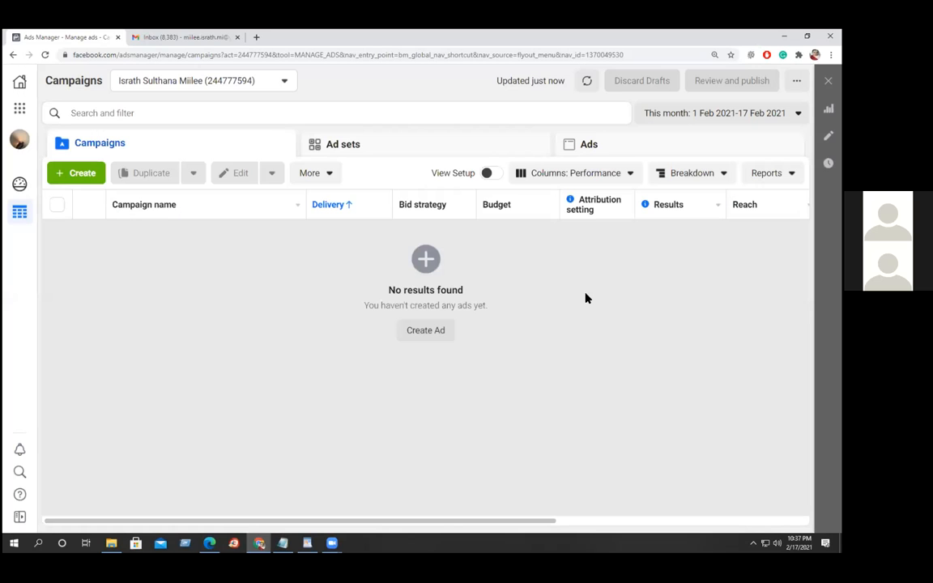
# Dismiss the ad-blocker warning and pause AdBlock once for this site.
pyautogui.click(585, 297)
pyautogui.click(767, 55)
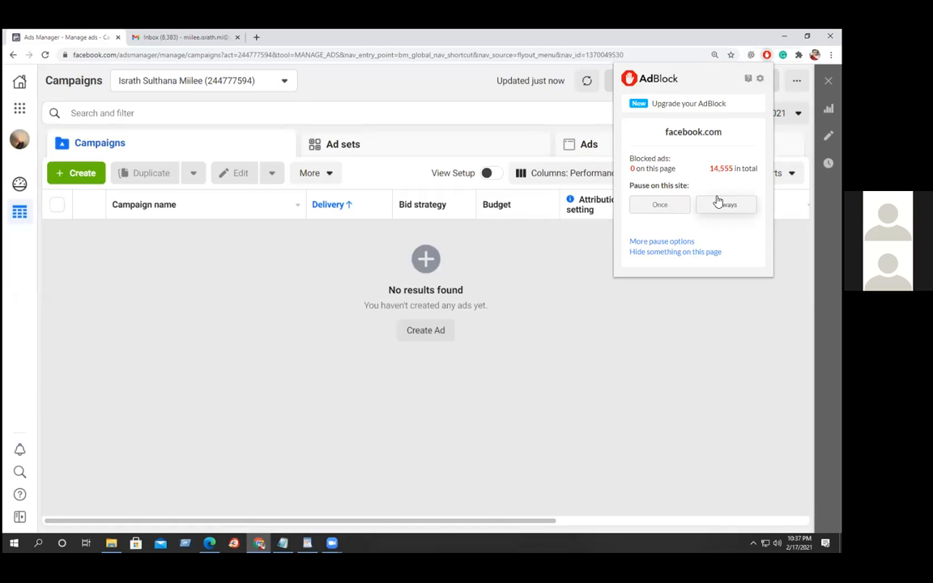
pyautogui.click(672, 204)
pyautogui.moveTo(672, 208)
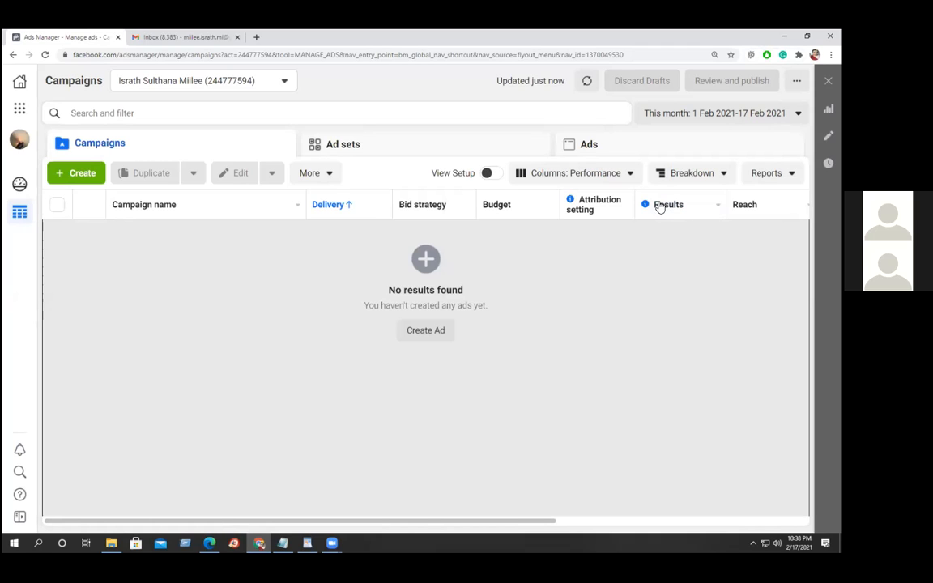
# Create a new campaign with Brand Awareness selected as its objective.
pyautogui.click(79, 175)
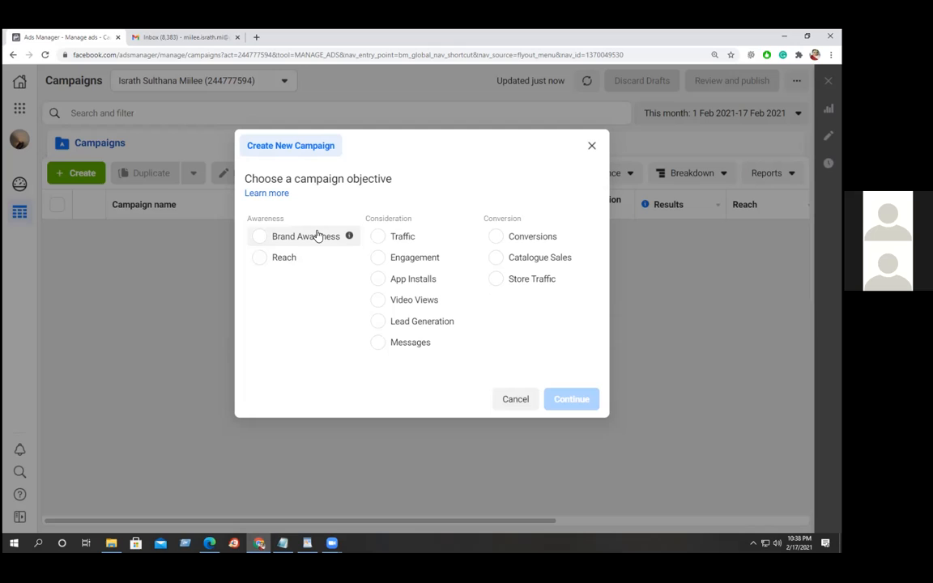
pyautogui.click(260, 236)
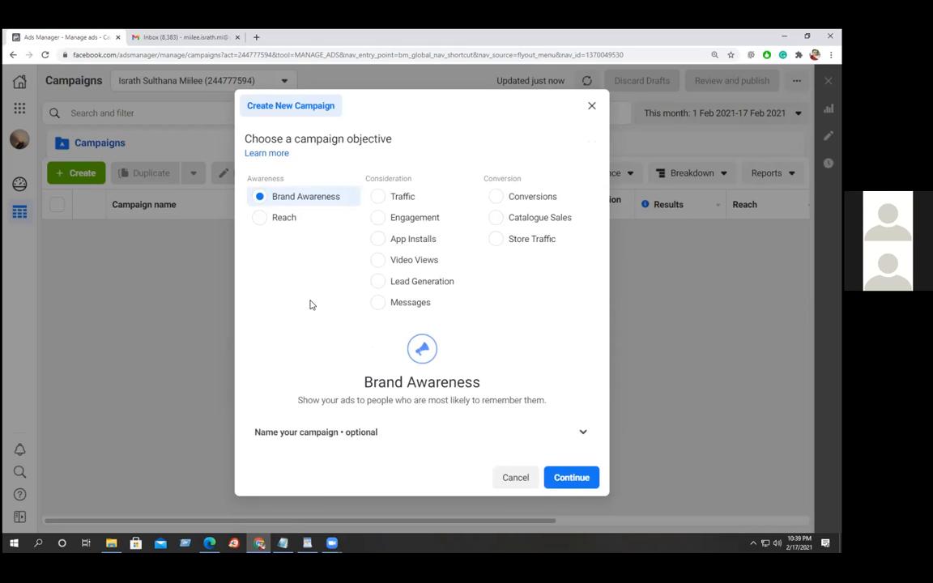
# Compare Reach and App Installs, then settle on Lead Generation as the objective.
pyautogui.click(280, 217)
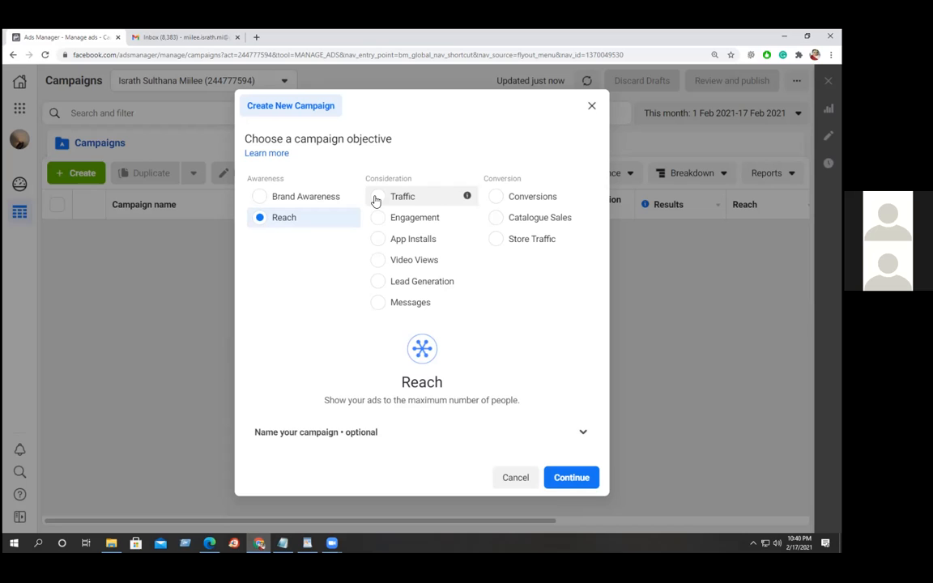
pyautogui.click(376, 241)
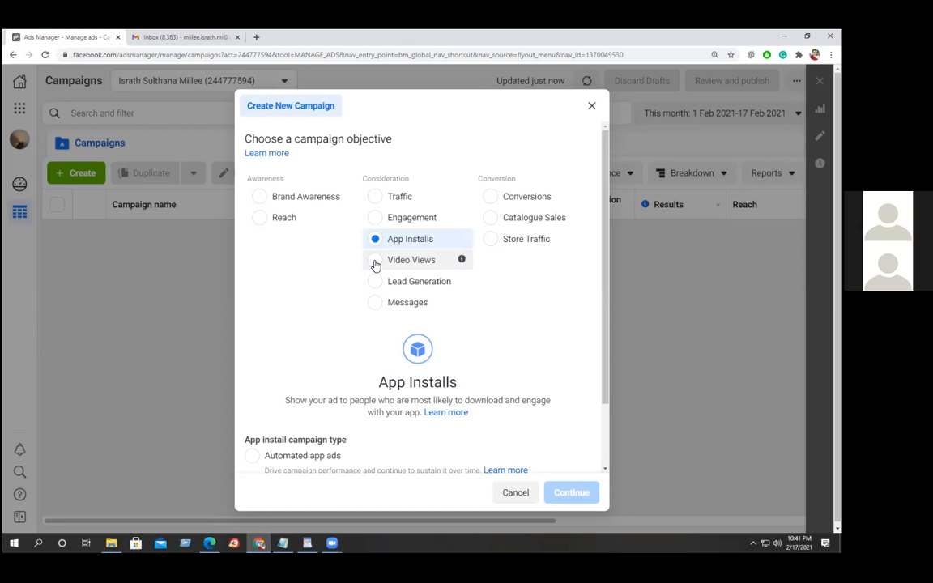
pyautogui.click(375, 281)
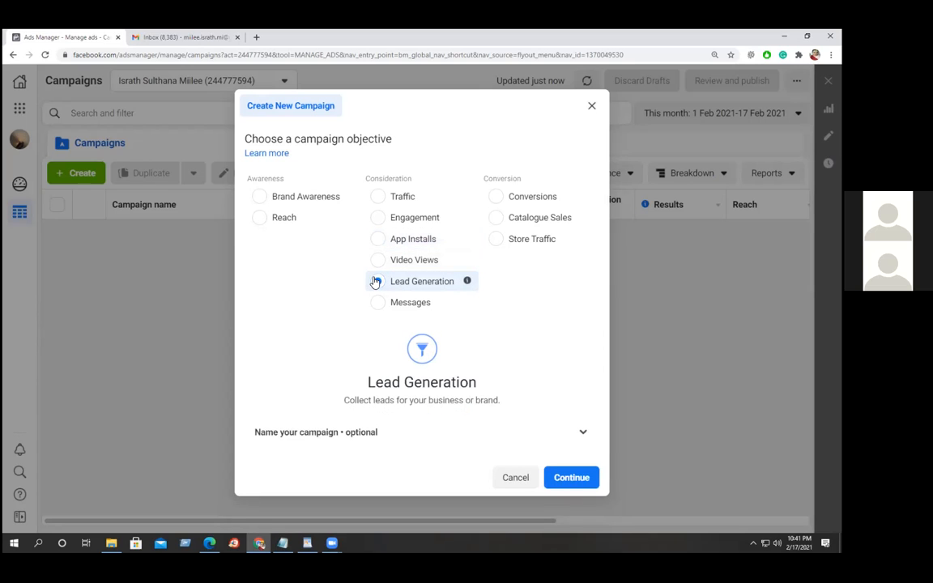
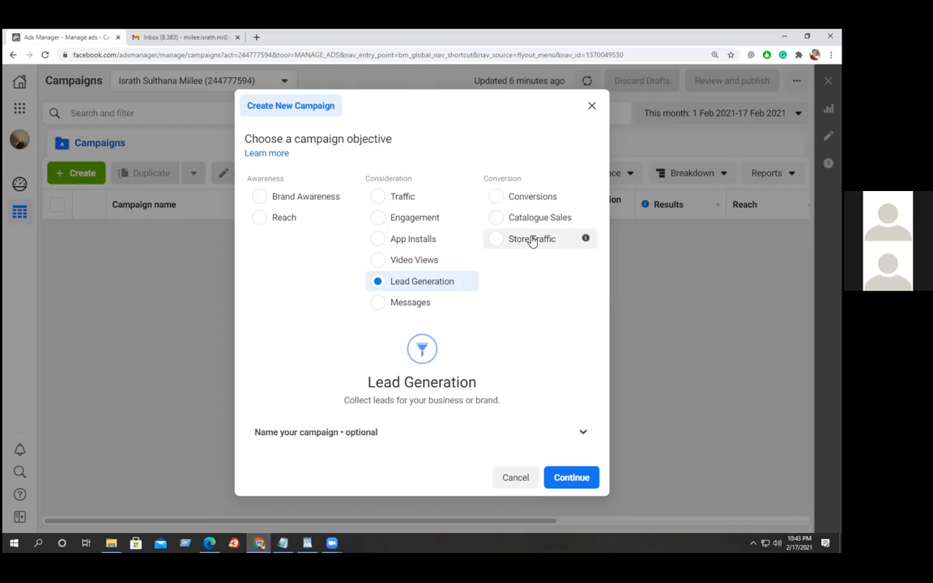
# Choose Messages under Consideration as the new campaign's objective.
pyautogui.click(378, 304)
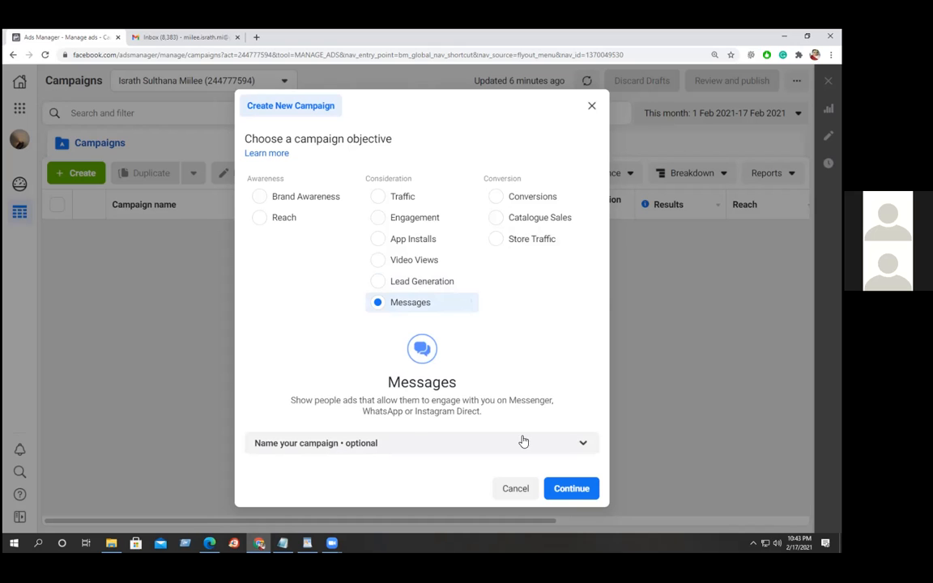
# Enter 'First CMP' for the campaign, 'First CMP1' for the ad set and 'First CMP2' for the ad, then continue.
pyautogui.click(582, 443)
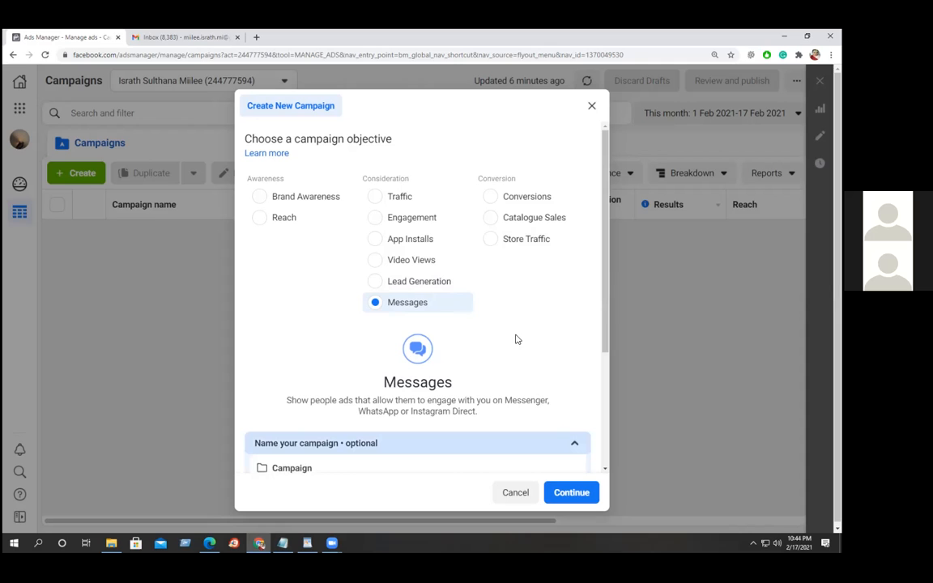
pyautogui.scroll(-3, 513, 332)
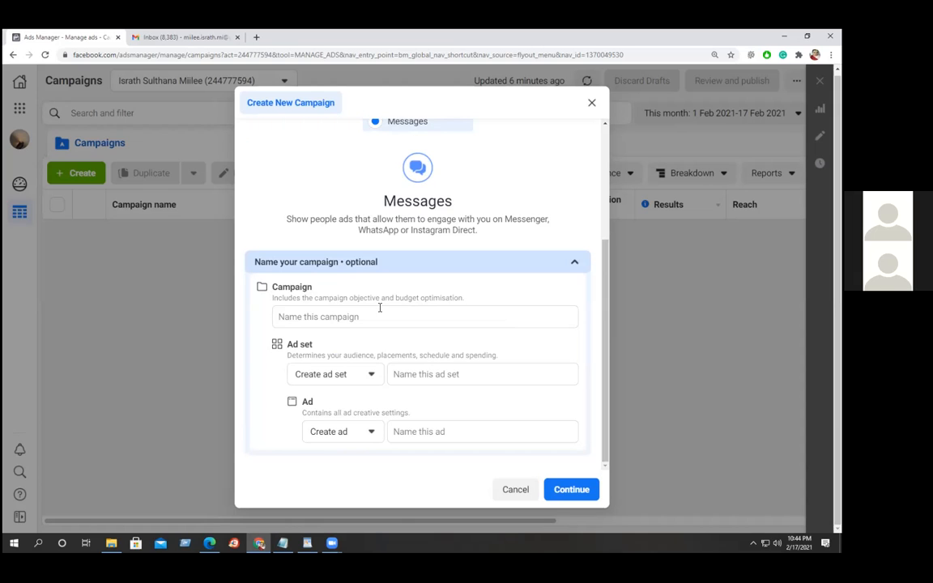
pyautogui.click(347, 316)
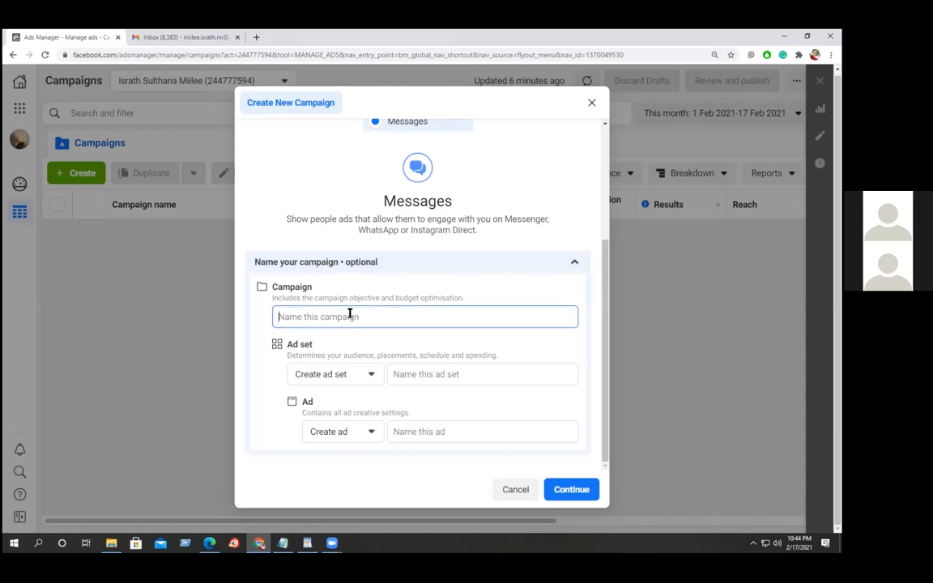
pyautogui.write('First CMP')
pyautogui.click(421, 376)
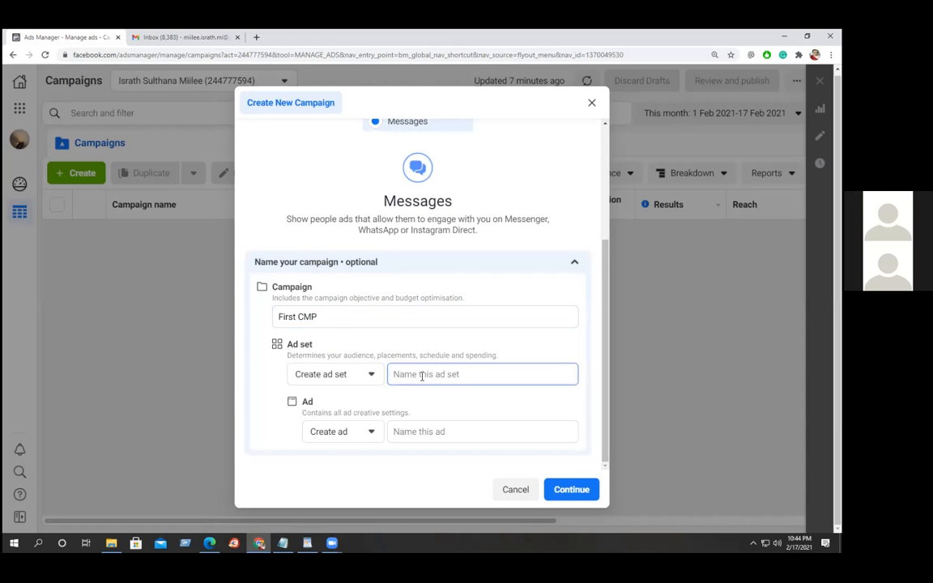
pyautogui.write('First CMP1')
pyautogui.click(435, 433)
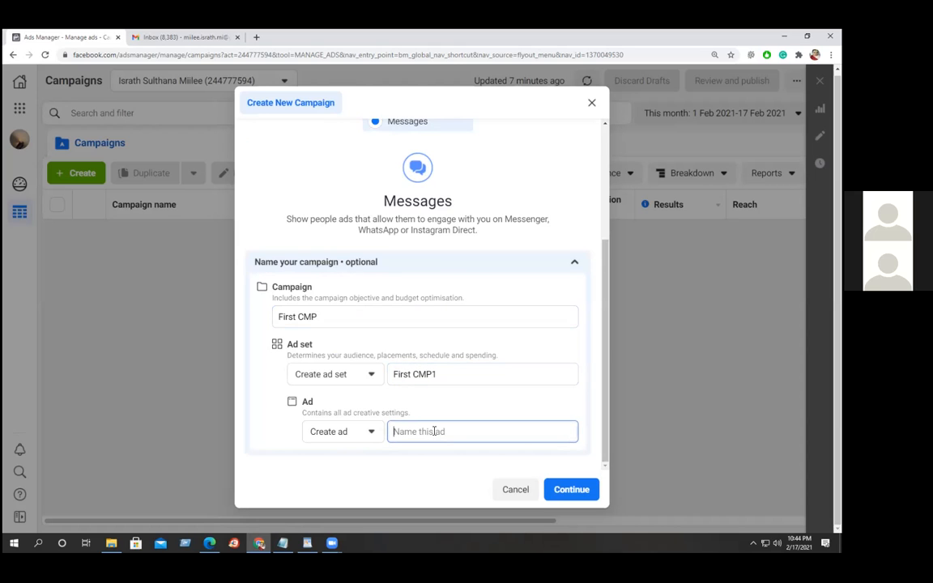
pyautogui.write('First CMP1')
pyautogui.click(575, 489)
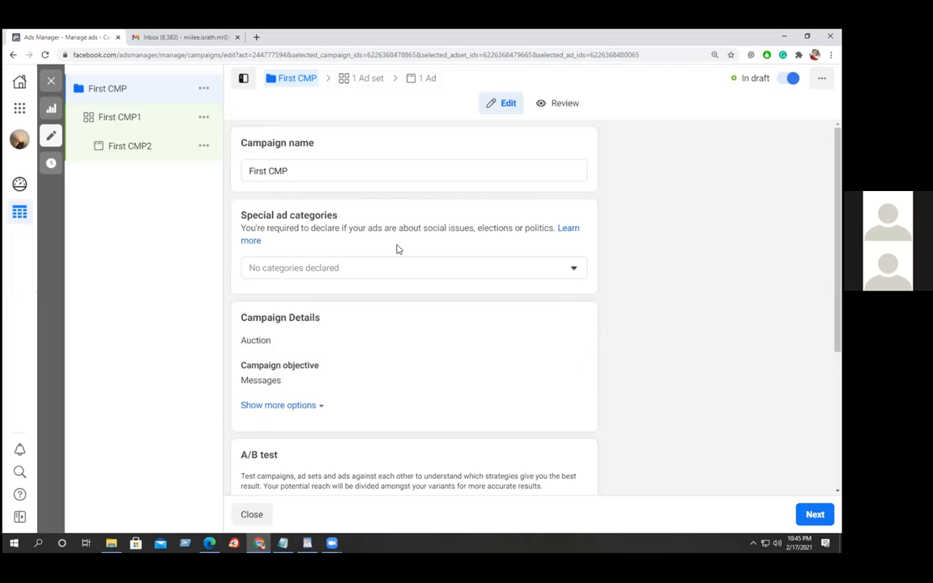
# Declare no special ad categories, check the extra campaign options, and move on to the ad set.
pyautogui.click(572, 269)
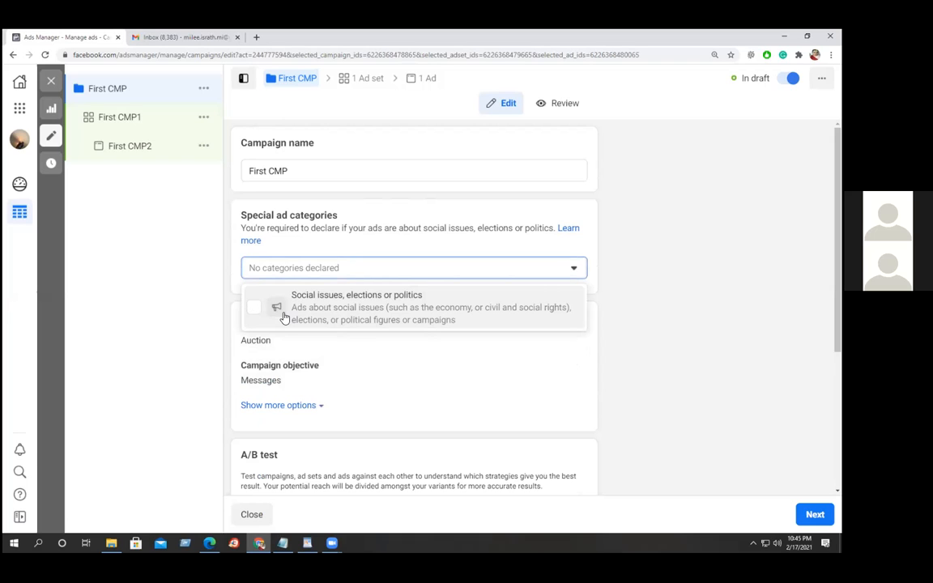
pyautogui.click(697, 328)
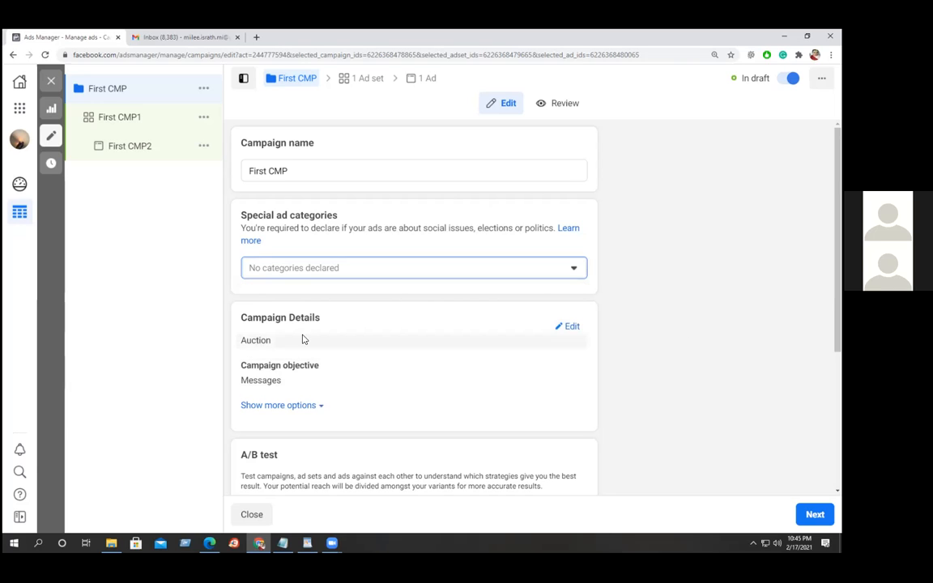
pyautogui.click(278, 409)
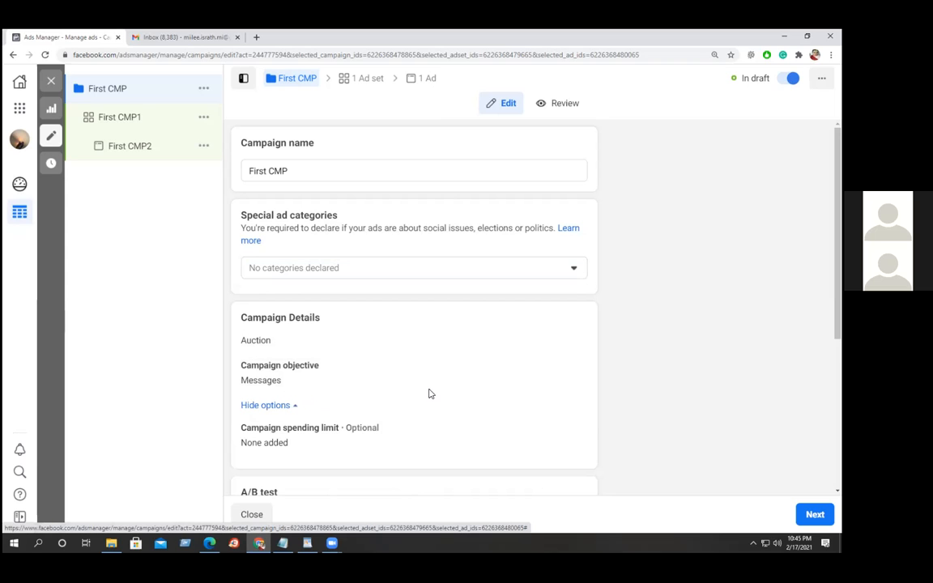
pyautogui.scroll(-3, 413, 385)
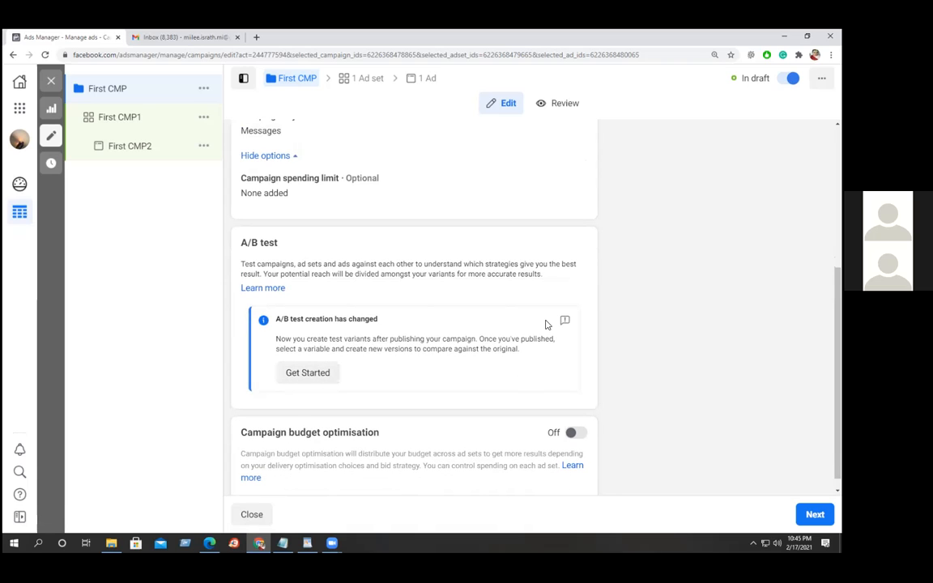
pyautogui.scroll(-1, 547, 324)
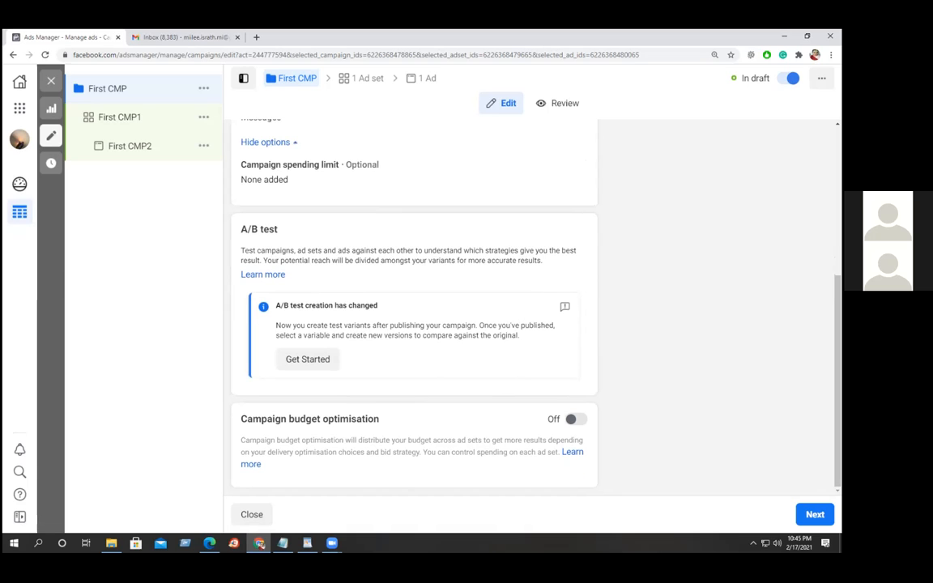
pyautogui.click(815, 514)
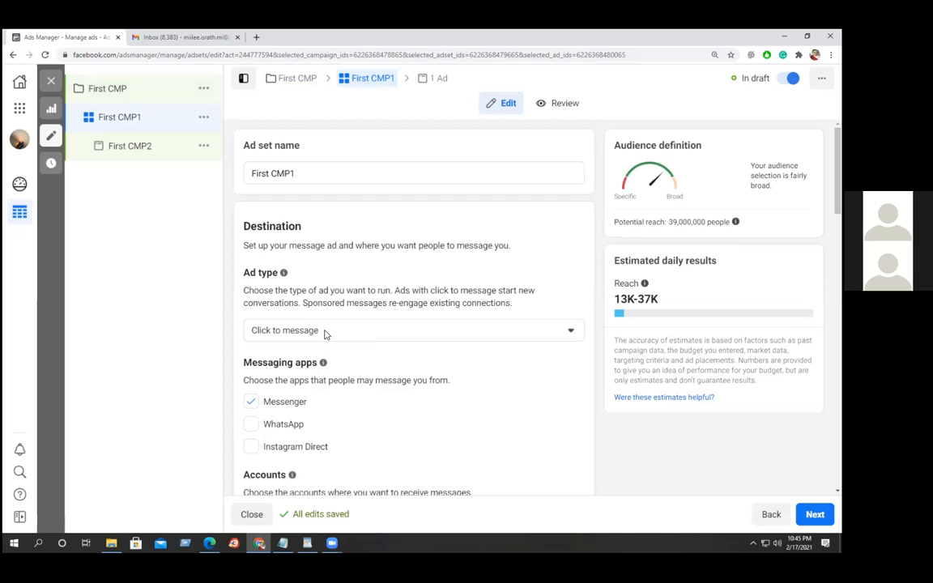
# Show the ad type choices for the First CMP1 ad set.
pyautogui.click(567, 333)
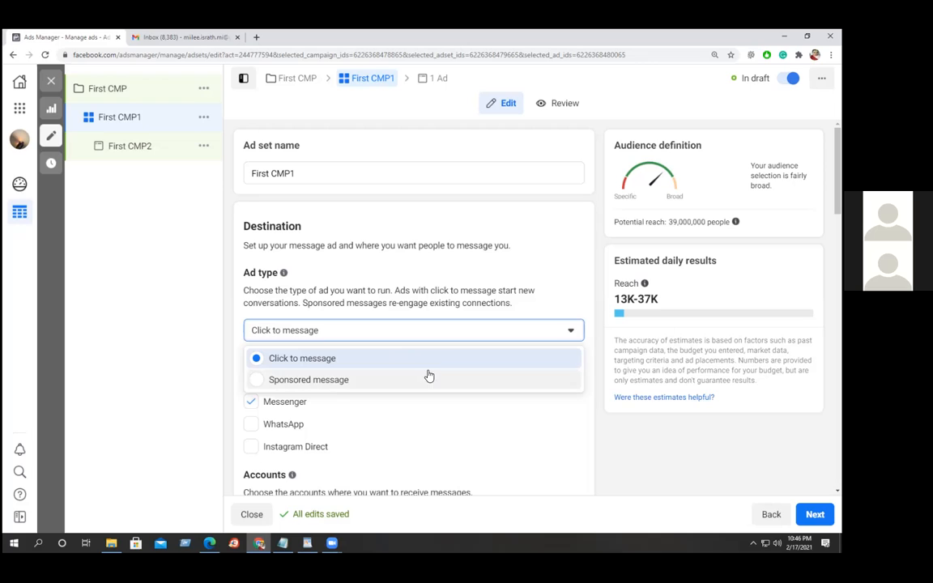
# Keep Click to message with Messenger only, leaving Instagram Direct unticked, and list the Facebook Pages.
pyautogui.click(635, 455)
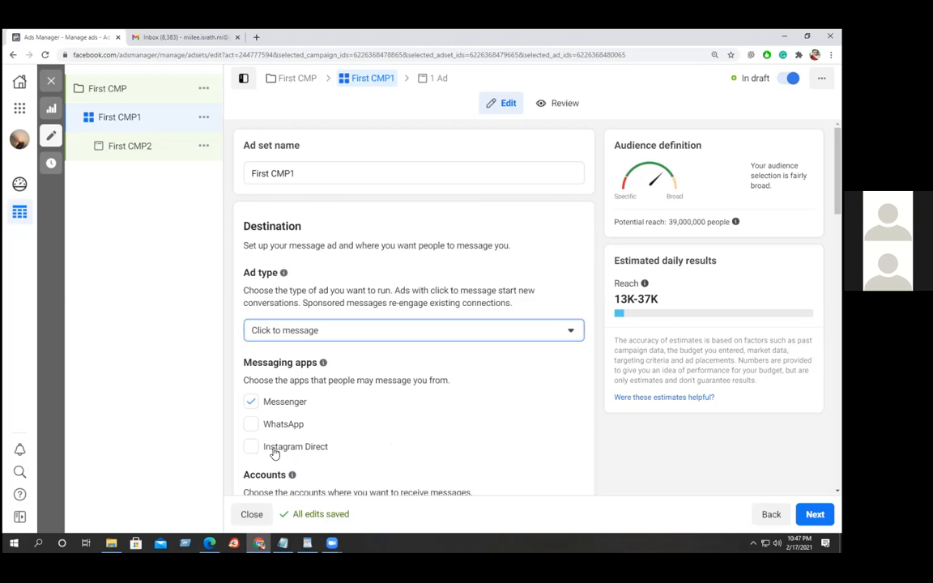
pyautogui.click(250, 448)
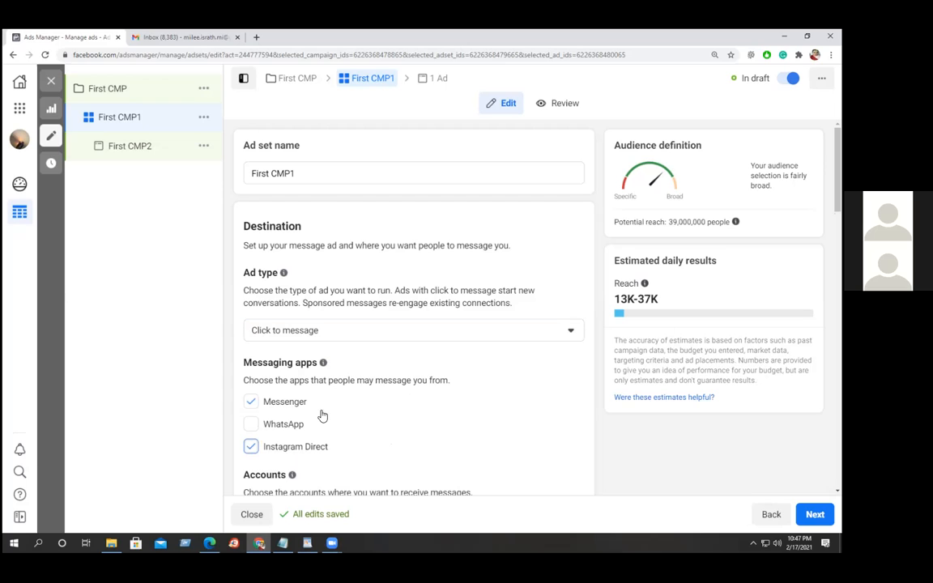
pyautogui.click(250, 448)
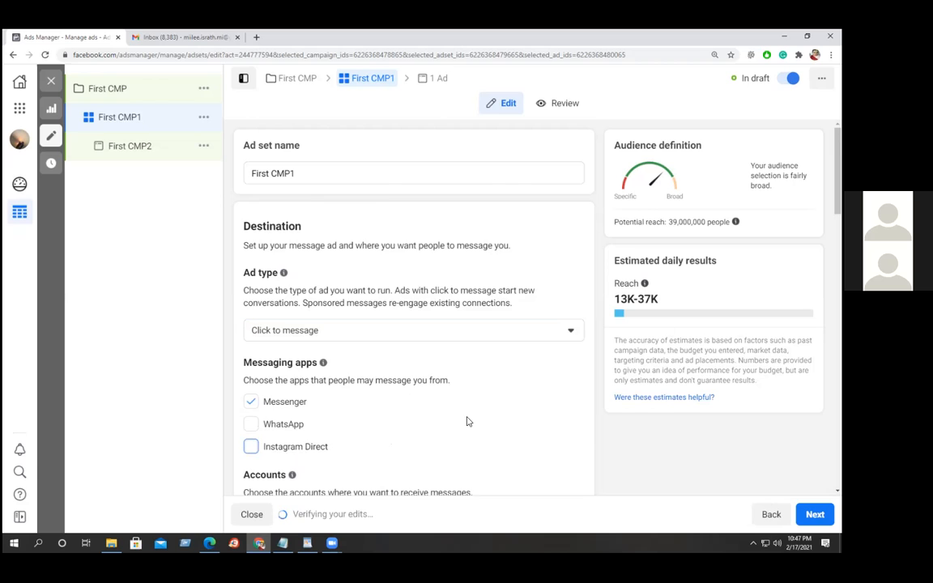
pyautogui.scroll(-3, 467, 422)
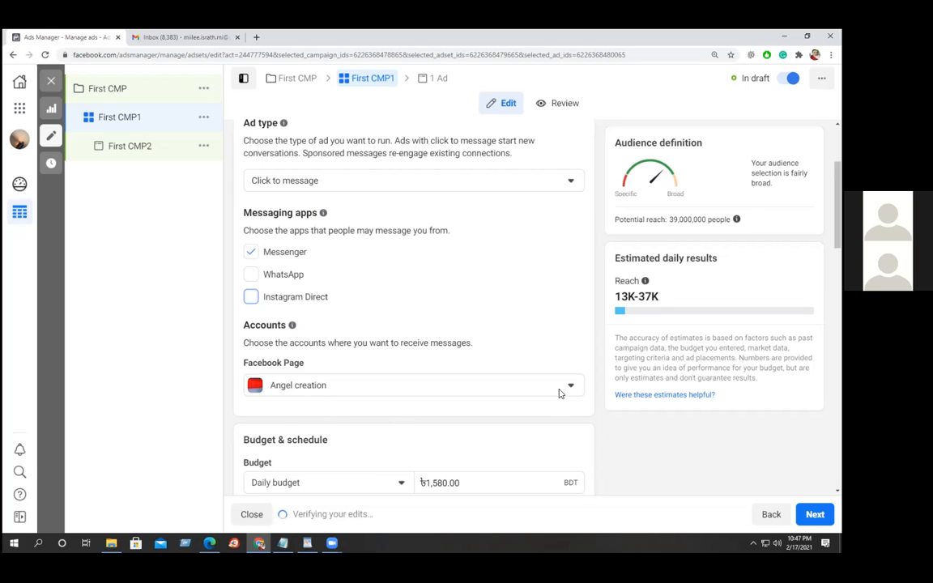
pyautogui.click(571, 385)
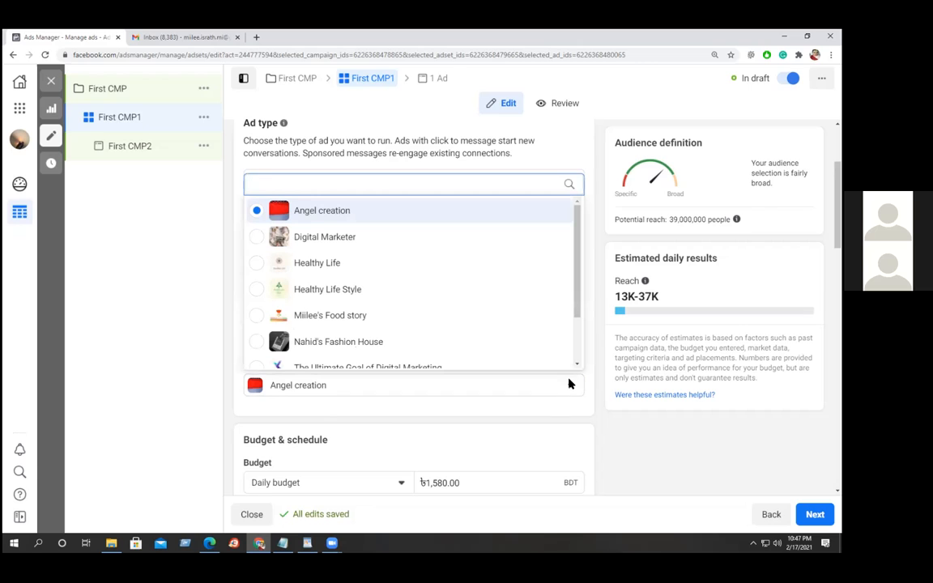
# Pick the food story page to receive the ad's messages.
pyautogui.scroll(-2, 570, 322)
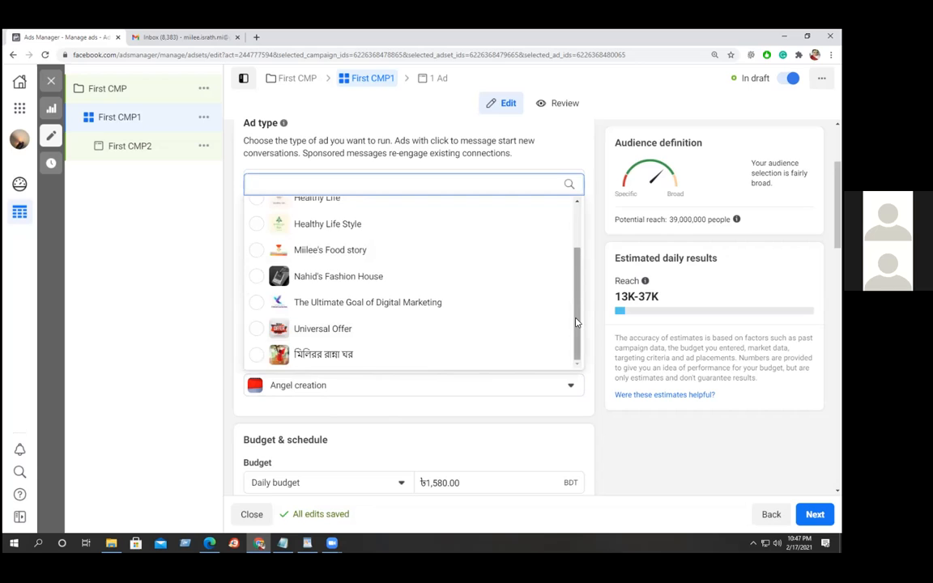
pyautogui.scroll(3, 576, 322)
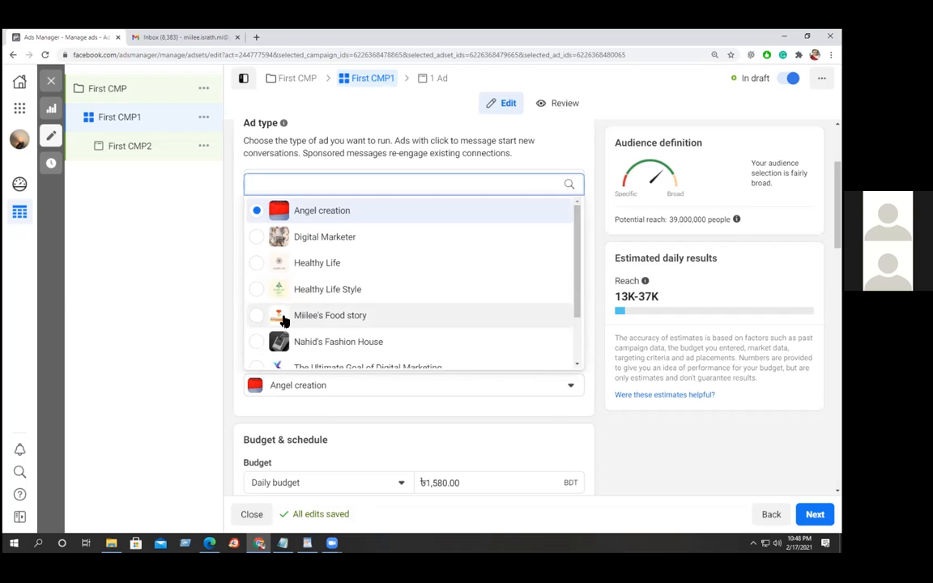
pyautogui.click(256, 317)
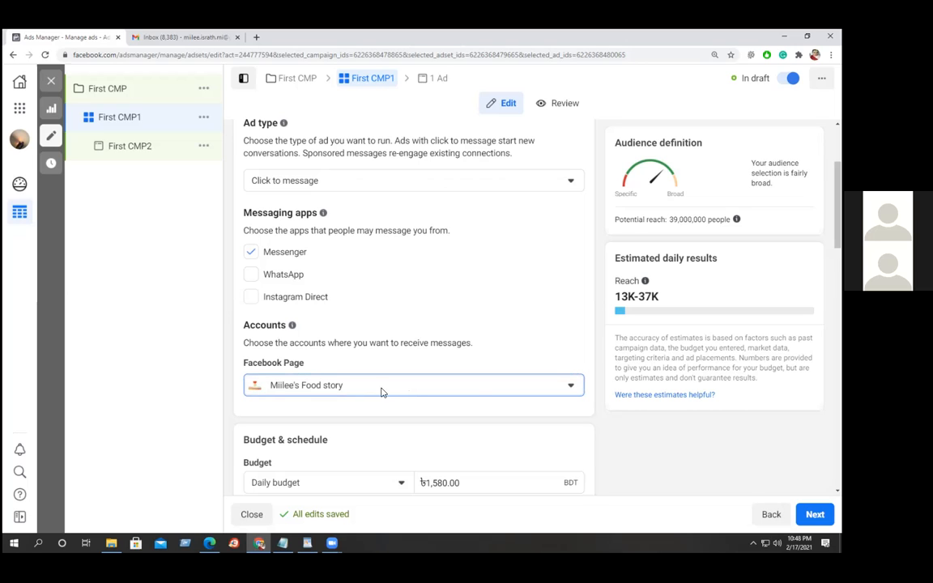
pyautogui.scroll(-1, 567, 391)
pyautogui.scroll(-2, 570, 391)
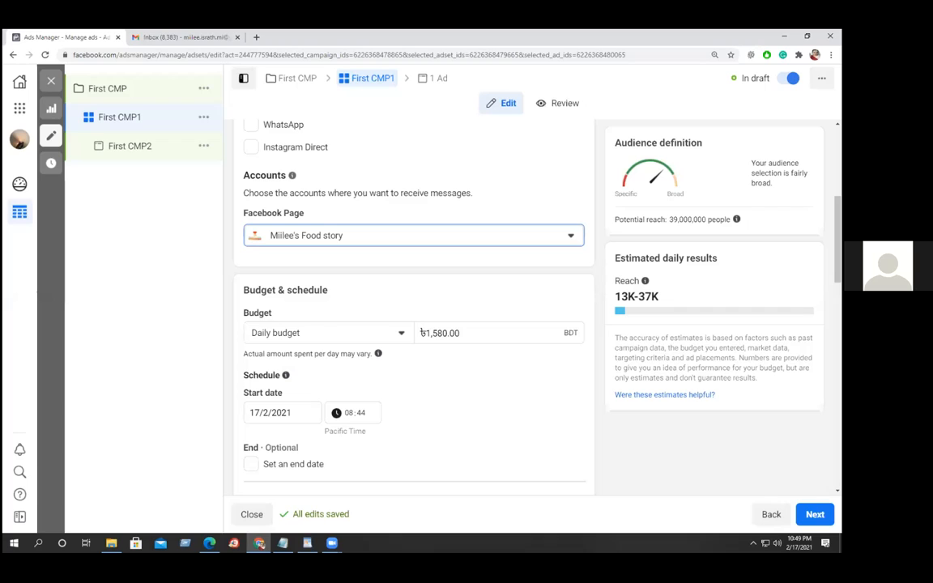
# Scroll through Budget & schedule and Audience, then list the saved audiences test1 and Test Campaign.
pyautogui.click(675, 467)
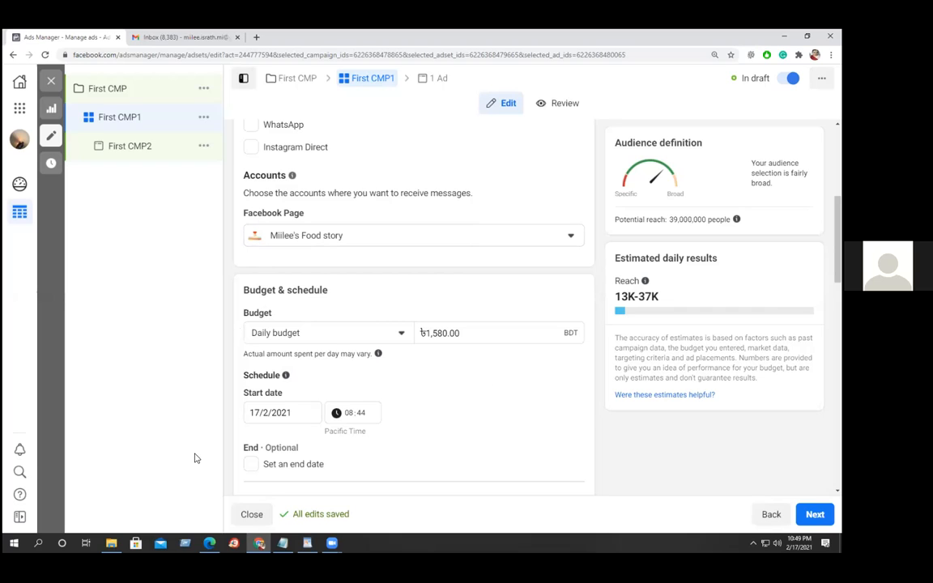
pyautogui.scroll(-3, 244, 379)
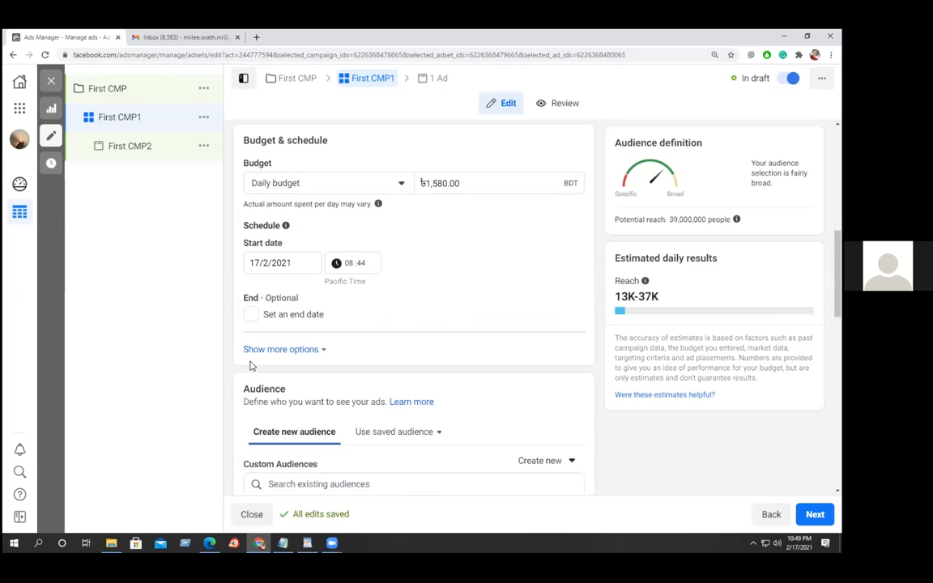
pyautogui.scroll(-3, 251, 365)
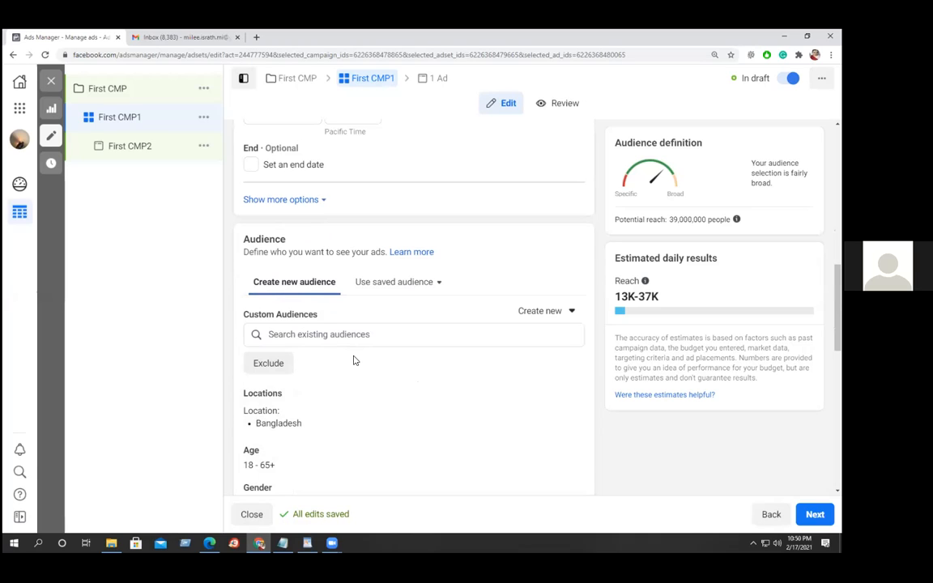
pyautogui.scroll(-2, 346, 359)
pyautogui.scroll(-1, 346, 360)
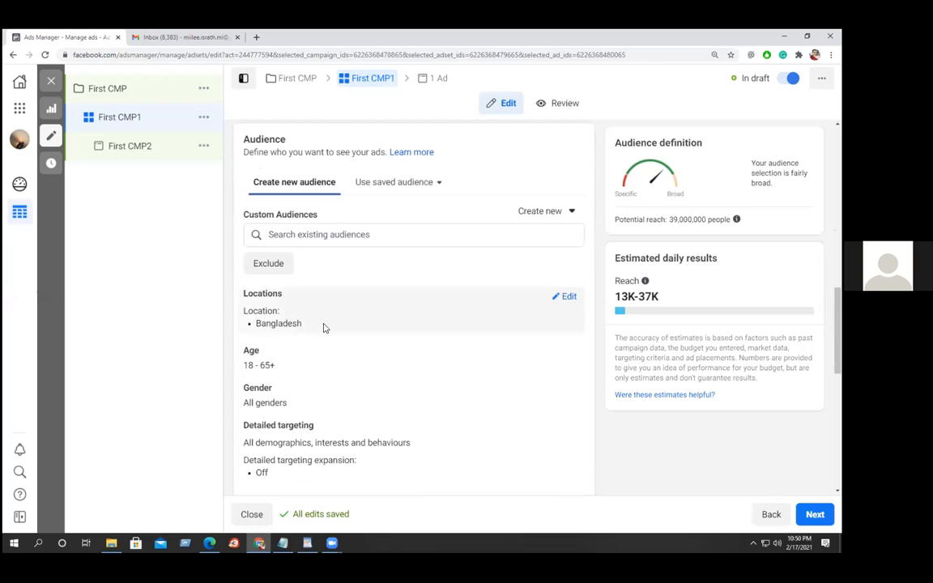
pyautogui.scroll(4, 317, 335)
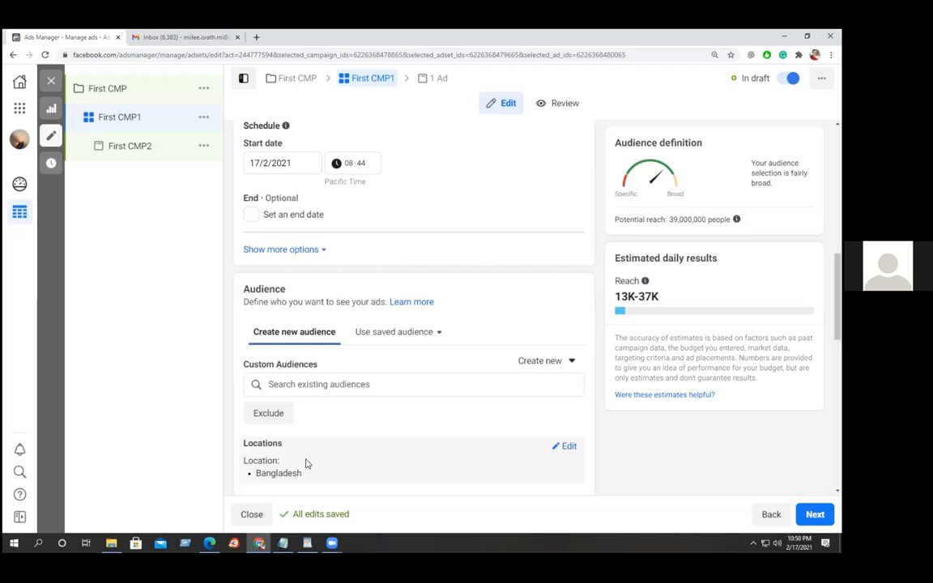
pyautogui.click(386, 339)
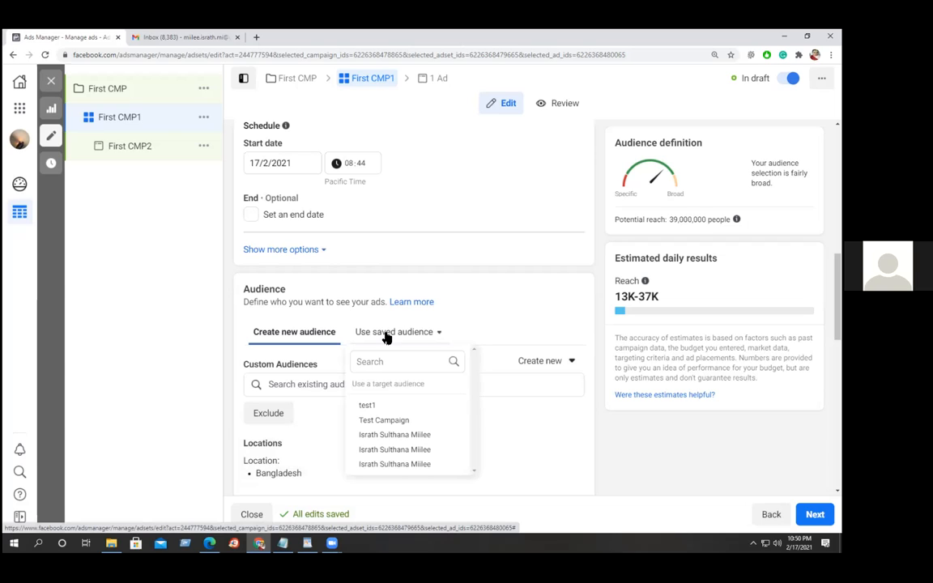
pyautogui.moveTo(381, 420)
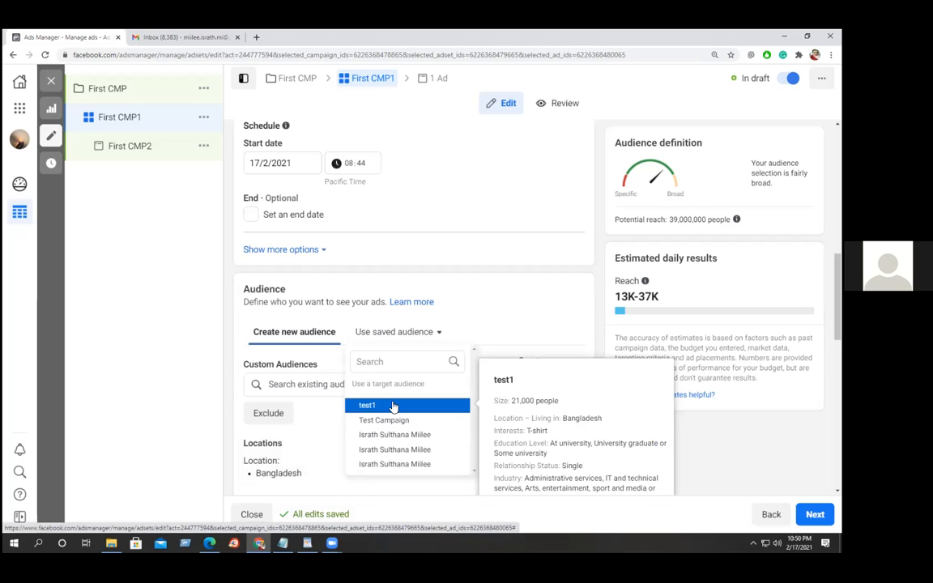
# Apply saved audience test1, giving a potential reach of 21,000 people.
pyautogui.click(392, 406)
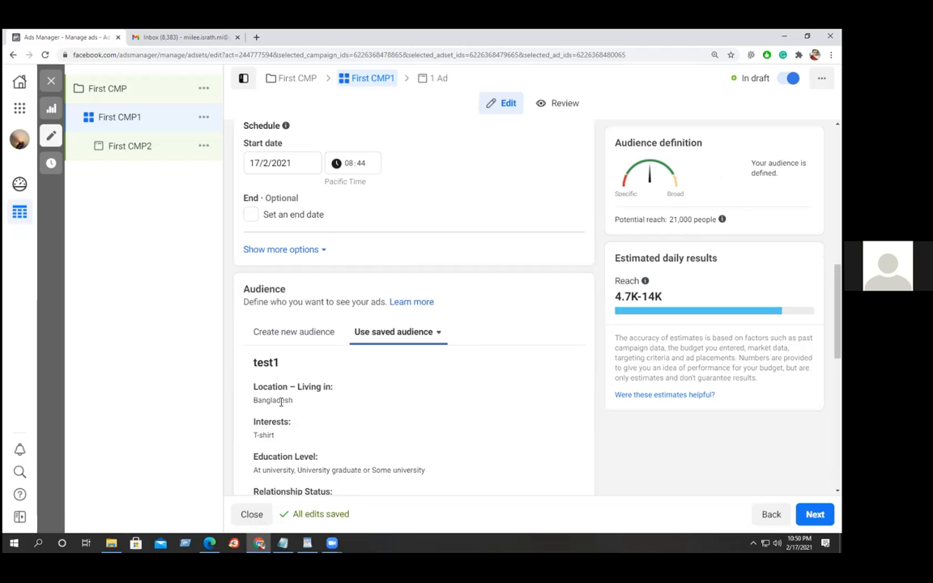
pyautogui.scroll(-2, 269, 401)
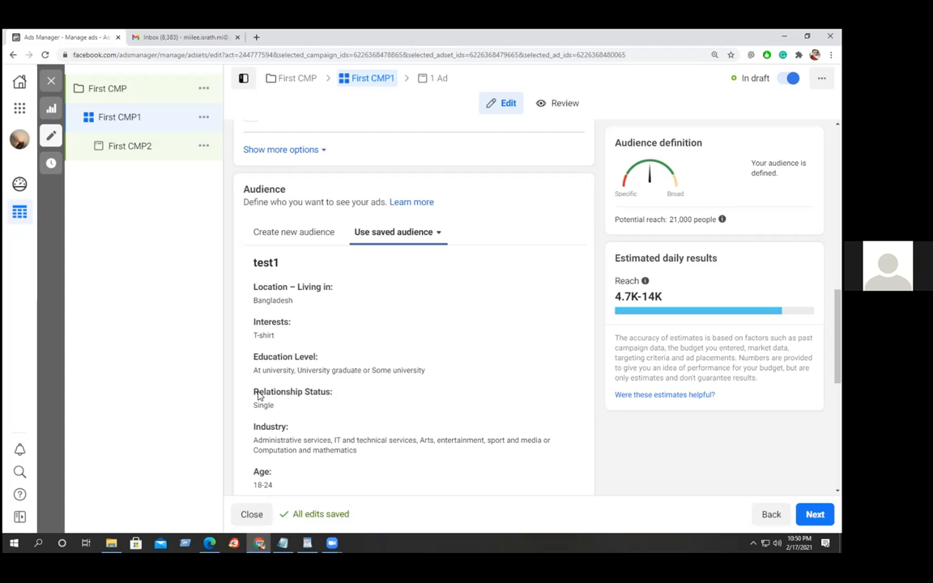
pyautogui.scroll(-2, 300, 440)
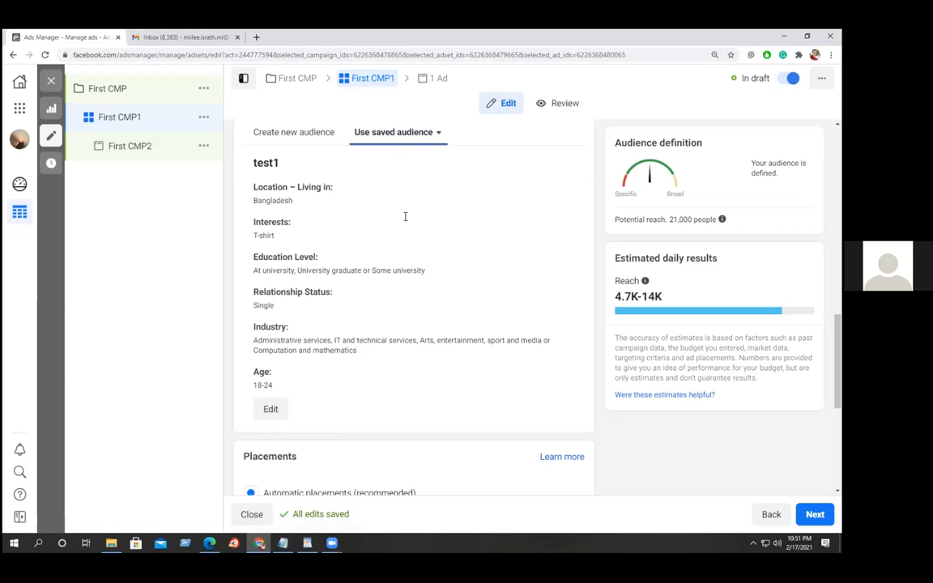
pyautogui.scroll(-3, 361, 316)
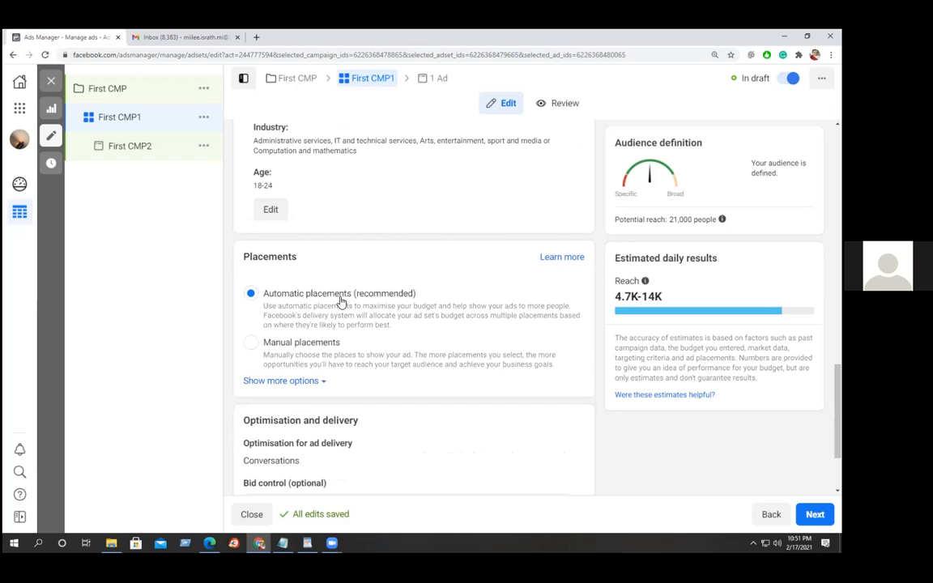
# Use manual placements and untick Instagram, keeping Facebook and Messenger as platforms.
pyautogui.click(251, 344)
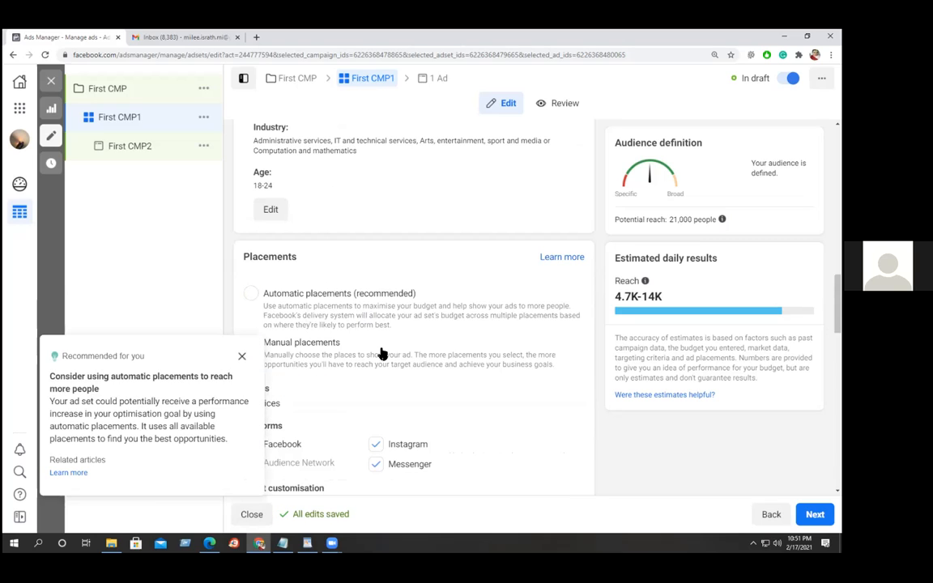
pyautogui.click(242, 357)
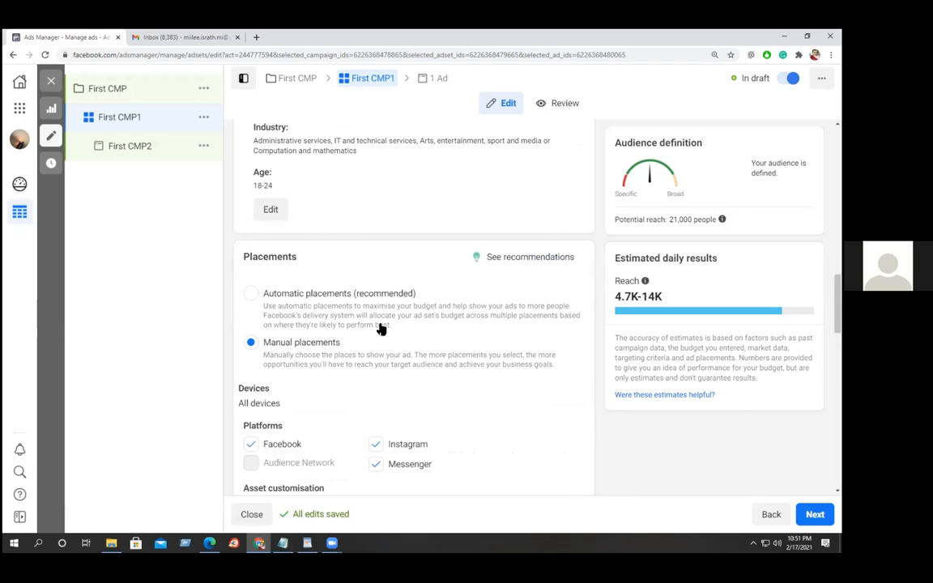
pyautogui.scroll(-1, 384, 322)
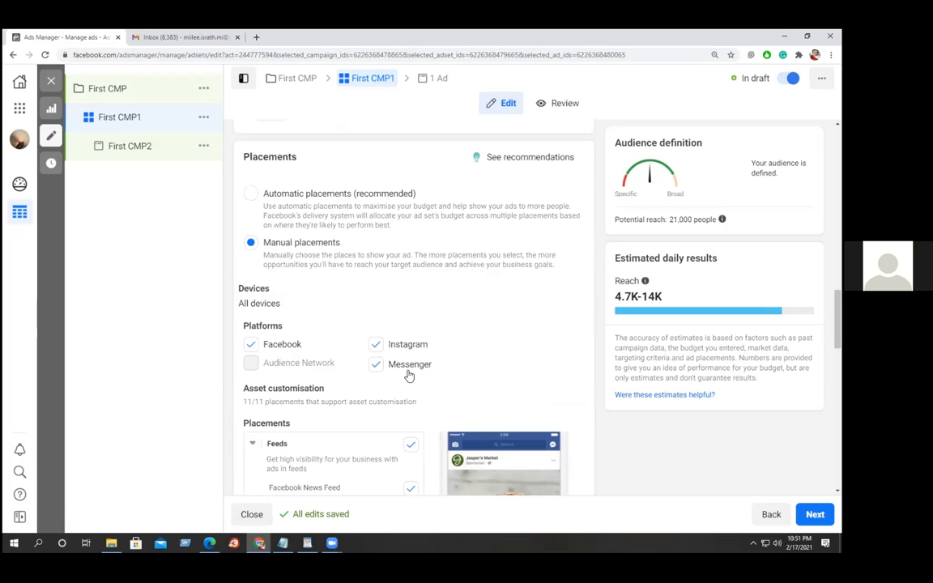
pyautogui.click(376, 345)
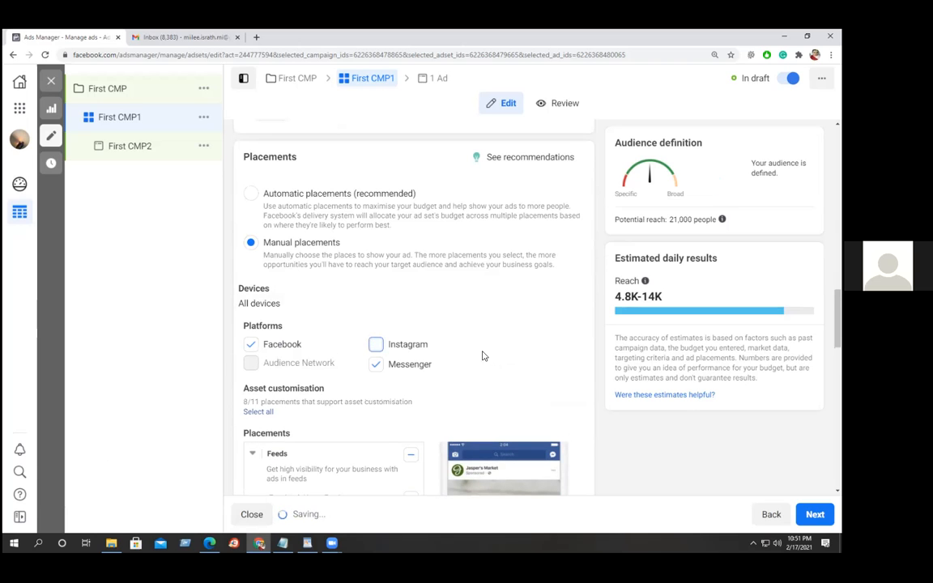
pyautogui.scroll(-1, 505, 346)
pyautogui.scroll(-3, 506, 345)
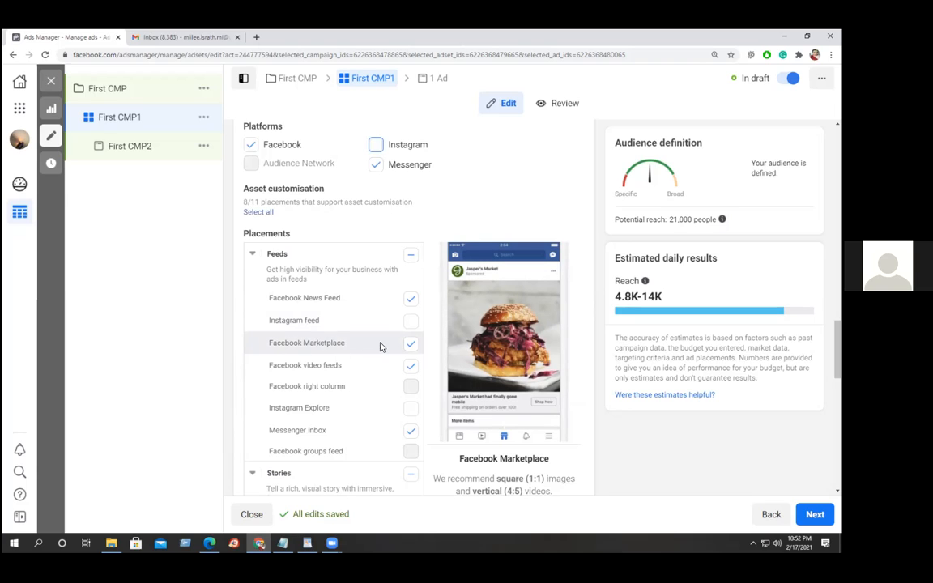
# Untick Facebook Marketplace, Facebook Stories, Messenger Stories, Search and In-article (Instant Articles) placements.
pyautogui.click(410, 346)
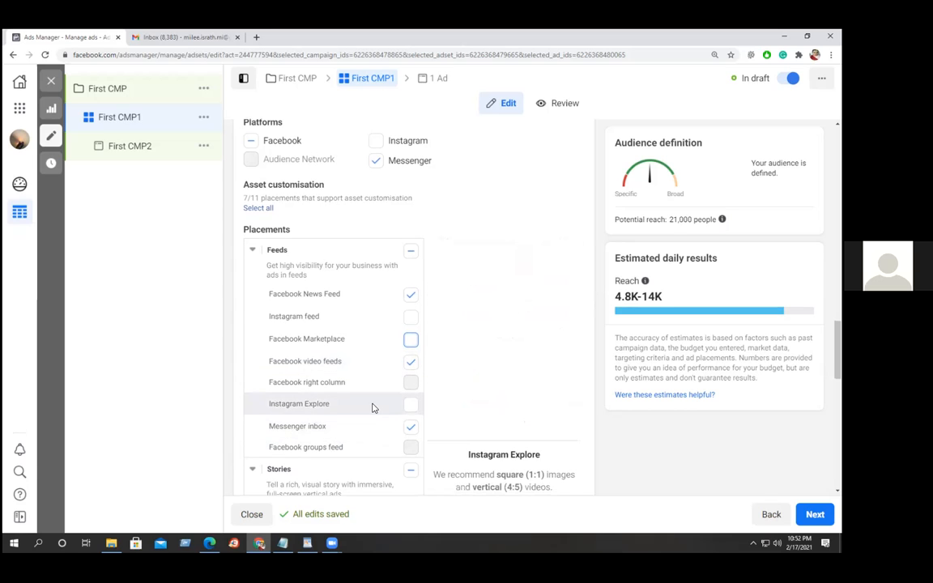
pyautogui.scroll(-3, 365, 401)
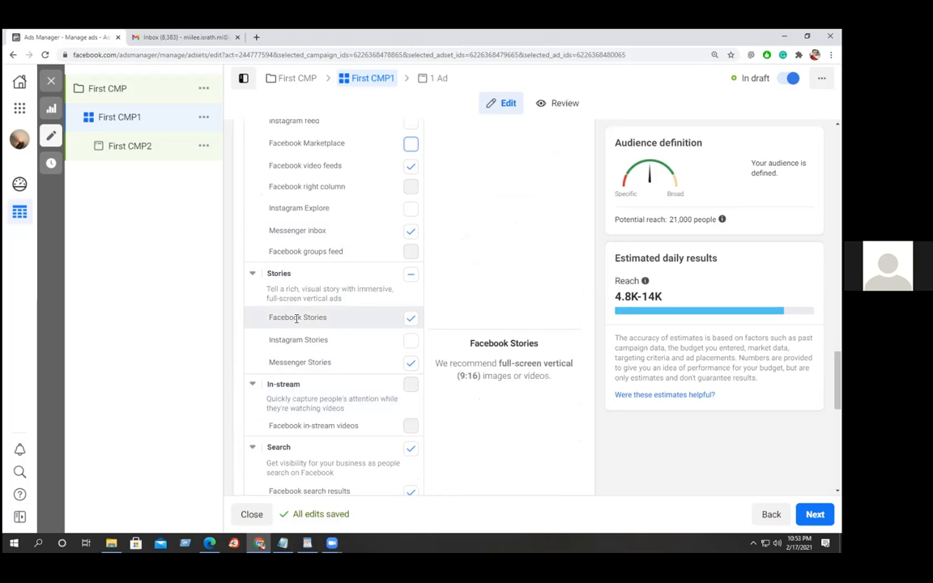
pyautogui.click(410, 318)
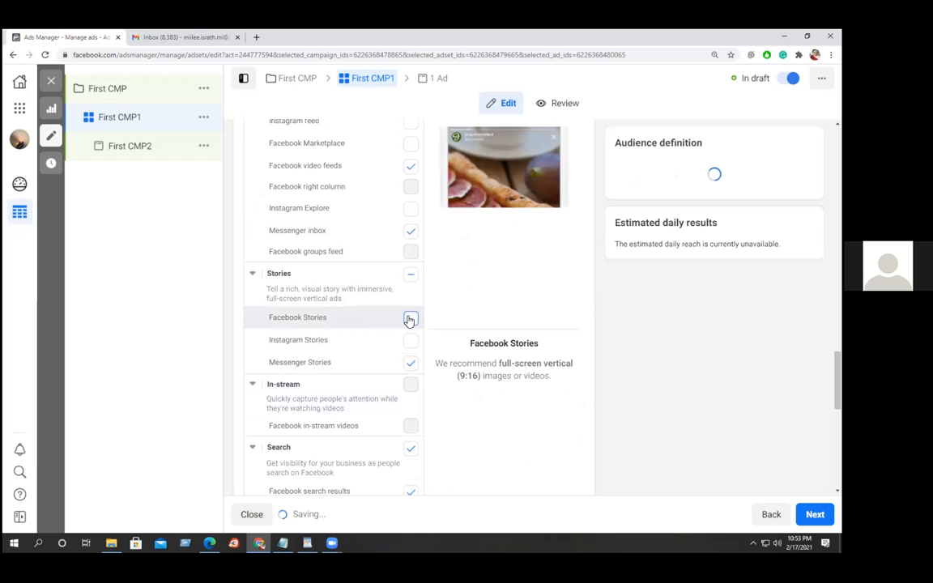
pyautogui.click(410, 363)
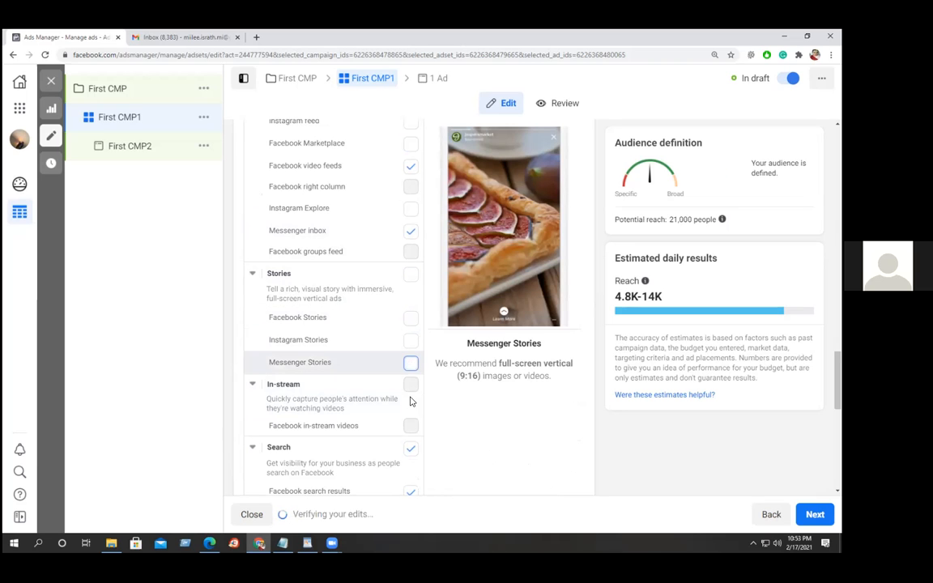
pyautogui.click(410, 450)
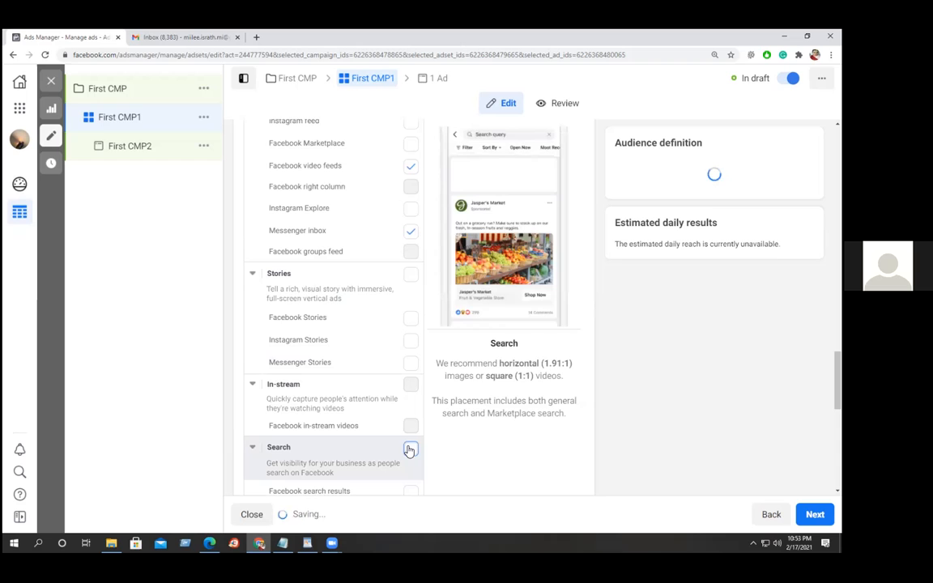
pyautogui.scroll(-1, 456, 448)
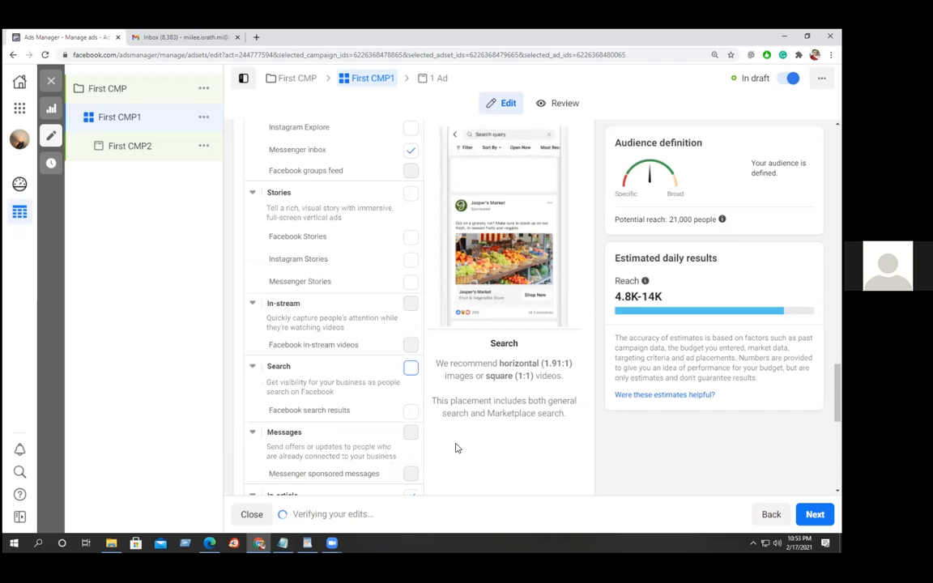
pyautogui.scroll(-1, 455, 448)
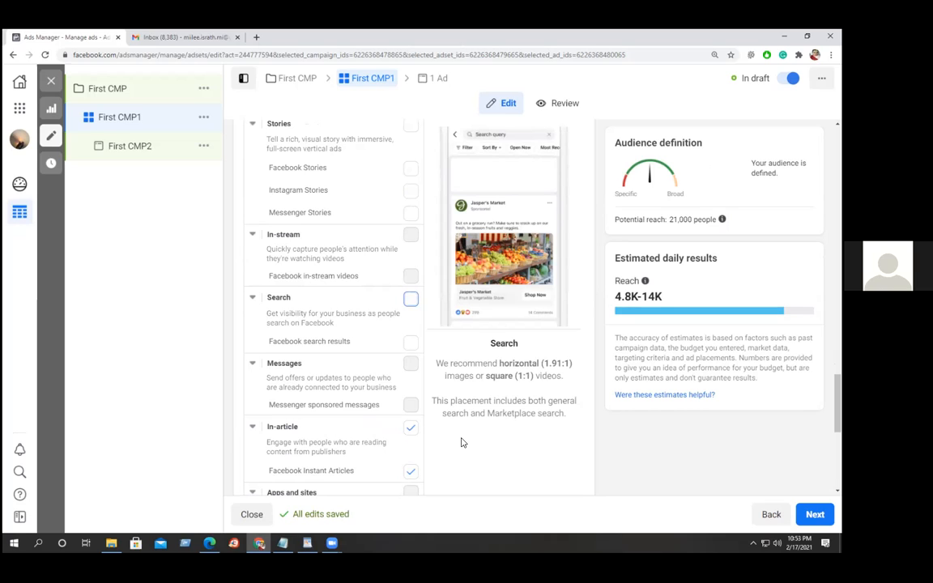
pyautogui.click(411, 429)
pyautogui.scroll(-1, 415, 433)
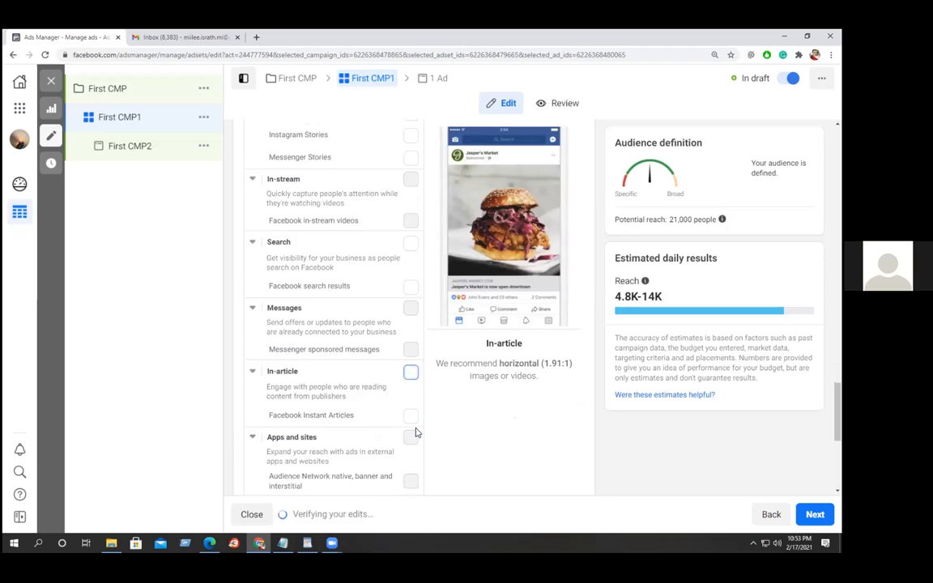
pyautogui.scroll(-1, 421, 432)
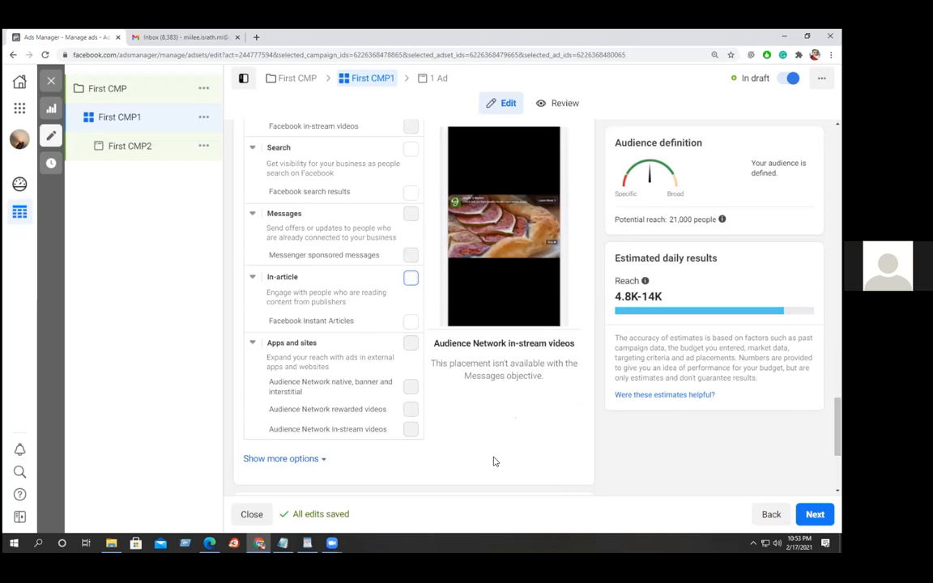
pyautogui.scroll(-2, 514, 462)
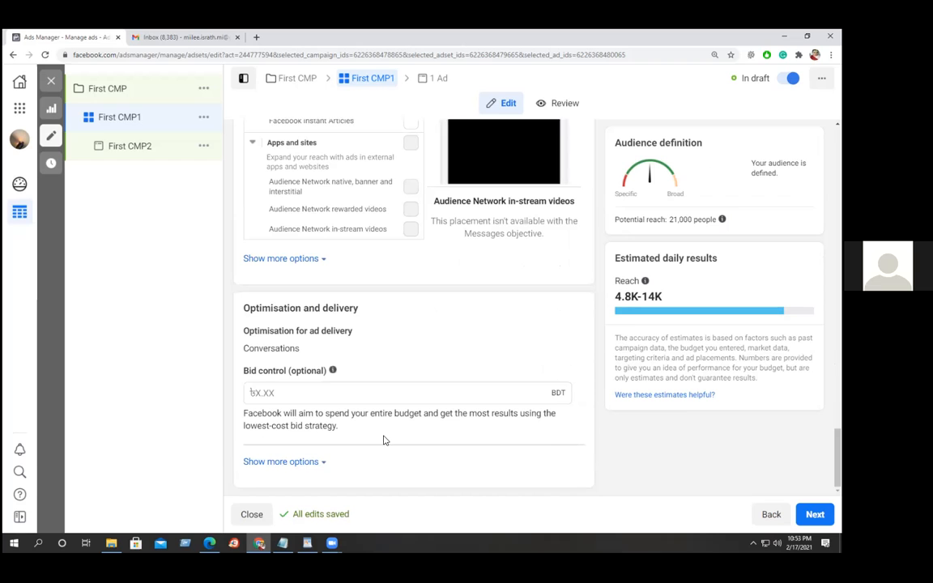
pyautogui.scroll(10, 431, 415)
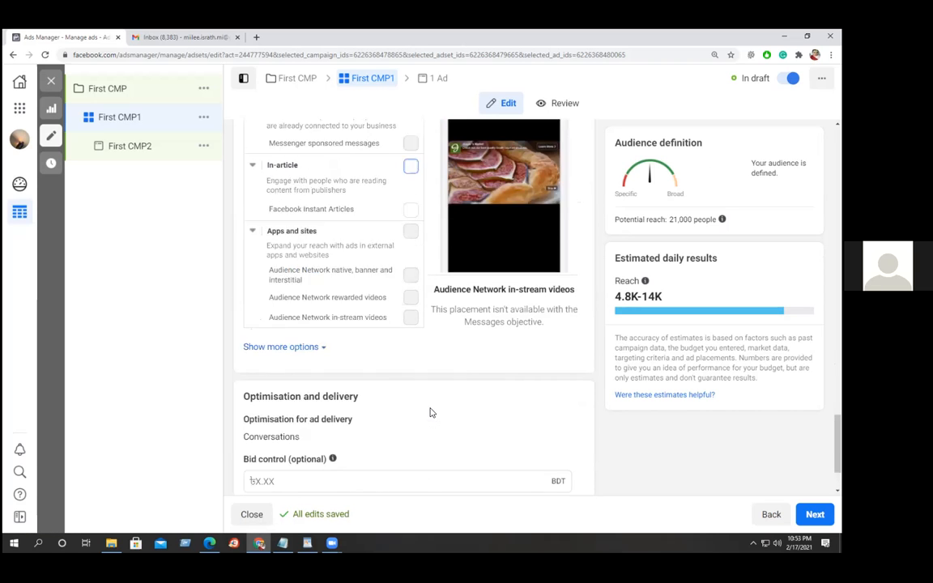
pyautogui.scroll(10, 431, 413)
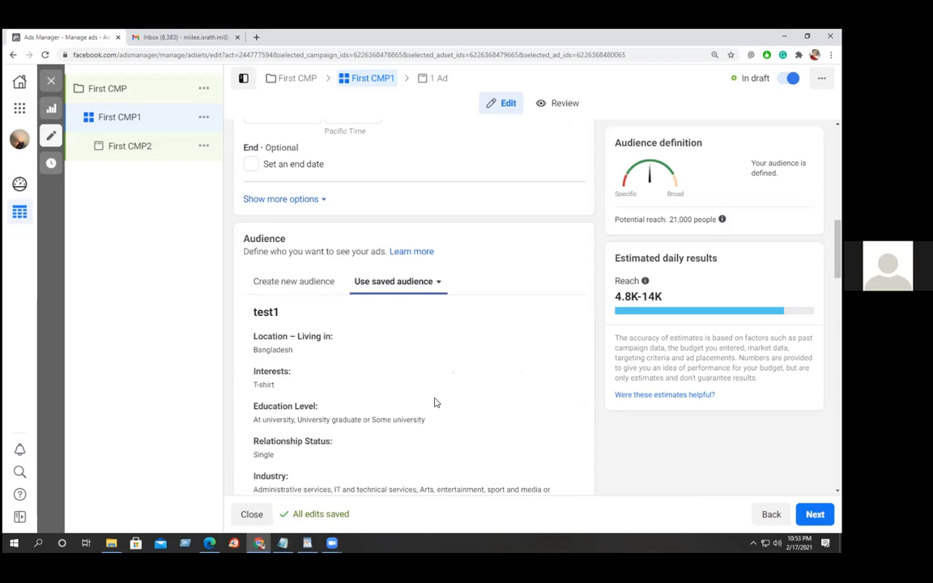
pyautogui.scroll(4, 473, 368)
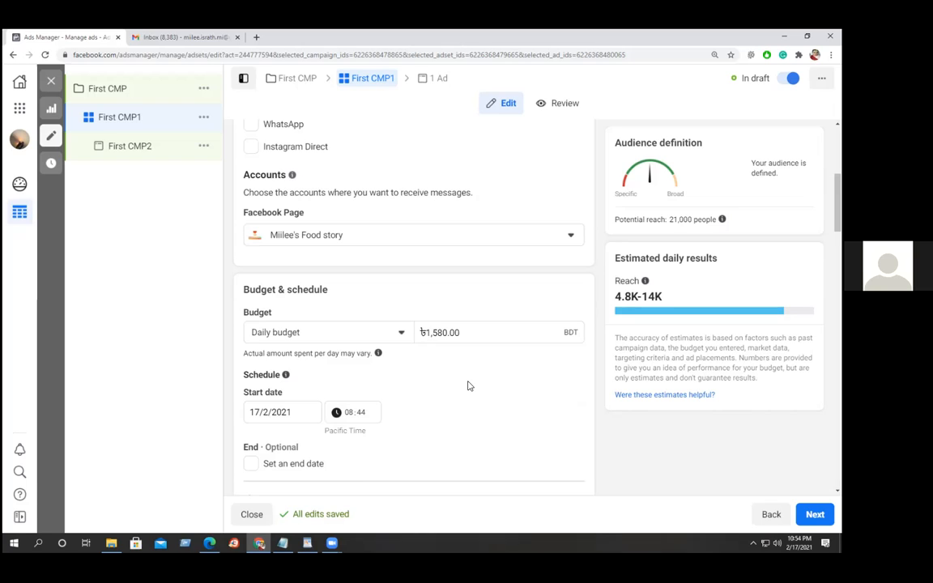
# Change First CMP1's budget from daily to a 2000 BDT lifetime budget.
pyautogui.click(399, 333)
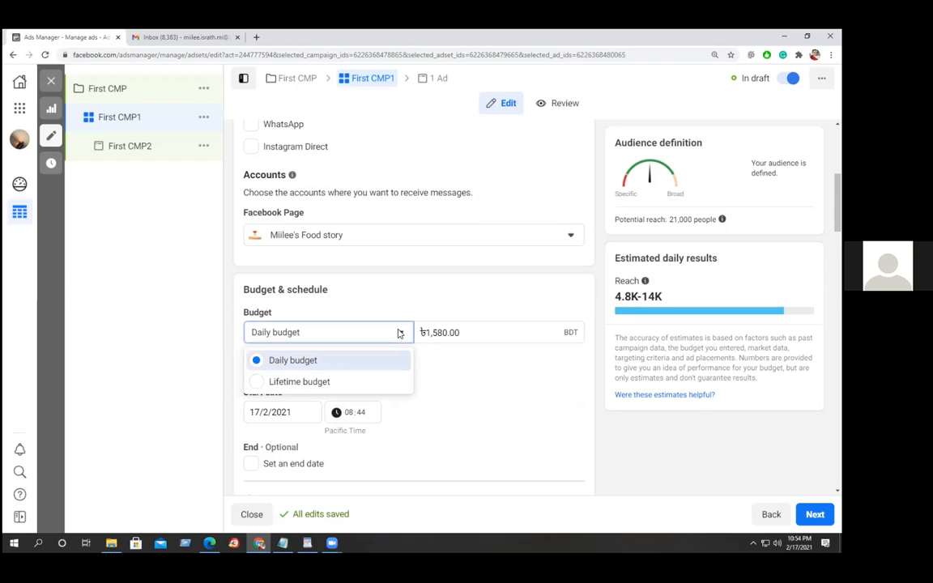
pyautogui.click(291, 383)
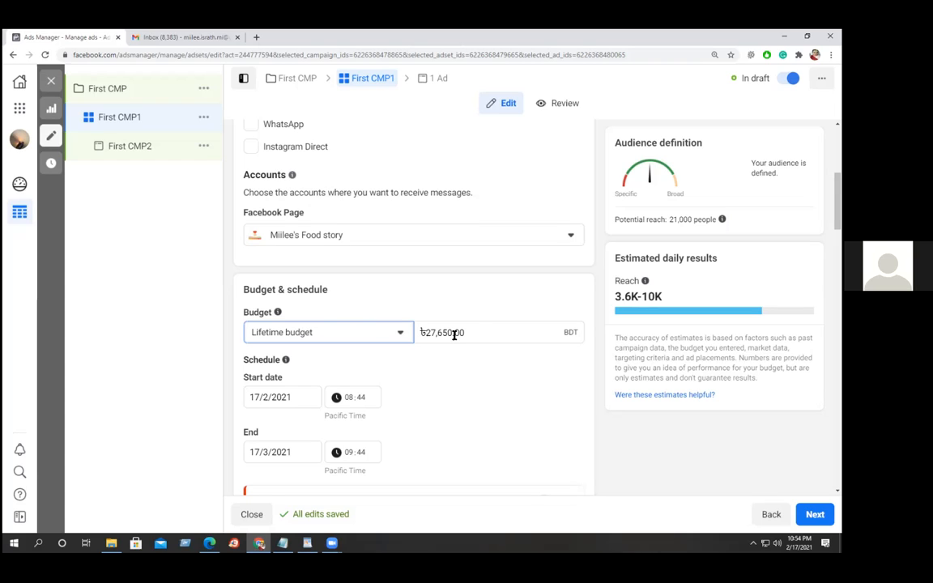
pyautogui.moveTo(479, 329); pyautogui.dragTo(407, 334)
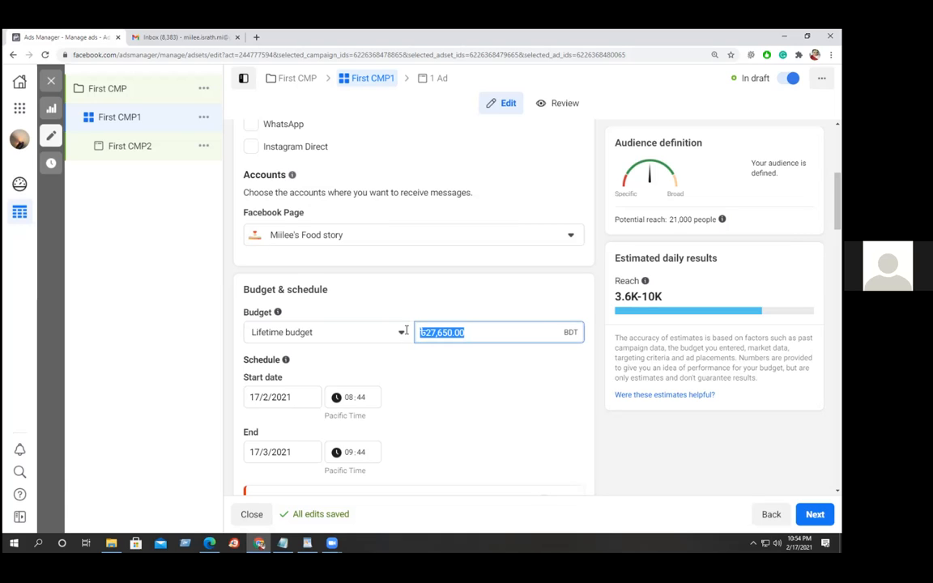
pyautogui.write('2')
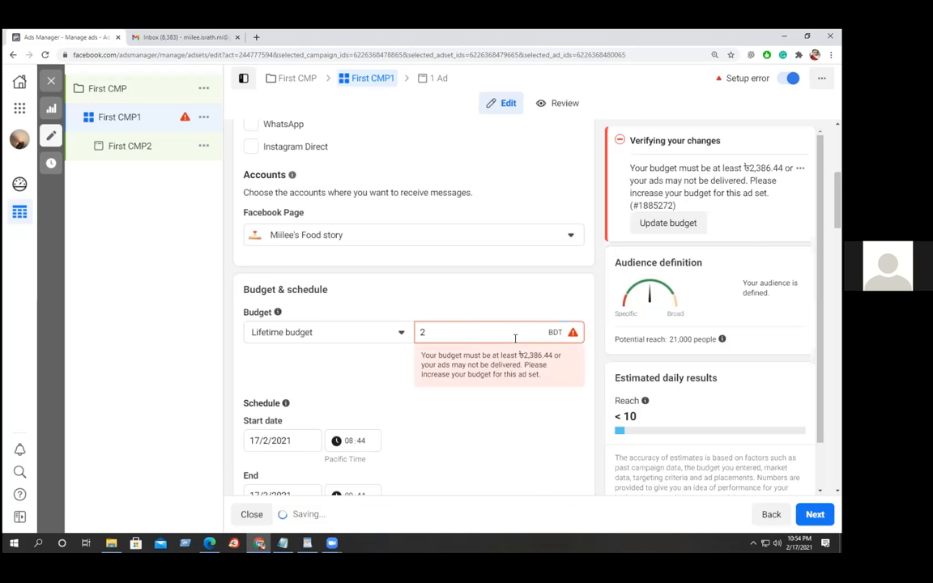
pyautogui.write('00')
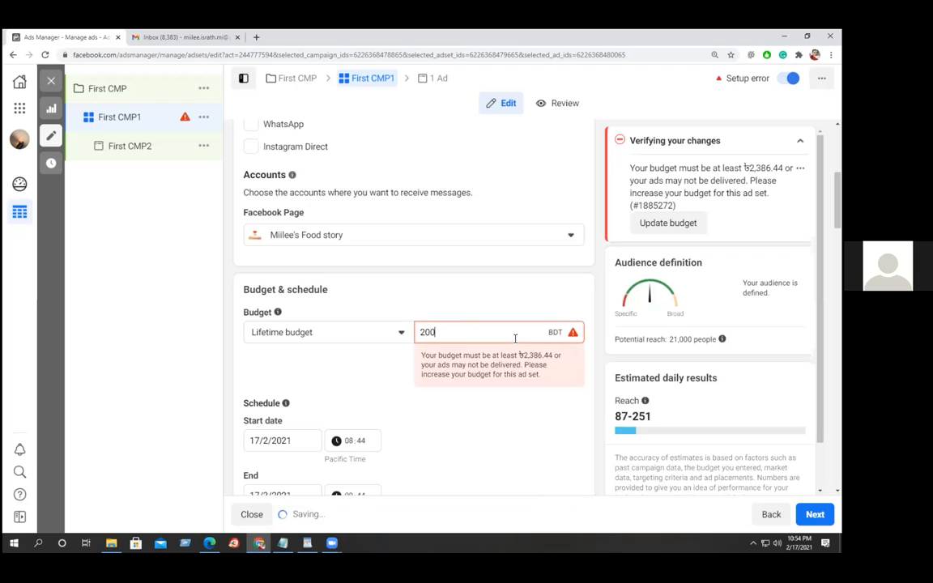
pyautogui.write('0')
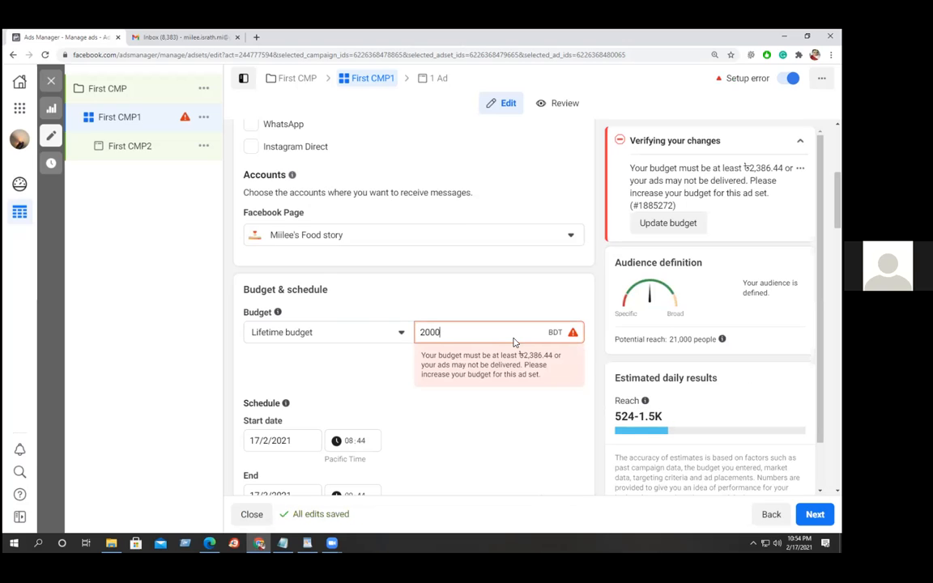
pyautogui.scroll(-1, 482, 420)
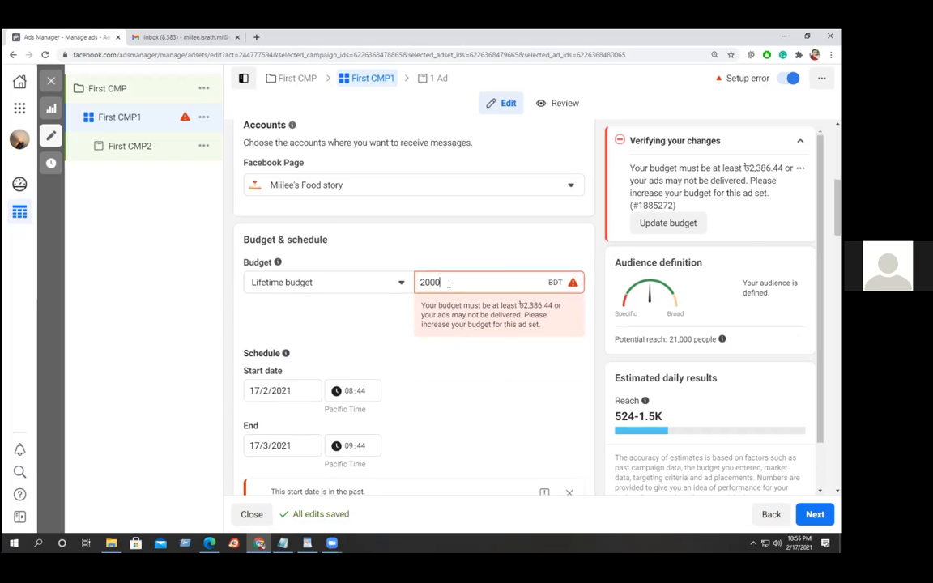
# Set the ad set schedule to start on 18/2/2021 at 08:00.
pyautogui.click(259, 387)
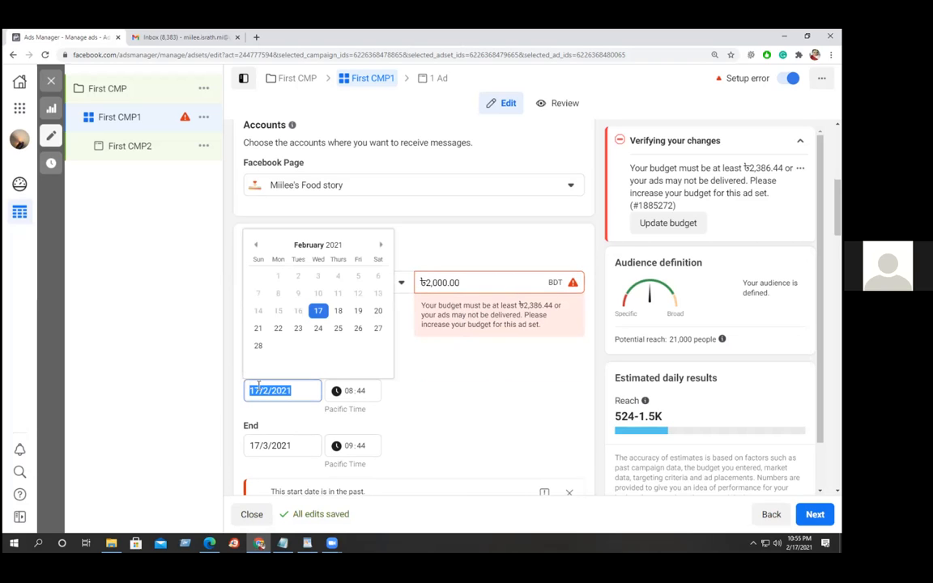
pyautogui.click(339, 311)
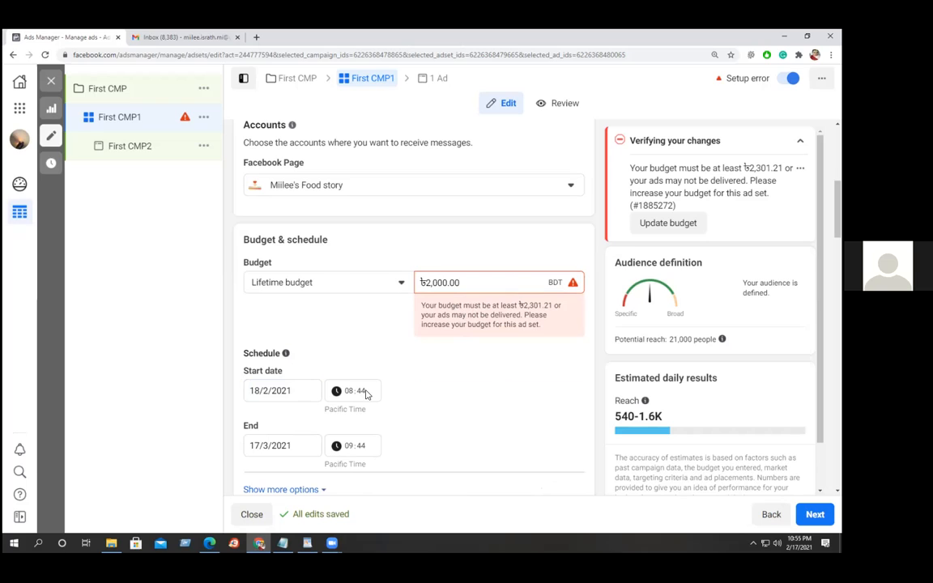
pyautogui.click(350, 392)
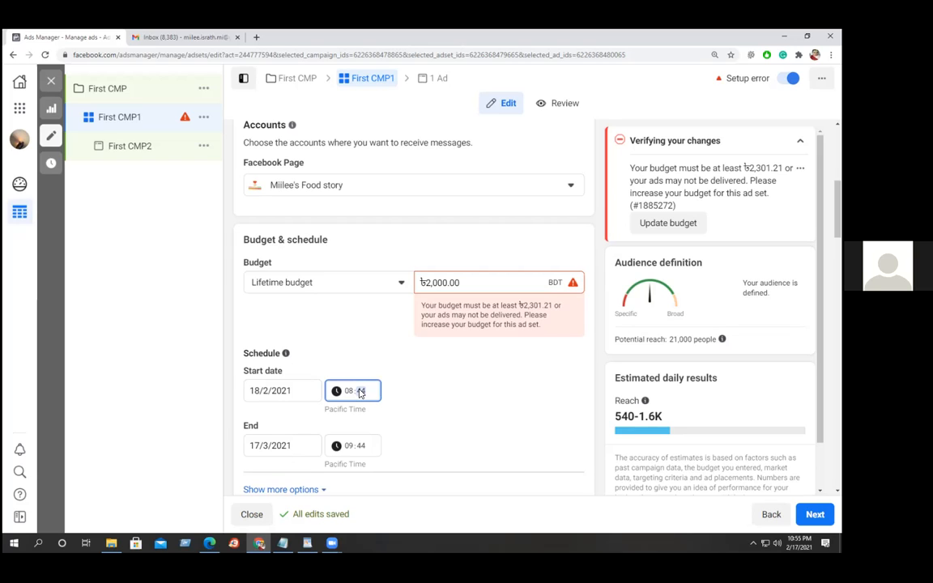
pyautogui.write('00')
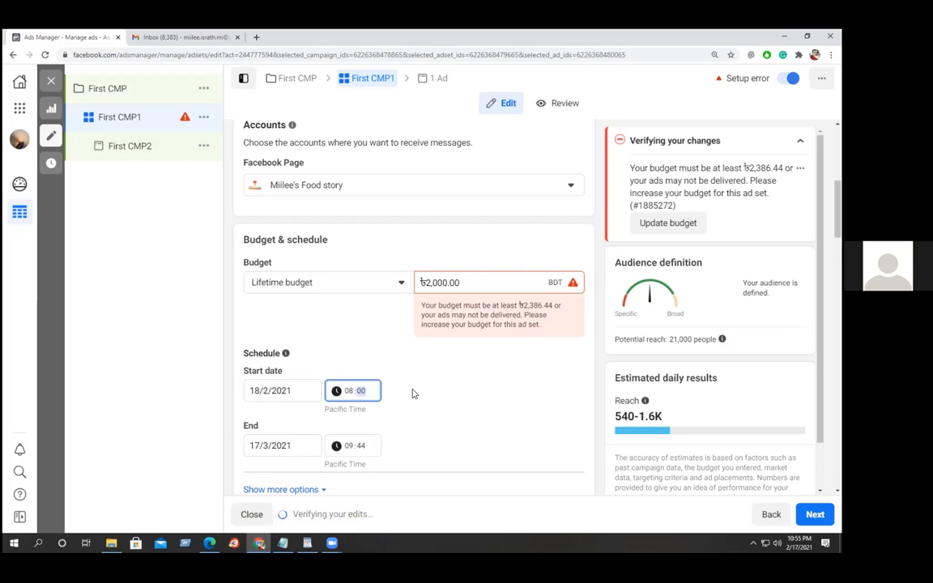
# Set the schedule's end date to 22 February 2021.
pyautogui.click(273, 443)
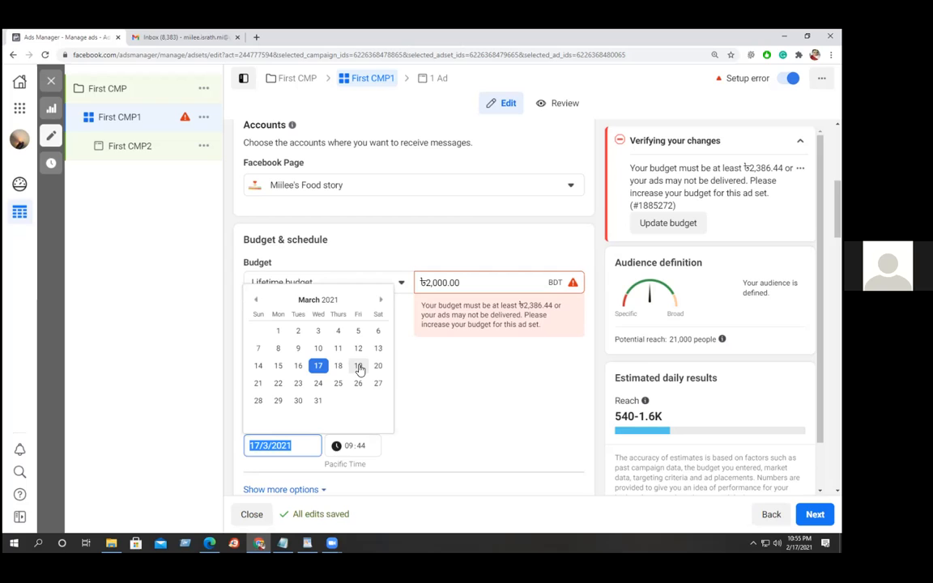
pyautogui.click(279, 383)
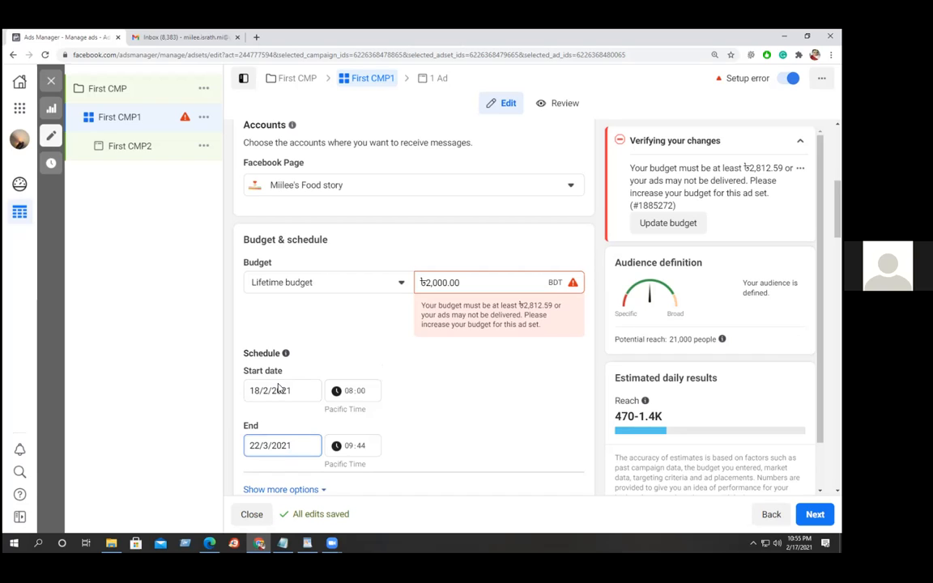
pyautogui.click(414, 443)
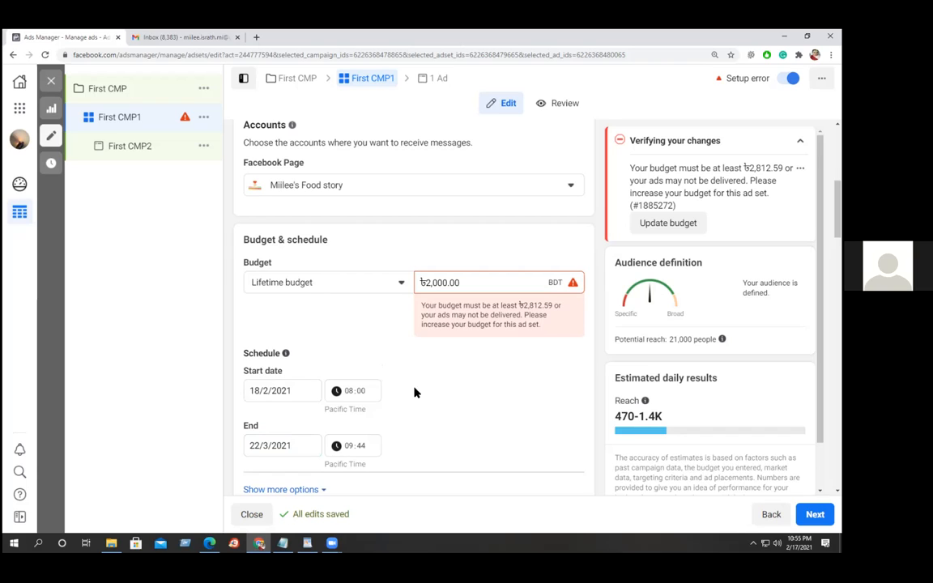
pyautogui.click(273, 445)
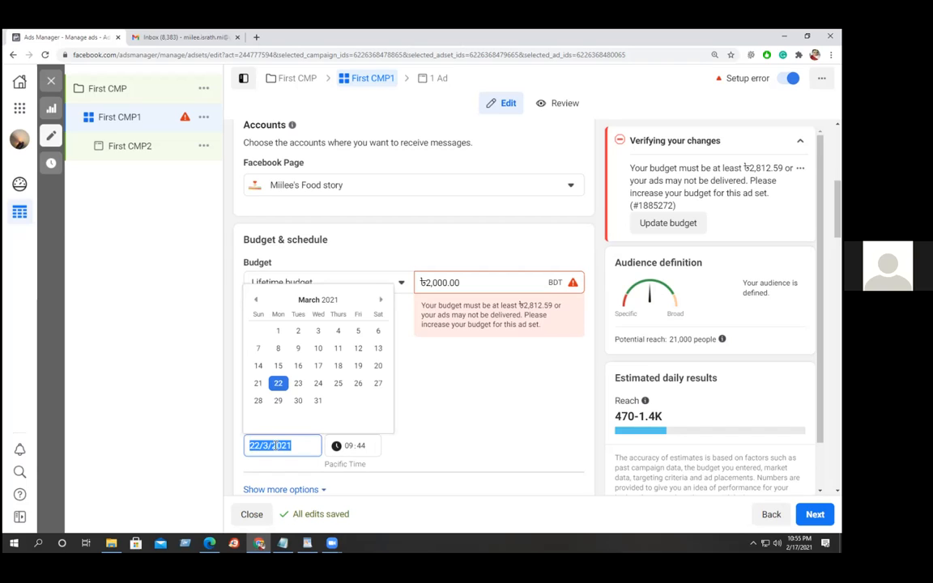
pyautogui.click(256, 301)
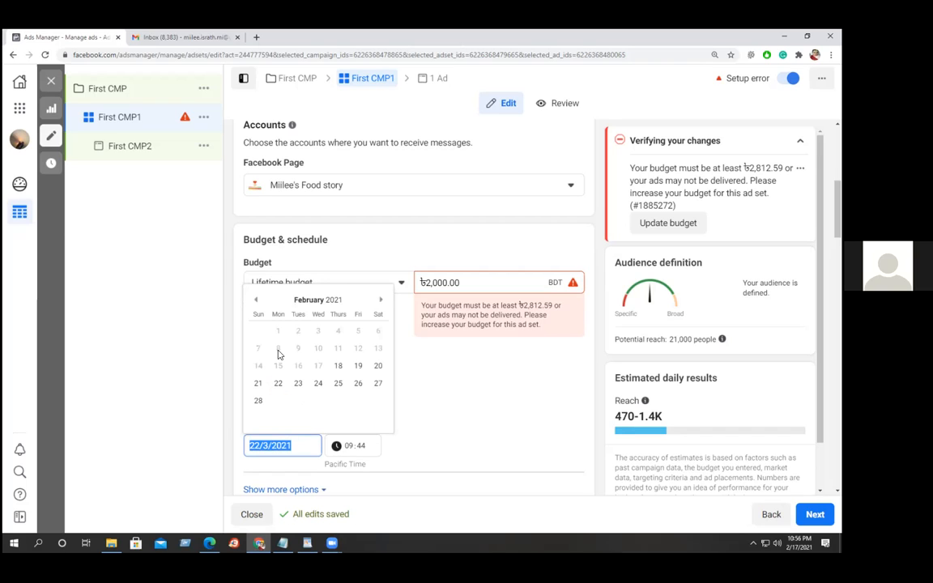
pyautogui.click(278, 384)
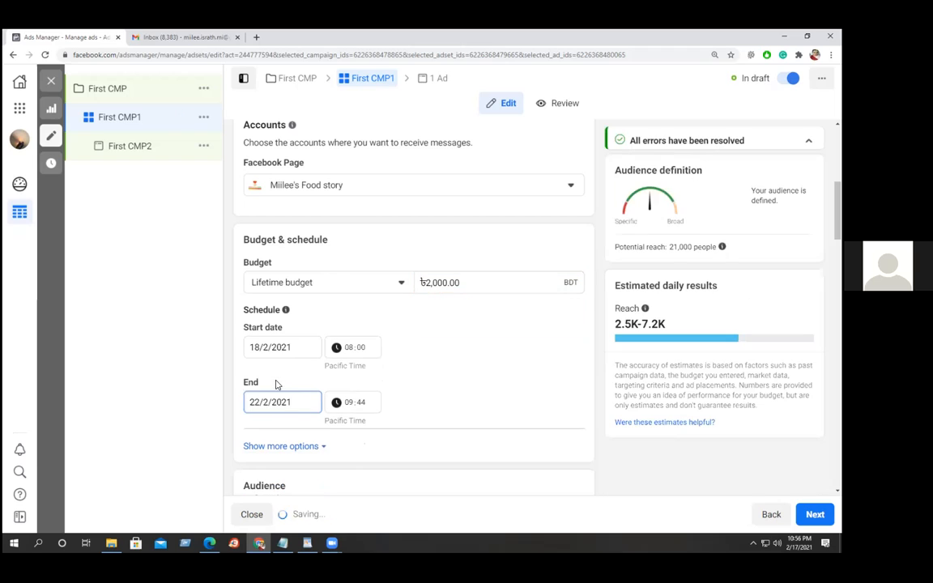
pyautogui.click(463, 375)
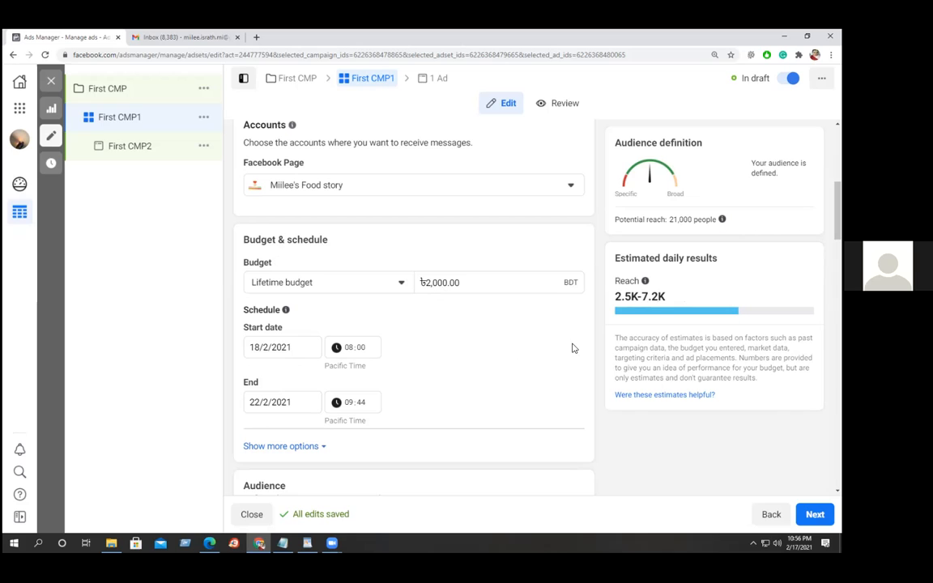
# Continue to the First CMP2 ad level and bring up the Create Ad setup choices.
pyautogui.click(815, 515)
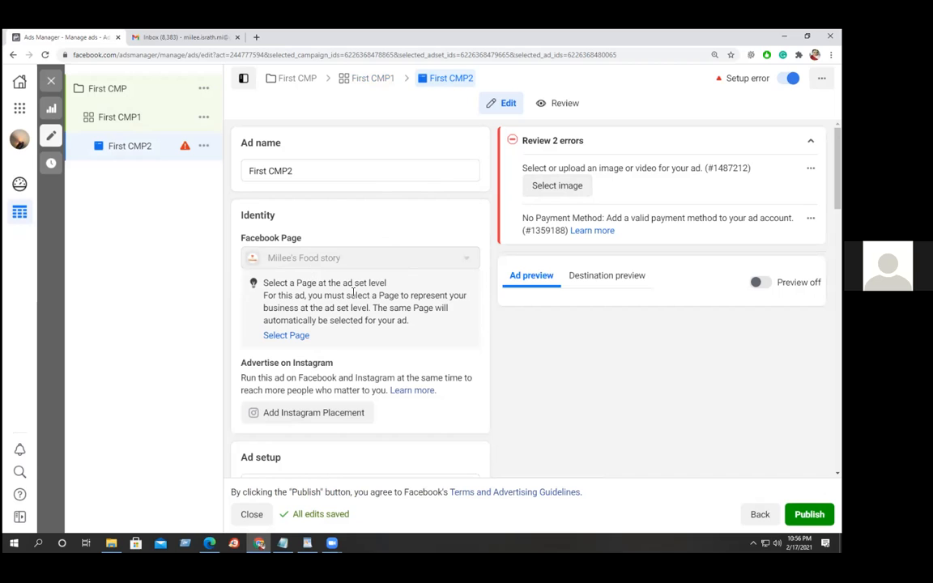
pyautogui.scroll(-3, 372, 297)
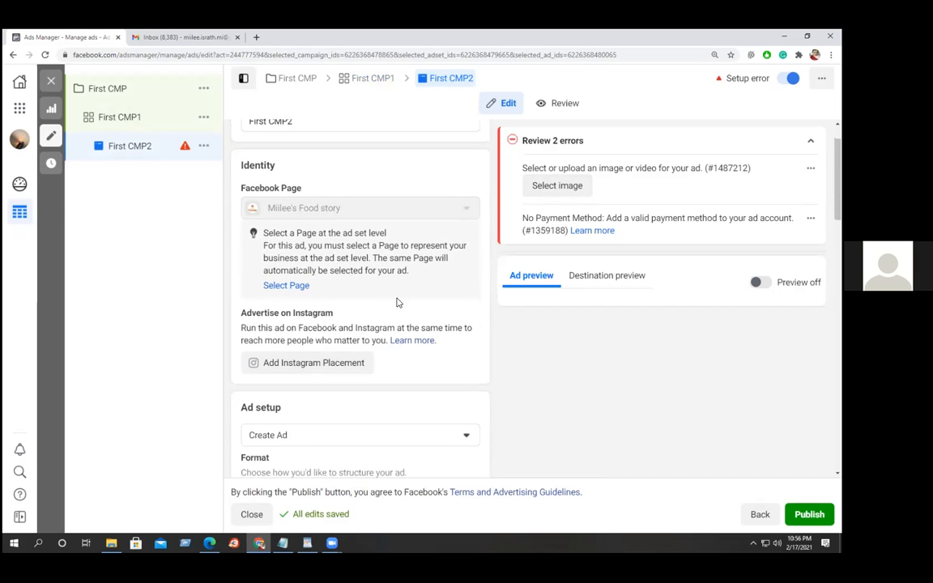
pyautogui.scroll(-2, 397, 302)
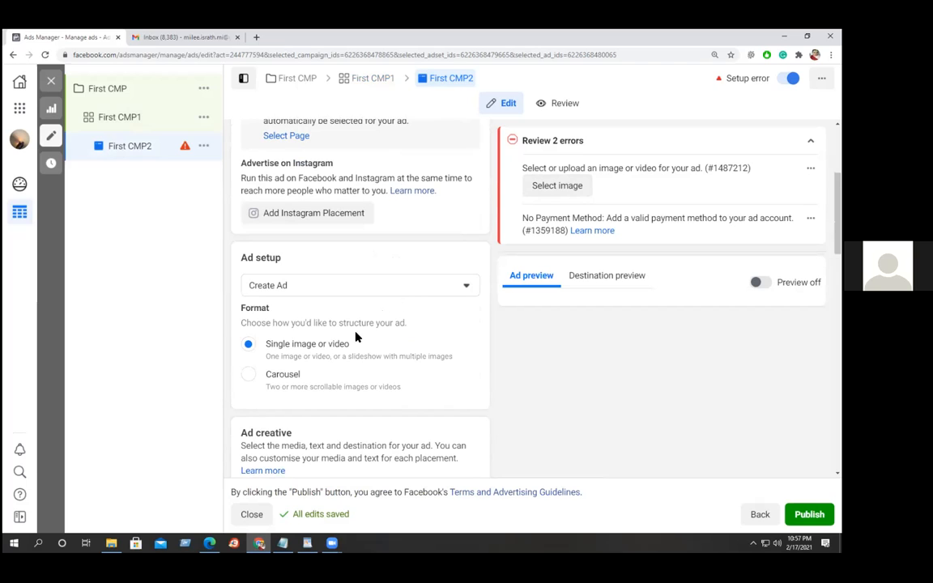
pyautogui.scroll(1, 348, 341)
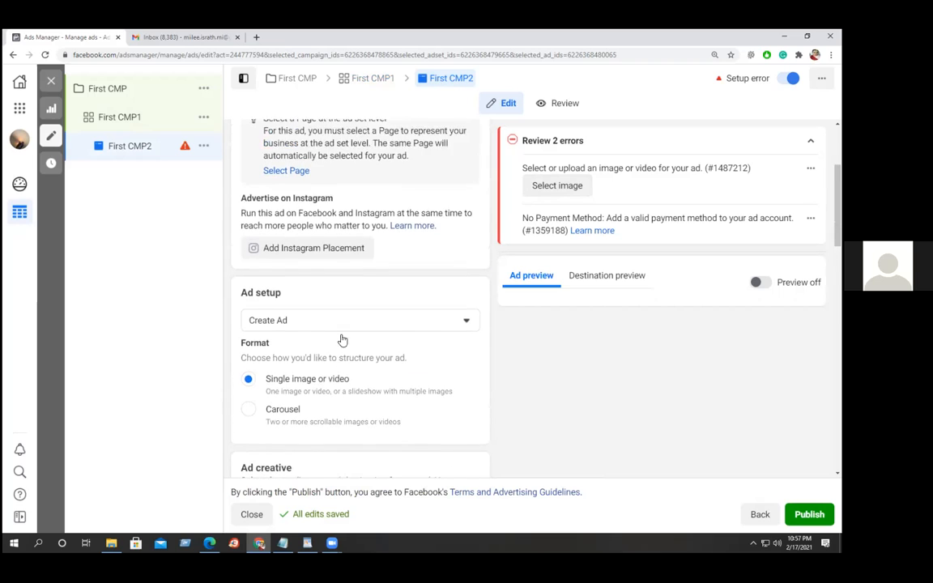
pyautogui.scroll(3, 347, 341)
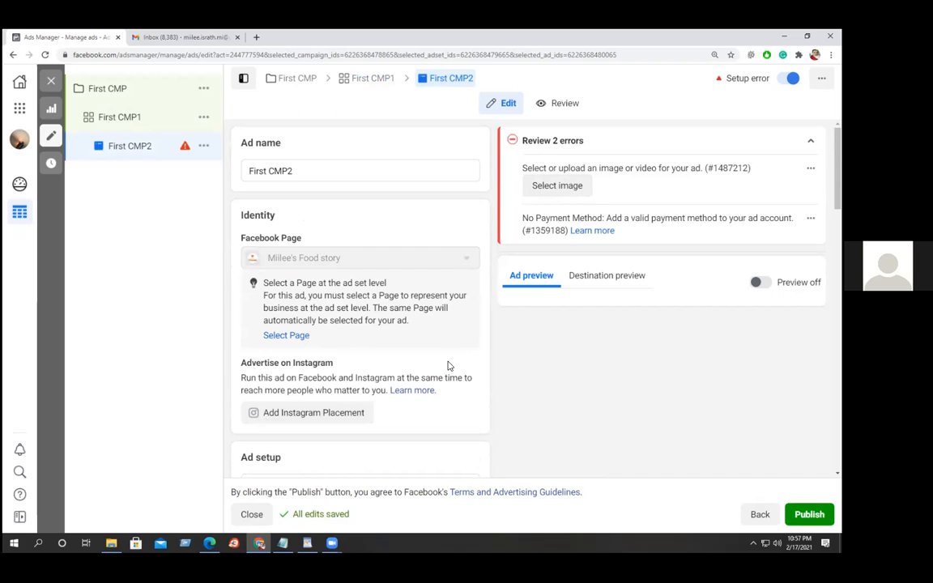
pyautogui.scroll(-3, 447, 367)
pyautogui.scroll(-2, 444, 369)
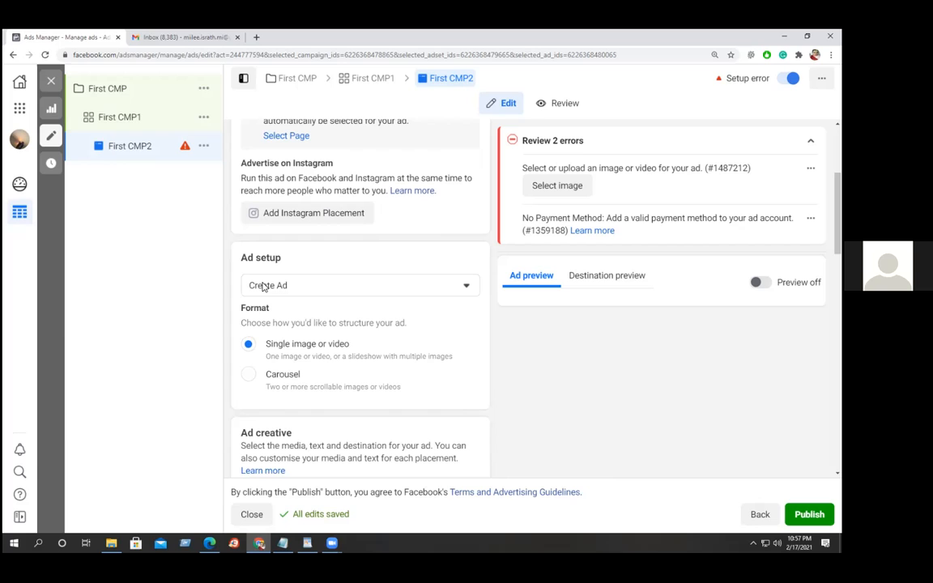
pyautogui.click(465, 286)
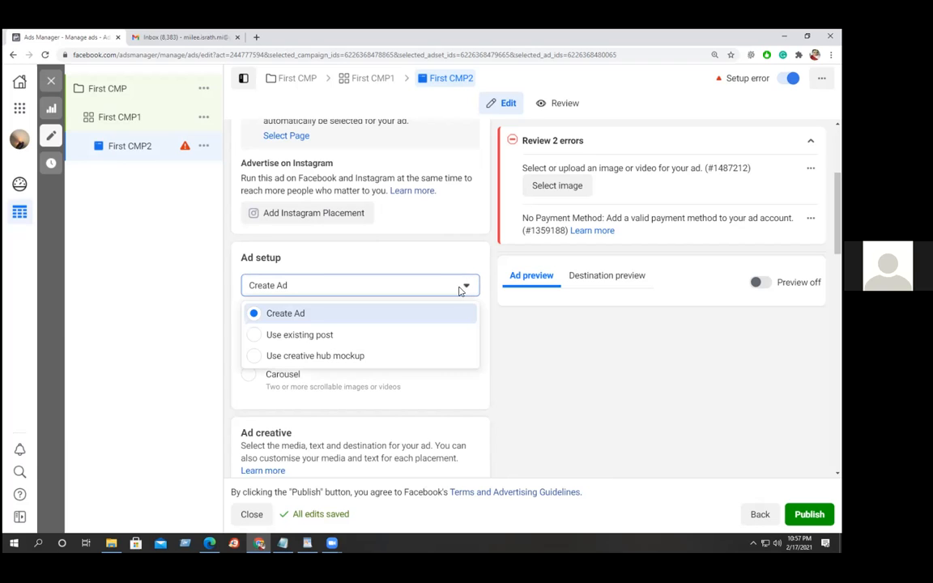
# Use the page's existing 25 Jan 2021 clay-pot photo post for the First CMP2 ad.
pyautogui.click(281, 334)
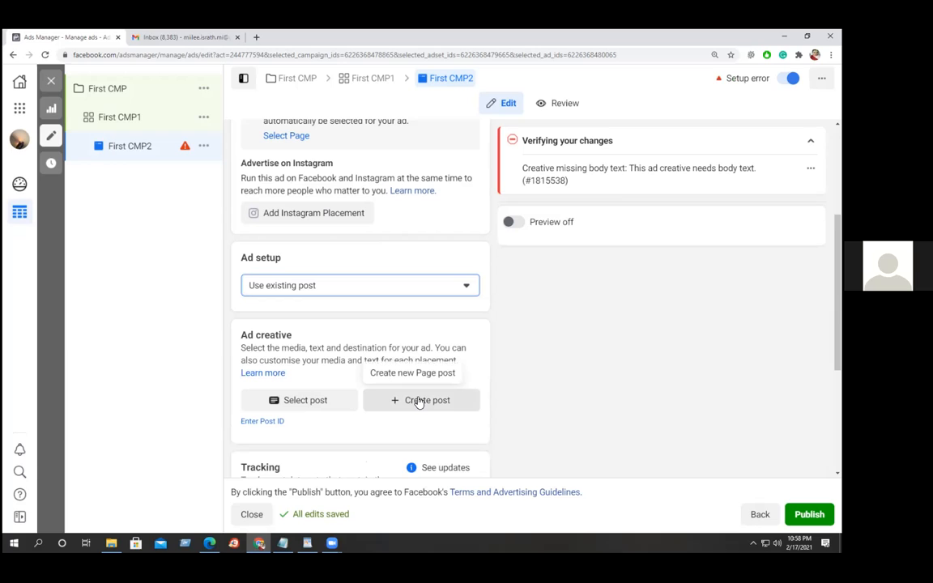
pyautogui.click(299, 400)
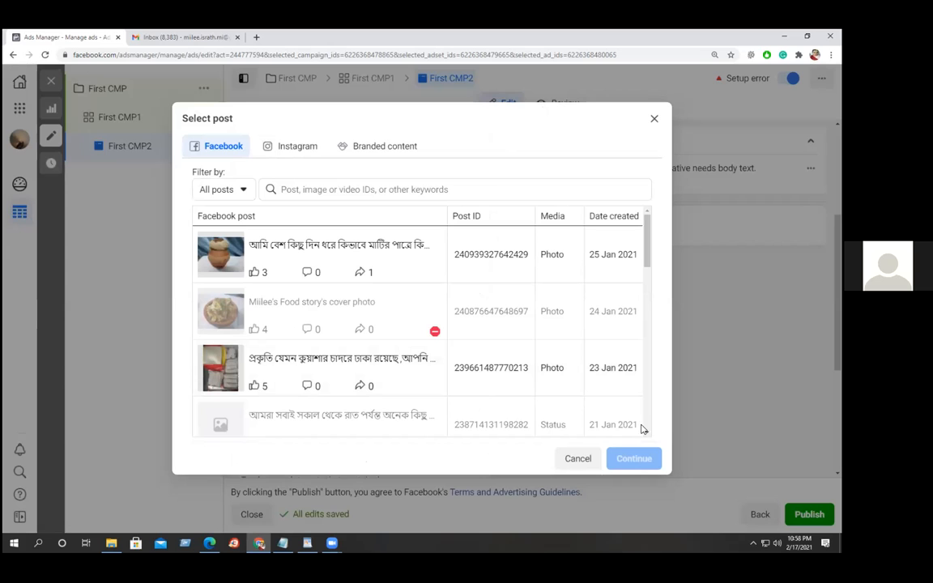
pyautogui.moveTo(645, 259)
pyautogui.mouseDown()
pyautogui.moveTo(646, 393)
pyautogui.moveTo(642, 241)
pyautogui.moveTo(634, 250)
pyautogui.mouseUp()
pyautogui.moveTo(438, 328)
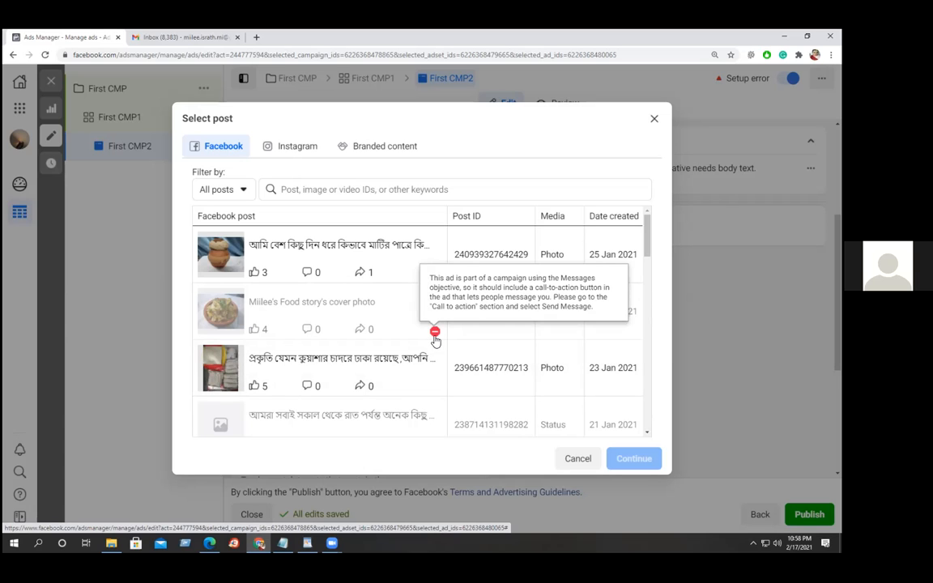
pyautogui.click(296, 250)
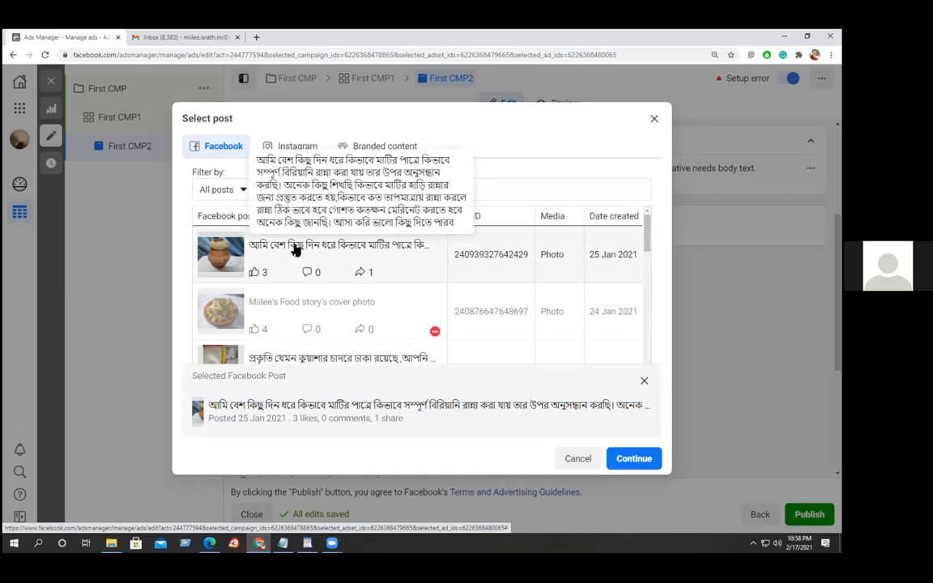
pyautogui.click(629, 460)
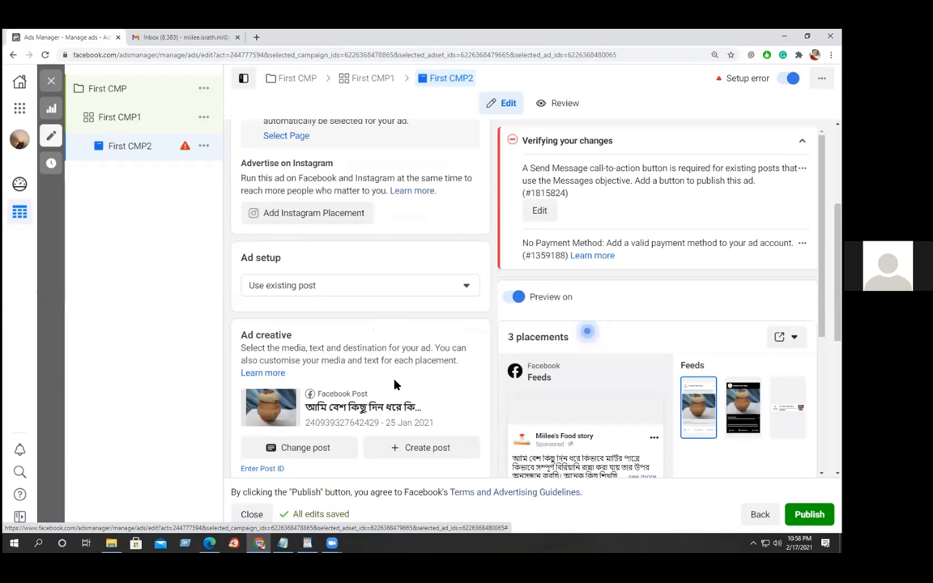
# Set the ad's call to action to Send Message and confirm updating the post.
pyautogui.scroll(-2, 412, 371)
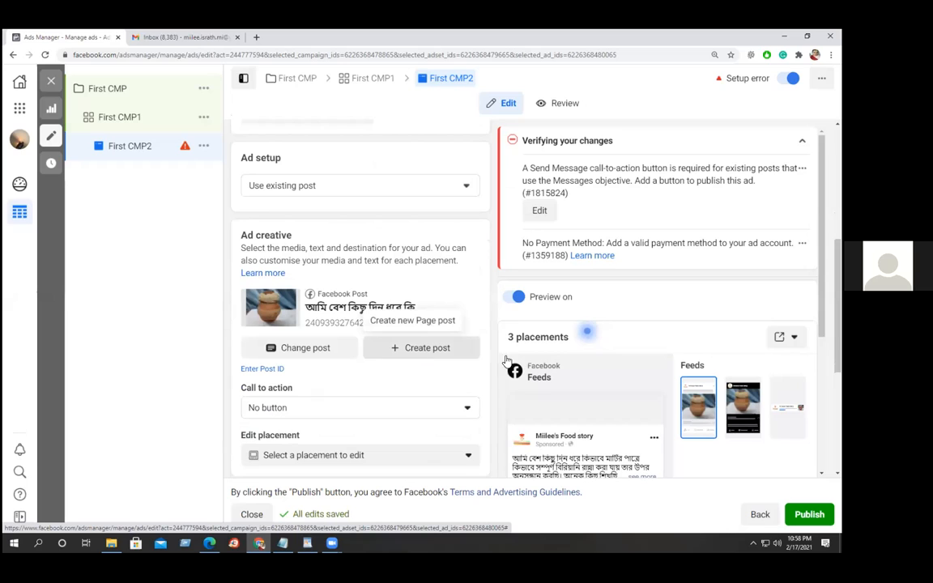
pyautogui.scroll(-2, 567, 369)
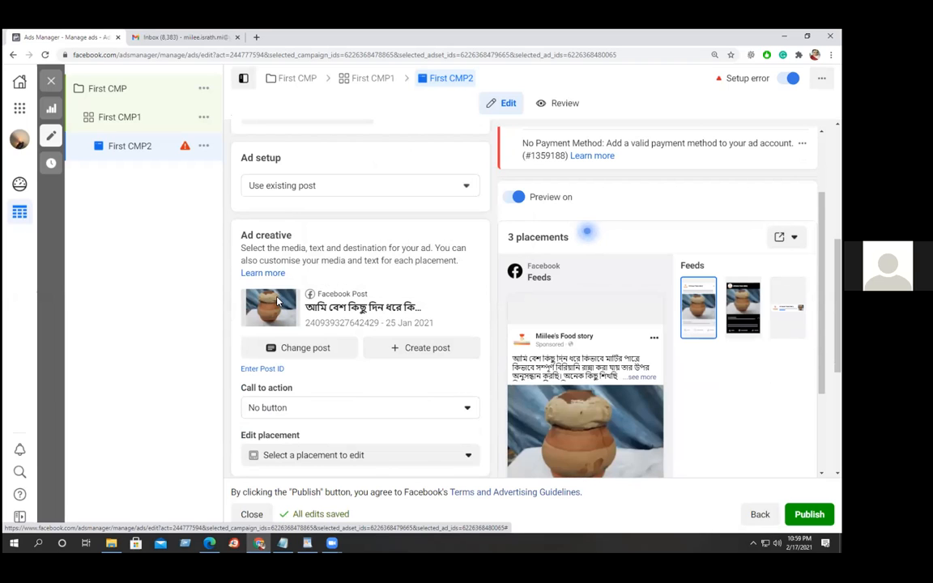
pyautogui.scroll(-3, 575, 347)
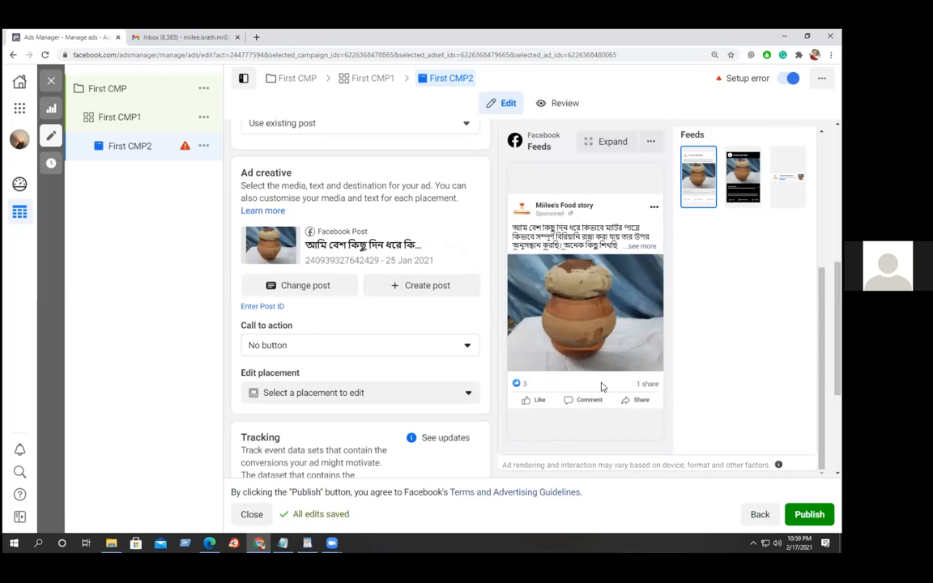
pyautogui.click(472, 346)
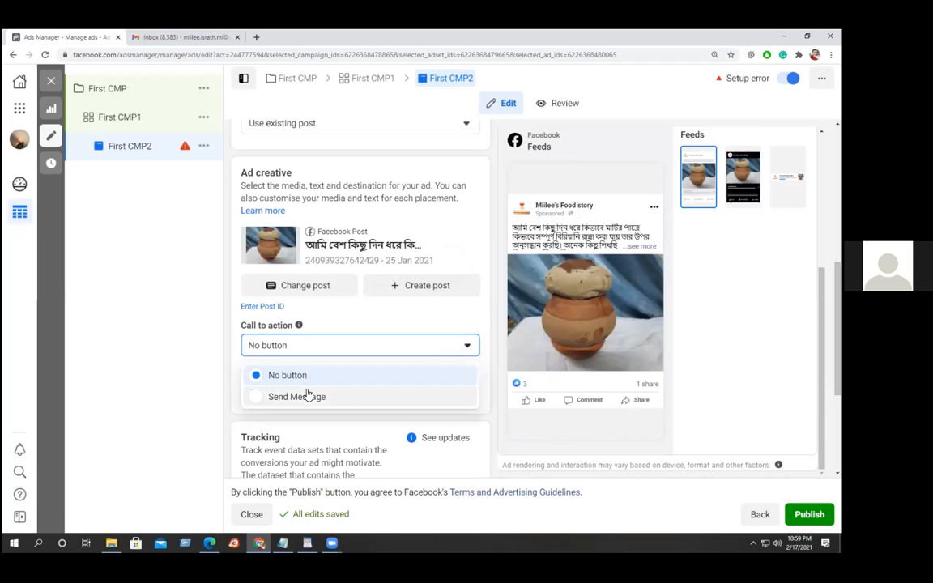
pyautogui.click(259, 397)
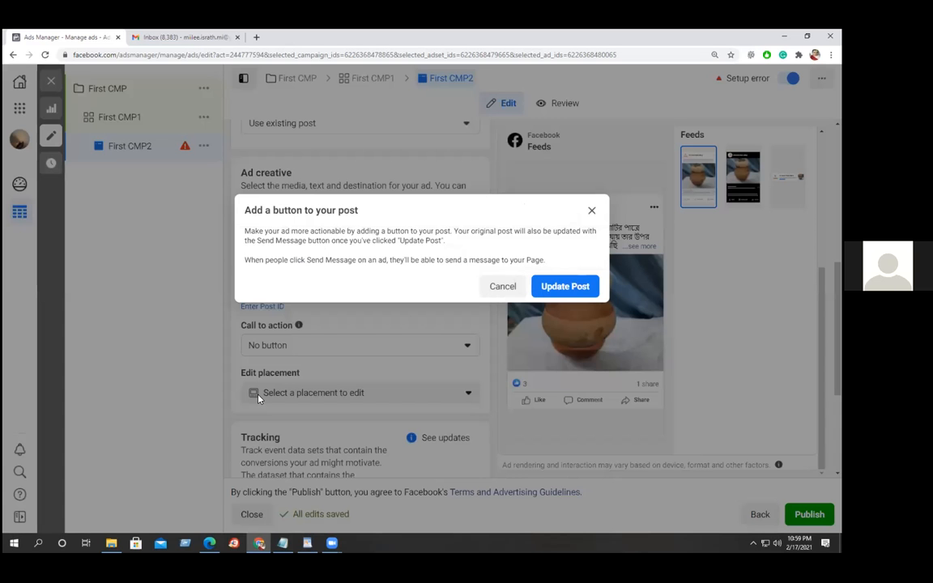
pyautogui.click(551, 288)
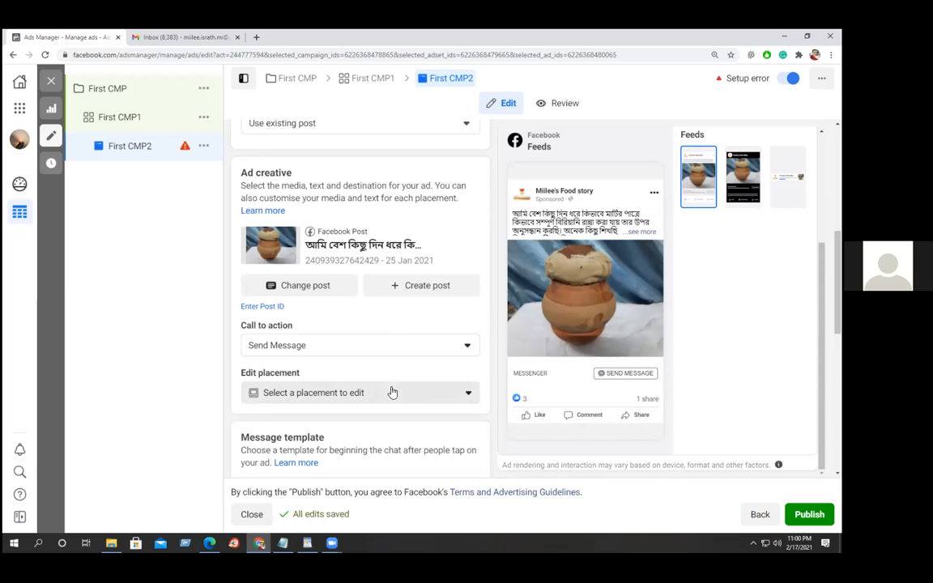
# Pick Facebook News Feed as the placement to edit, previewing the clay-pot post.
pyautogui.click(463, 394)
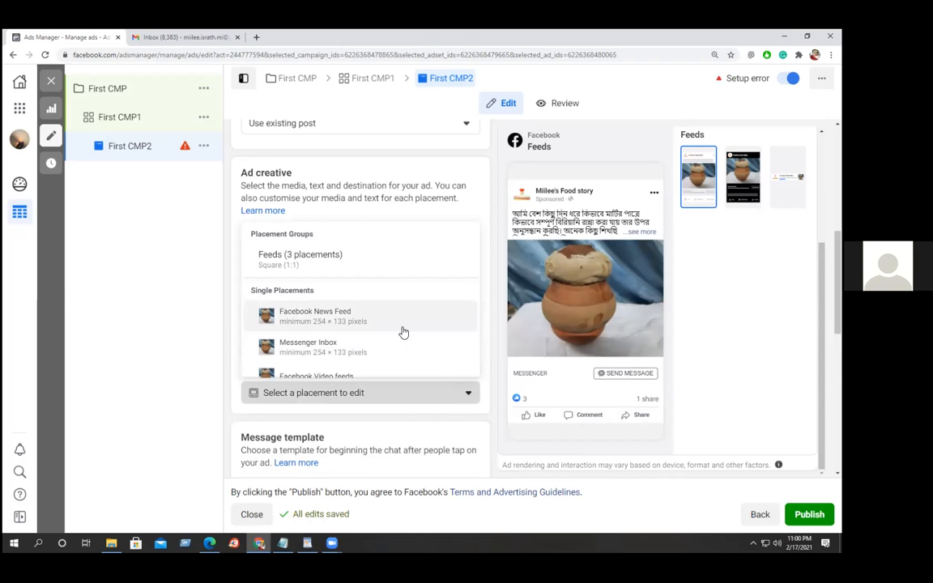
pyautogui.scroll(-1, 405, 332)
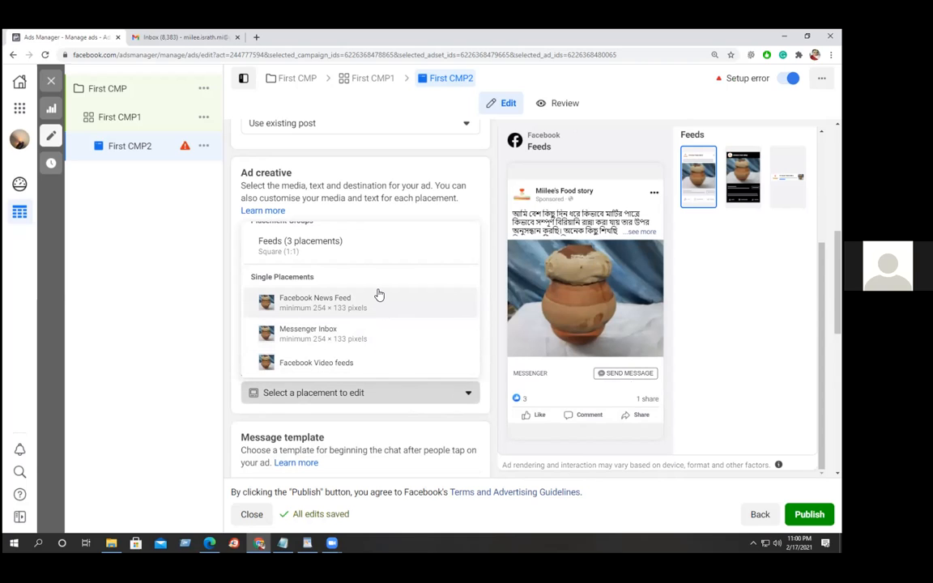
pyautogui.click(313, 304)
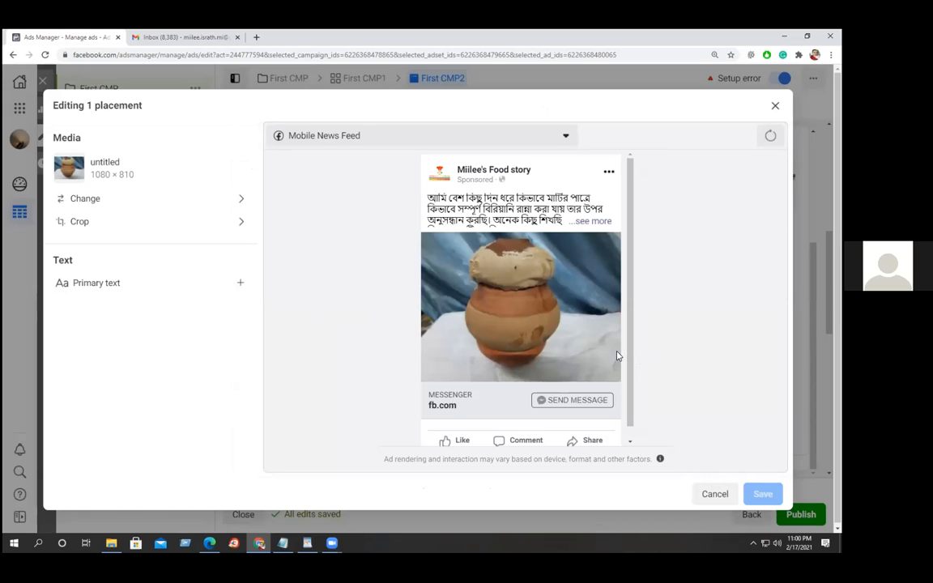
pyautogui.scroll(-2, 625, 354)
pyautogui.scroll(2, 624, 347)
# Cancel the placement editor and set the Message template to Use existing.
pyautogui.click(714, 495)
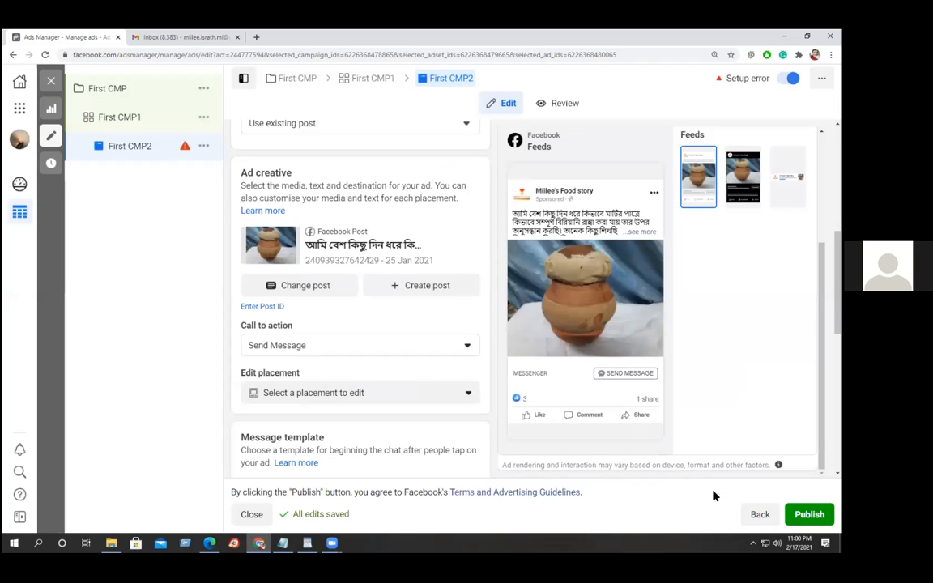
pyautogui.scroll(-2, 458, 349)
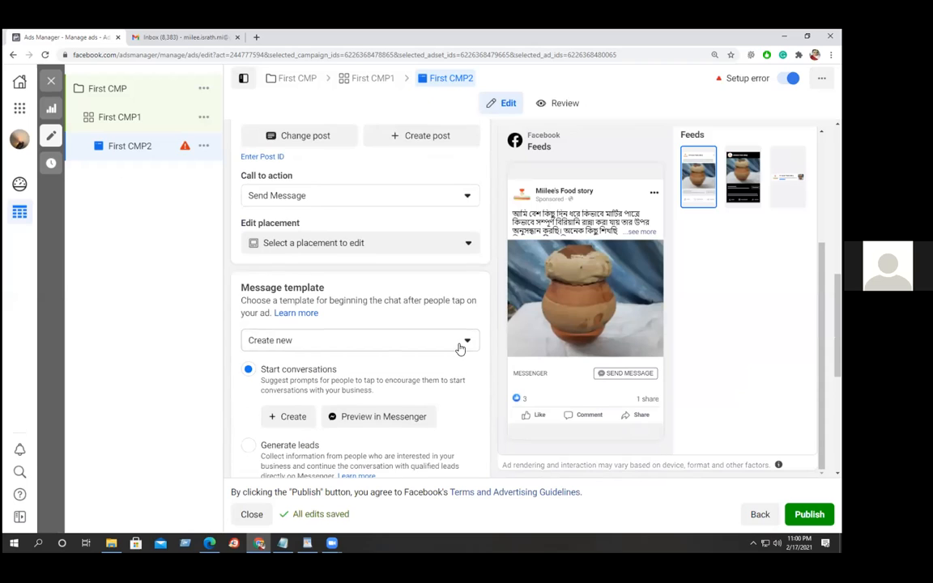
pyautogui.scroll(-1, 459, 348)
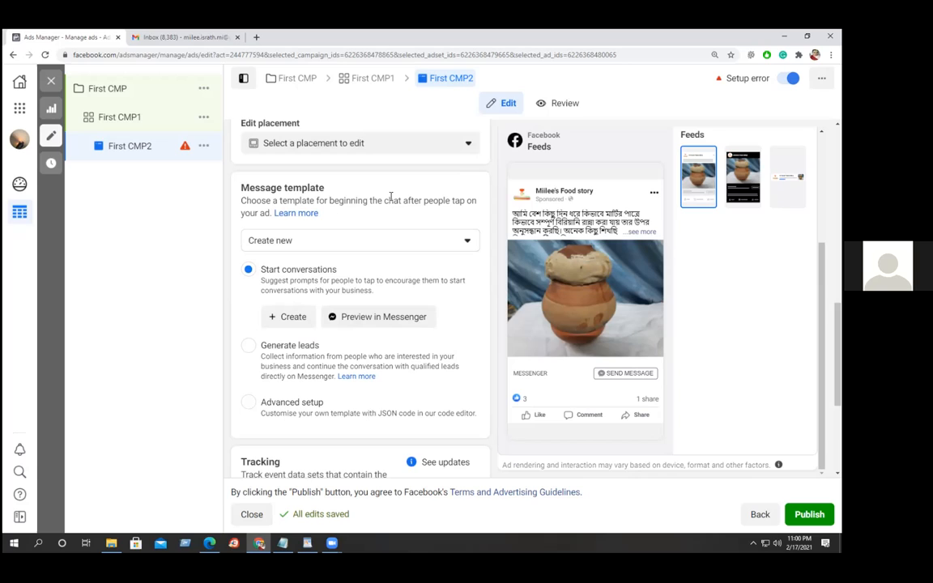
pyautogui.click(467, 241)
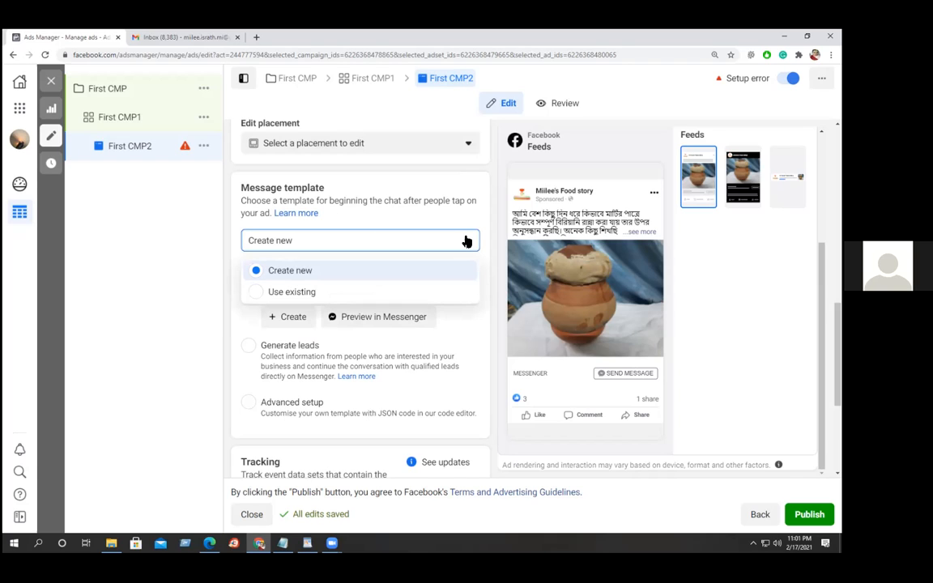
pyautogui.click(257, 293)
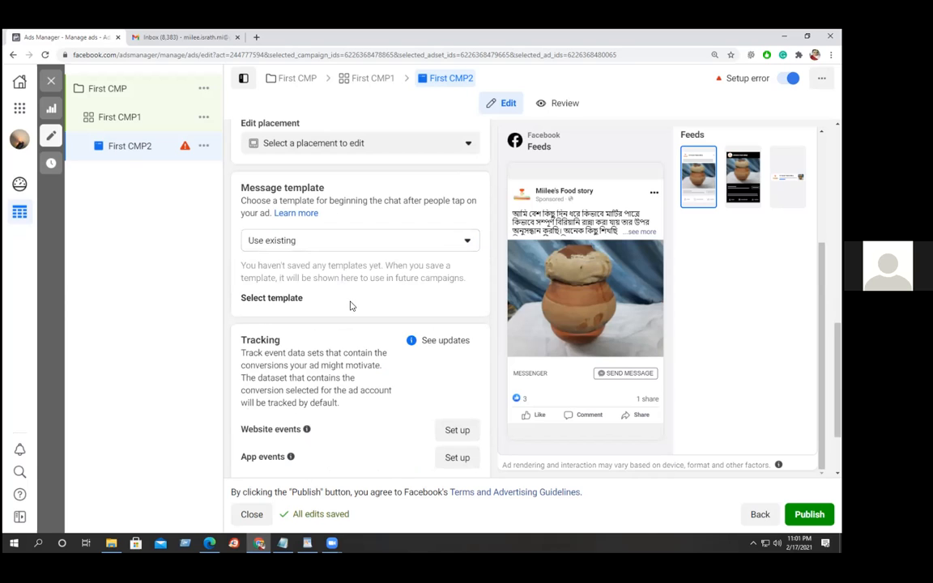
pyautogui.scroll(-2, 377, 302)
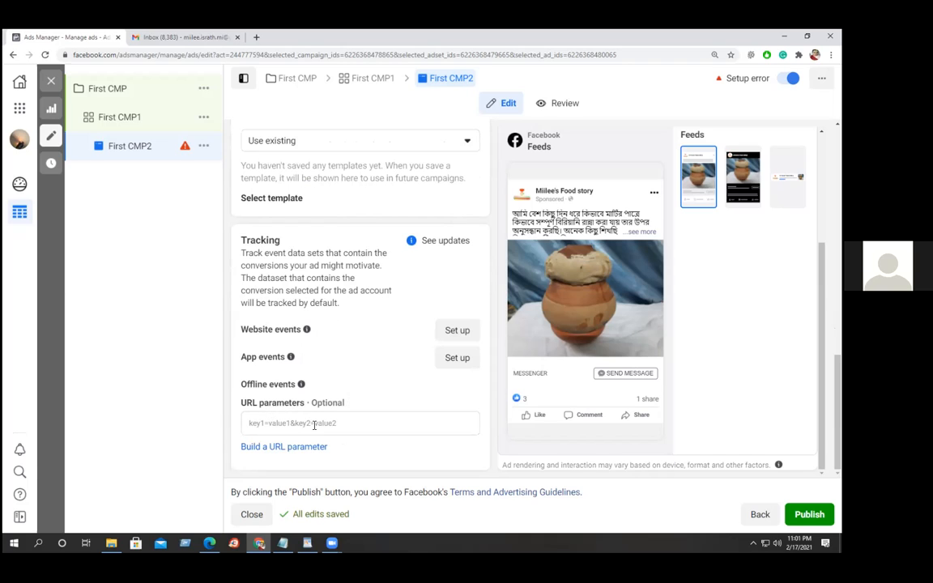
# From a new tab, reach the Chrome Web Store via the Manage extensions page.
pyautogui.moveTo(350, 403)
pyautogui.moveTo(305, 332)
pyautogui.click(258, 38)
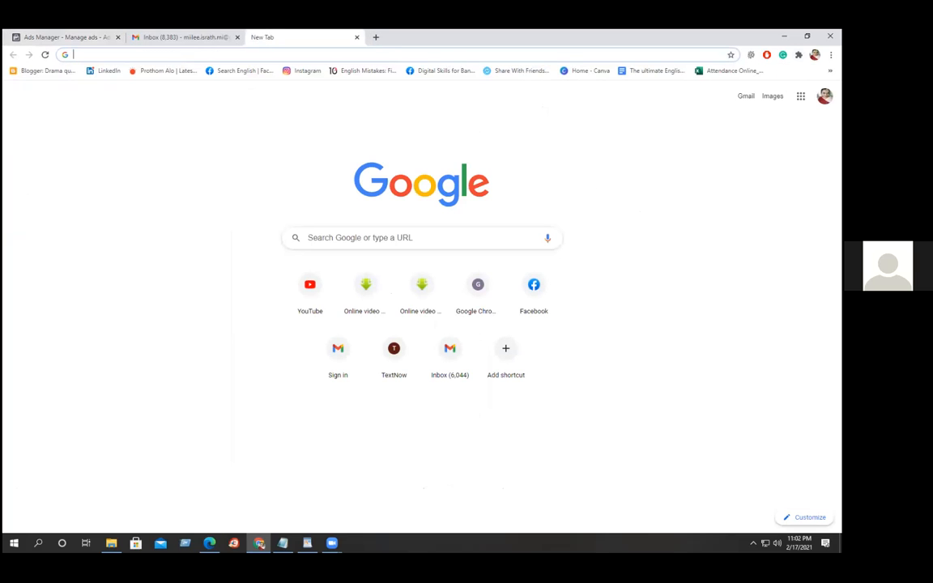
pyautogui.click(799, 55)
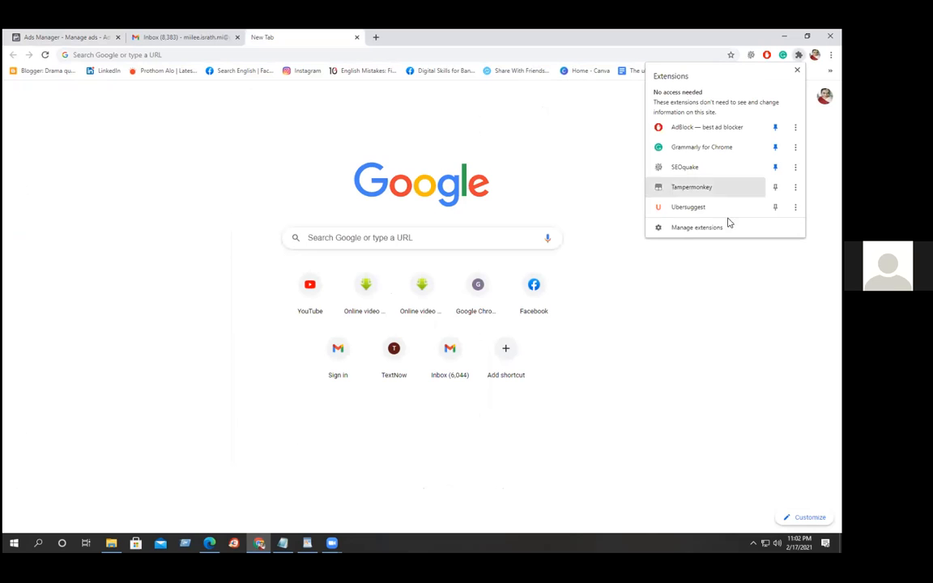
pyautogui.click(694, 227)
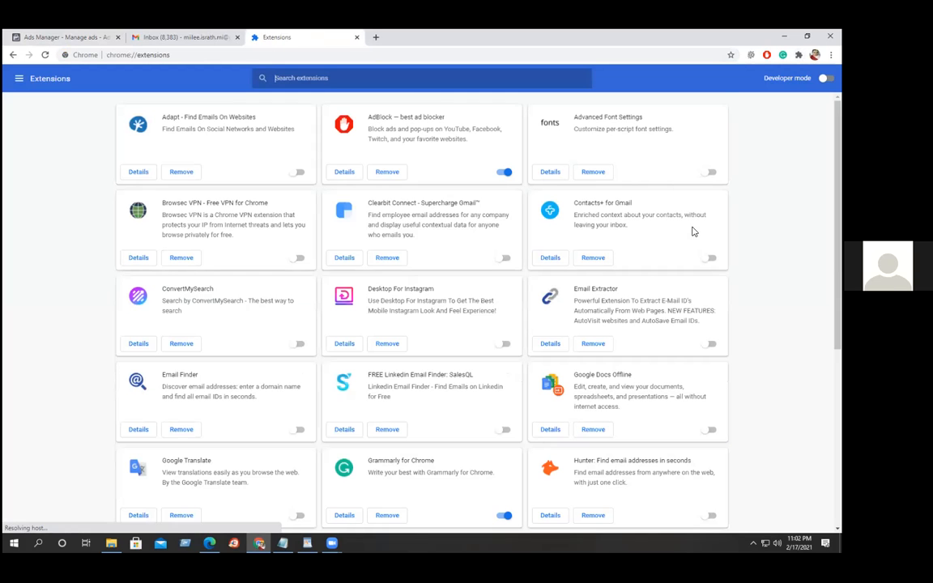
pyautogui.click(17, 79)
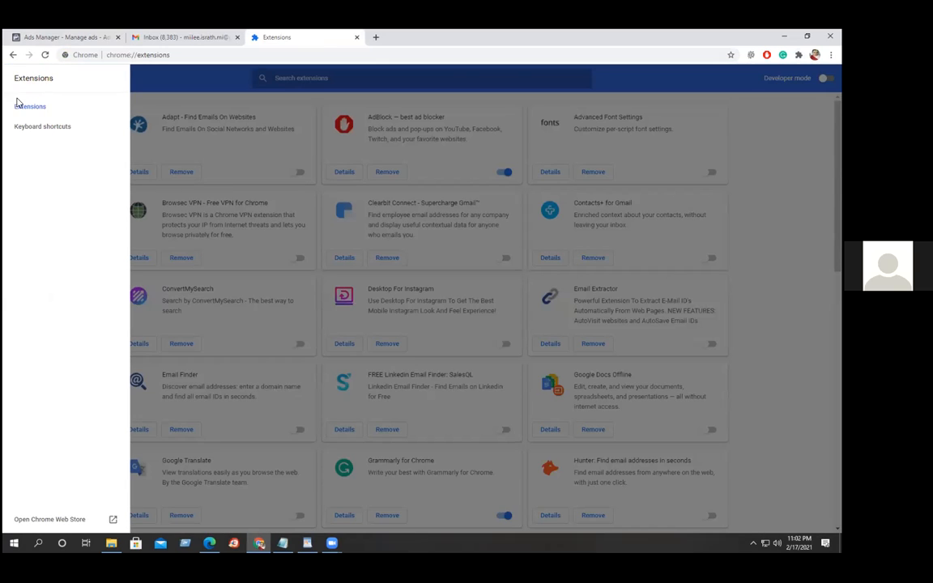
pyautogui.click(56, 520)
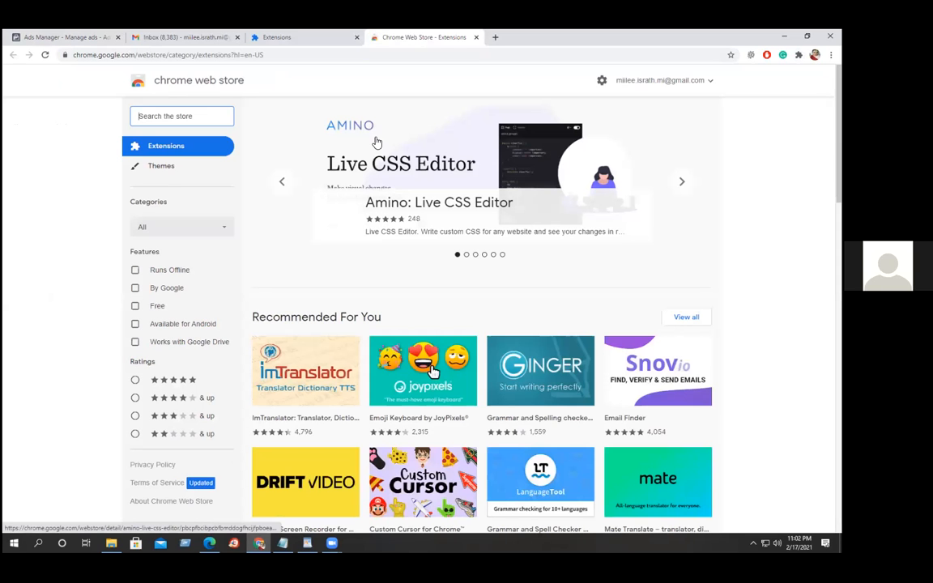
# Search the store for 'facebook pixel', open Facebook Pixel Helper, then return to Ads Manager.
pyautogui.click(178, 116)
pyautogui.write('fac')
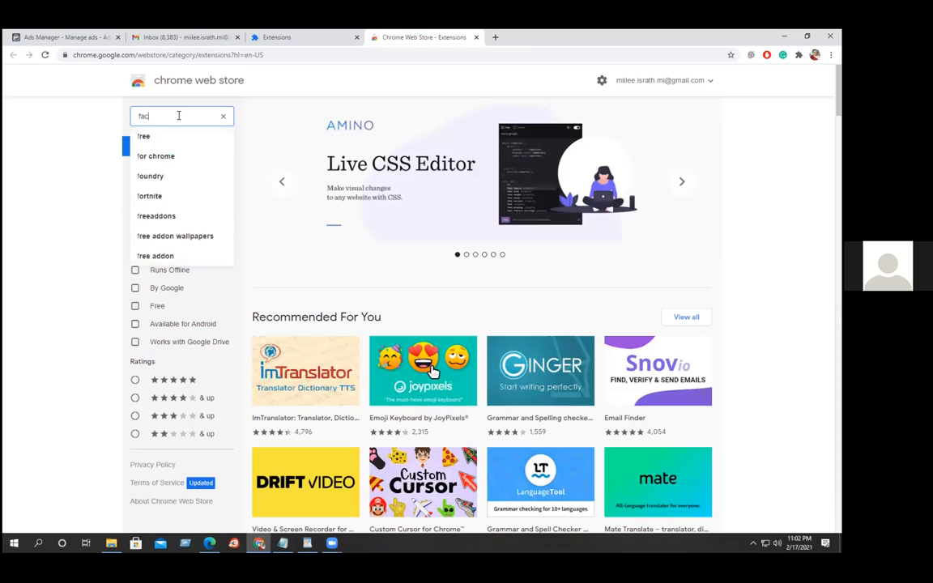
pyautogui.write('ebook')
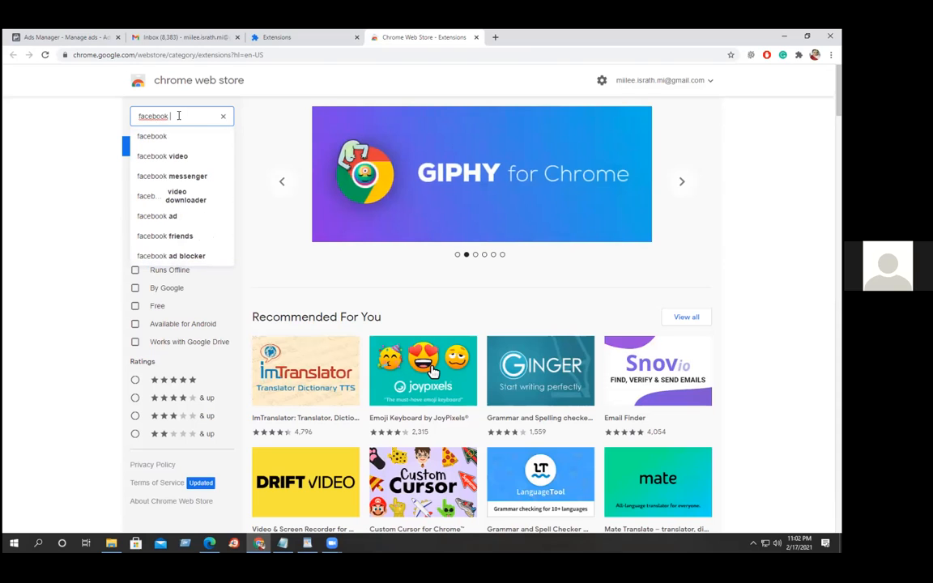
pyautogui.write(' p')
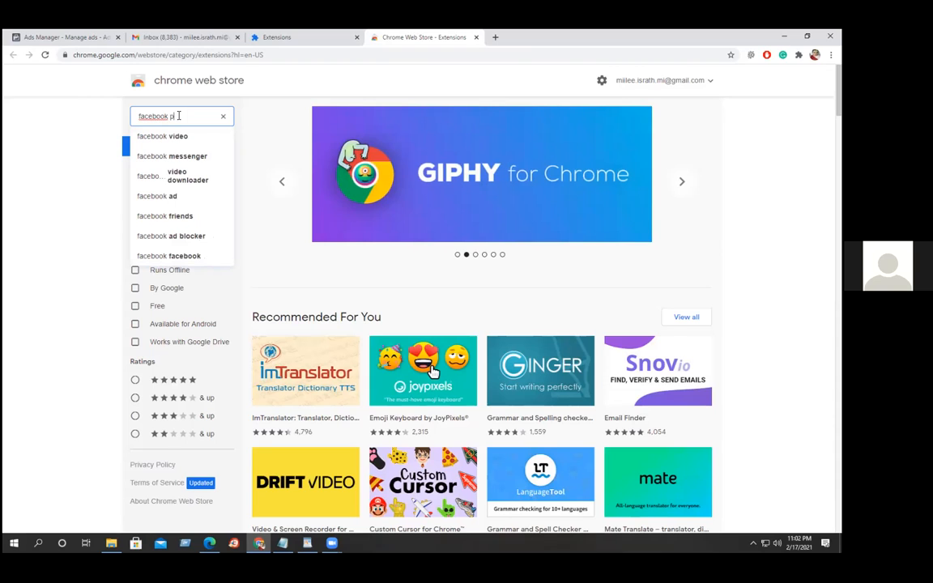
pyautogui.write('ixel')
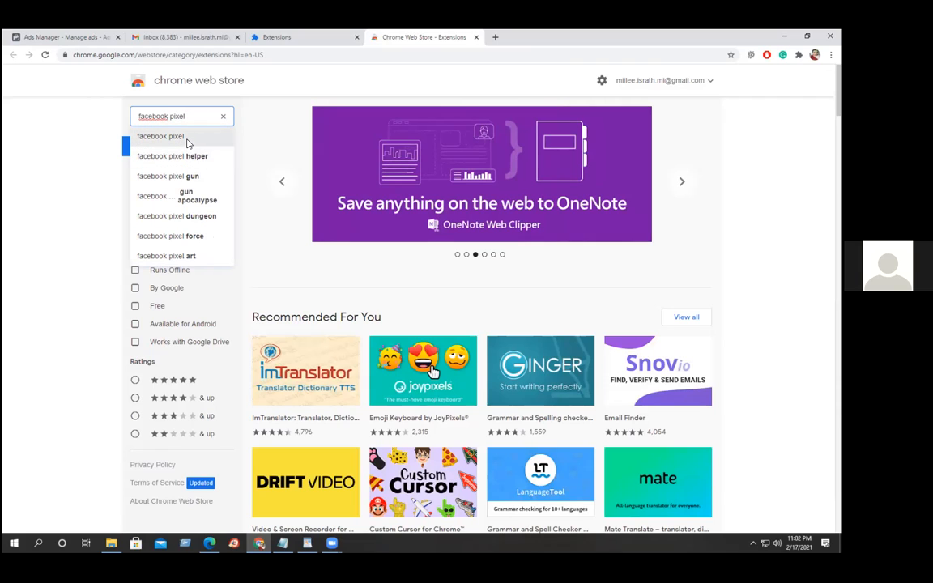
pyautogui.click(187, 142)
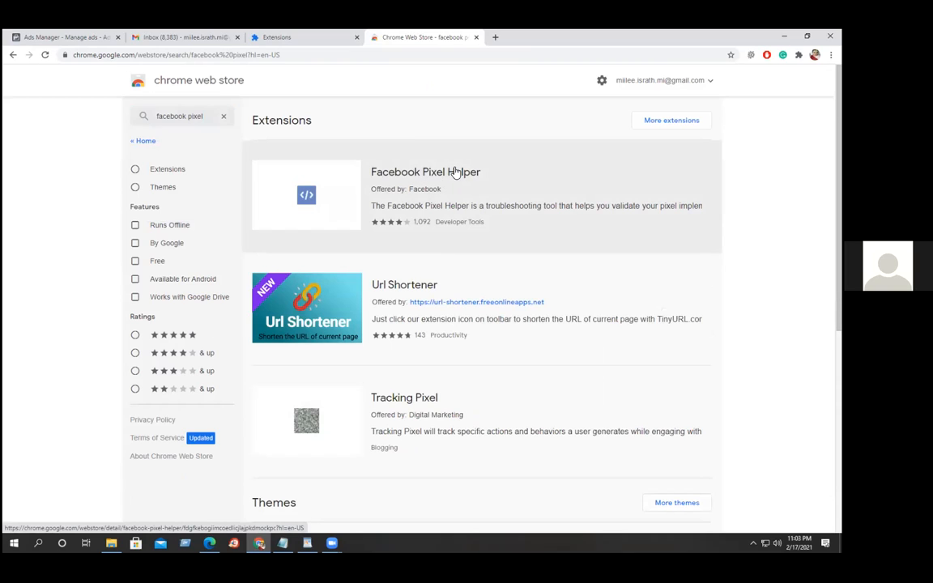
pyautogui.click(412, 173)
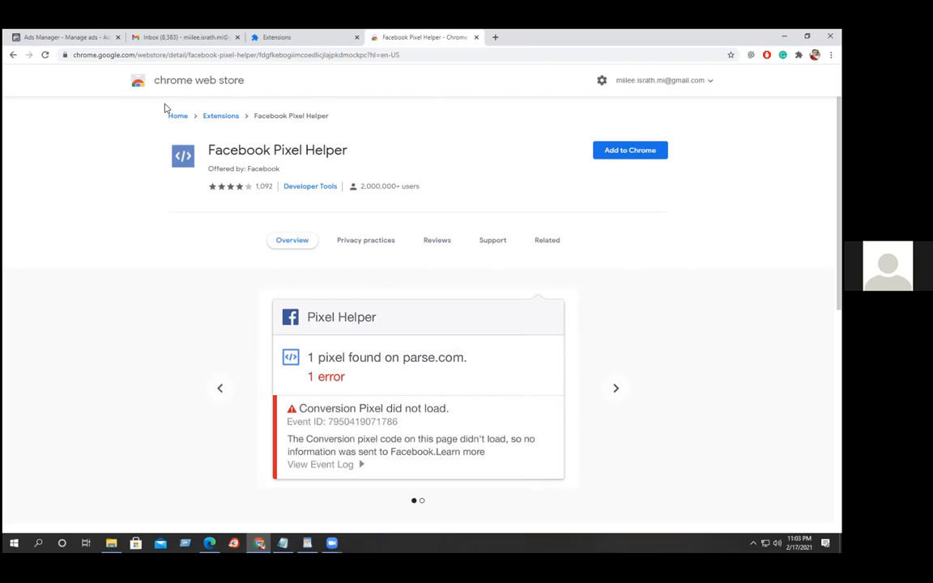
pyautogui.click(57, 37)
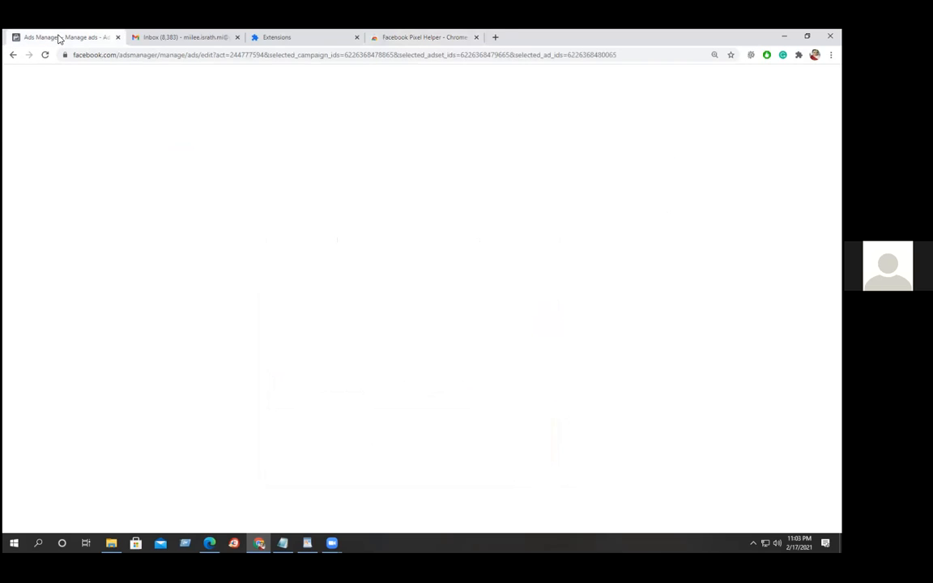
# Close the Pixel Helper and Extensions tabs and publish the ad to reach ad account setup.
pyautogui.click(476, 38)
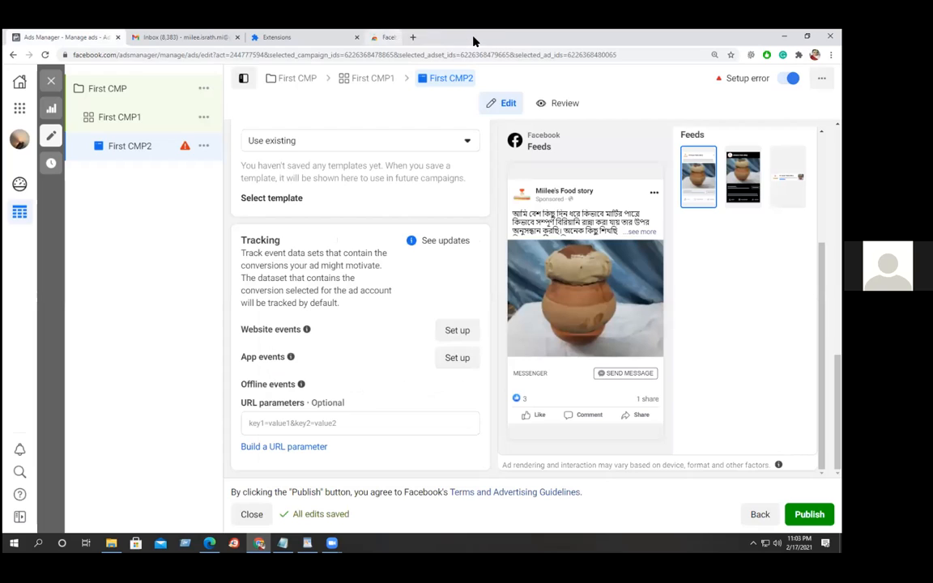
pyautogui.click(357, 37)
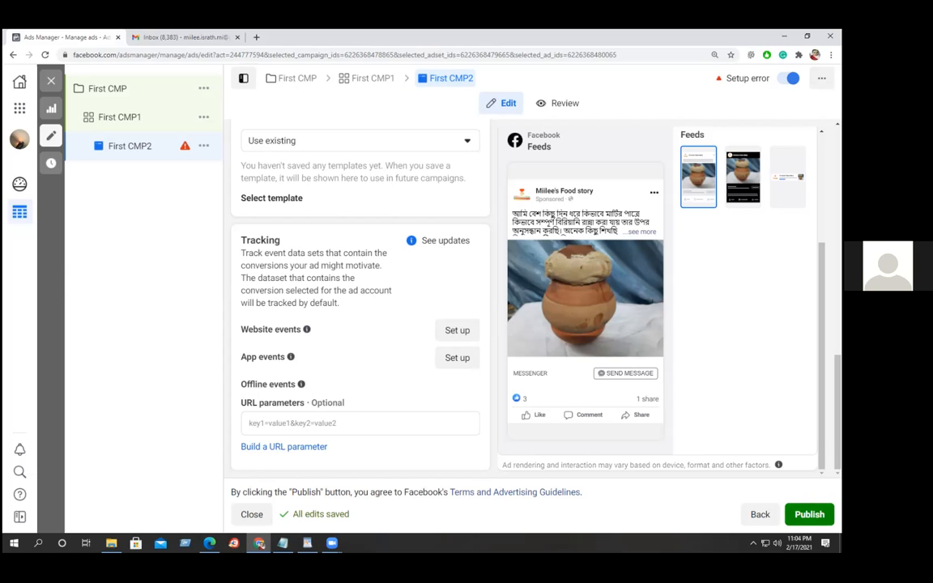
pyautogui.click(809, 515)
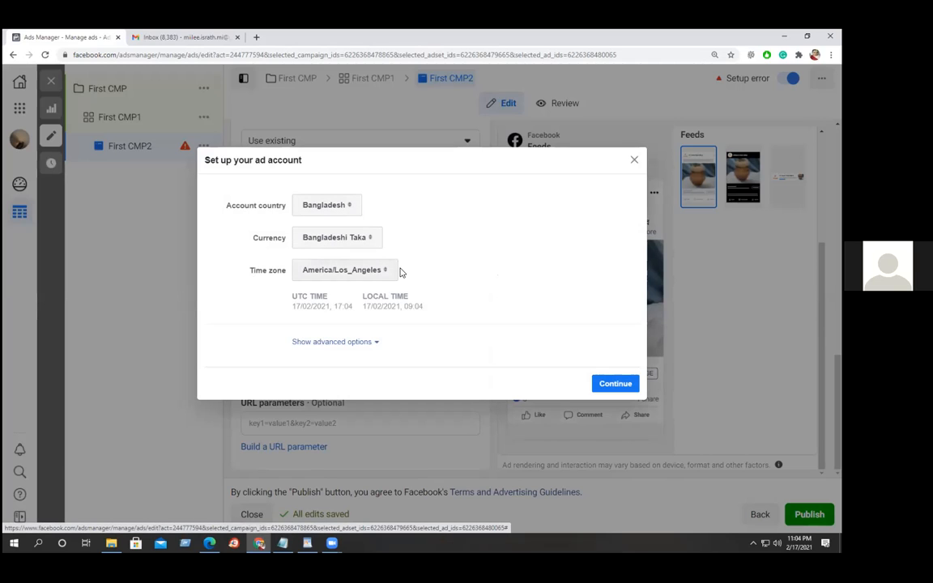
pyautogui.click(349, 206)
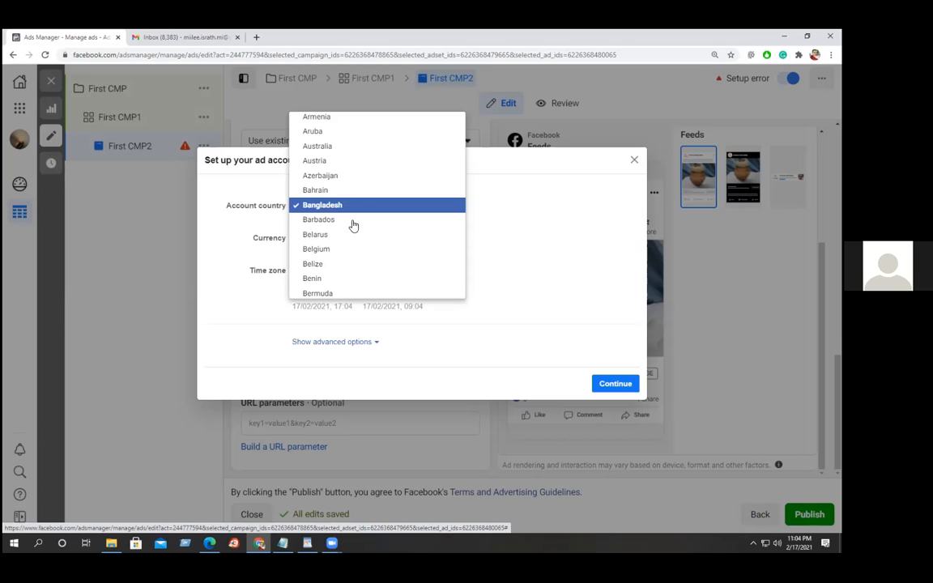
pyautogui.click(563, 252)
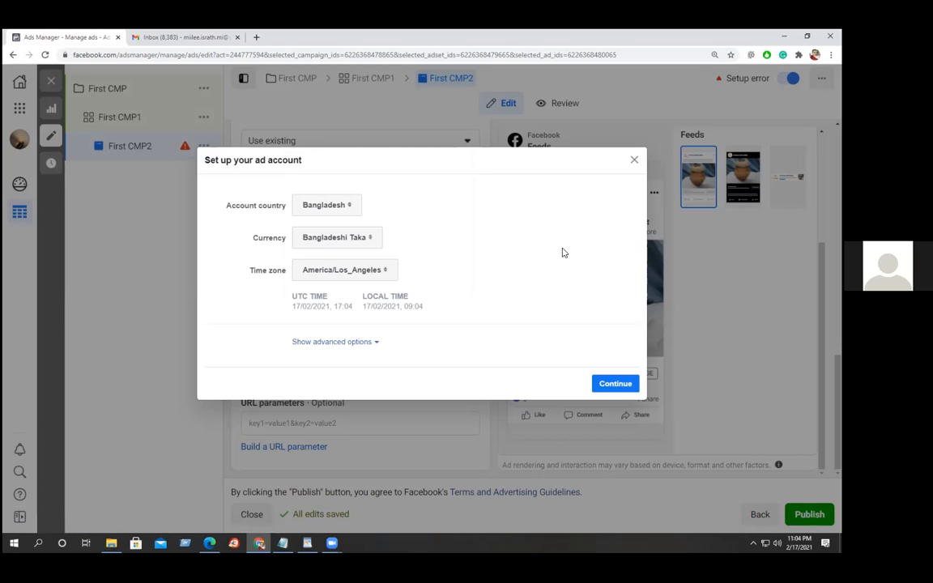
pyautogui.click(365, 237)
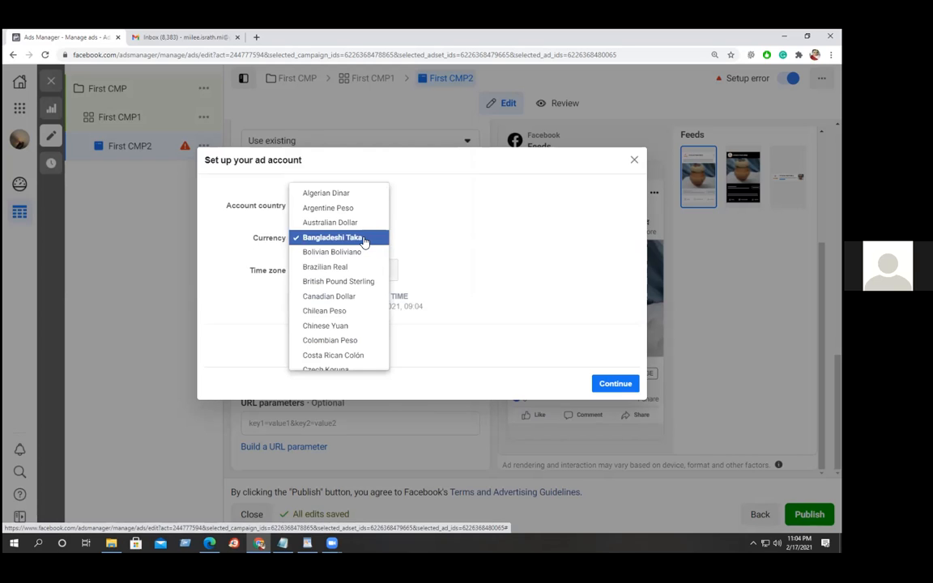
pyautogui.click(537, 239)
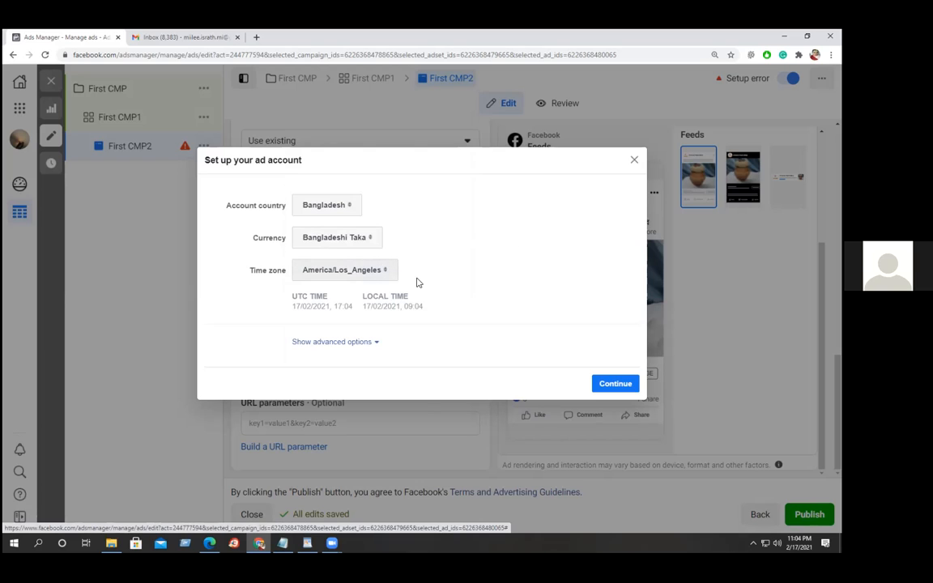
# Confirm the ad account setup as Bangladesh with Bangladeshi Taka, leaving advanced options unchanged.
pyautogui.click(338, 343)
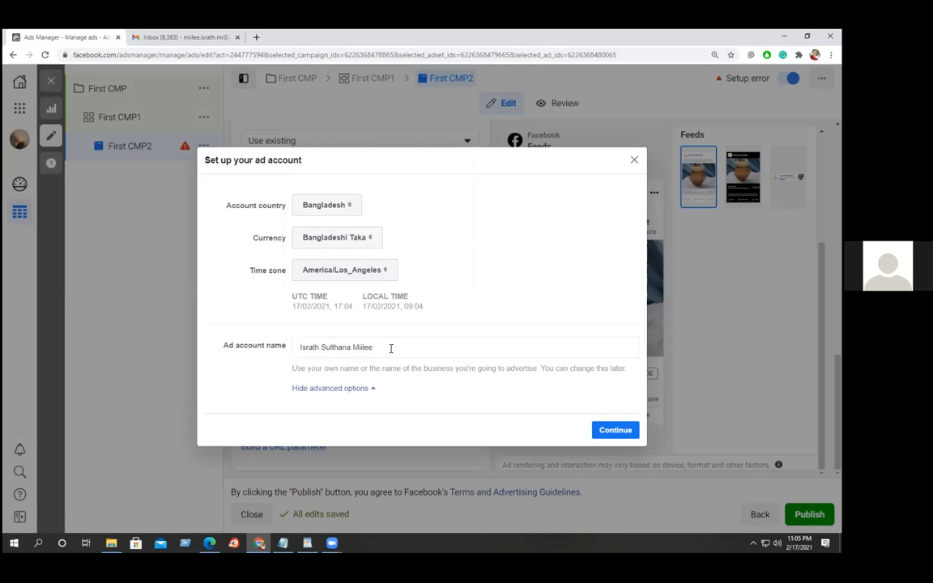
pyautogui.click(350, 390)
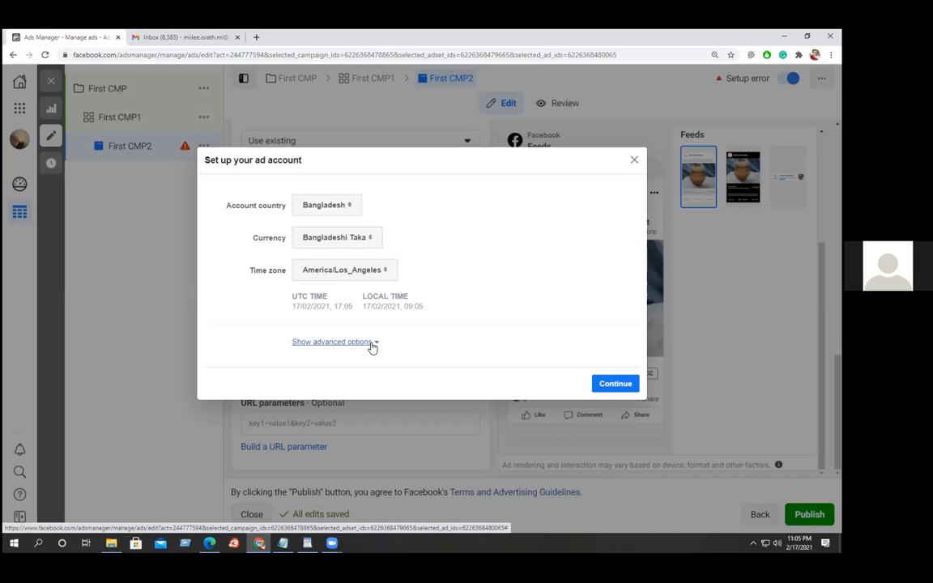
pyautogui.click(615, 385)
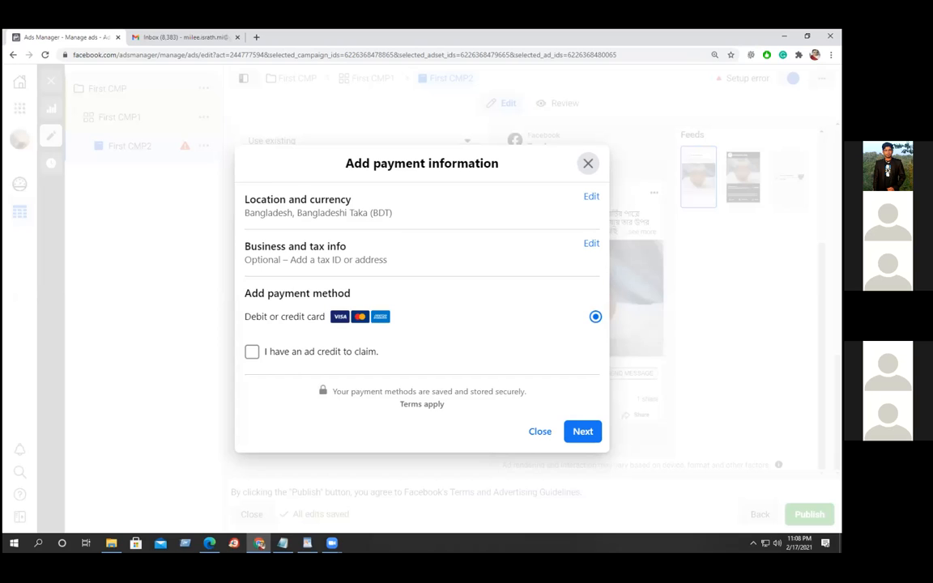
pyautogui.click(251, 351)
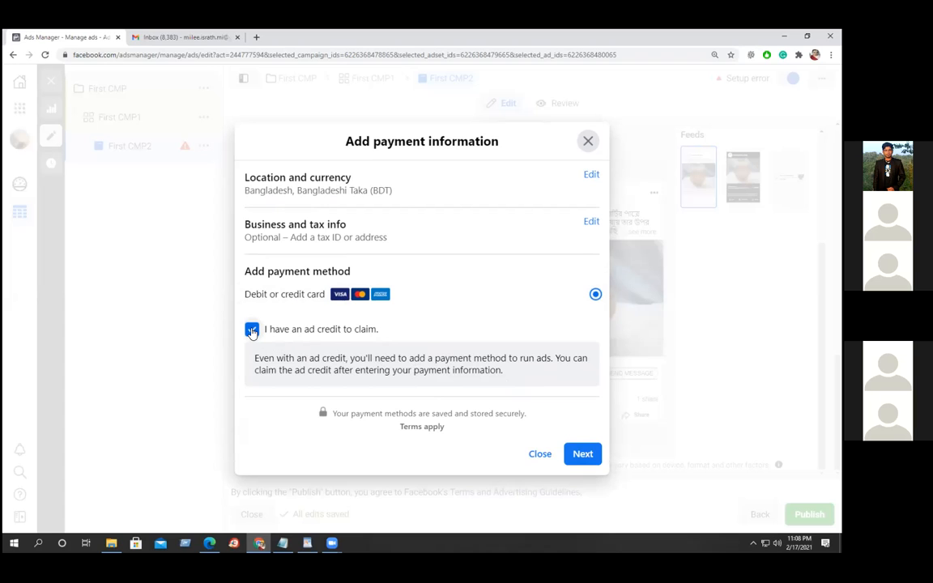
pyautogui.click(252, 329)
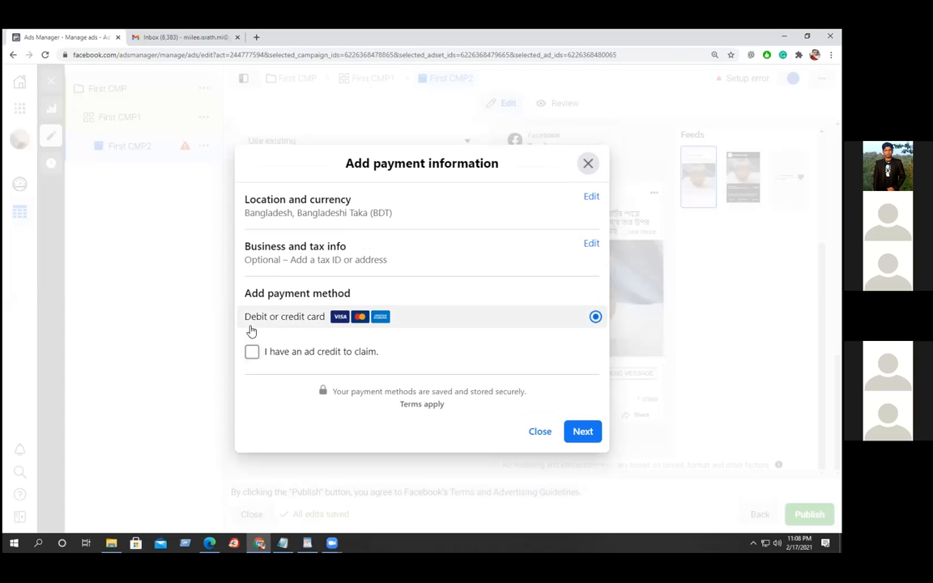
pyautogui.click(582, 431)
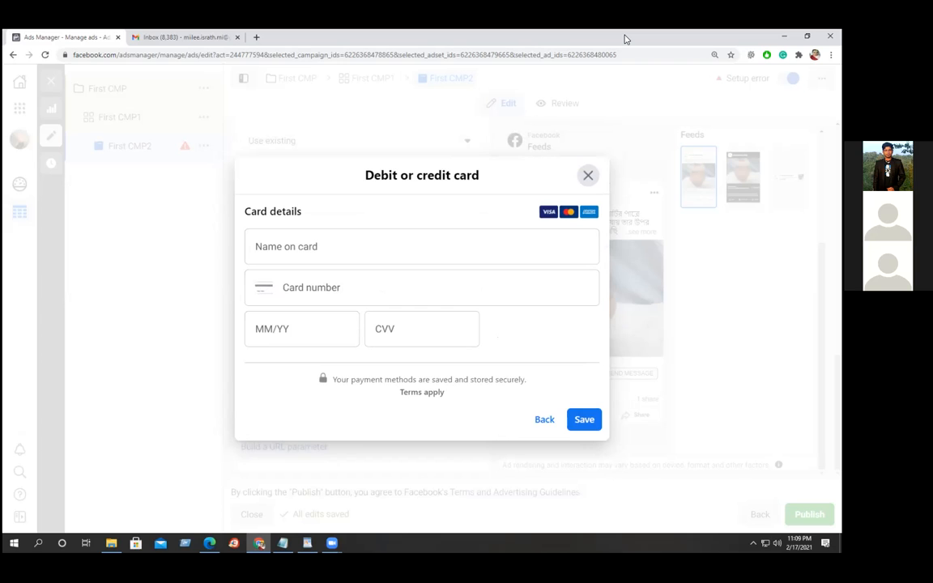
# Open a new browser tab alongside Ads Manager and Gmail.
pyautogui.click(256, 37)
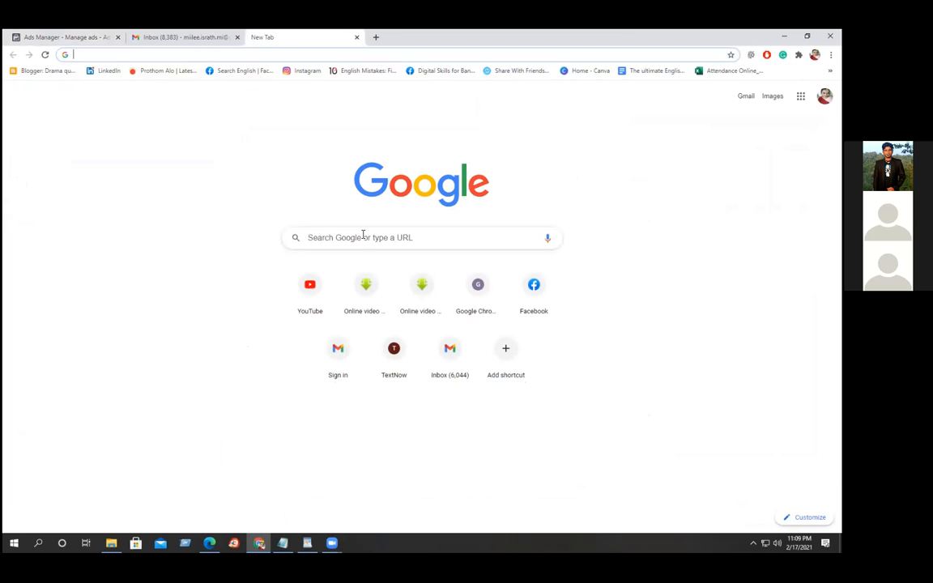
# Search Google for 'Visa card' from the new tab's search box.
pyautogui.click(363, 235)
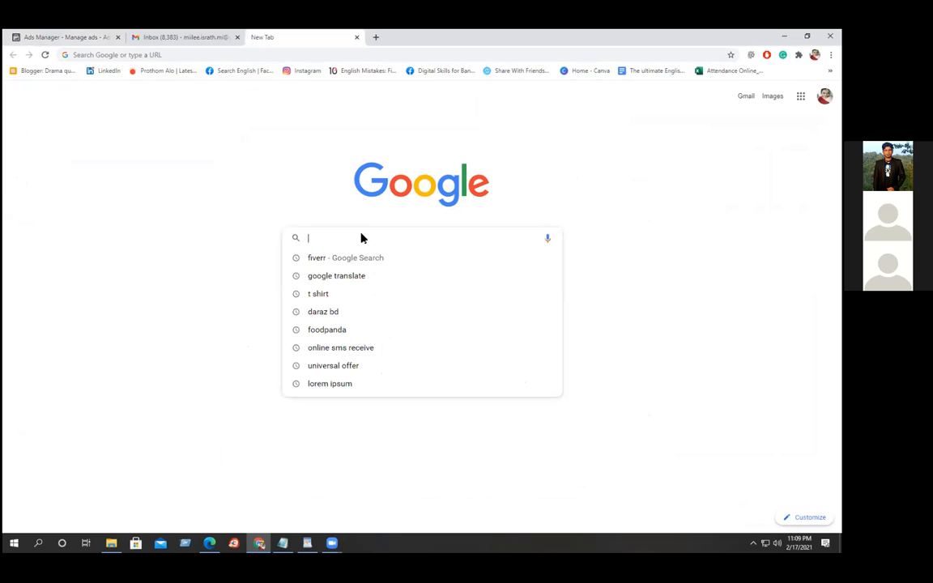
pyautogui.write('Visa')
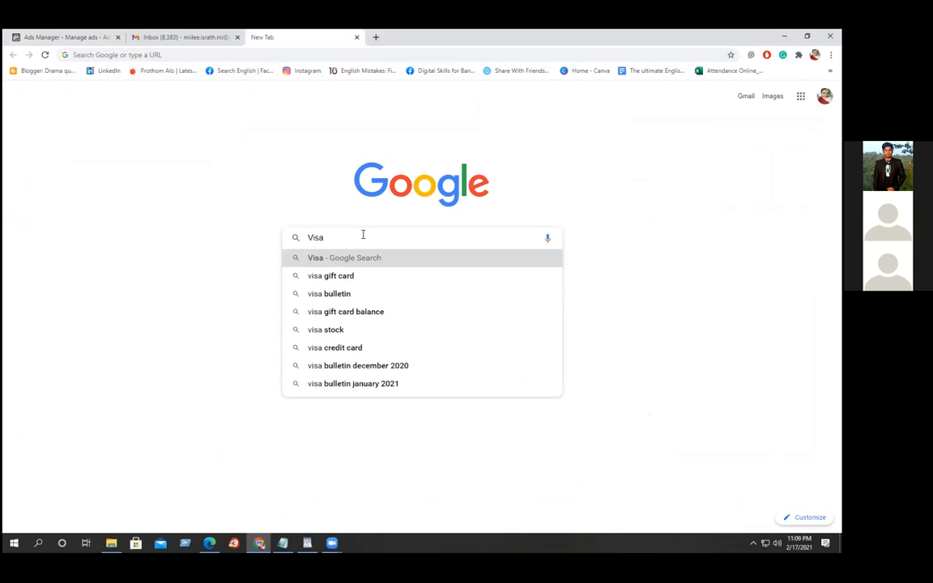
pyautogui.write(' card')
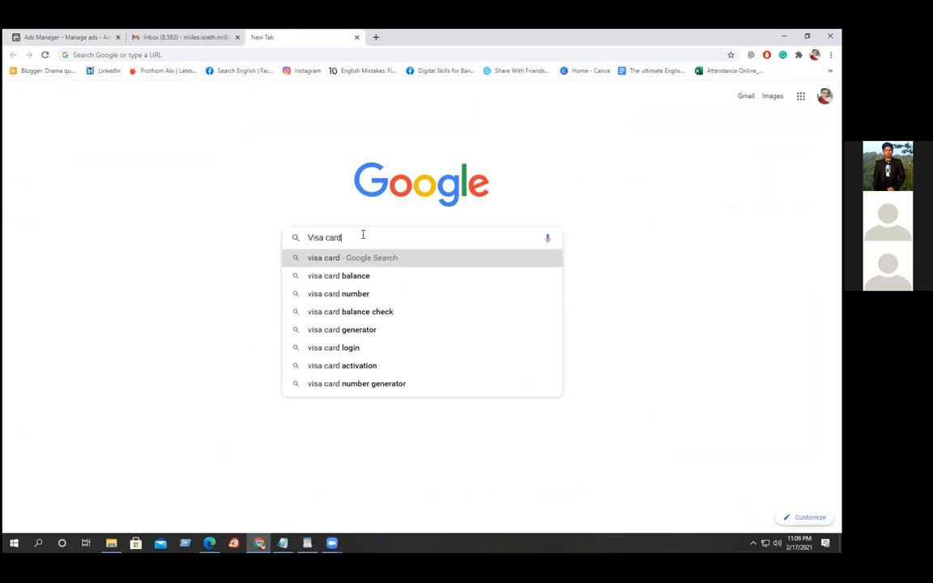
pyautogui.press('Return')
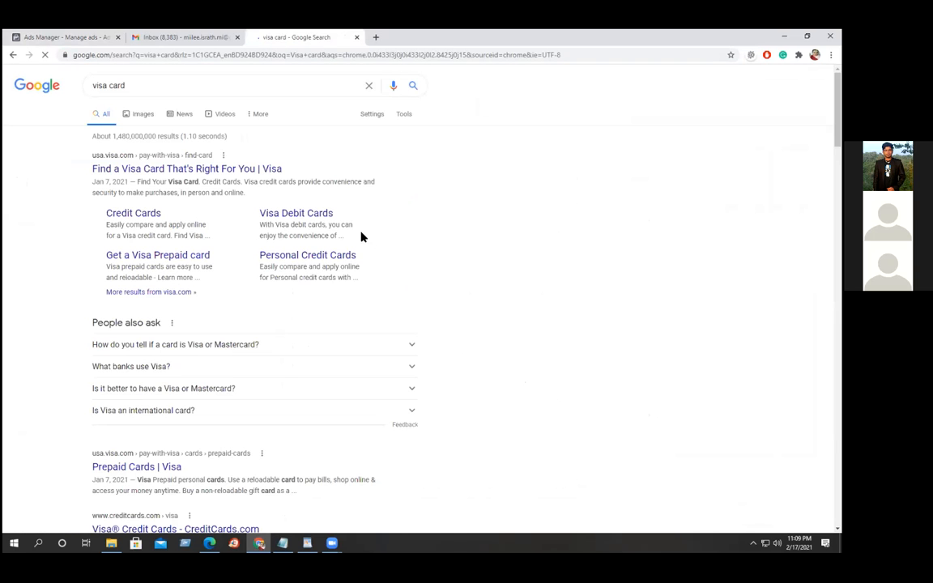
# Browse 'Visa card' image results, previewing the pink FREE VISA card and Visa Card Vector Pack.
pyautogui.click(143, 118)
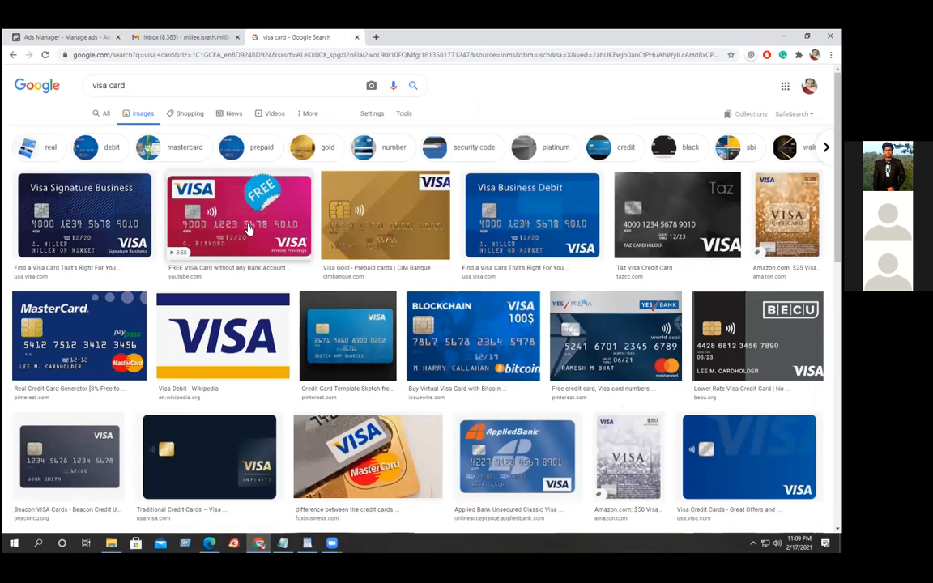
pyautogui.click(243, 227)
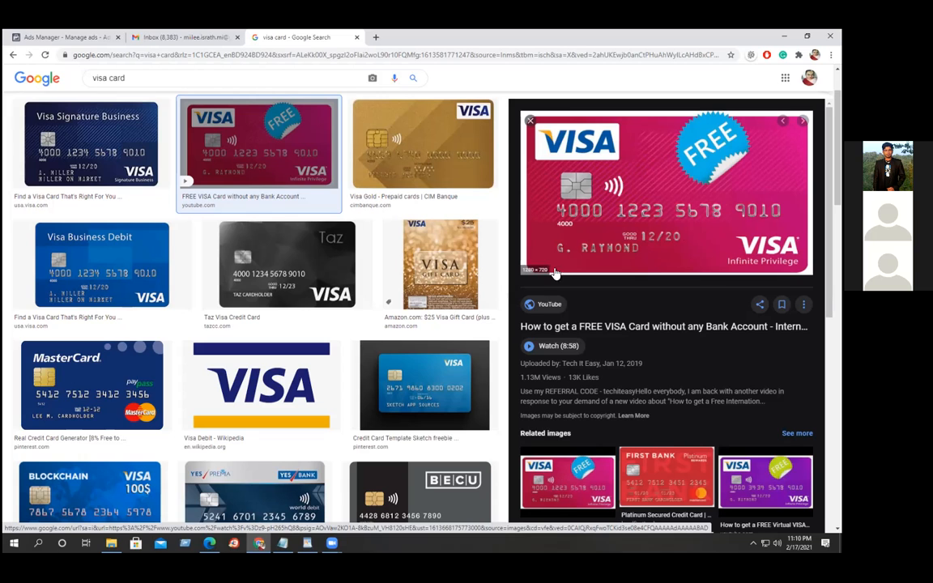
pyautogui.scroll(-3, 415, 297)
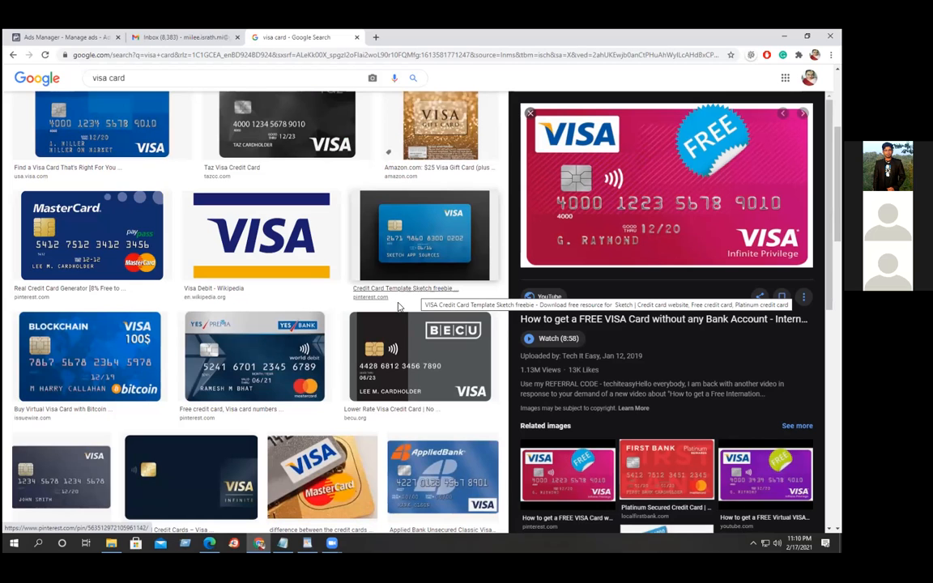
pyautogui.scroll(-1, 366, 334)
pyautogui.scroll(-2, 367, 334)
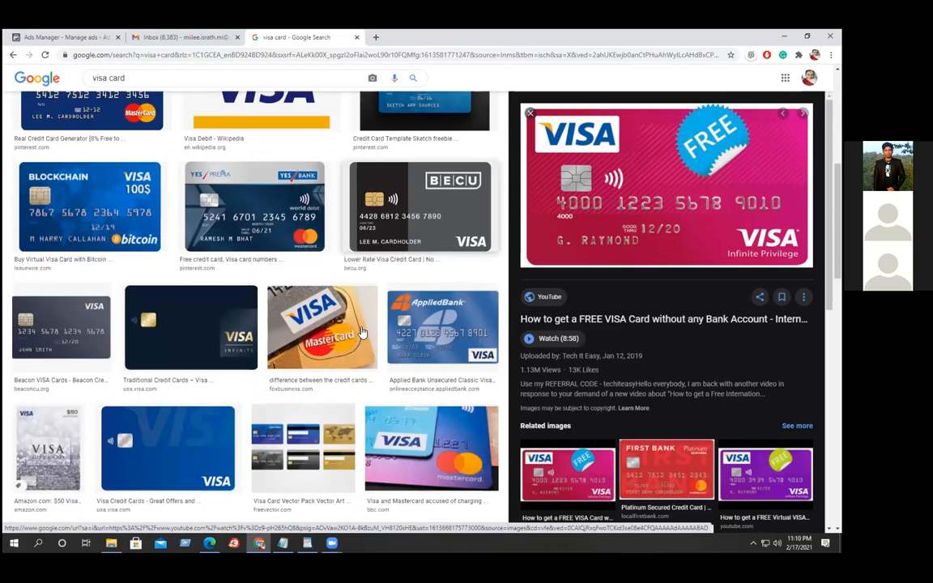
pyautogui.scroll(-1, 363, 328)
pyautogui.scroll(-1, 363, 328)
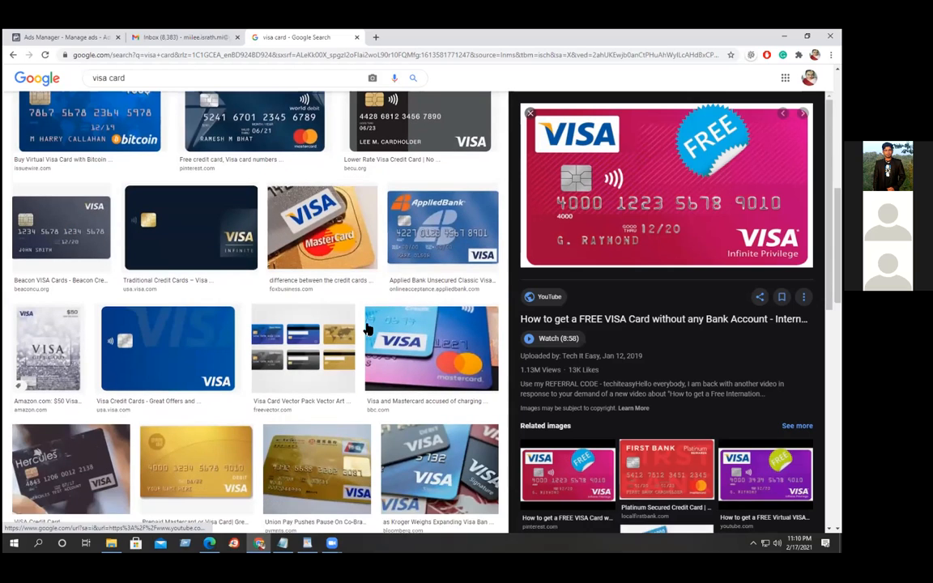
pyautogui.click(297, 343)
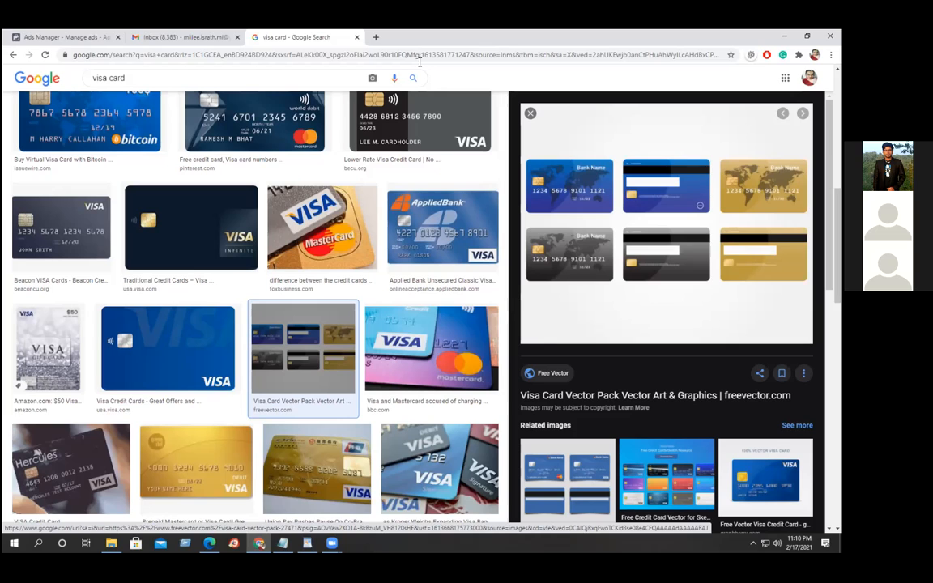
pyautogui.click(55, 39)
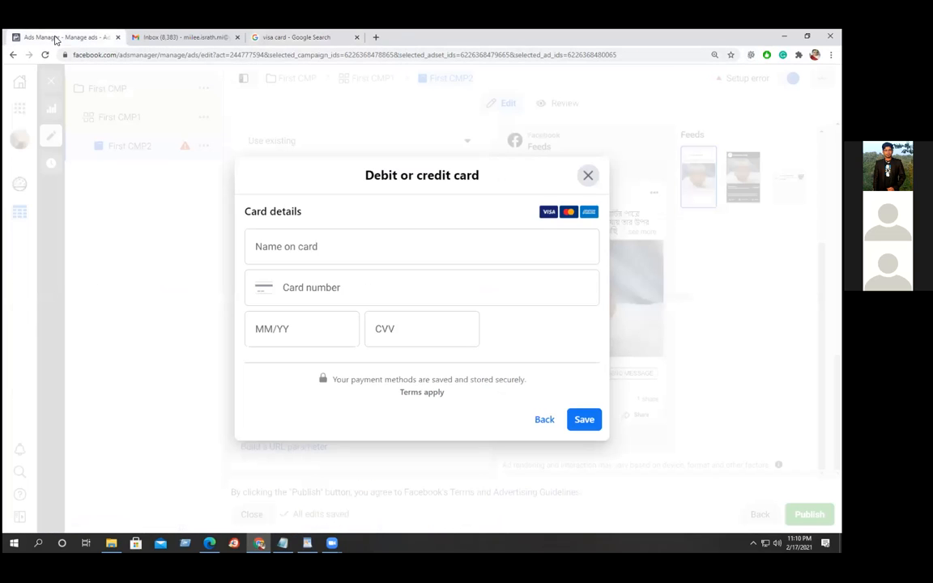
# Abandon the debit or credit card form without adding a card, then attempt to publish First CMP2.
pyautogui.click(399, 324)
pyautogui.click(587, 423)
pyautogui.click(587, 176)
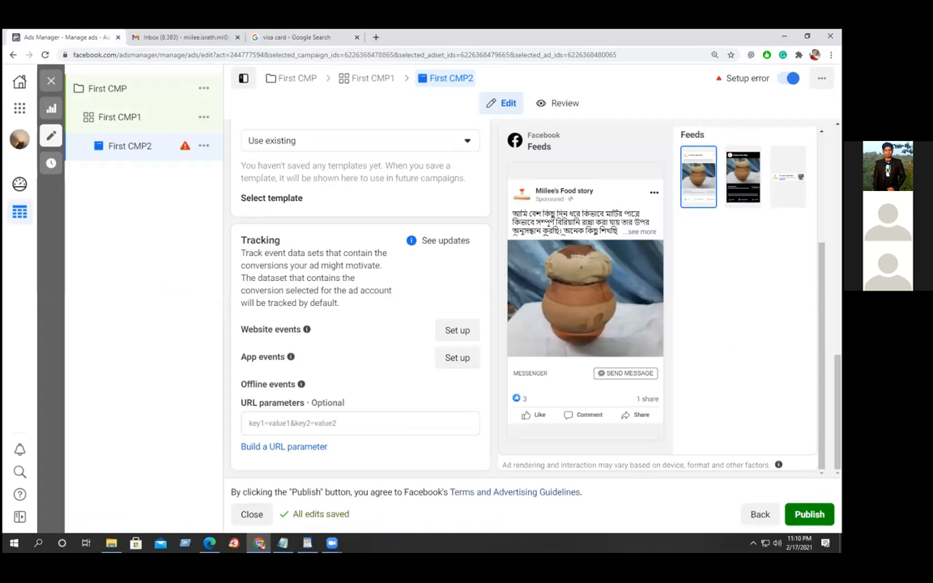
pyautogui.click(809, 514)
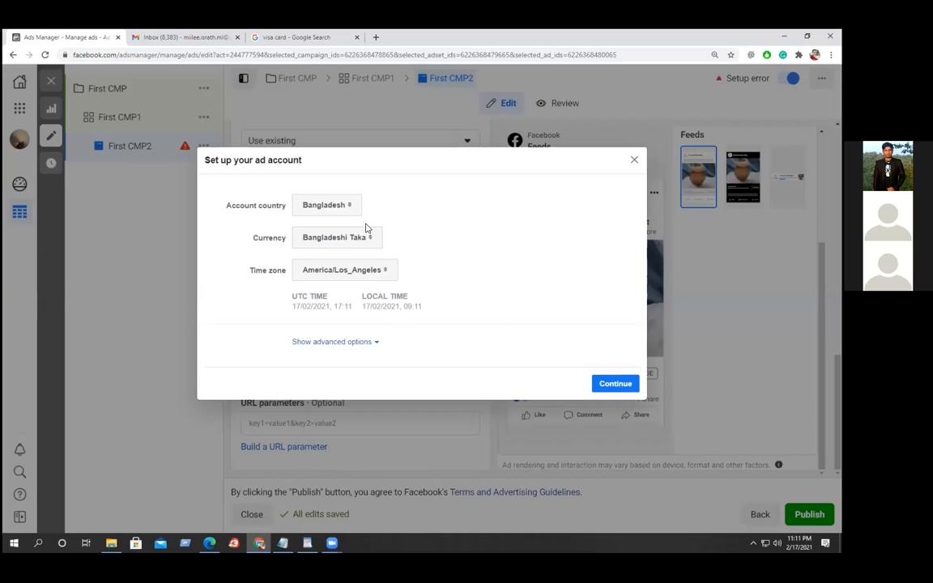
# Dismiss the ad account setup and step back to the First CMP1 ad set, then forward to First CMP2.
pyautogui.click(634, 159)
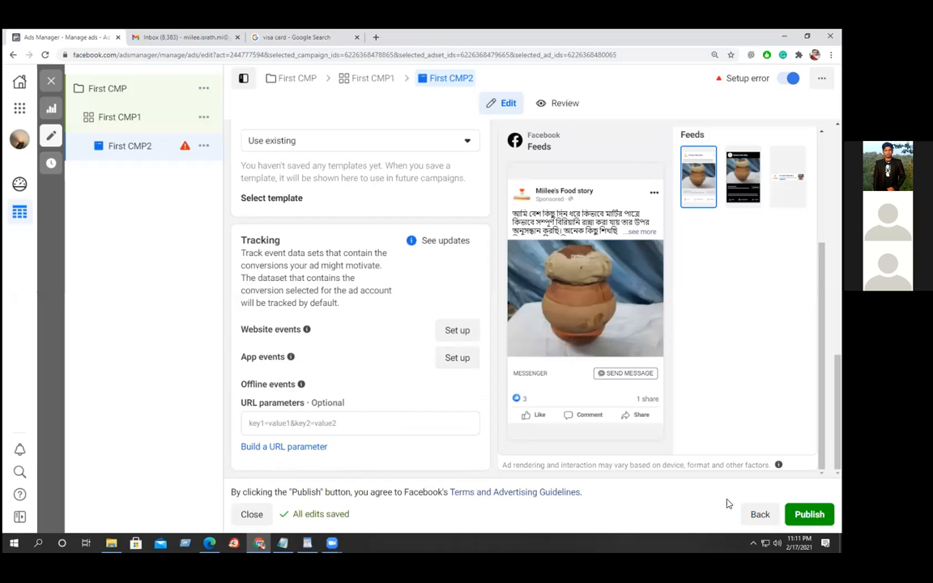
pyautogui.click(760, 514)
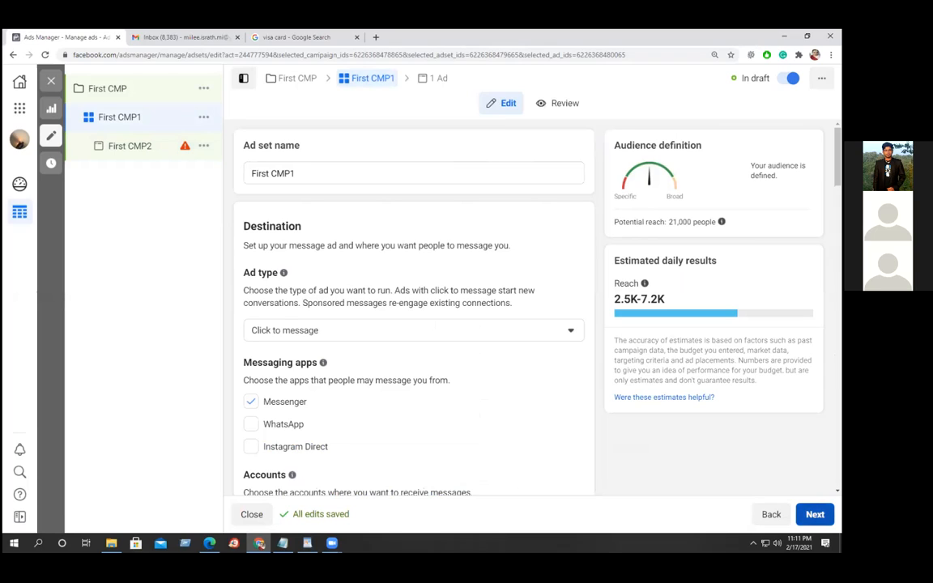
pyautogui.click(815, 514)
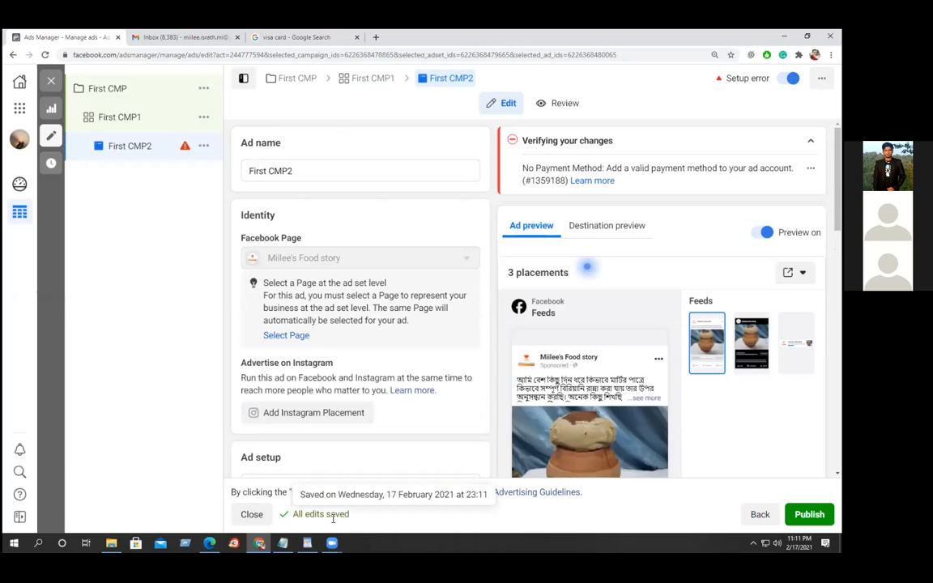
# Exit the editor, dismiss account setup, and leave First CMP2's changes unpublished as drafts.
pyautogui.click(252, 515)
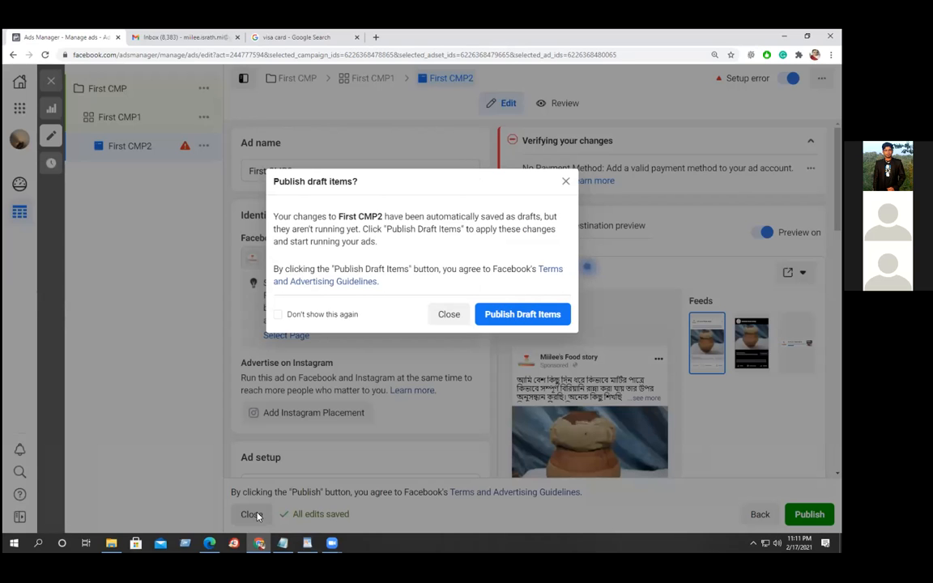
pyautogui.click(523, 315)
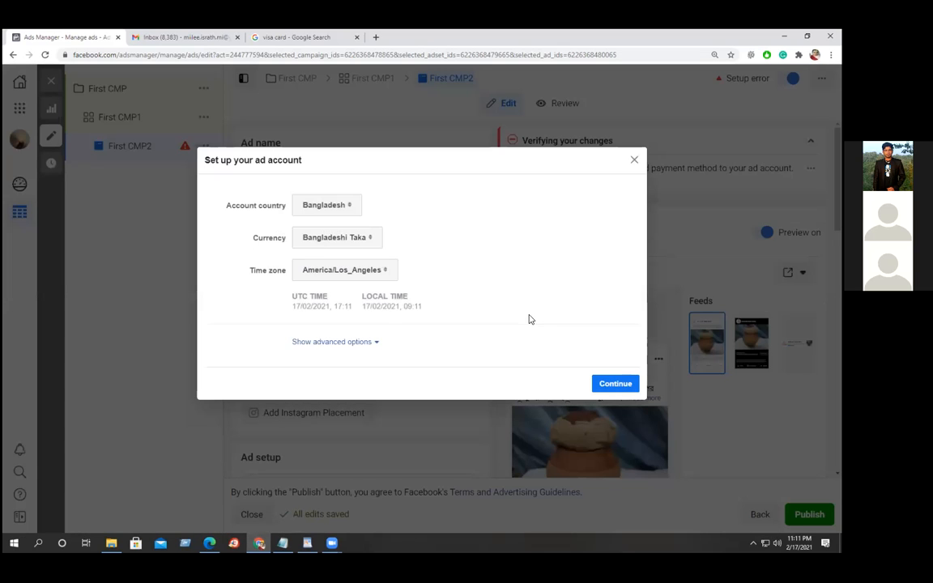
pyautogui.click(634, 161)
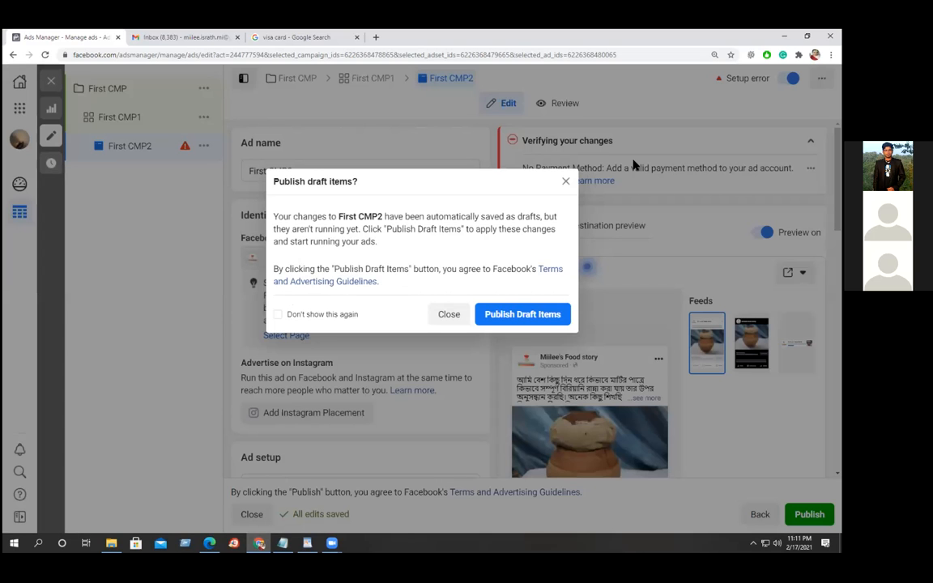
pyautogui.click(454, 314)
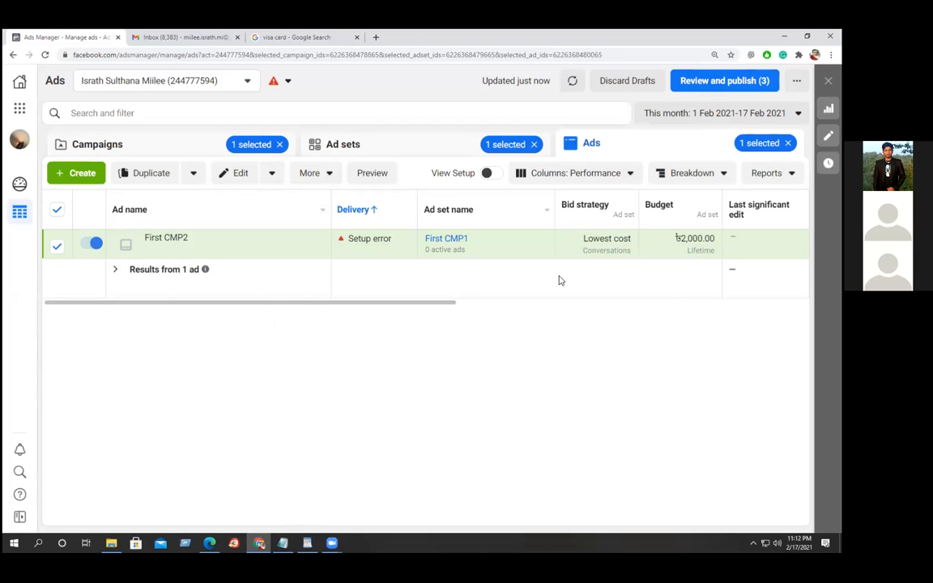
pyautogui.moveTo(396, 303); pyautogui.dragTo(597, 312)
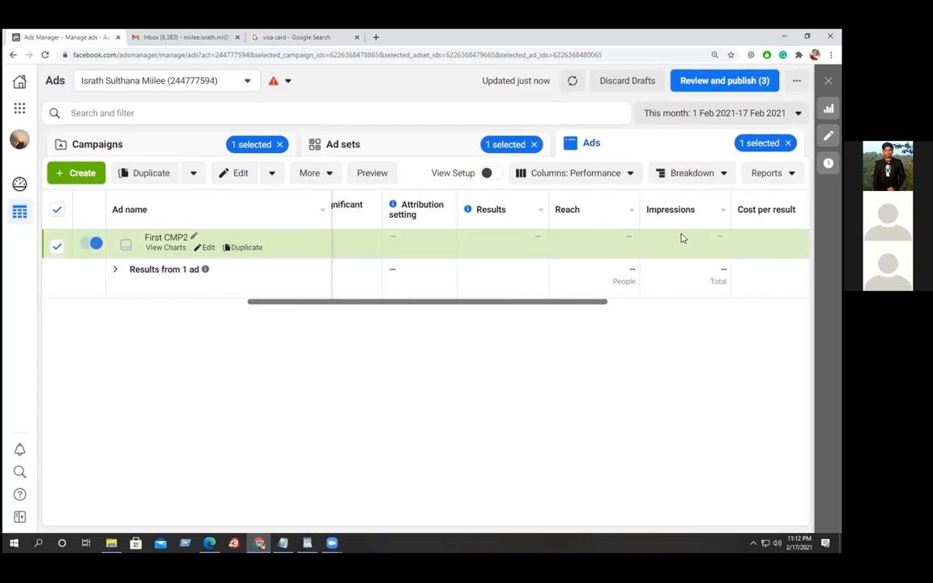
pyautogui.moveTo(583, 304); pyautogui.dragTo(660, 307)
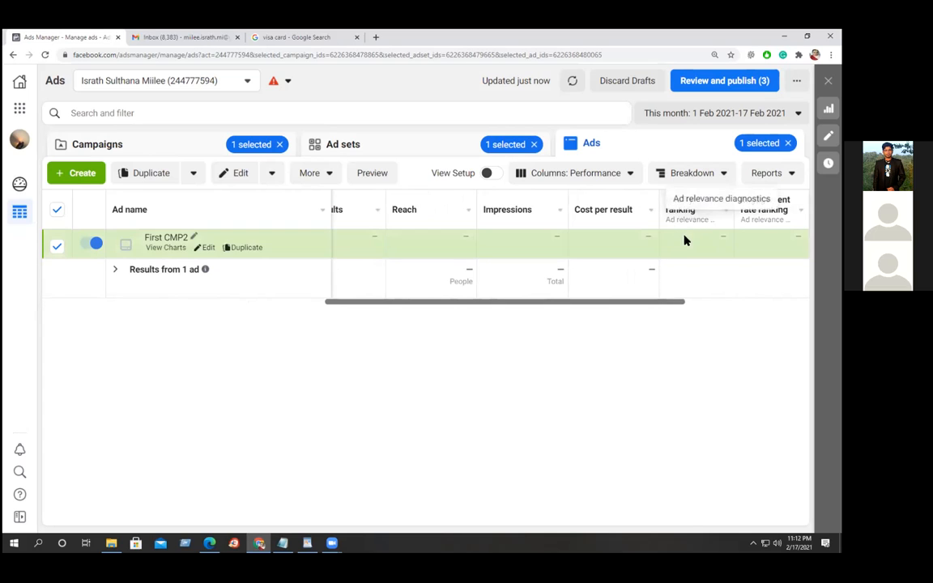
pyautogui.moveTo(646, 305); pyautogui.dragTo(714, 307)
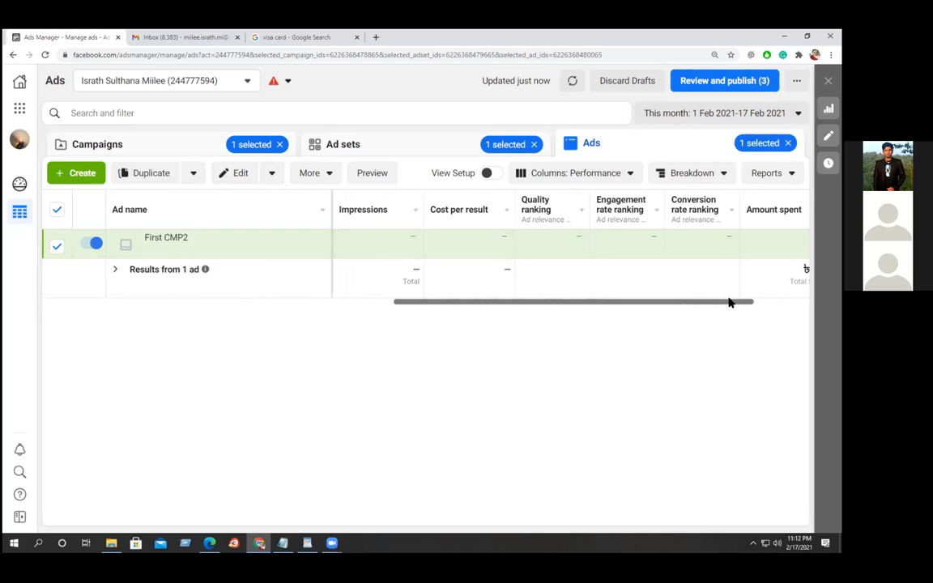
pyautogui.moveTo(729, 305); pyautogui.dragTo(783, 305)
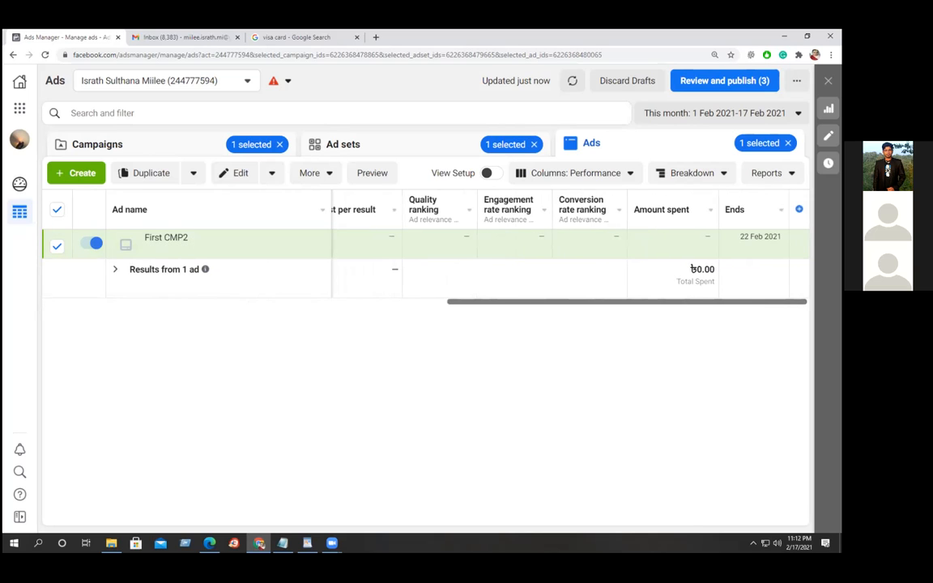
pyautogui.moveTo(669, 217)
pyautogui.moveTo(677, 239)
pyautogui.moveTo(514, 308); pyautogui.dragTo(50, 314)
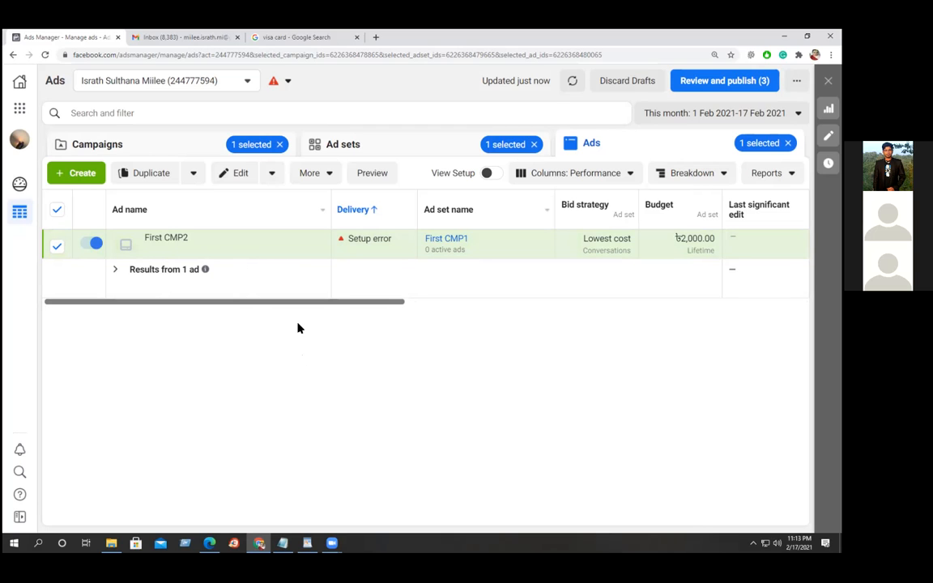
pyautogui.click(248, 85)
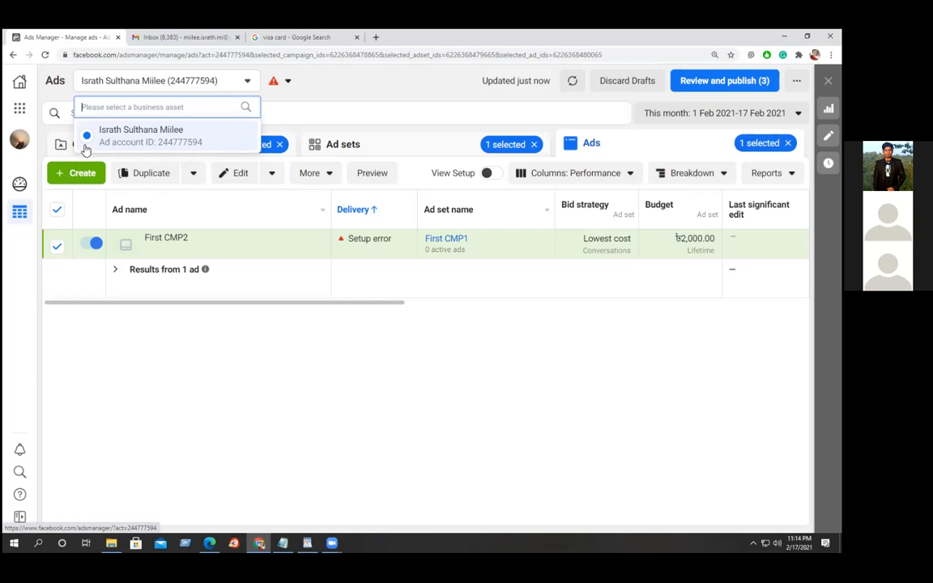
pyautogui.click(214, 387)
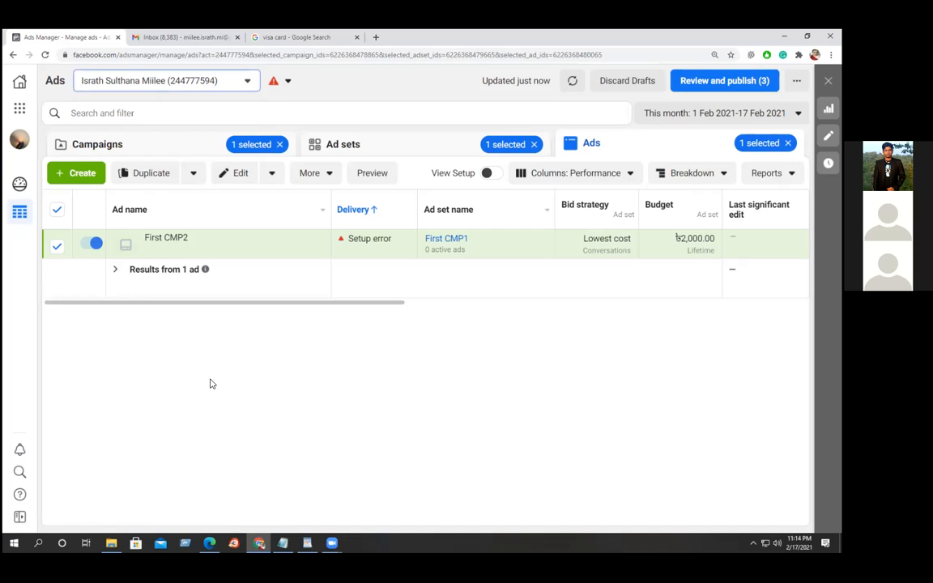
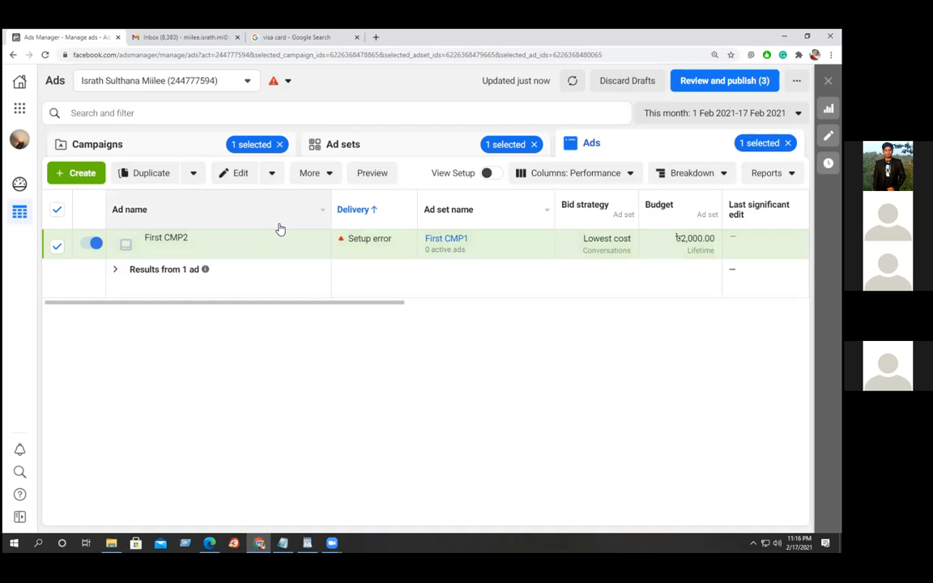
# Delete the First CMP2 ad from the More menu and confirm the deletion.
pyautogui.click(273, 174)
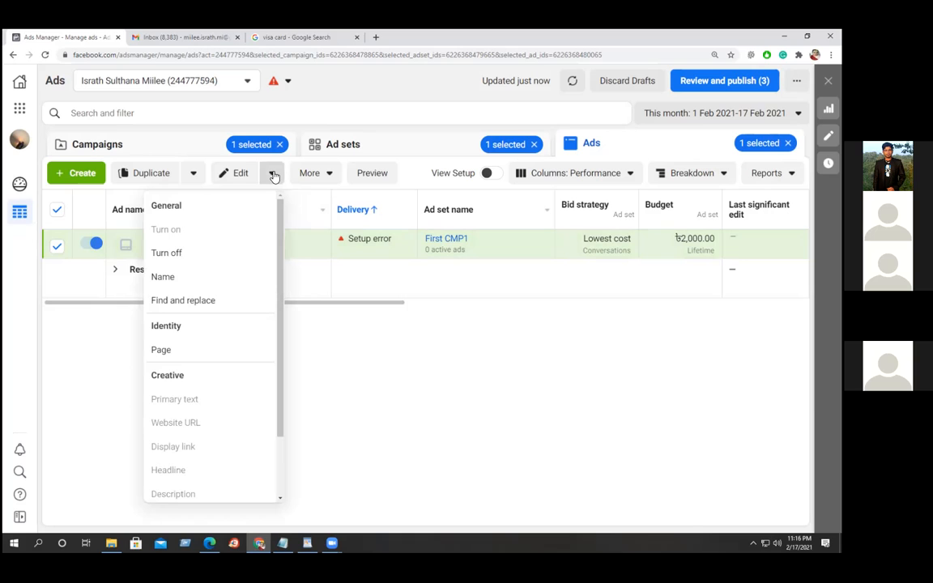
pyautogui.click(327, 174)
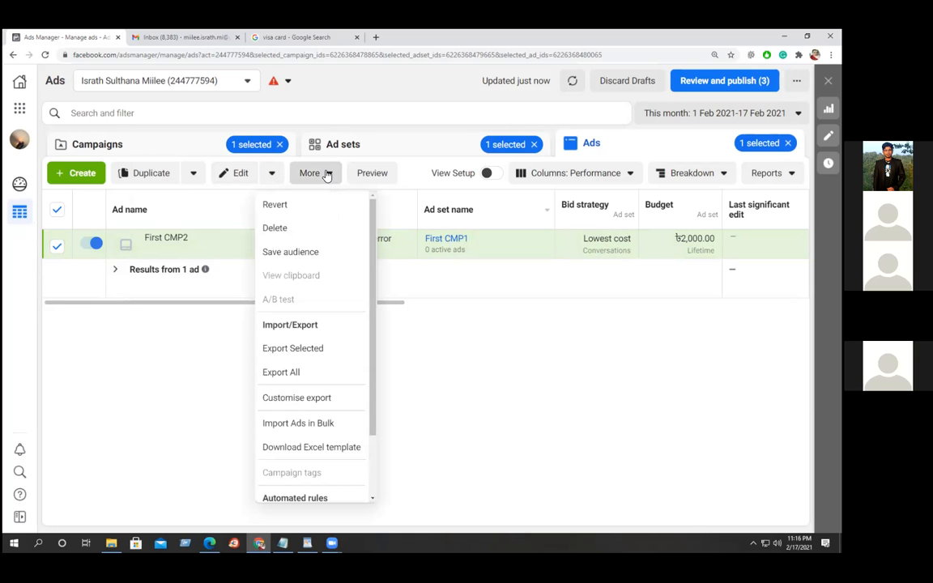
pyautogui.click(276, 229)
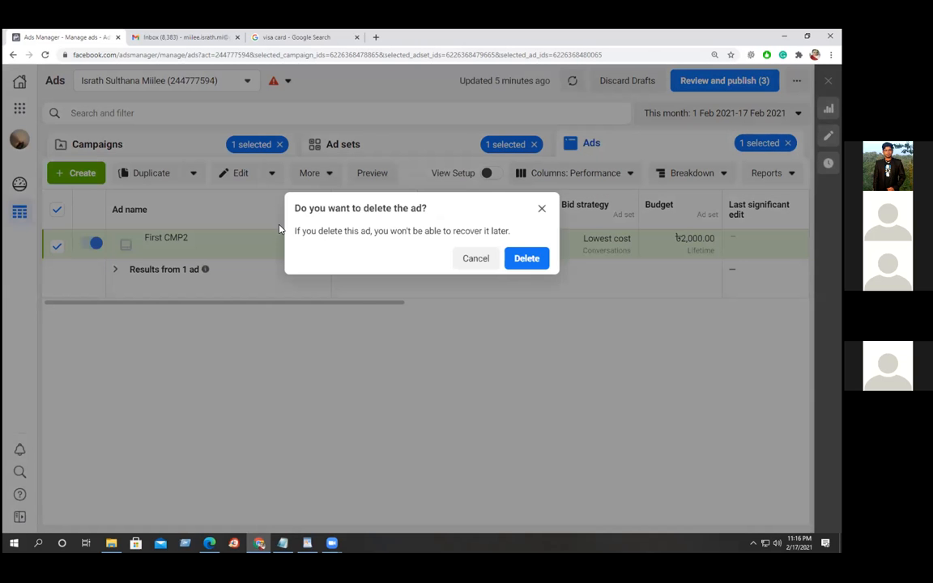
pyautogui.click(527, 258)
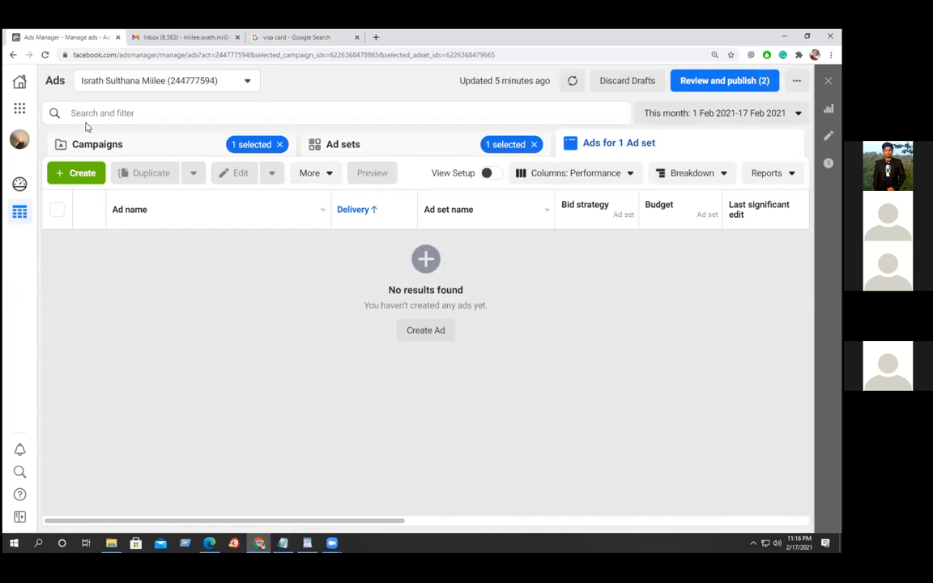
# Step back through the Ads Manager pages, then load facebook.com.
pyautogui.click(12, 55)
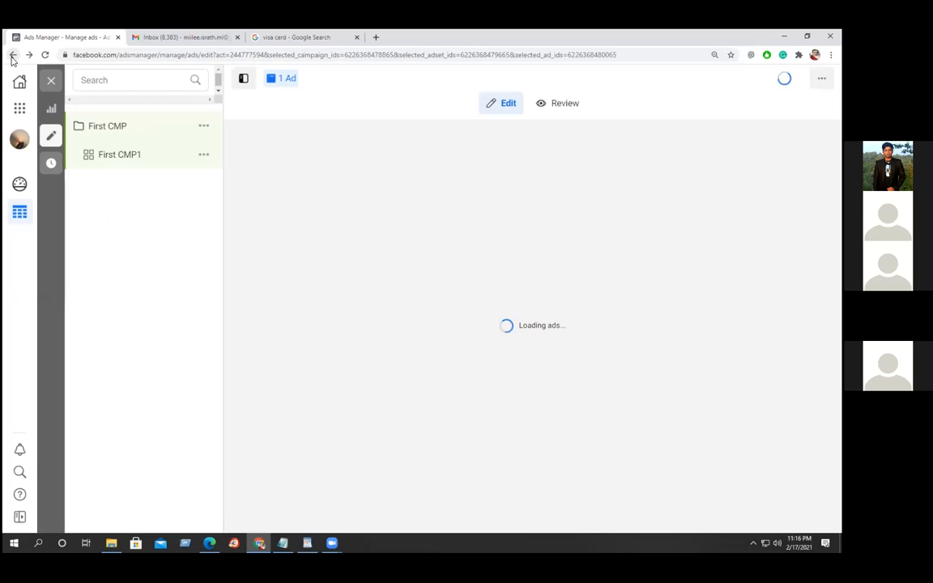
pyautogui.click(12, 55)
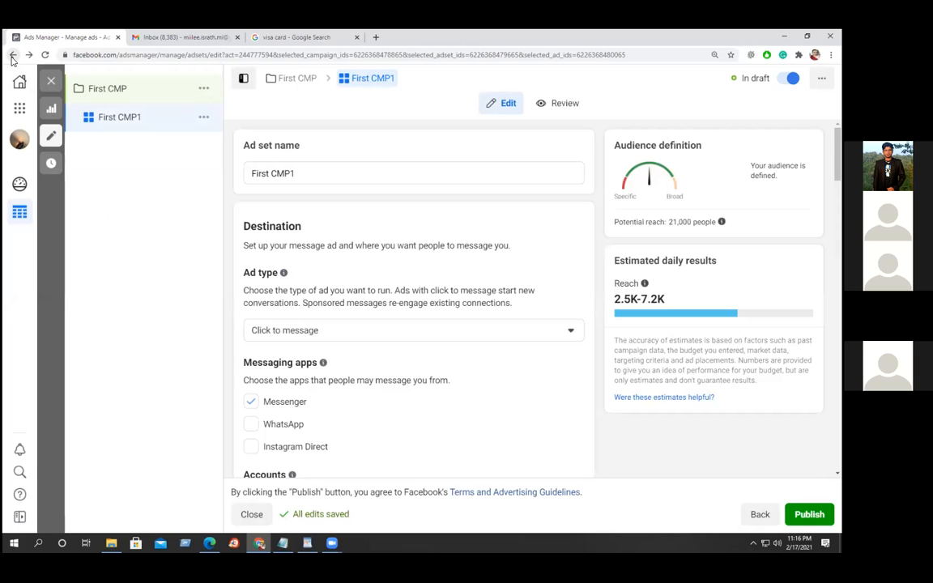
pyautogui.click(12, 55)
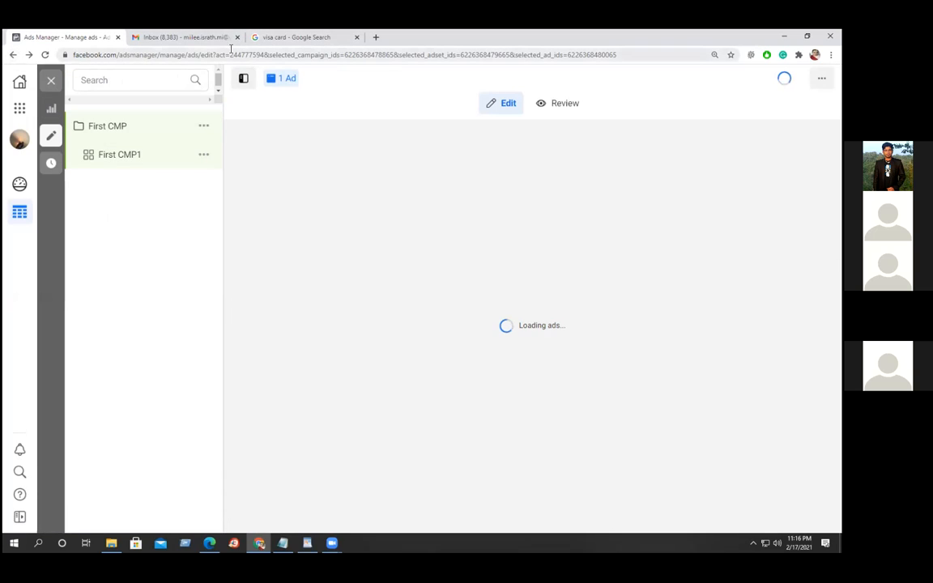
pyautogui.click(222, 55)
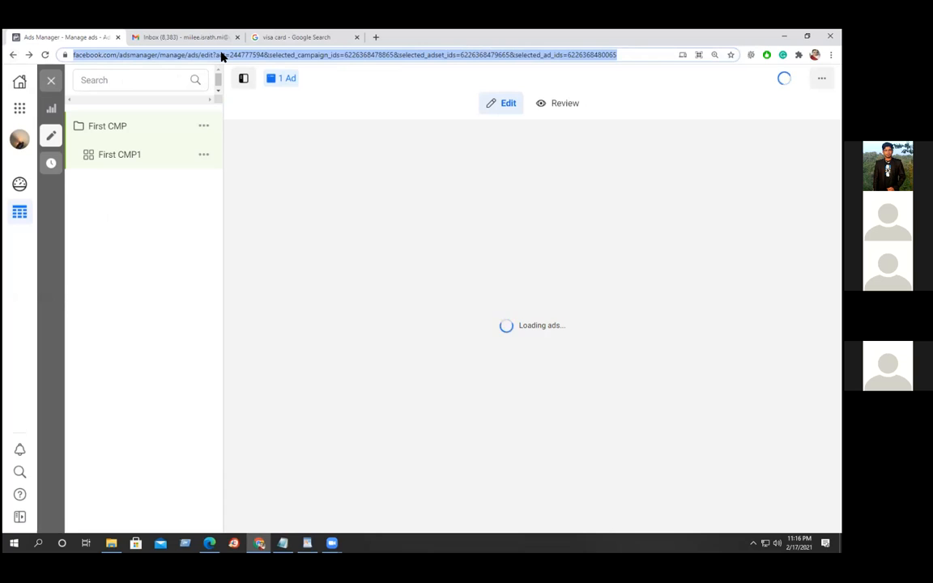
pyautogui.write('fa')
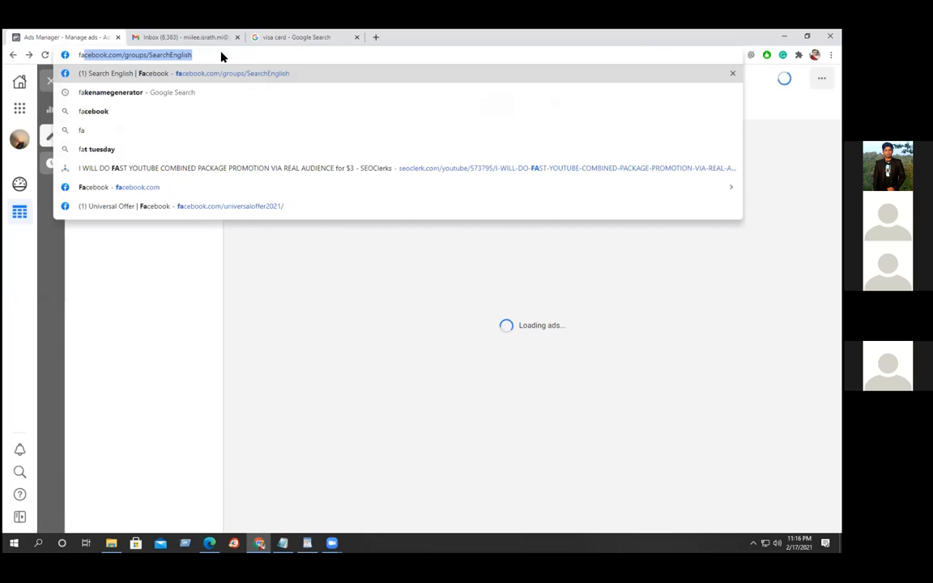
pyautogui.write('cebook')
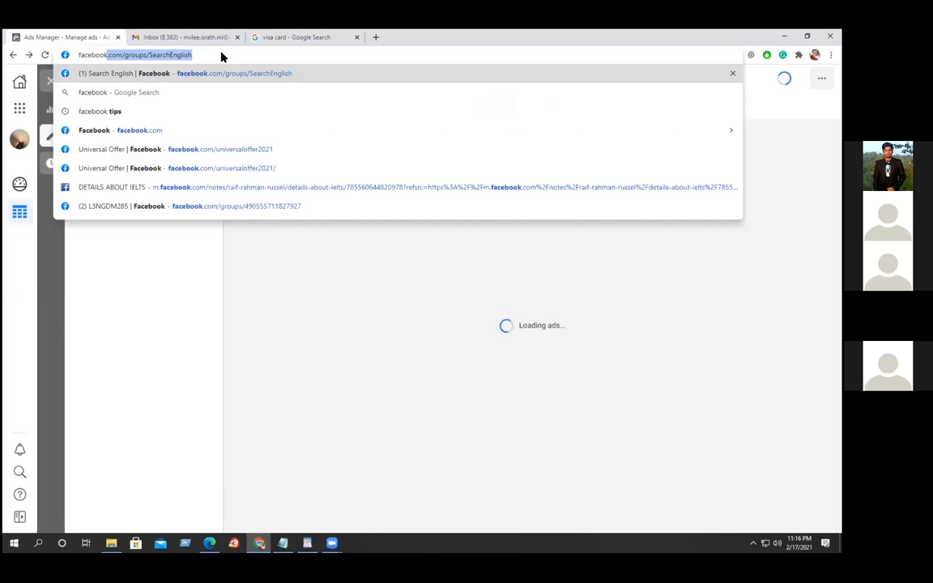
pyautogui.write('.com')
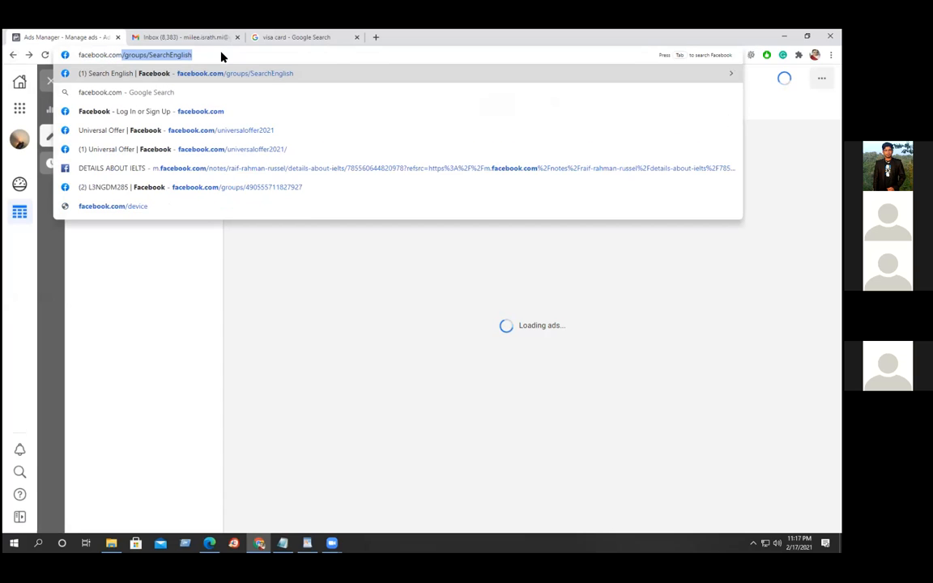
pyautogui.press('Return')
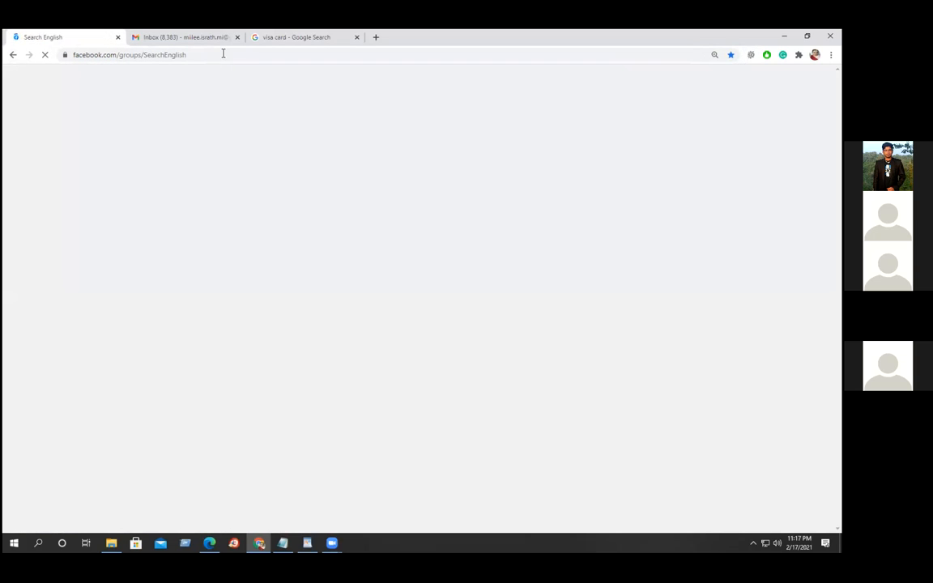
# Go to the Facebook news feed and open the Miilee's Food story Page shortcut.
pyautogui.click(220, 53)
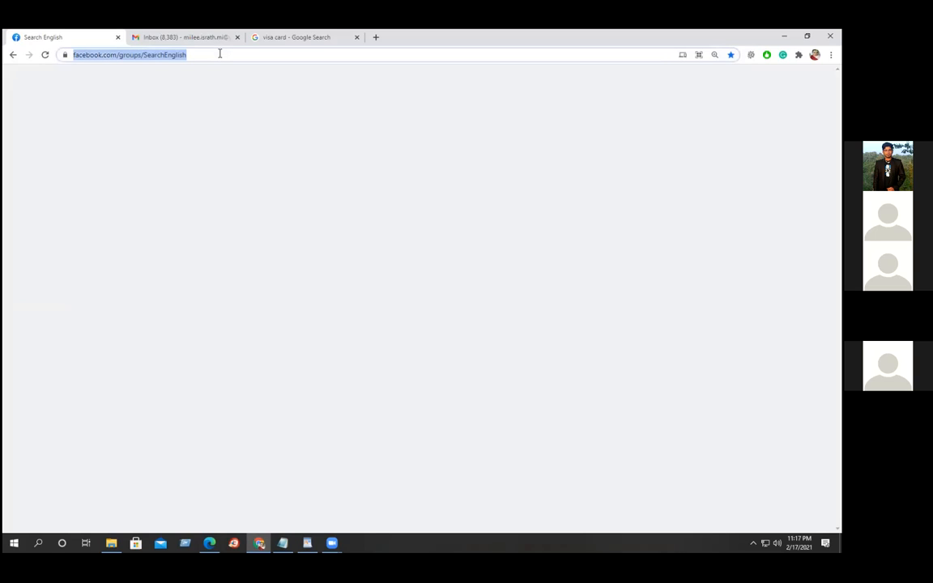
pyautogui.click(220, 53)
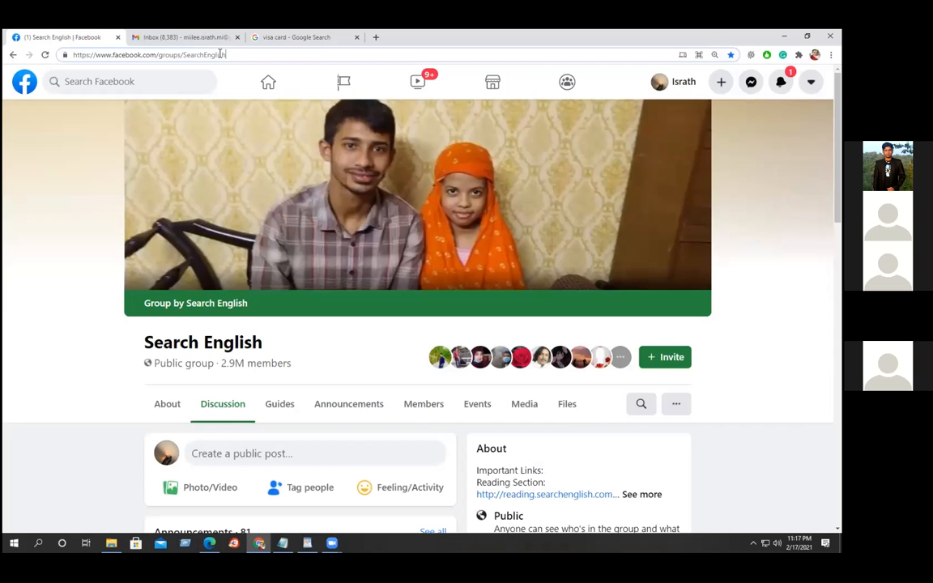
pyautogui.click(269, 85)
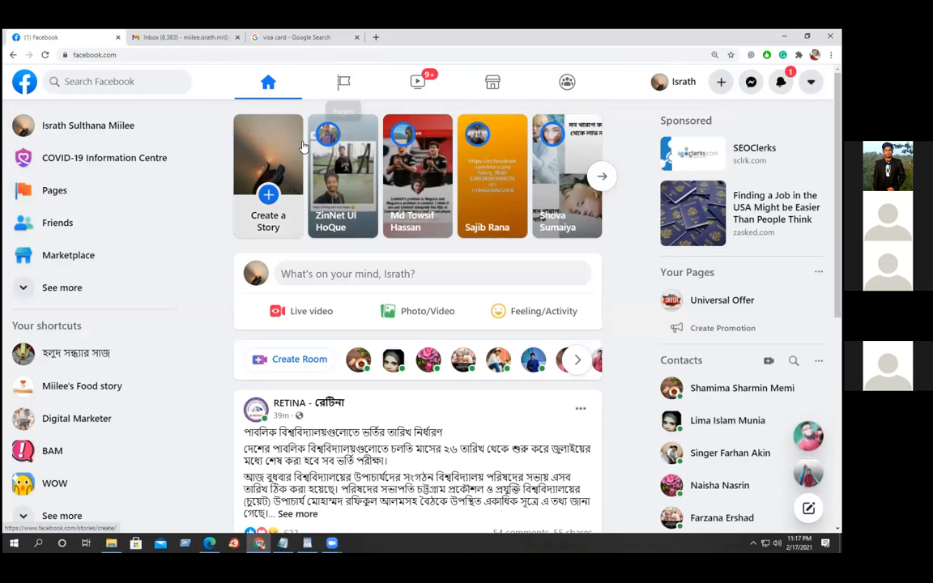
pyautogui.click(77, 388)
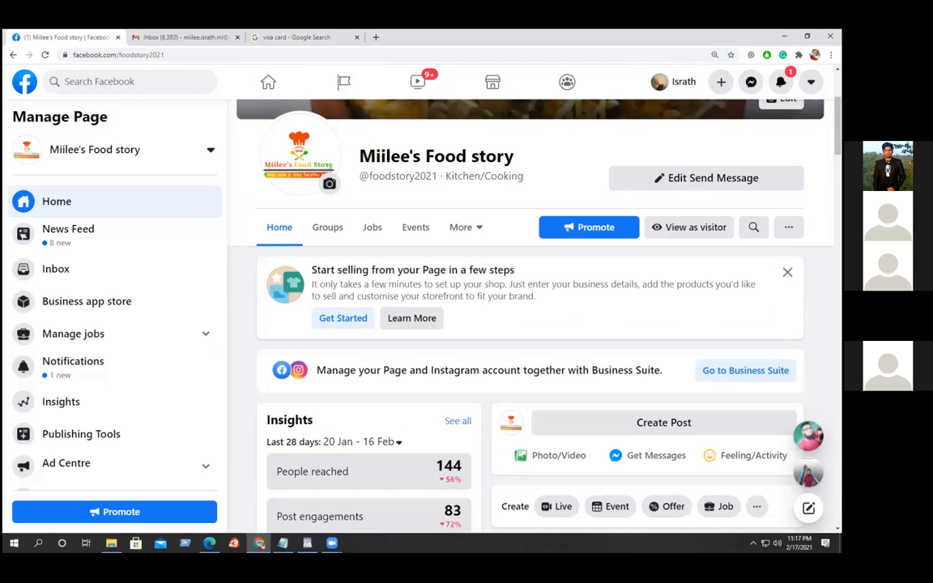
# Dismiss the 'Start selling from your Page' card and the 'Reach more people with this post' banner.
pyautogui.click(788, 272)
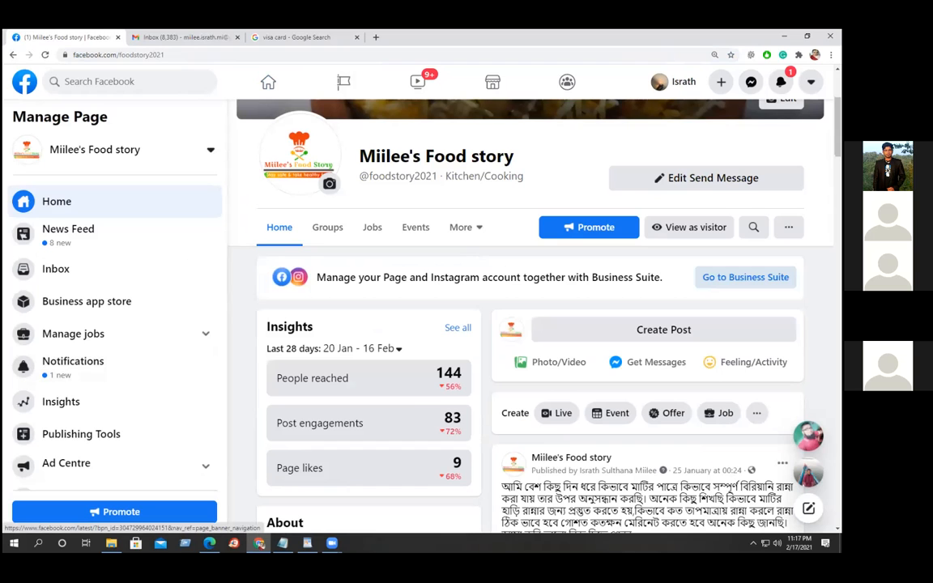
pyautogui.scroll(-2, 531, 324)
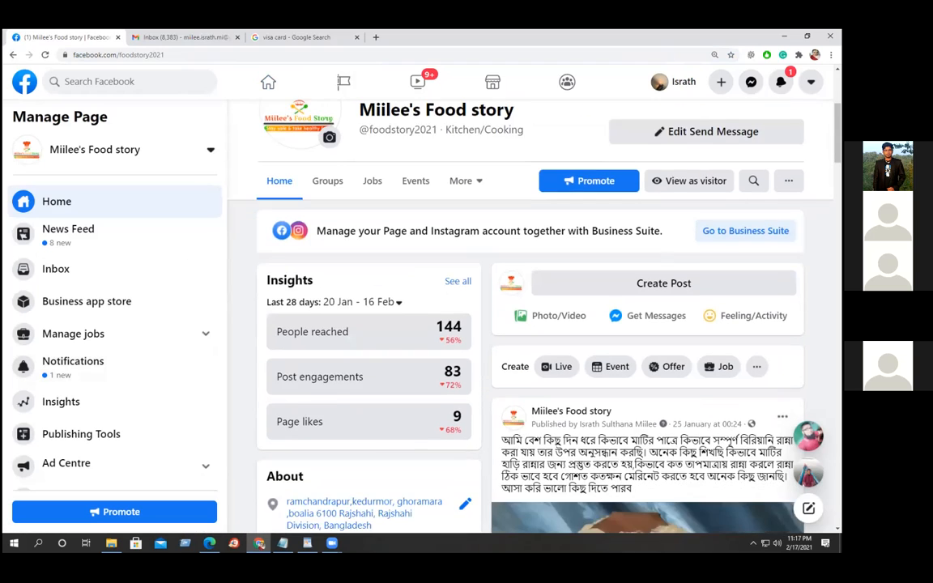
pyautogui.scroll(-4, 530, 325)
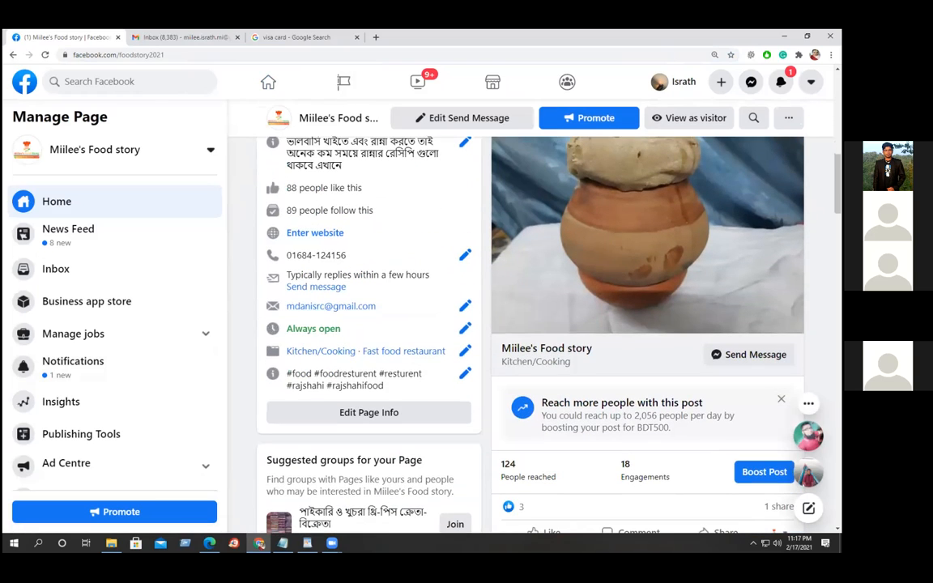
pyautogui.click(781, 398)
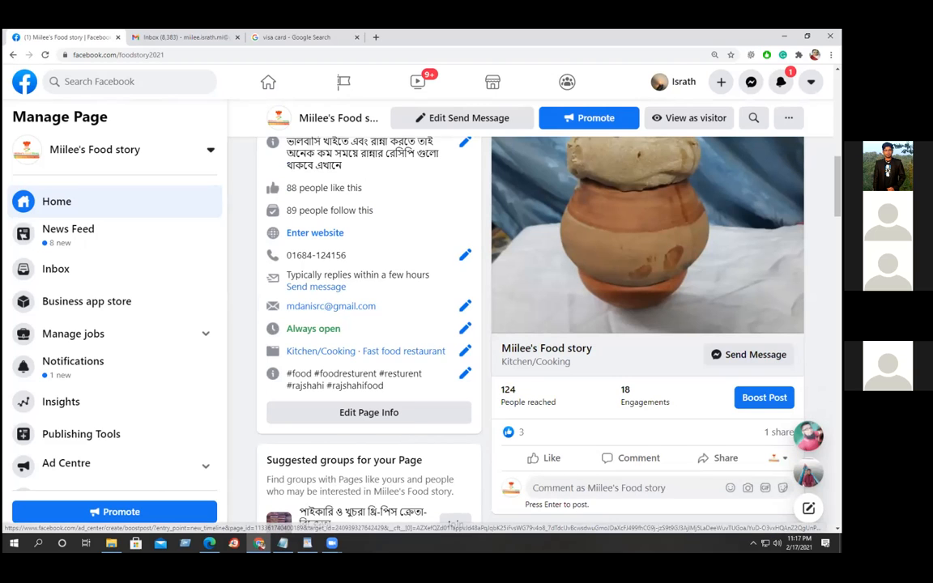
pyautogui.scroll(-1, 648, 324)
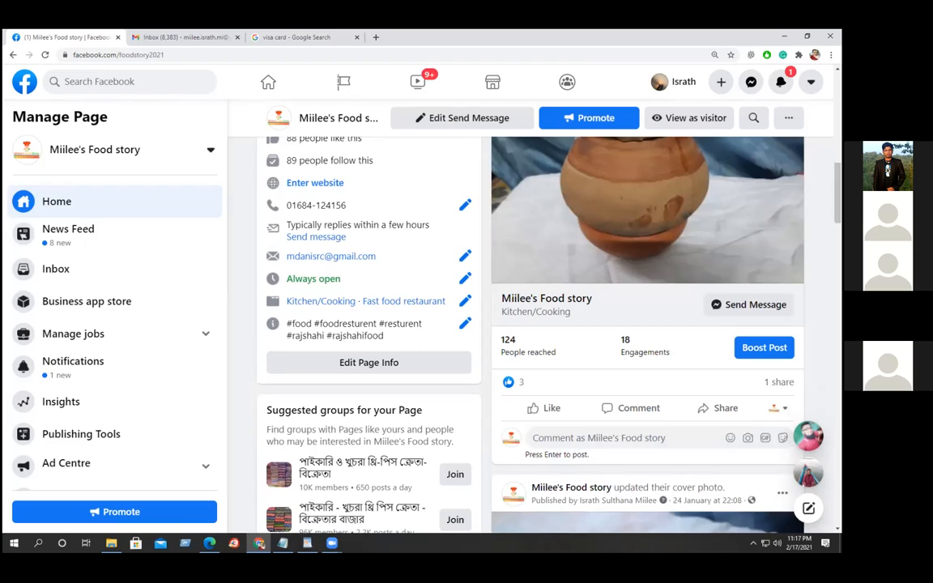
pyautogui.click(764, 348)
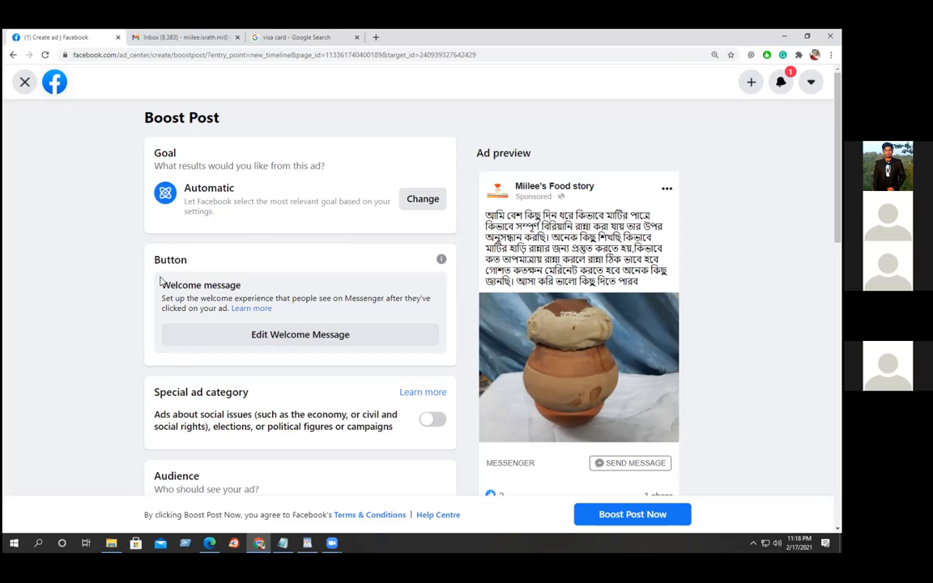
pyautogui.scroll(-2, 160, 281)
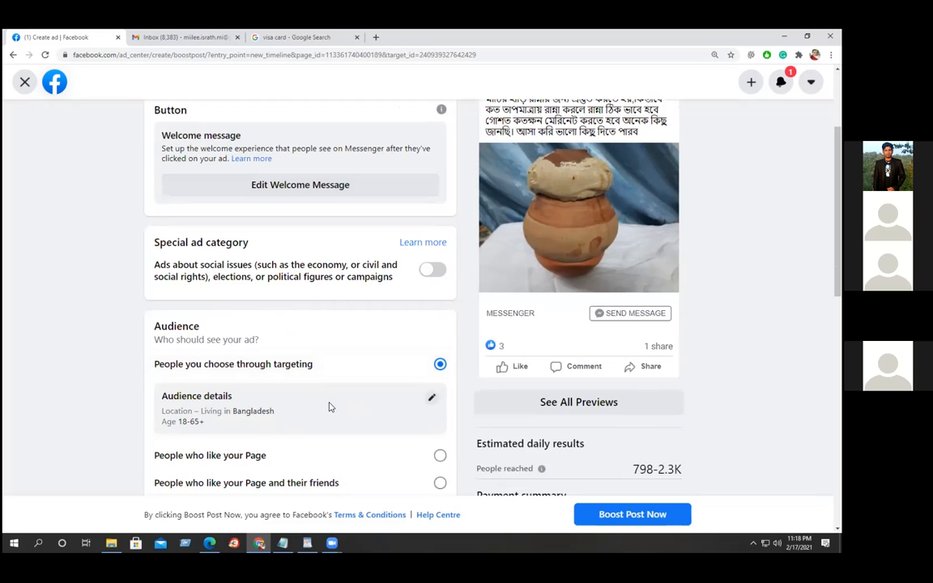
pyautogui.scroll(-1, 330, 407)
pyautogui.scroll(-2, 329, 407)
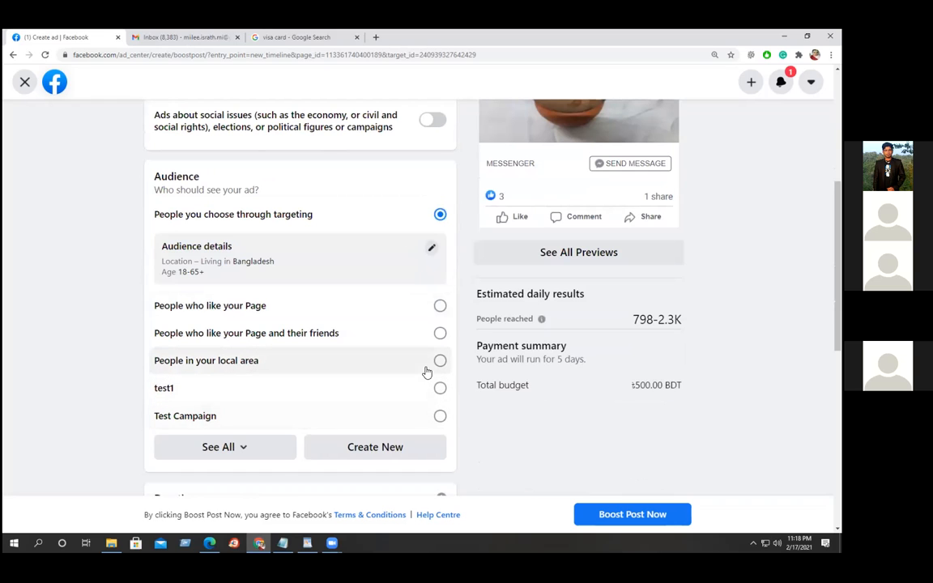
pyautogui.scroll(-2, 420, 313)
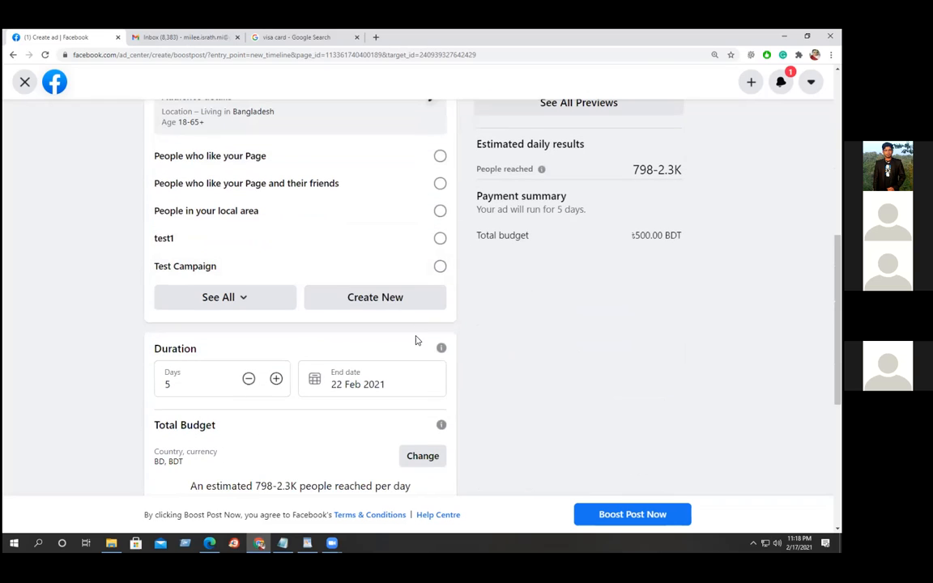
# Expand the boost's Audience section to list every saved audience and review the form.
pyautogui.click(244, 298)
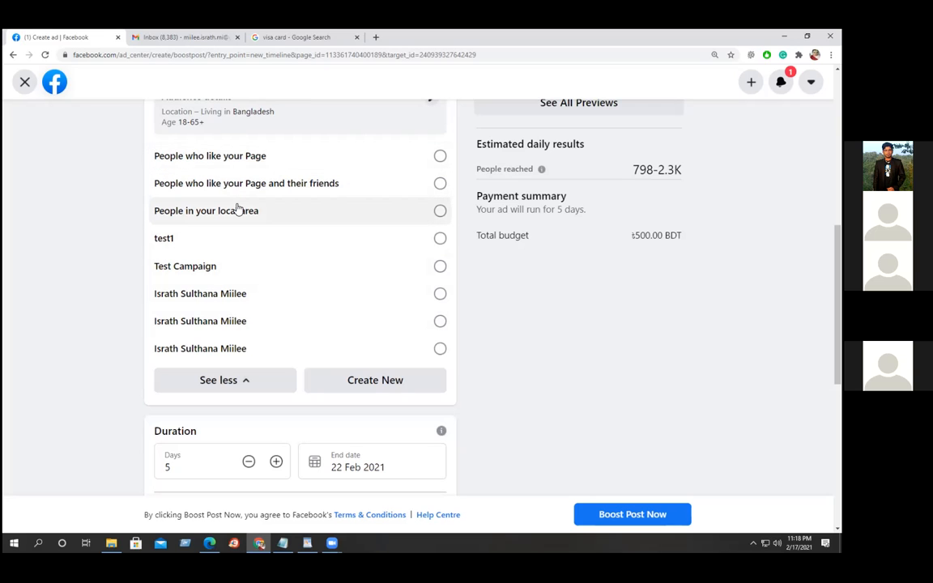
pyautogui.scroll(3, 493, 357)
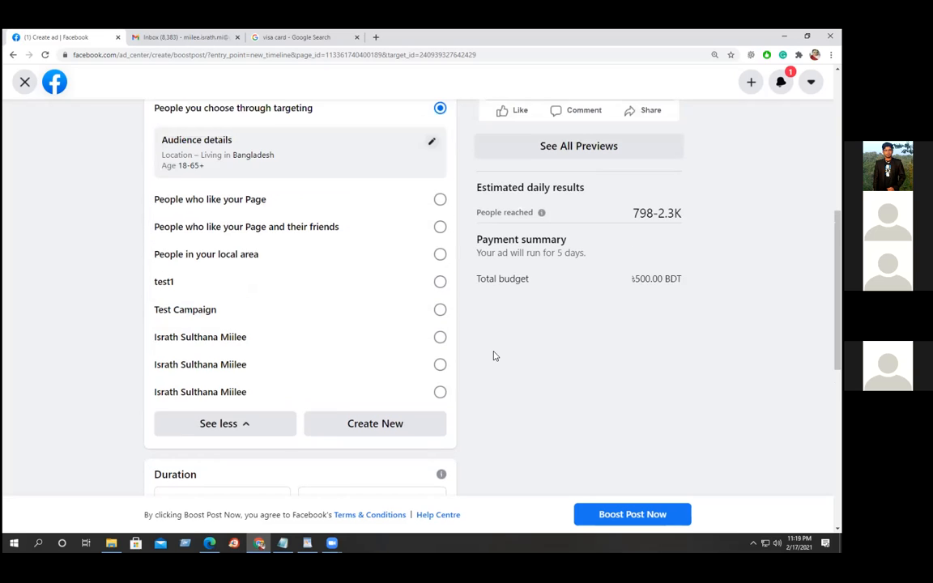
pyautogui.scroll(1, 351, 390)
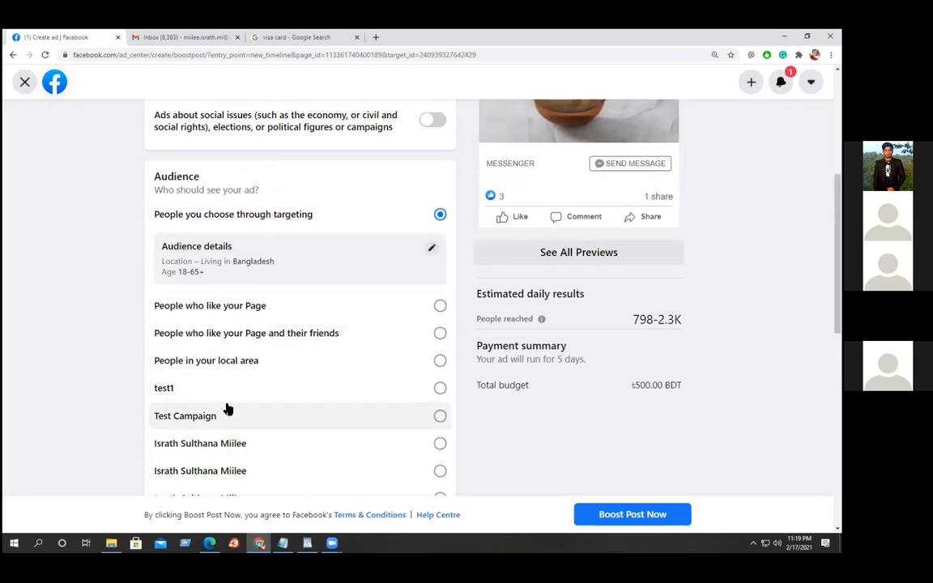
pyautogui.scroll(-3, 102, 294)
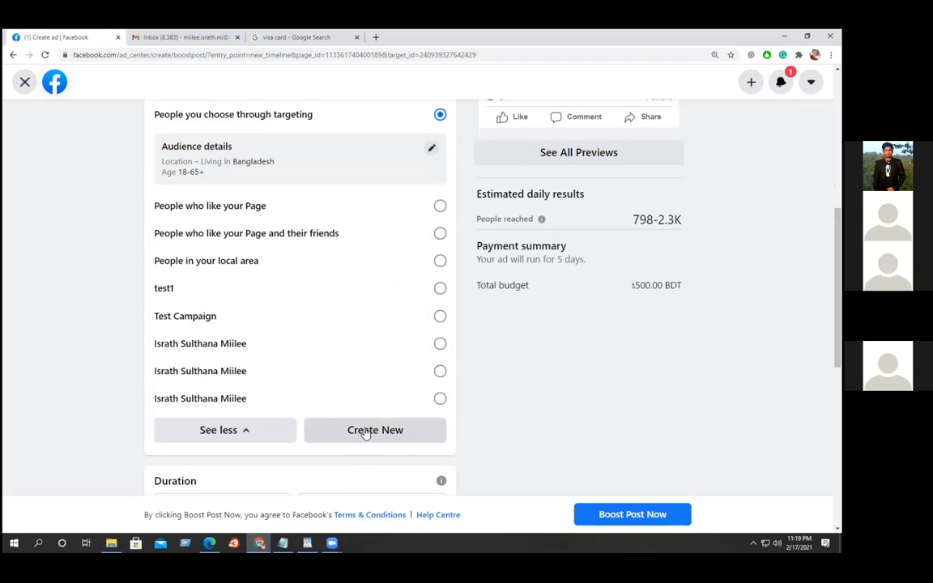
pyautogui.scroll(-2, 503, 352)
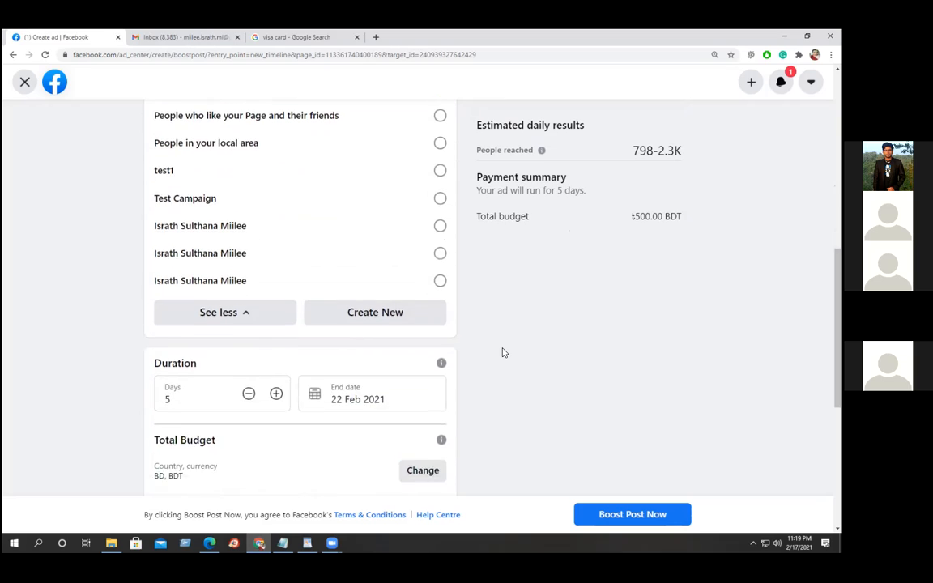
pyautogui.scroll(-1, 503, 352)
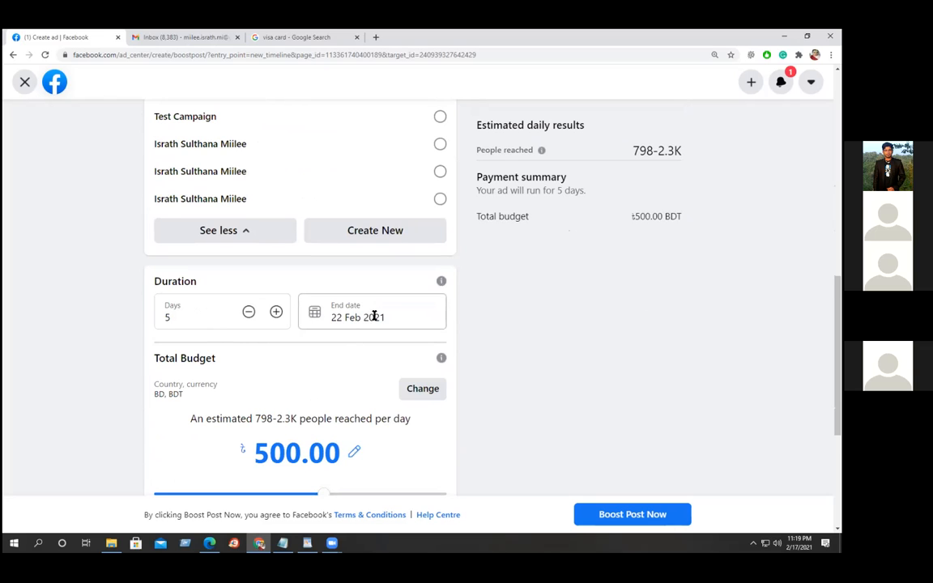
pyautogui.scroll(-3, 360, 324)
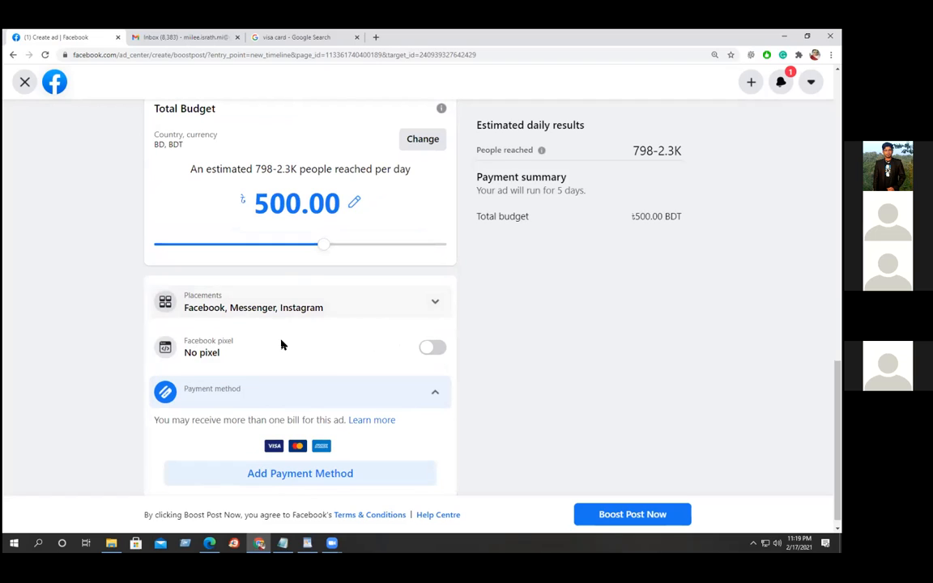
# Toggle the Facebook pixel on and back off, leaving it disabled.
pyautogui.click(434, 348)
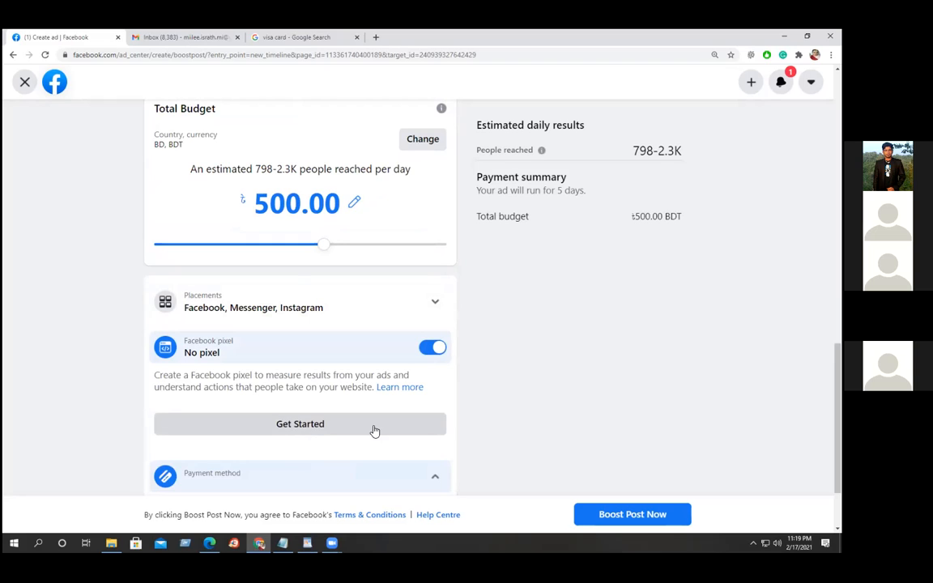
pyautogui.click(429, 348)
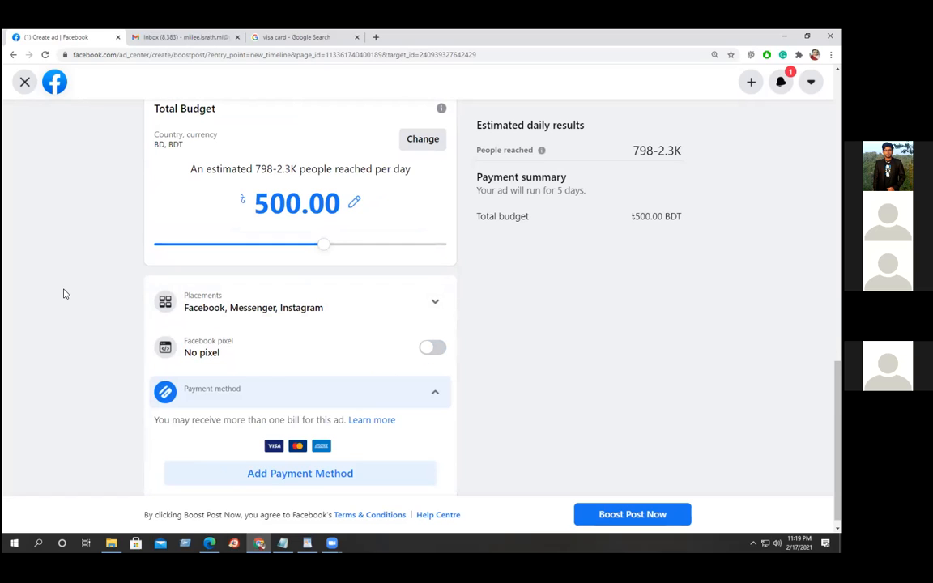
pyautogui.scroll(-1, 340, 397)
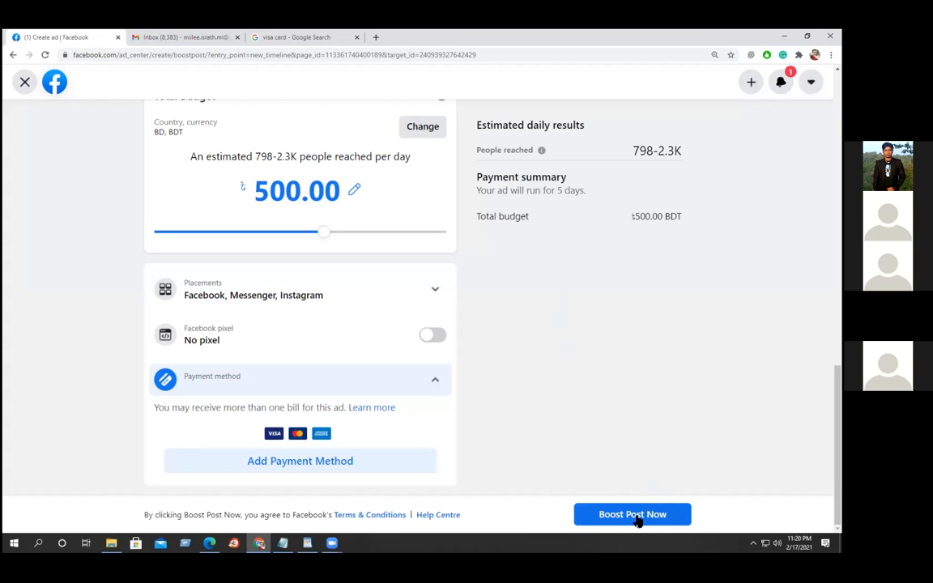
pyautogui.scroll(10, 637, 522)
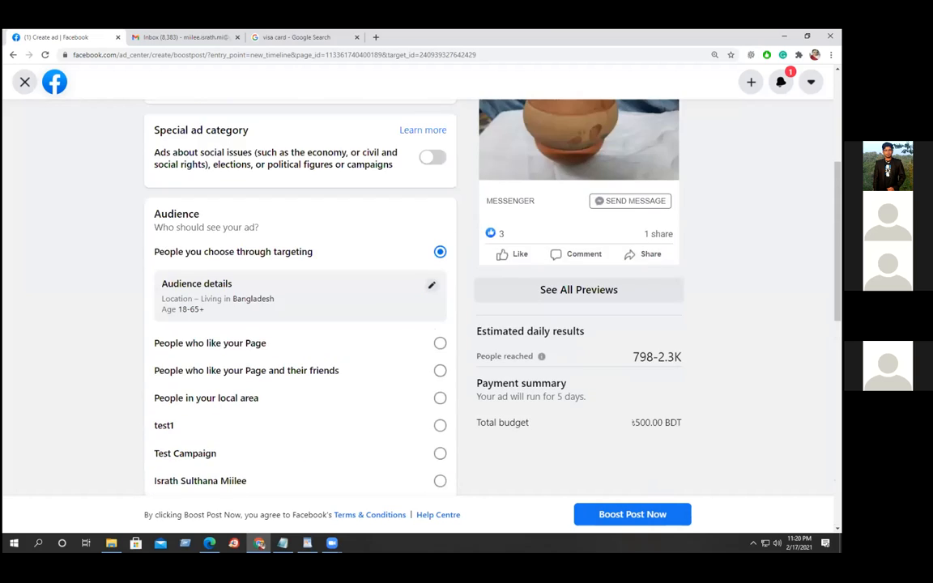
# Close the Boost Post form and confirm discarding its changes.
pyautogui.scroll(3, 486, 308)
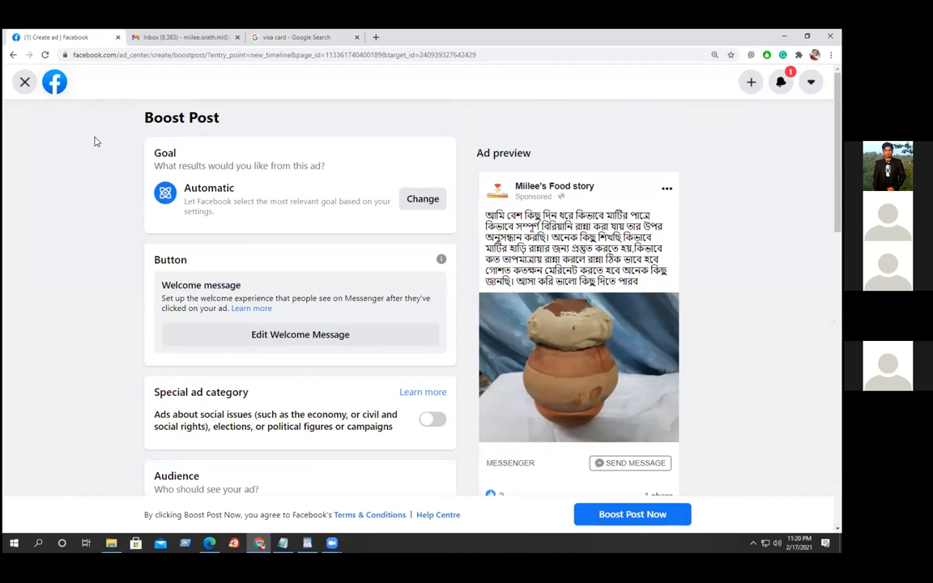
pyautogui.click(25, 83)
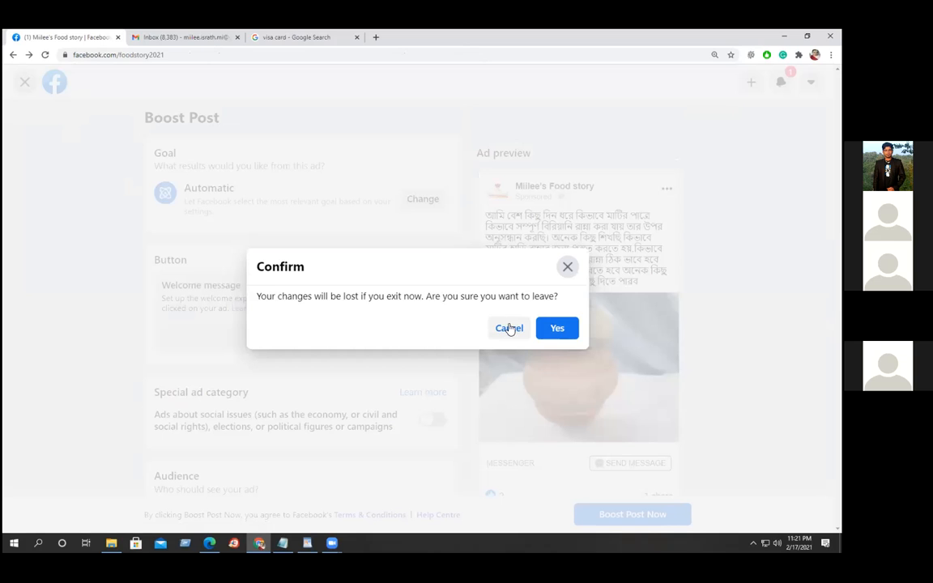
pyautogui.click(557, 329)
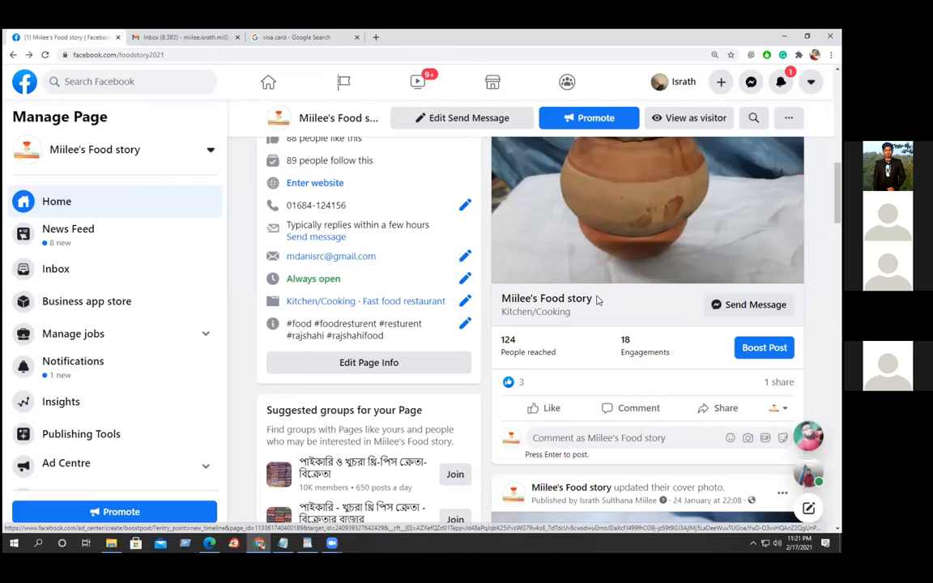
# Scroll over the Miilee's Food story Page, then go Home to the Facebook news feed.
pyautogui.scroll(1, 597, 301)
pyautogui.scroll(6, 597, 300)
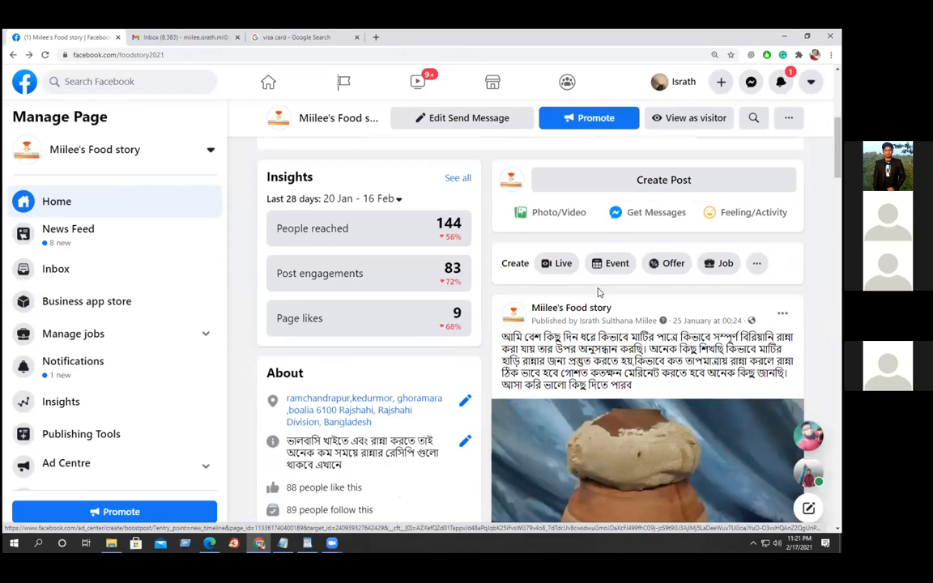
pyautogui.scroll(3, 599, 306)
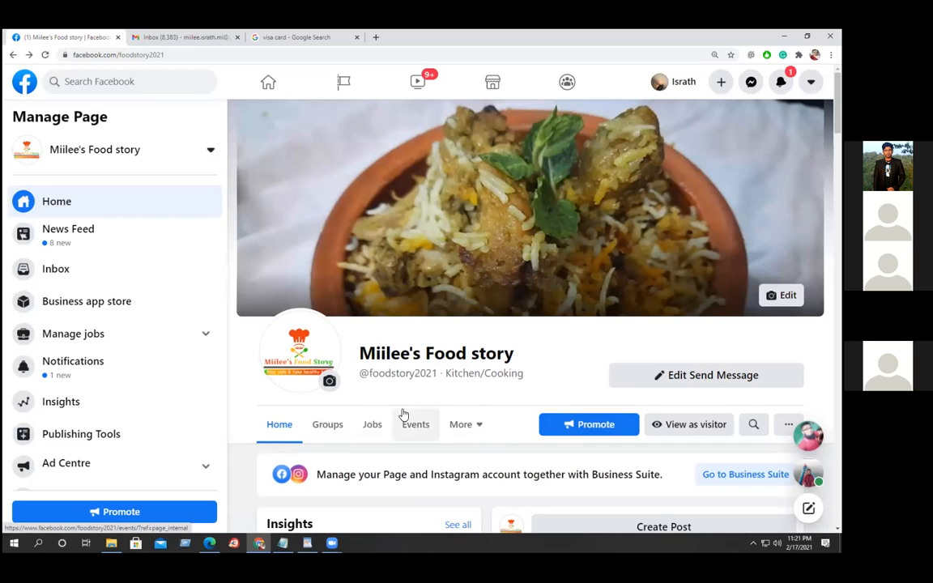
pyautogui.scroll(-1, 489, 367)
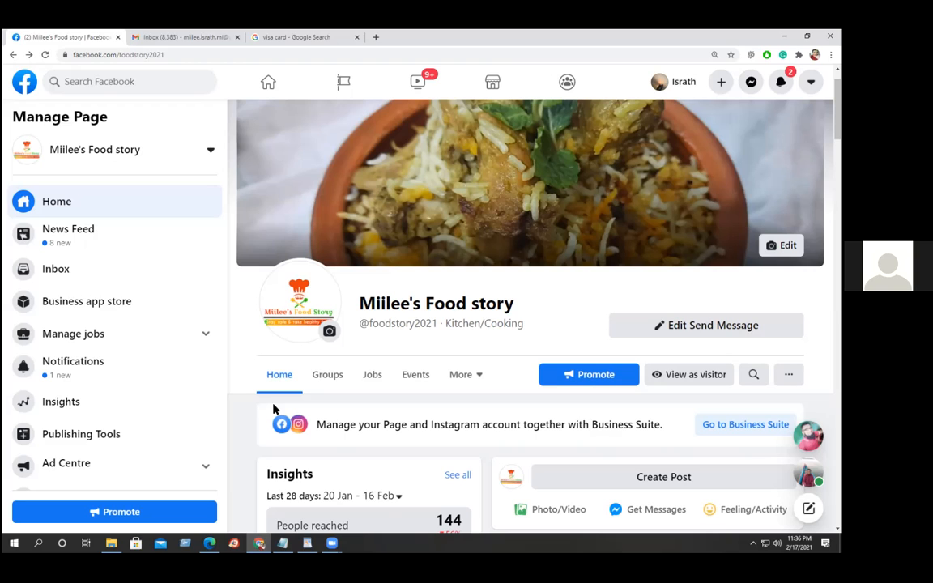
pyautogui.click(268, 83)
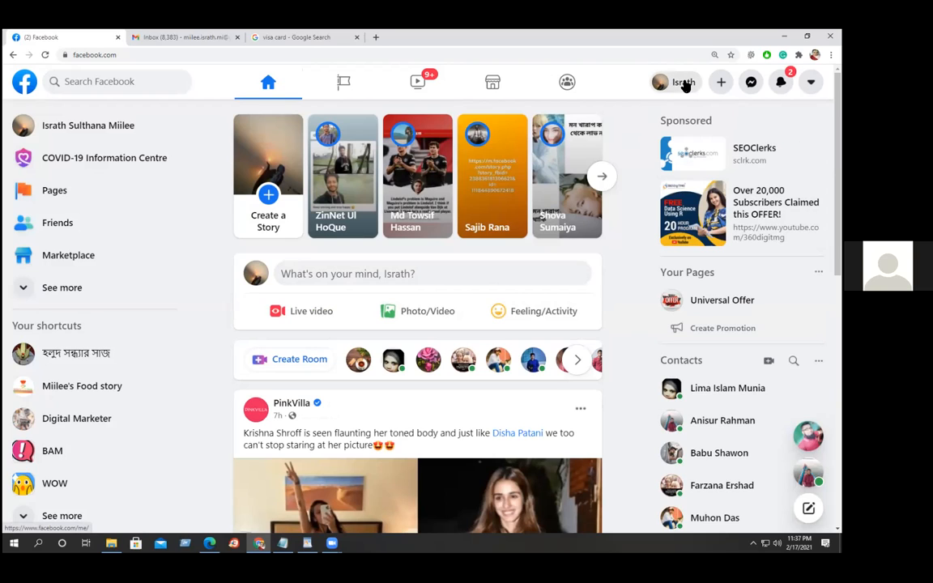
# Glance at the account profile, then return Home and reopen the Miilee's Food story Page.
pyautogui.click(683, 82)
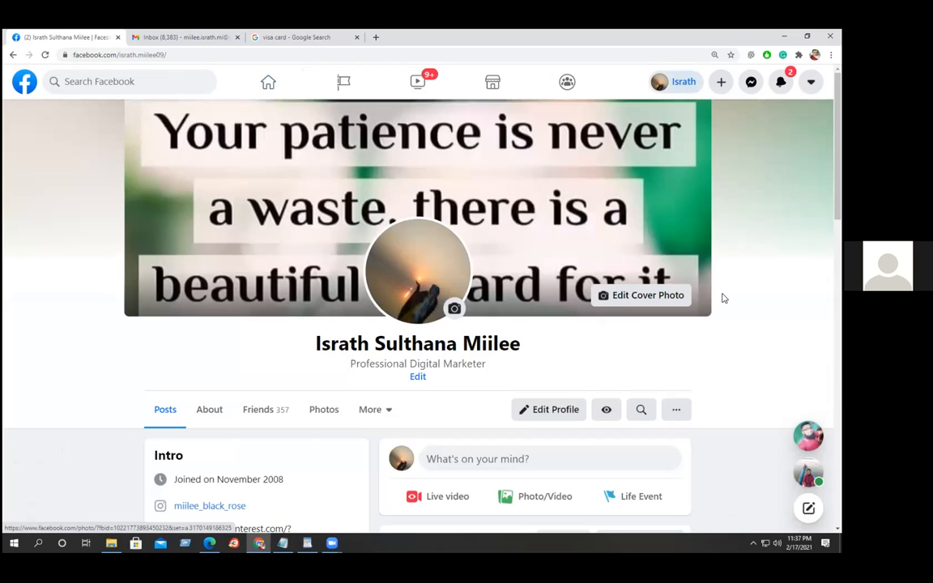
pyautogui.scroll(-2, 723, 295)
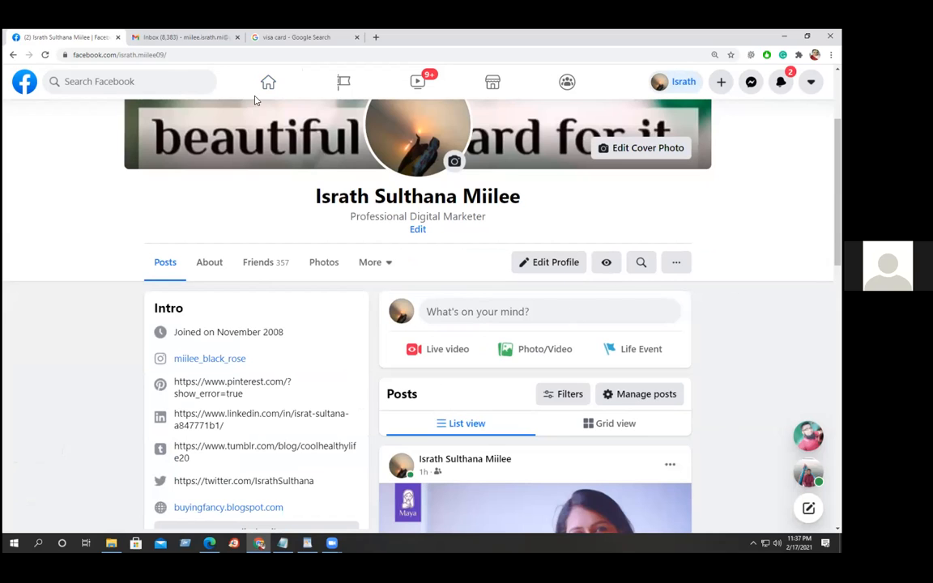
pyautogui.scroll(3, 261, 84)
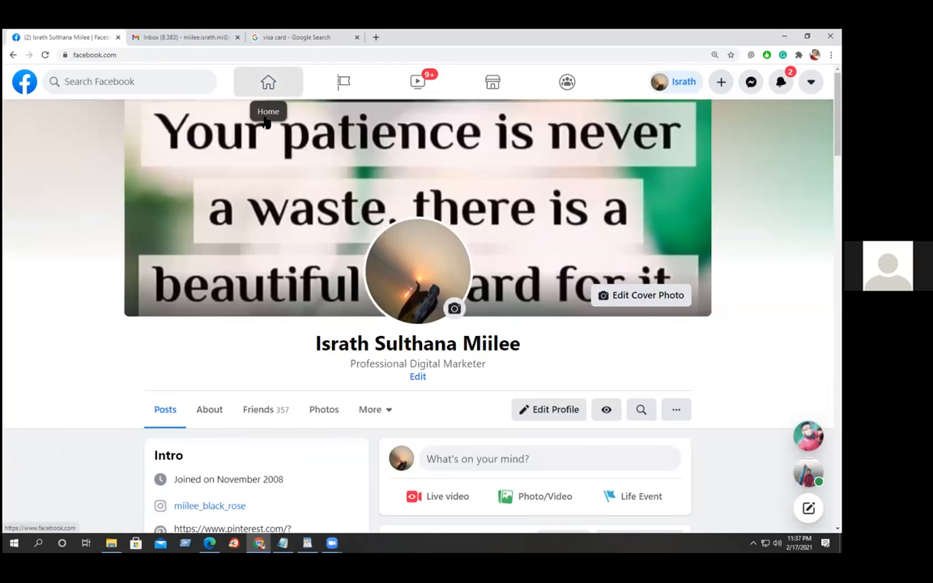
pyautogui.click(266, 84)
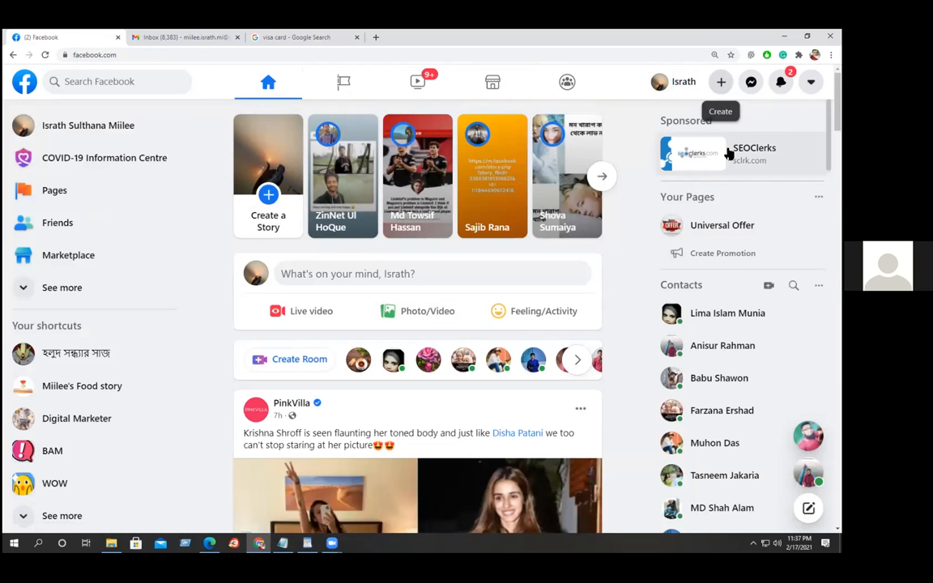
pyautogui.click(77, 387)
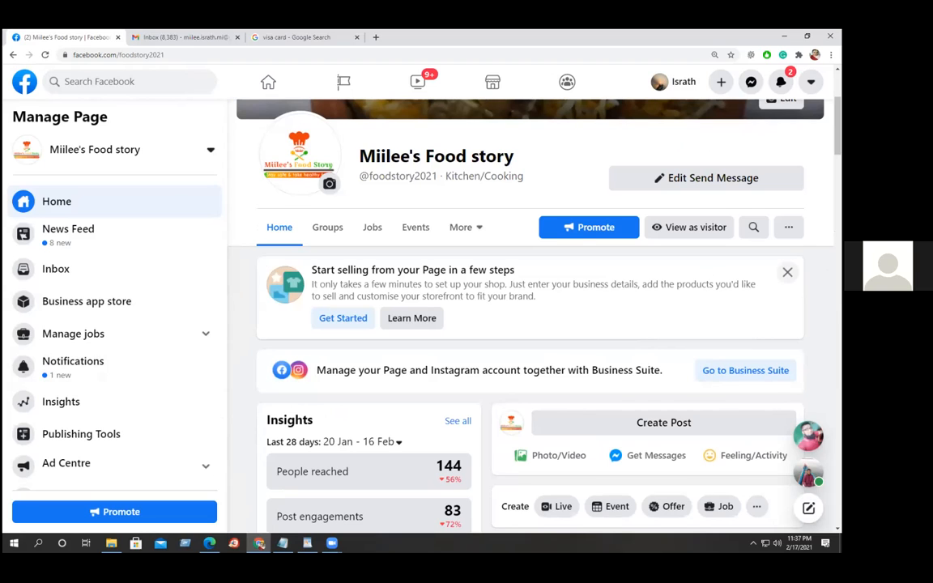
# Close the 'Start selling from your Page' card and the 'Reach more people with this post' banner.
pyautogui.click(788, 272)
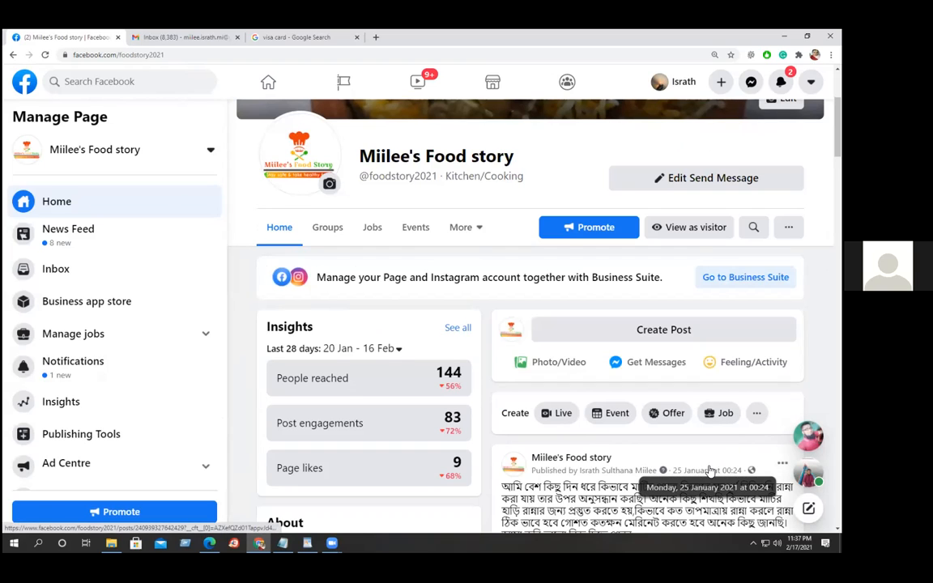
pyautogui.scroll(-2, 683, 445)
pyautogui.scroll(-2, 683, 434)
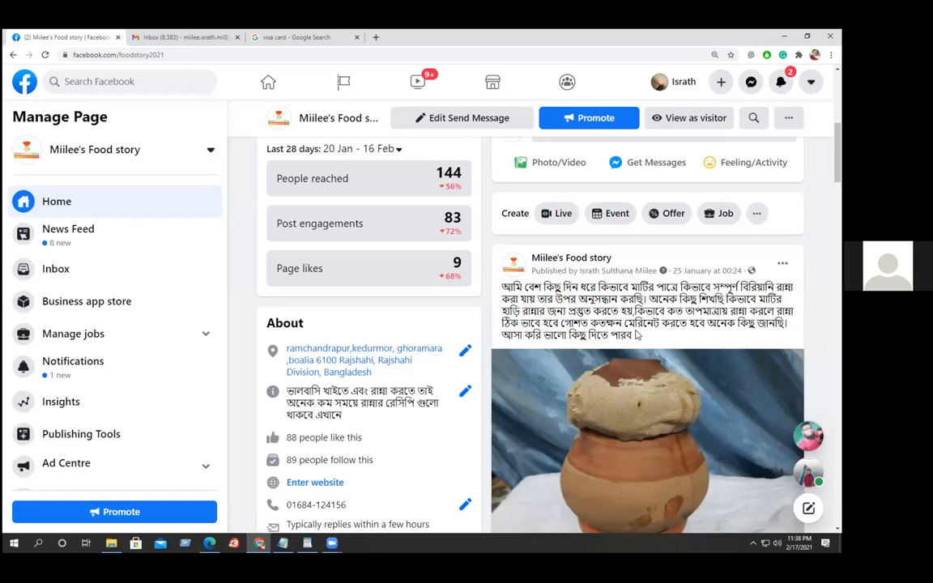
pyautogui.scroll(-1, 639, 329)
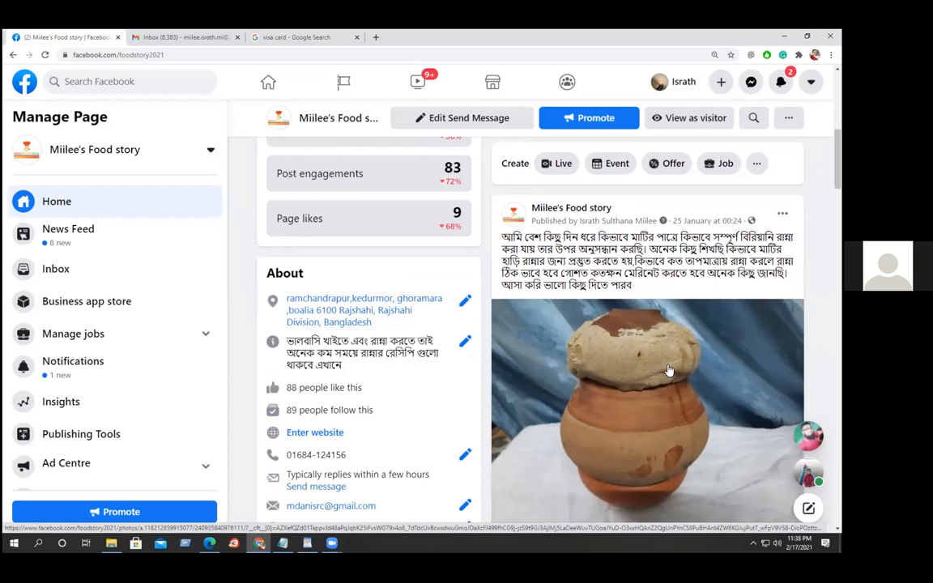
pyautogui.scroll(-2, 670, 370)
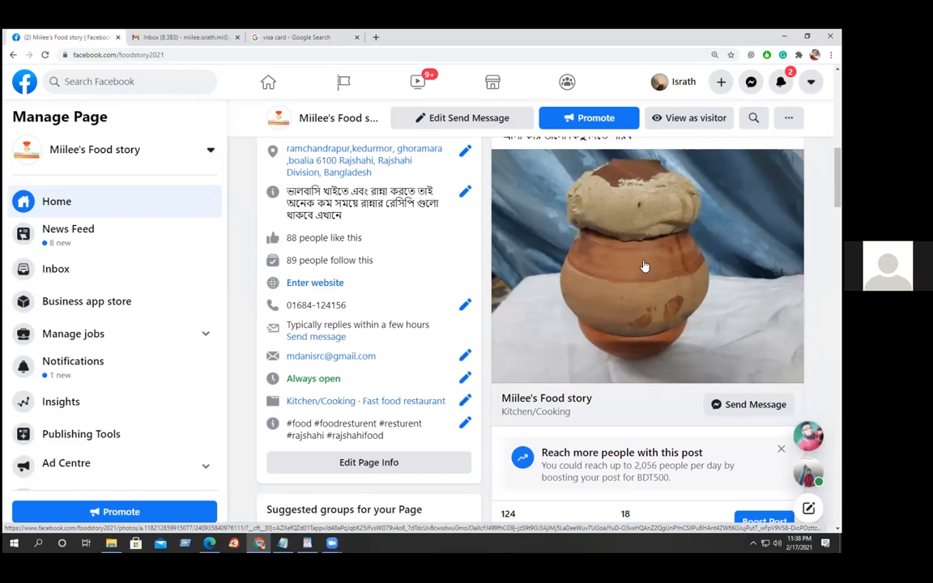
pyautogui.scroll(1, 600, 231)
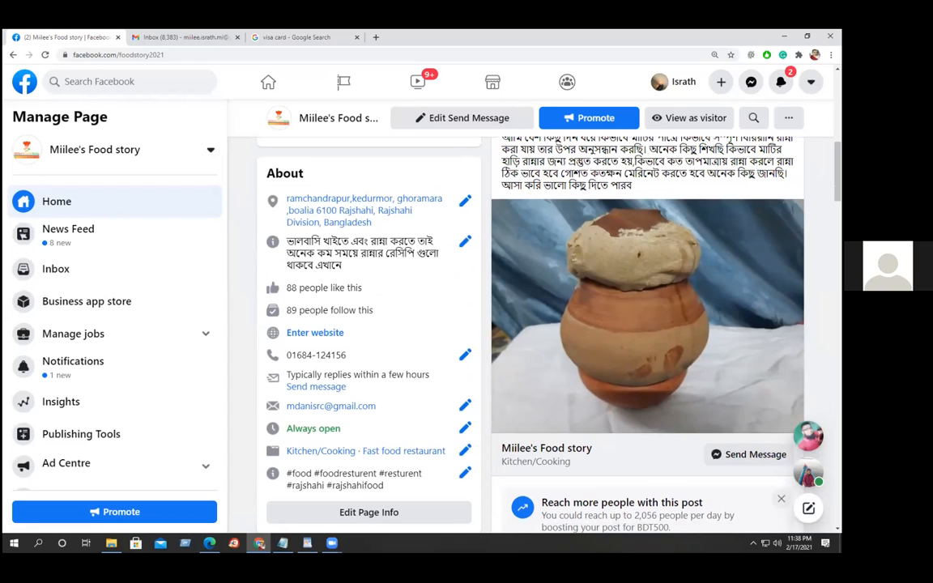
pyautogui.click(781, 499)
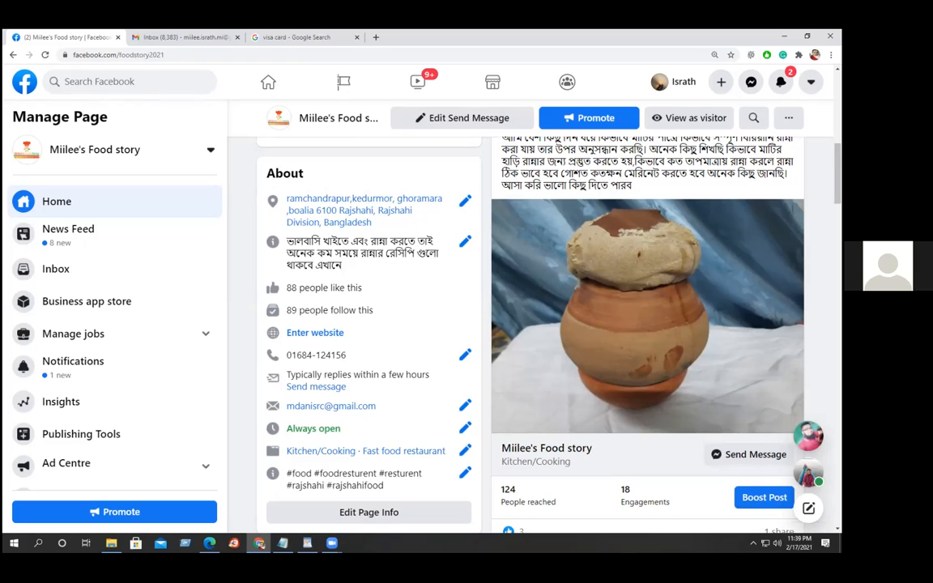
pyautogui.scroll(3, 486, 324)
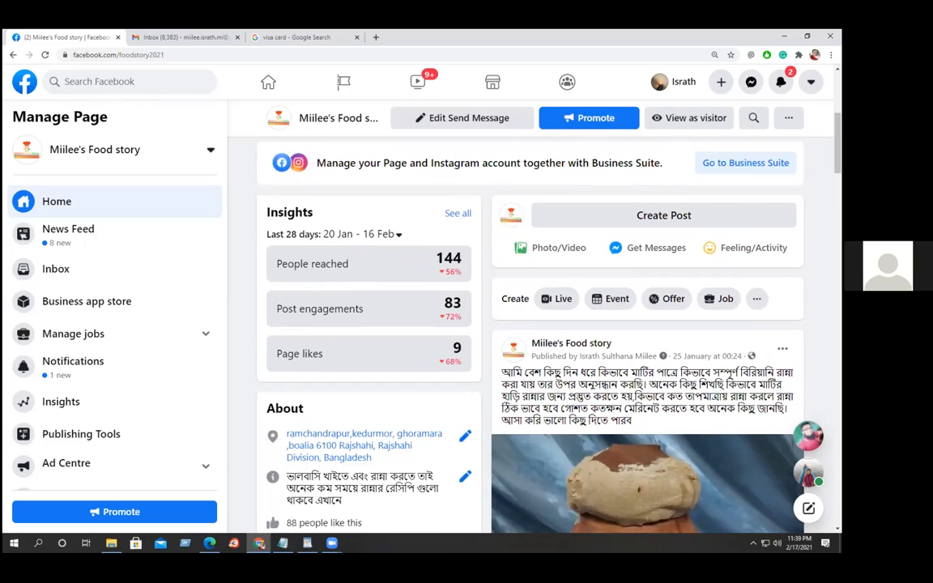
pyautogui.scroll(4, 527, 324)
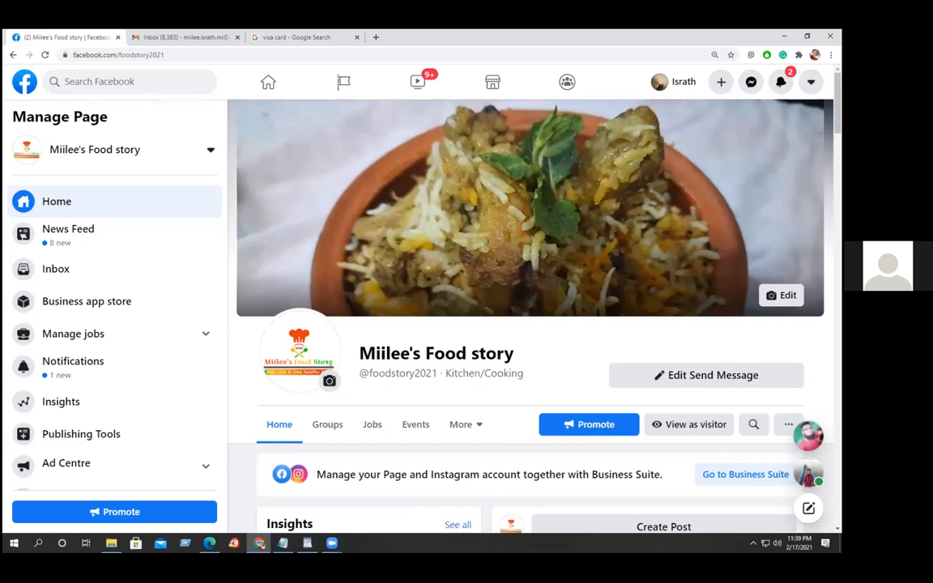
# From the home feed's See more shortcuts, open Ads Manager in a new tab and switch to it.
pyautogui.click(268, 84)
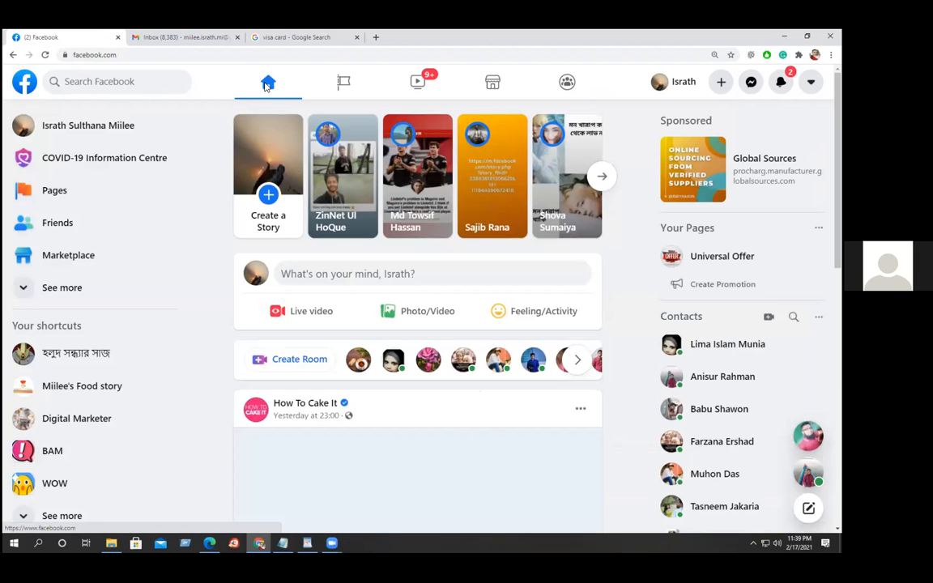
pyautogui.click(63, 289)
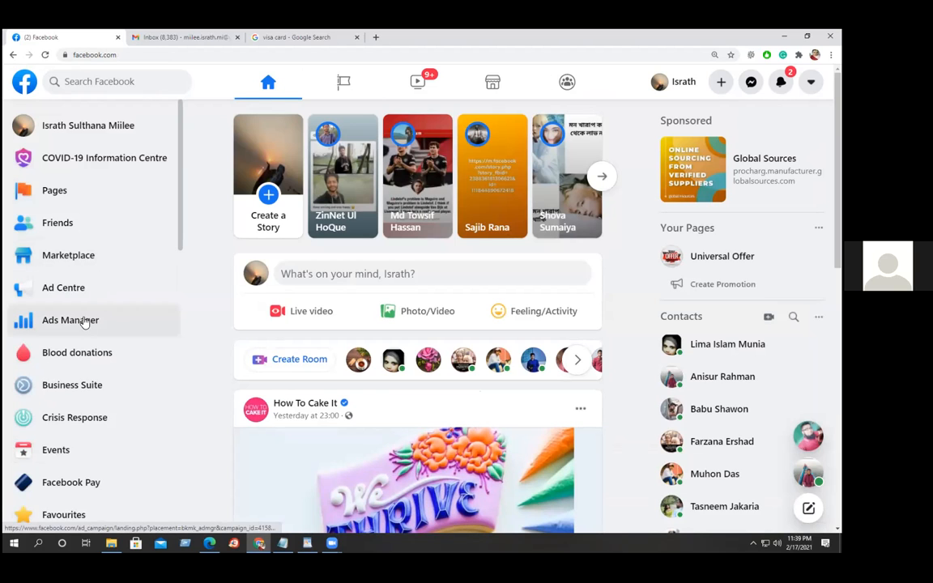
pyautogui.middleClick(84, 321)
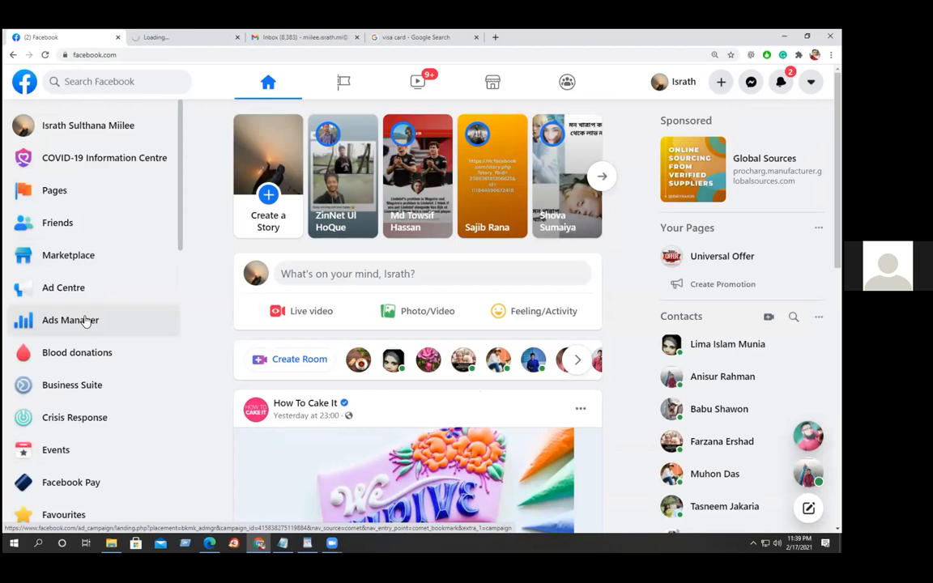
pyautogui.click(174, 38)
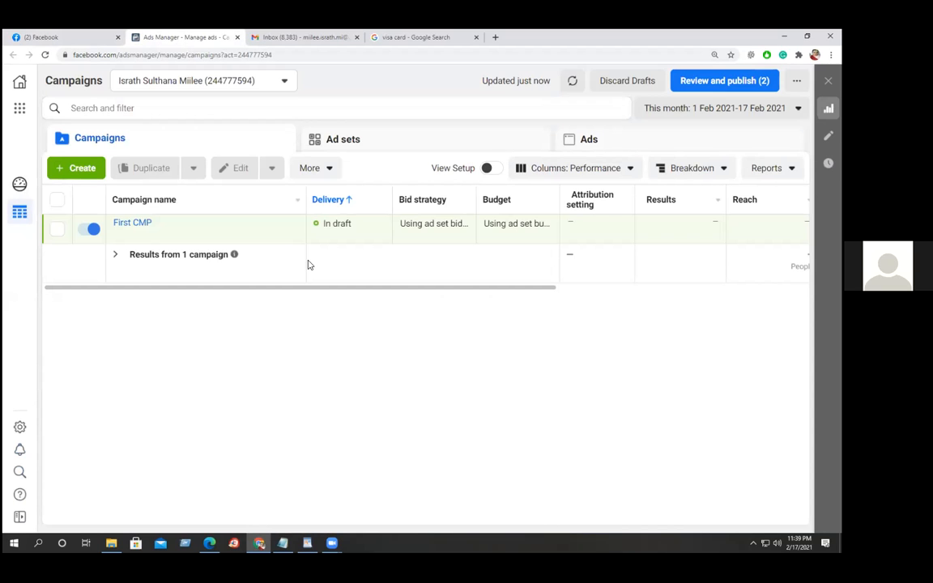
# Review the draft First CMP campaign row, then switch back to the Facebook tab.
pyautogui.moveTo(142, 231)
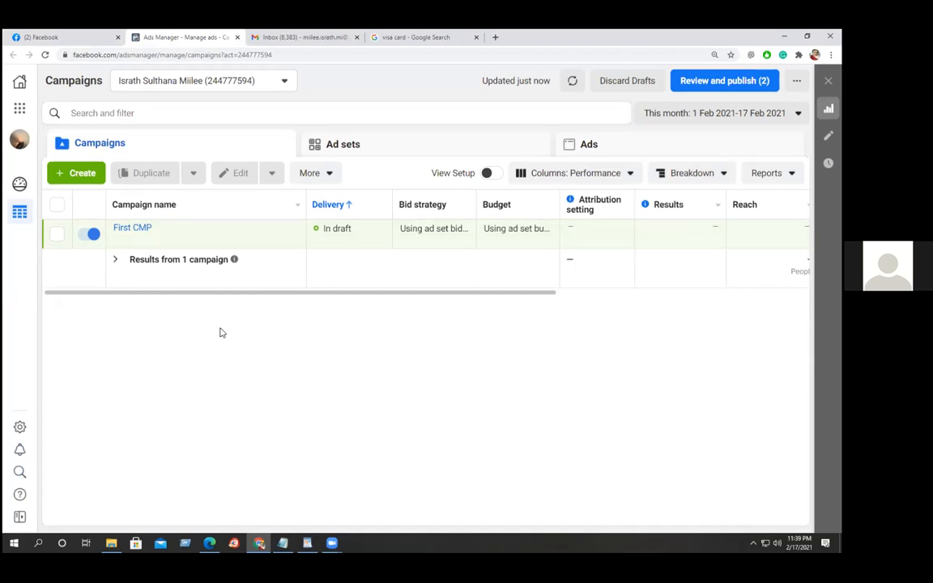
pyautogui.moveTo(204, 236)
pyautogui.moveTo(240, 233)
pyautogui.click(69, 38)
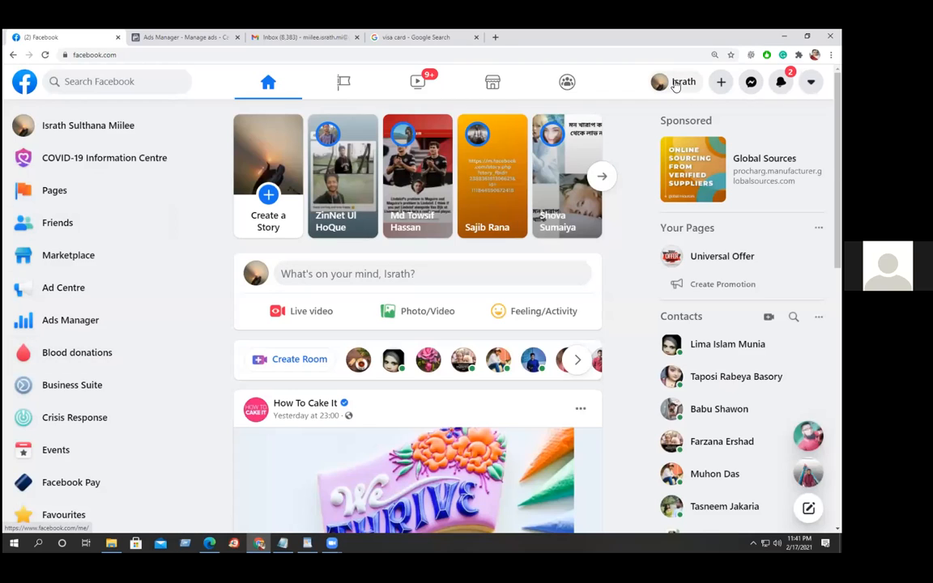
# Switch back to the Miilee's Food story Page from the Pages you manage list.
pyautogui.click(343, 81)
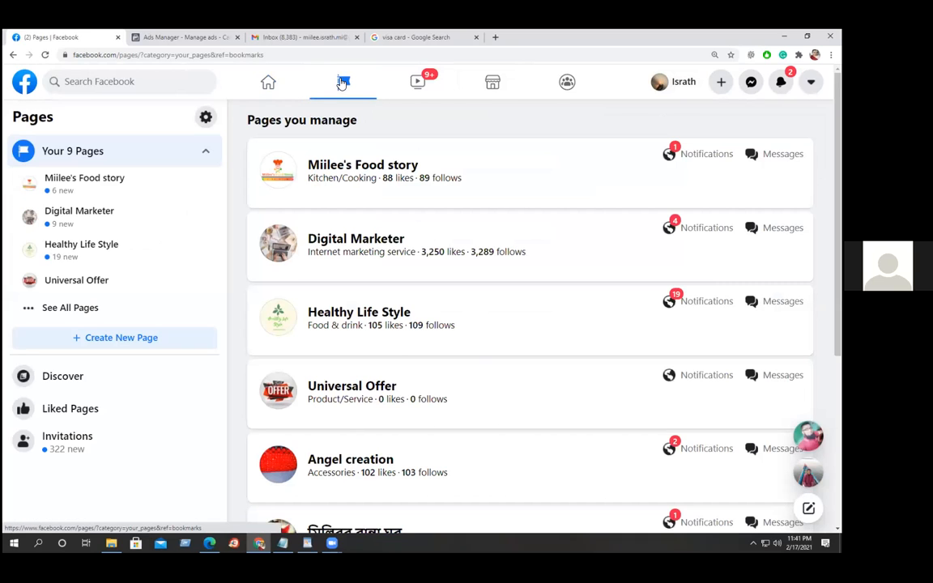
pyautogui.click(370, 164)
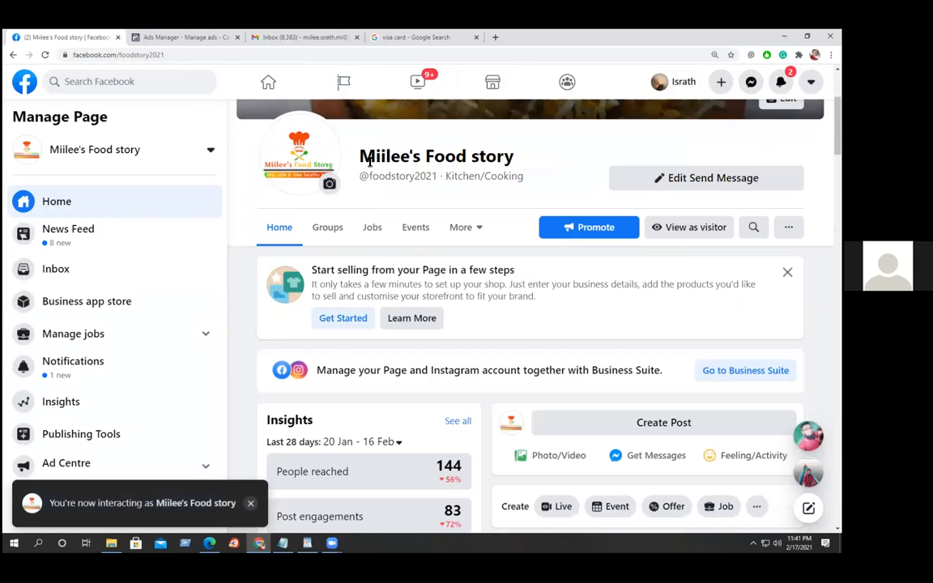
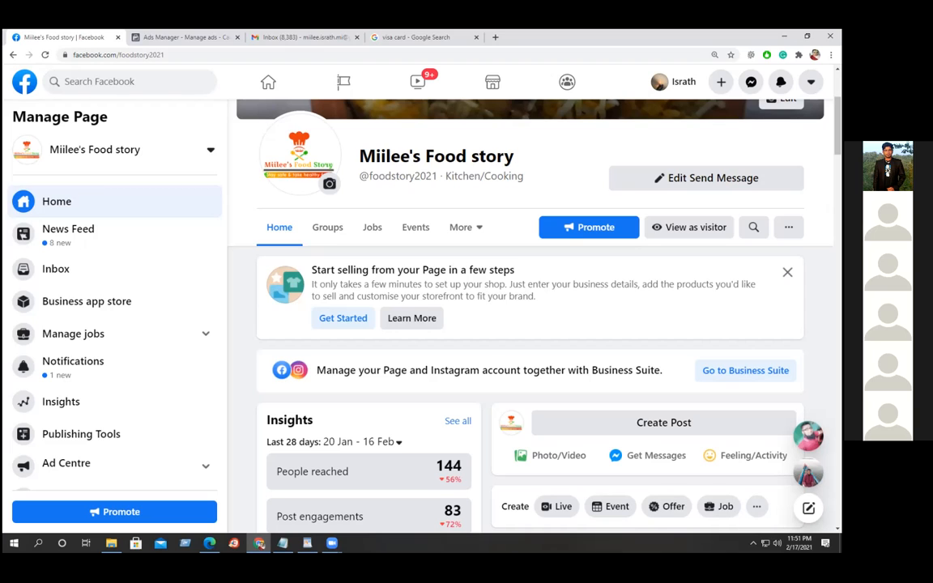
# Dismiss the Start selling card and open Settings from the Manage Page sidebar.
pyautogui.click(788, 272)
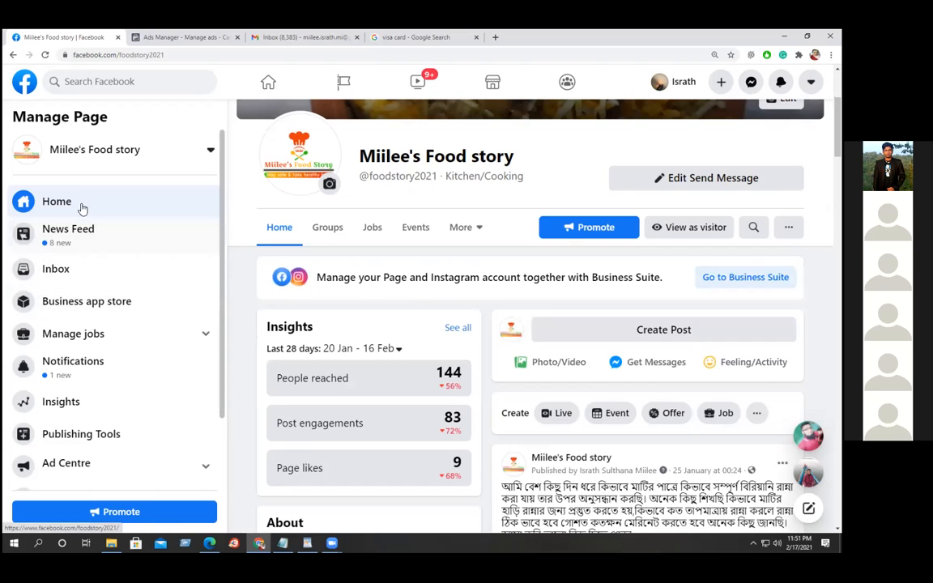
pyautogui.scroll(-2, 66, 460)
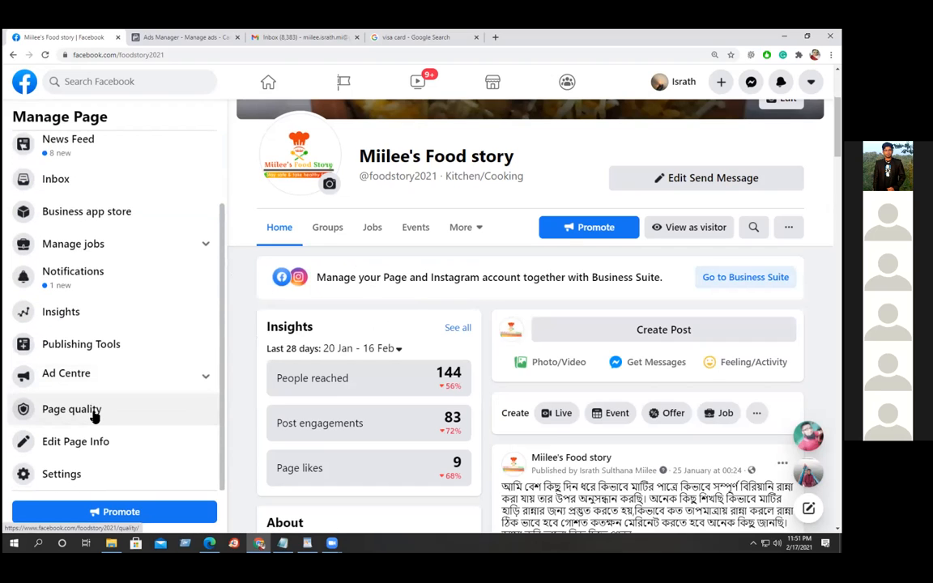
pyautogui.click(76, 475)
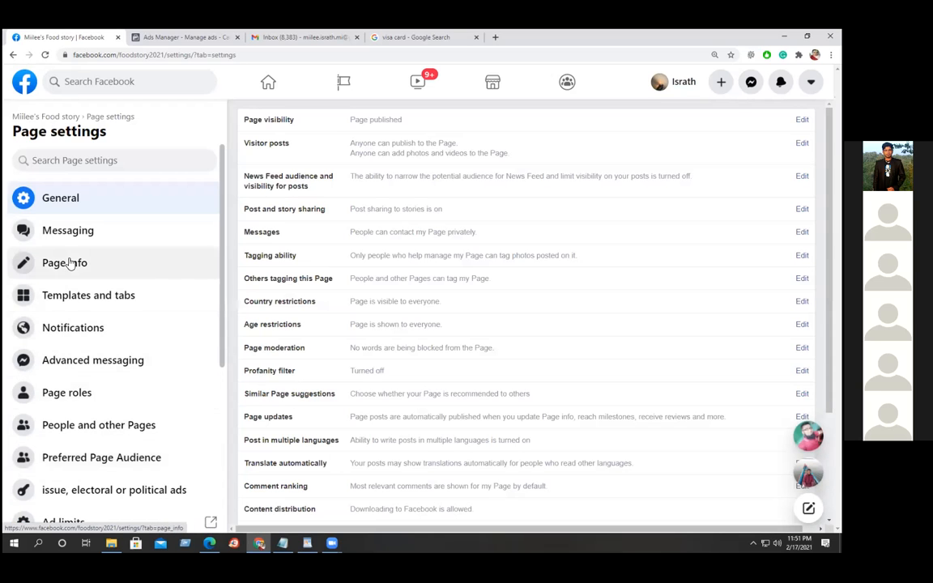
# Open Page roles, review the current Admin and Editor, and focus the new-role name field.
pyautogui.click(69, 393)
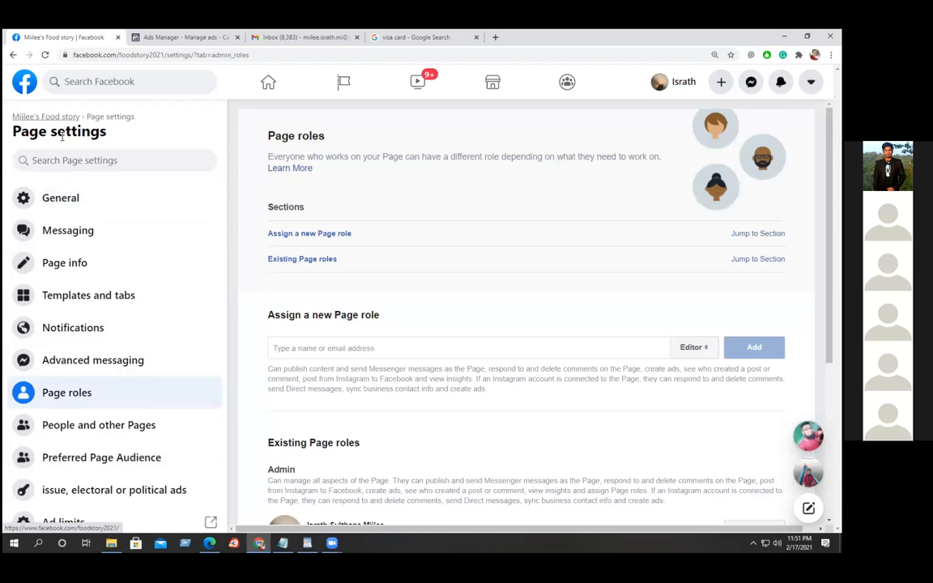
pyautogui.scroll(-3, 485, 362)
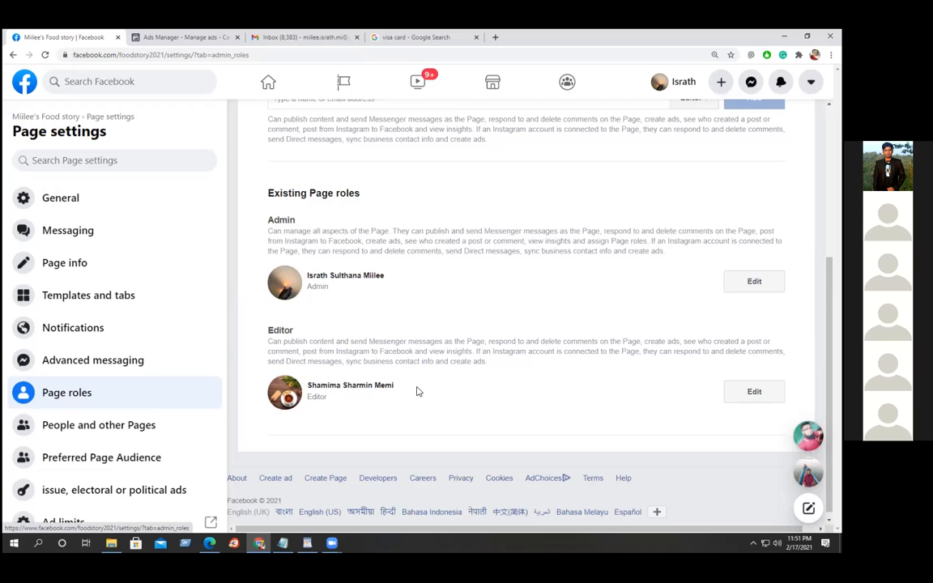
pyautogui.scroll(2, 417, 392)
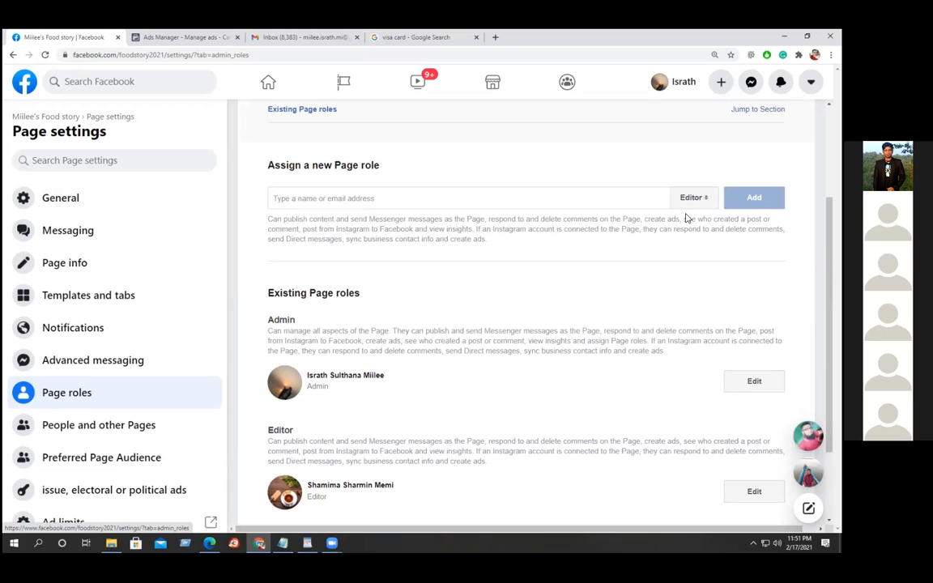
pyautogui.click(641, 195)
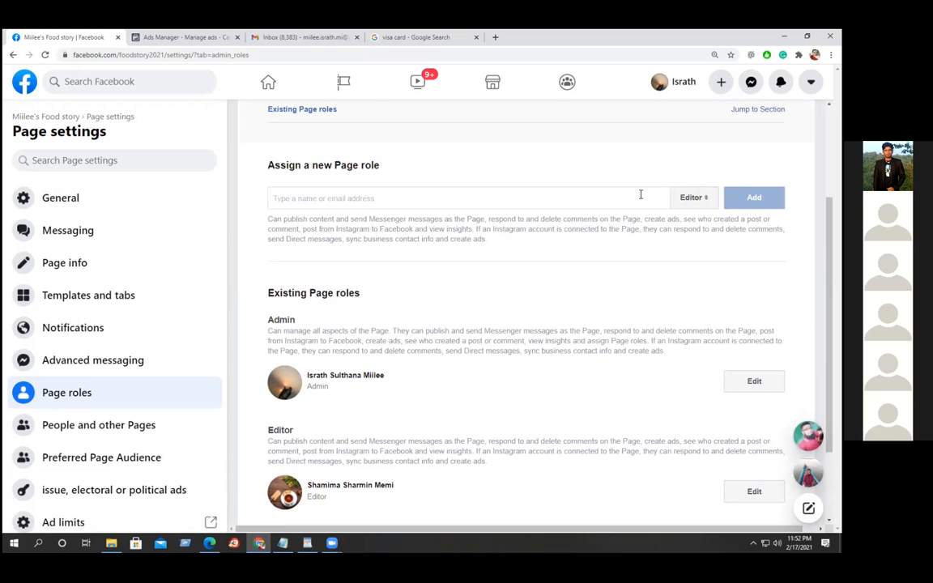
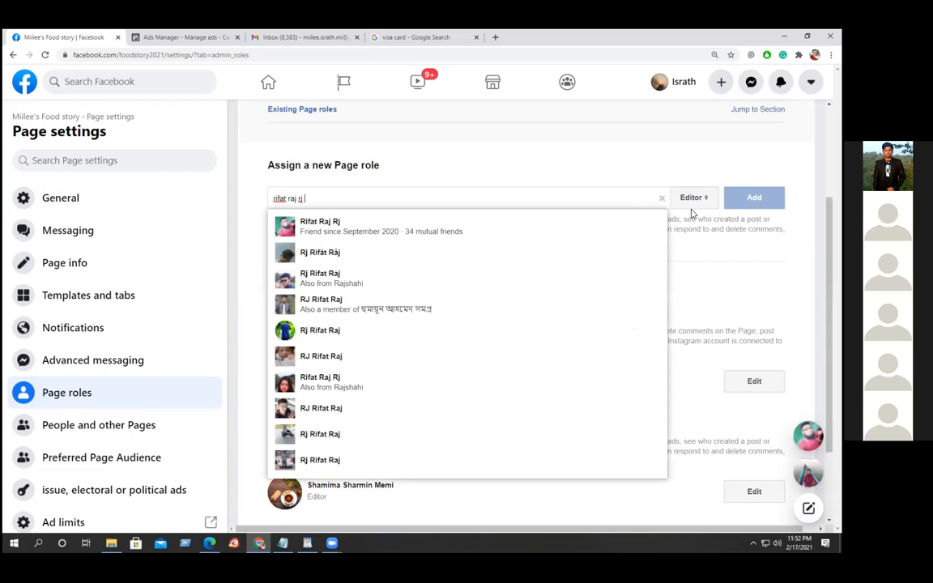
# Enter the friend's name, pick them from suggestions, and change the role from Editor to Admin.
pyautogui.click(315, 217)
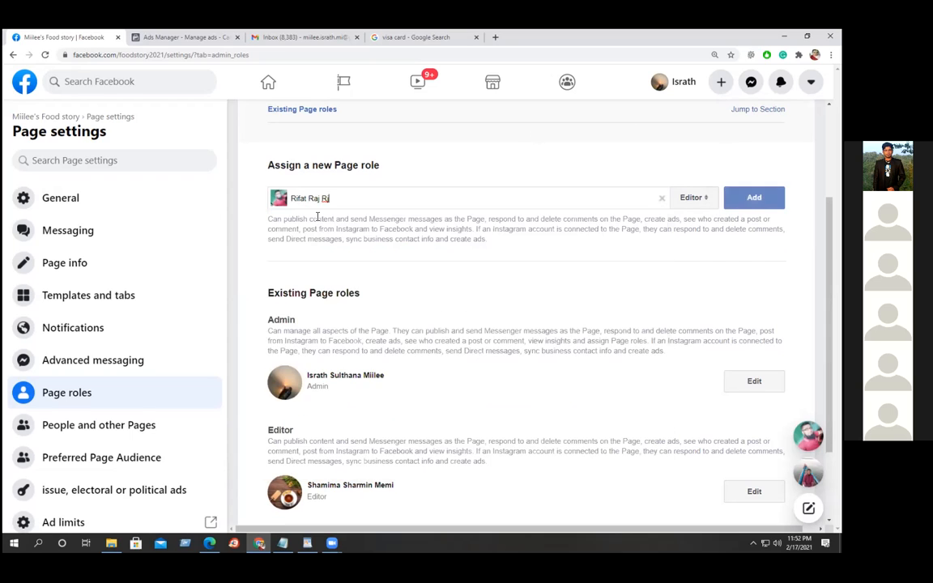
pyautogui.click(704, 201)
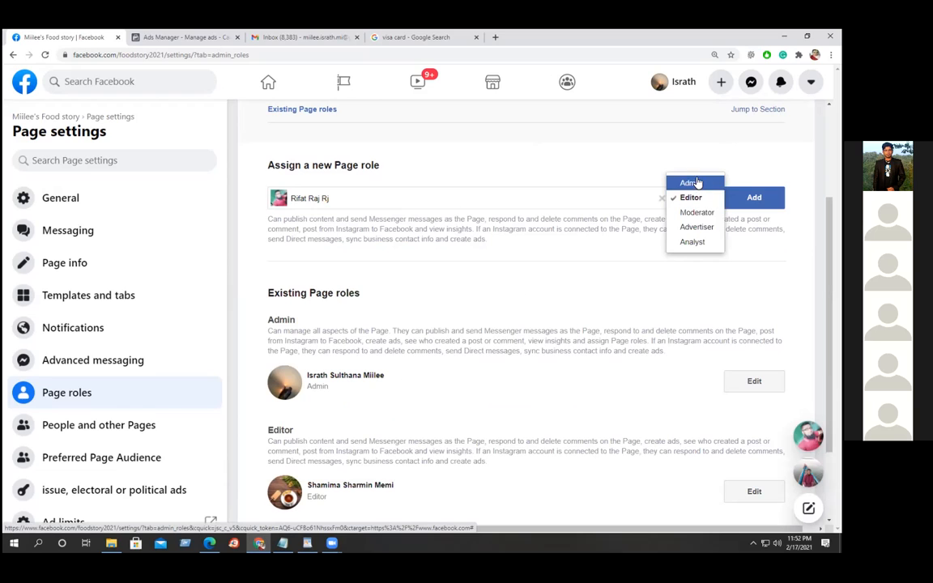
pyautogui.click(695, 185)
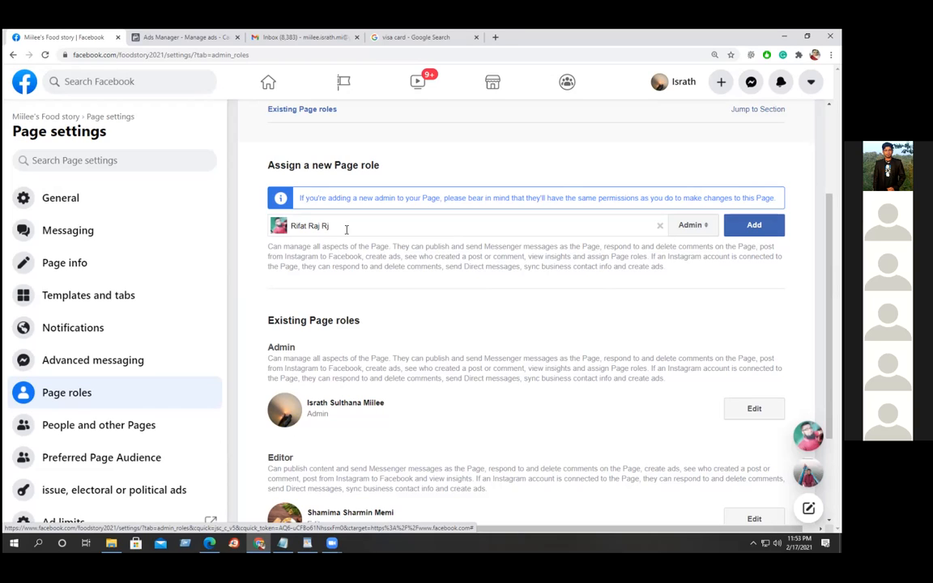
# Submit the new Admin, close the password prompt, and open the existing admin's role for editing.
pyautogui.click(755, 224)
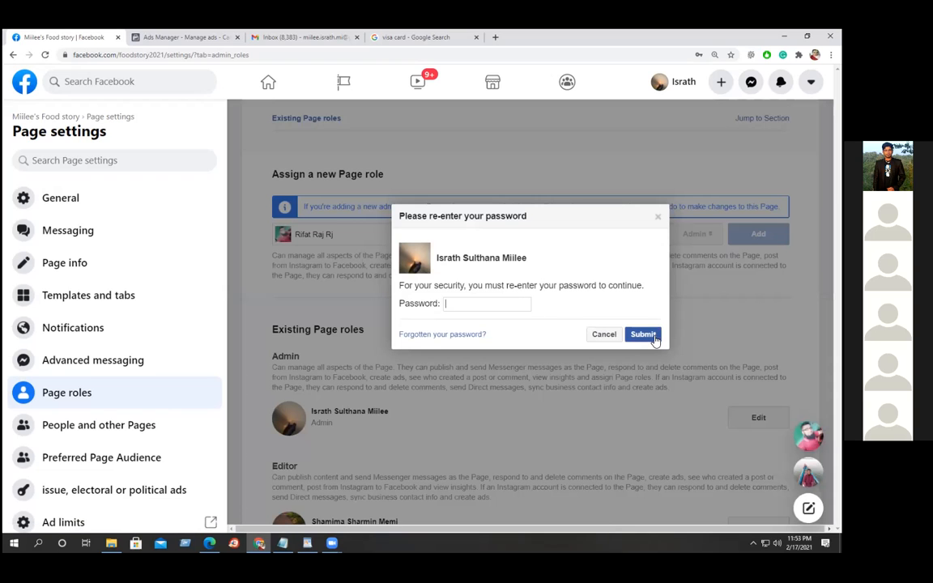
pyautogui.click(657, 218)
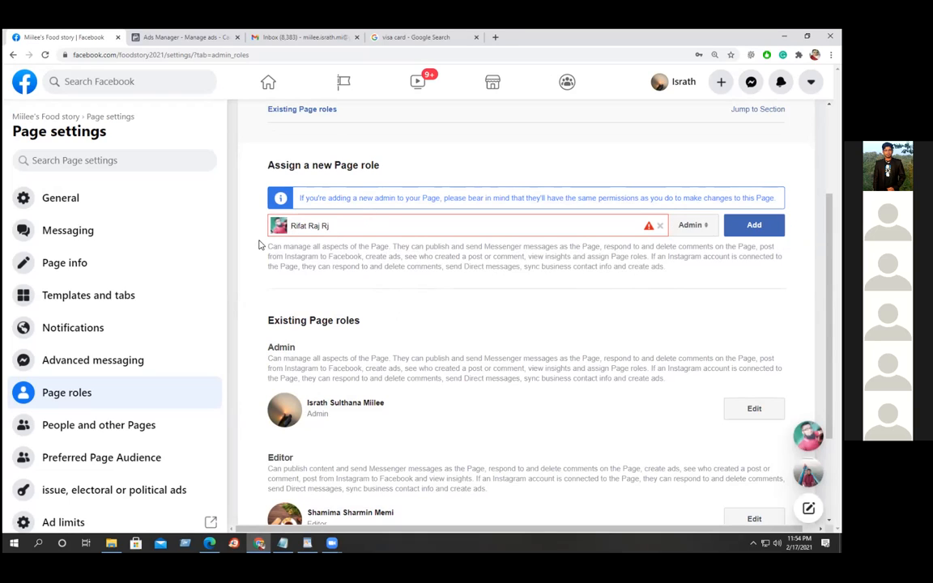
pyautogui.click(754, 409)
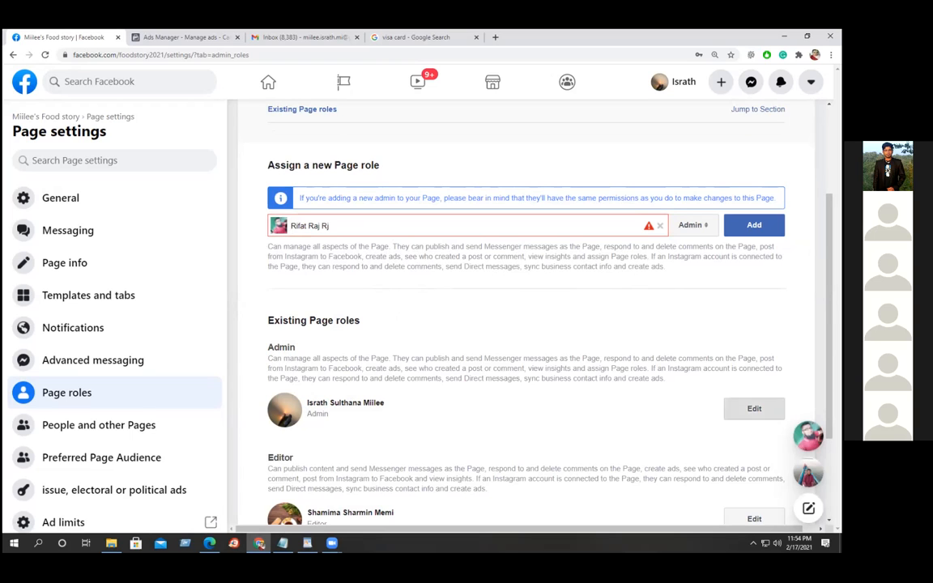
pyautogui.scroll(-2, 526, 324)
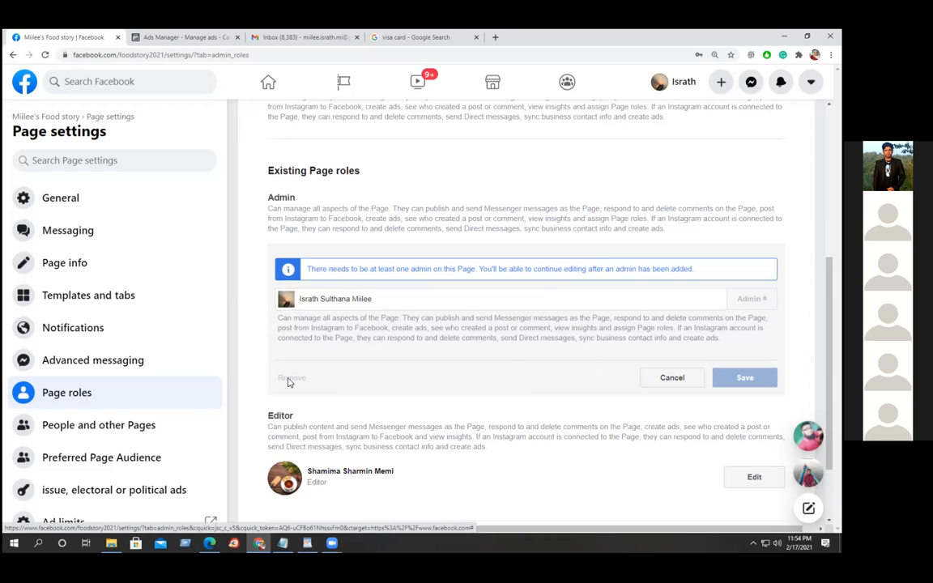
# Cancel editing the existing admin's role and return to the Miilee's Food story Page home.
pyautogui.click(672, 378)
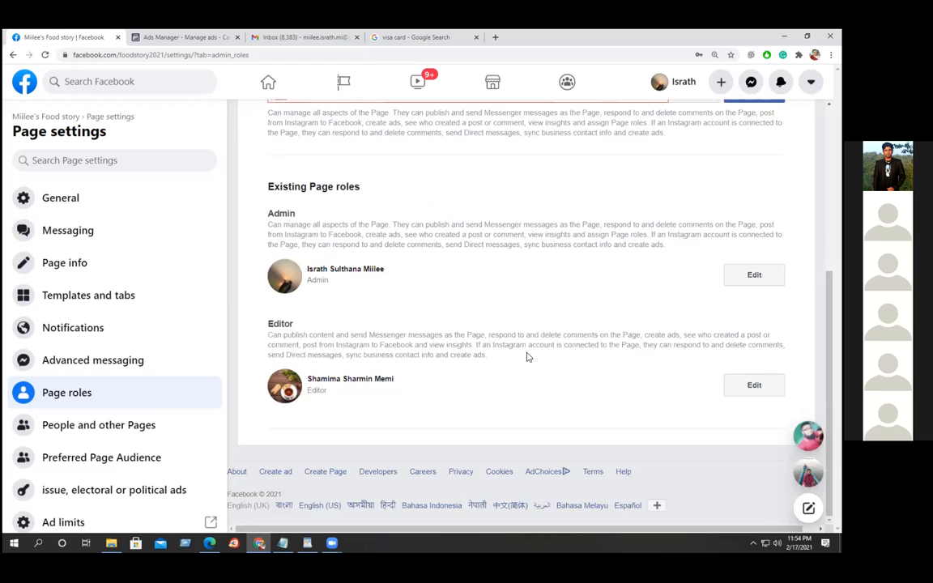
pyautogui.scroll(2, 527, 356)
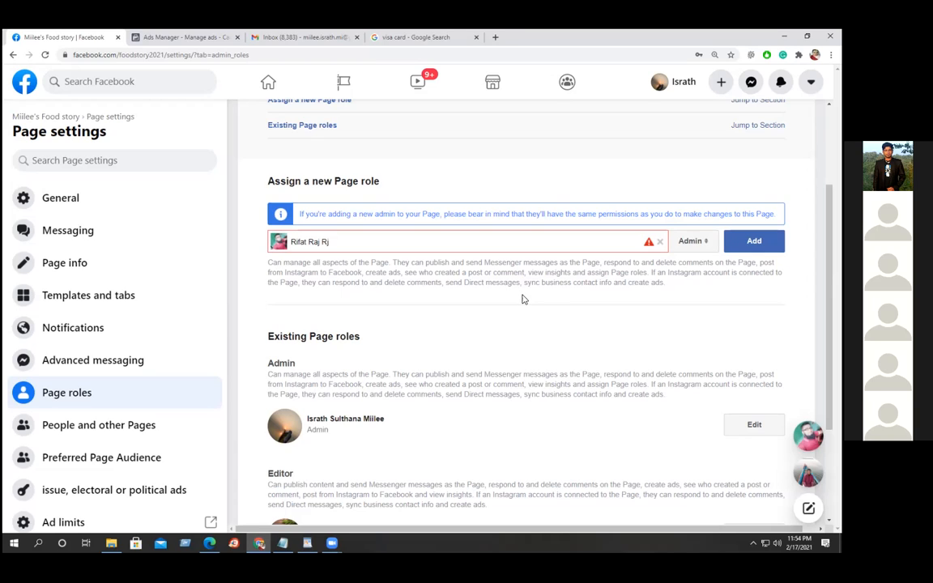
pyautogui.scroll(2, 543, 305)
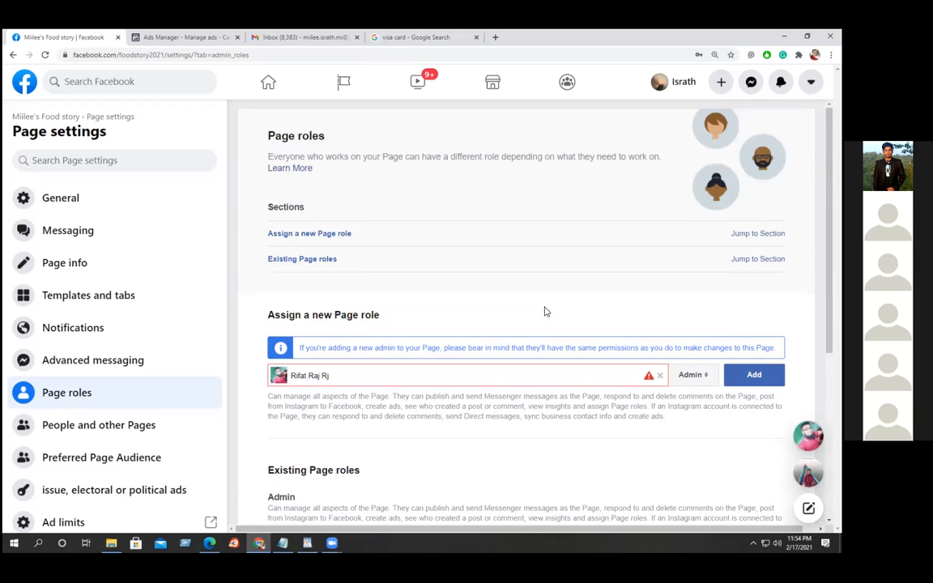
pyautogui.click(36, 119)
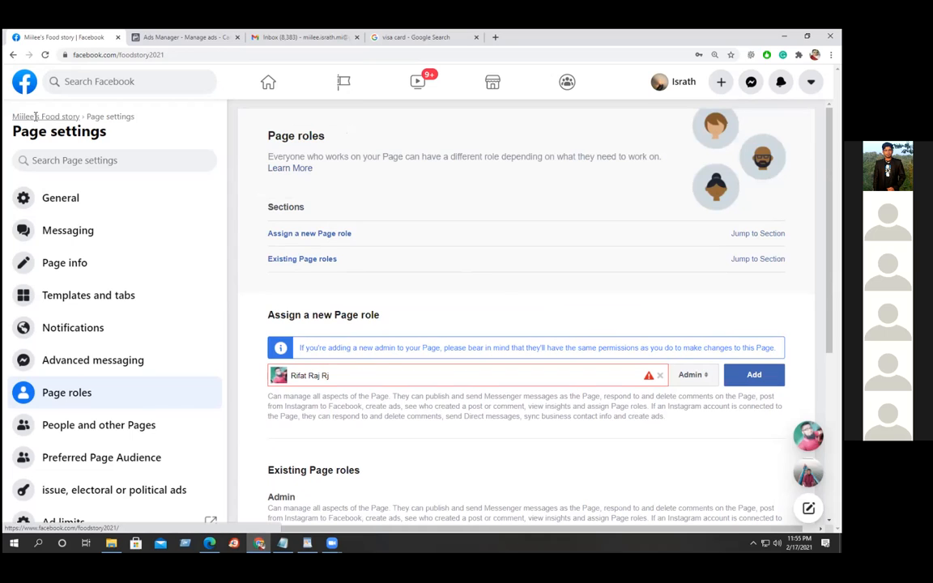